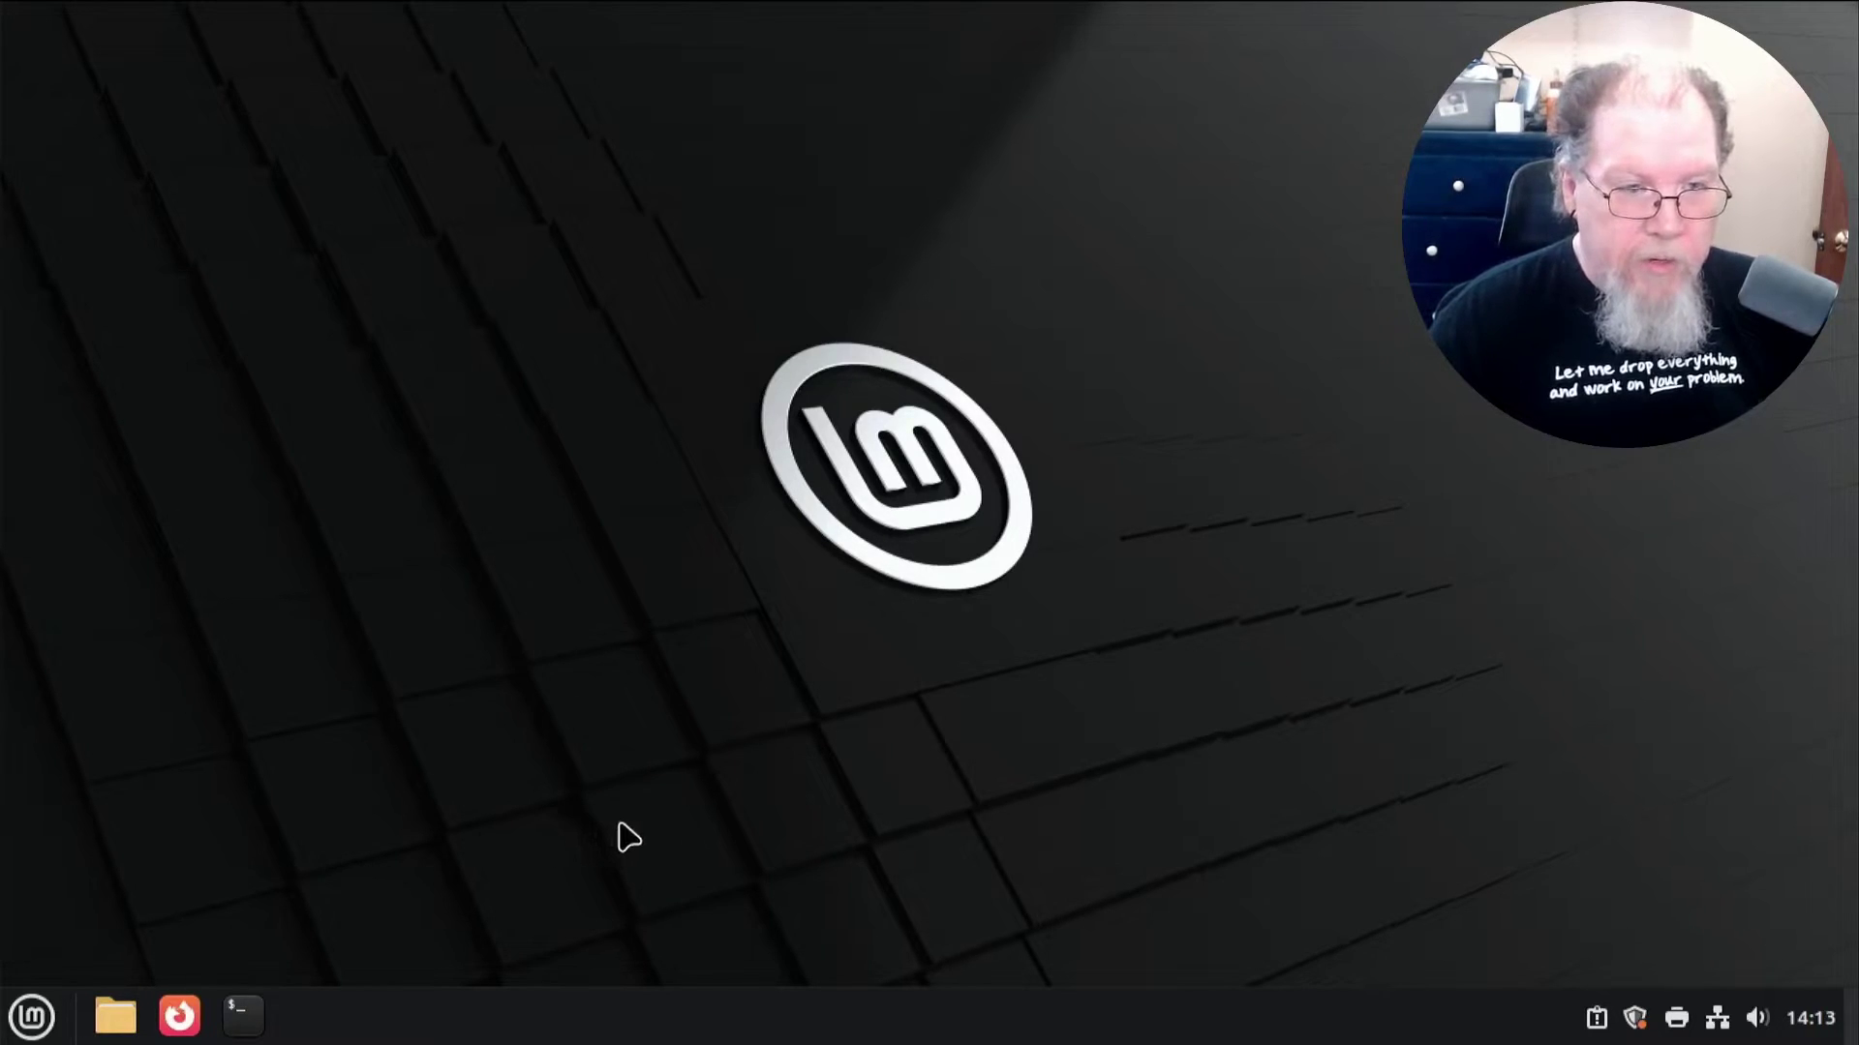
- Find Firewall Configuration among the system's preference applications and launch it
click(23, 1023)
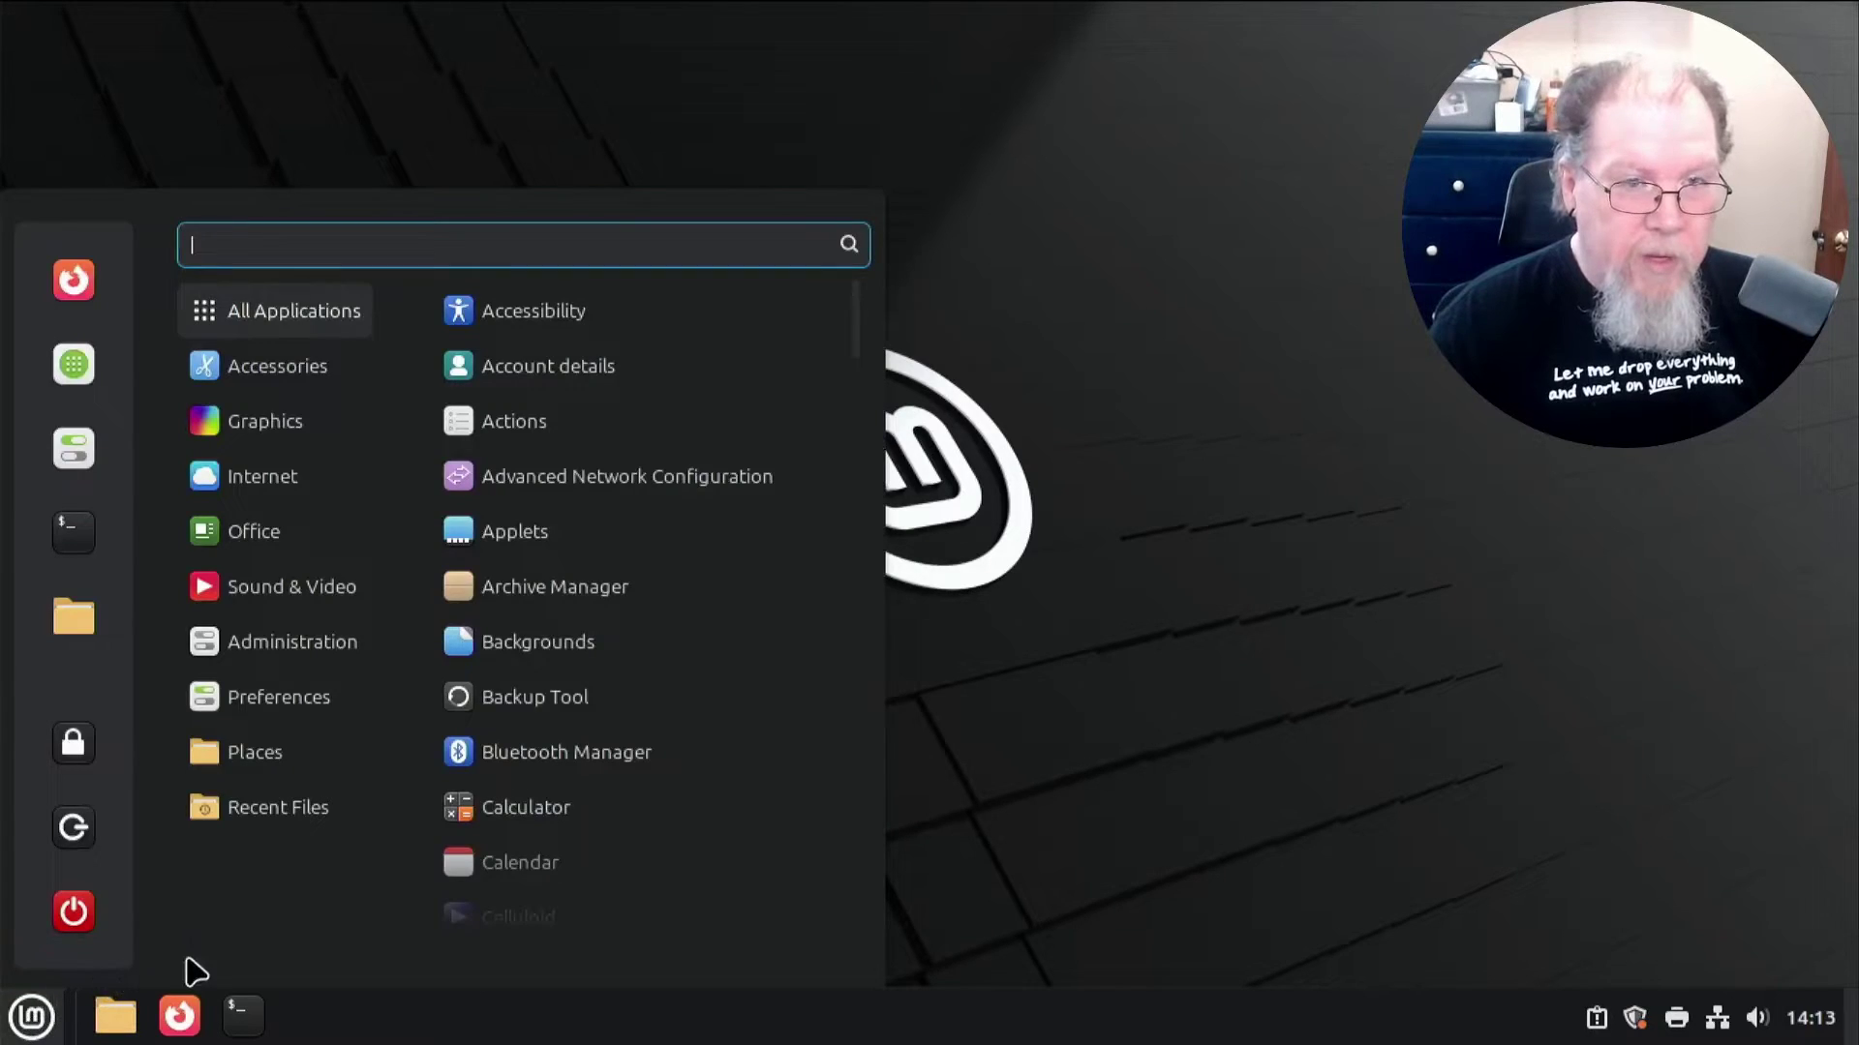
mouse_move(284, 765)
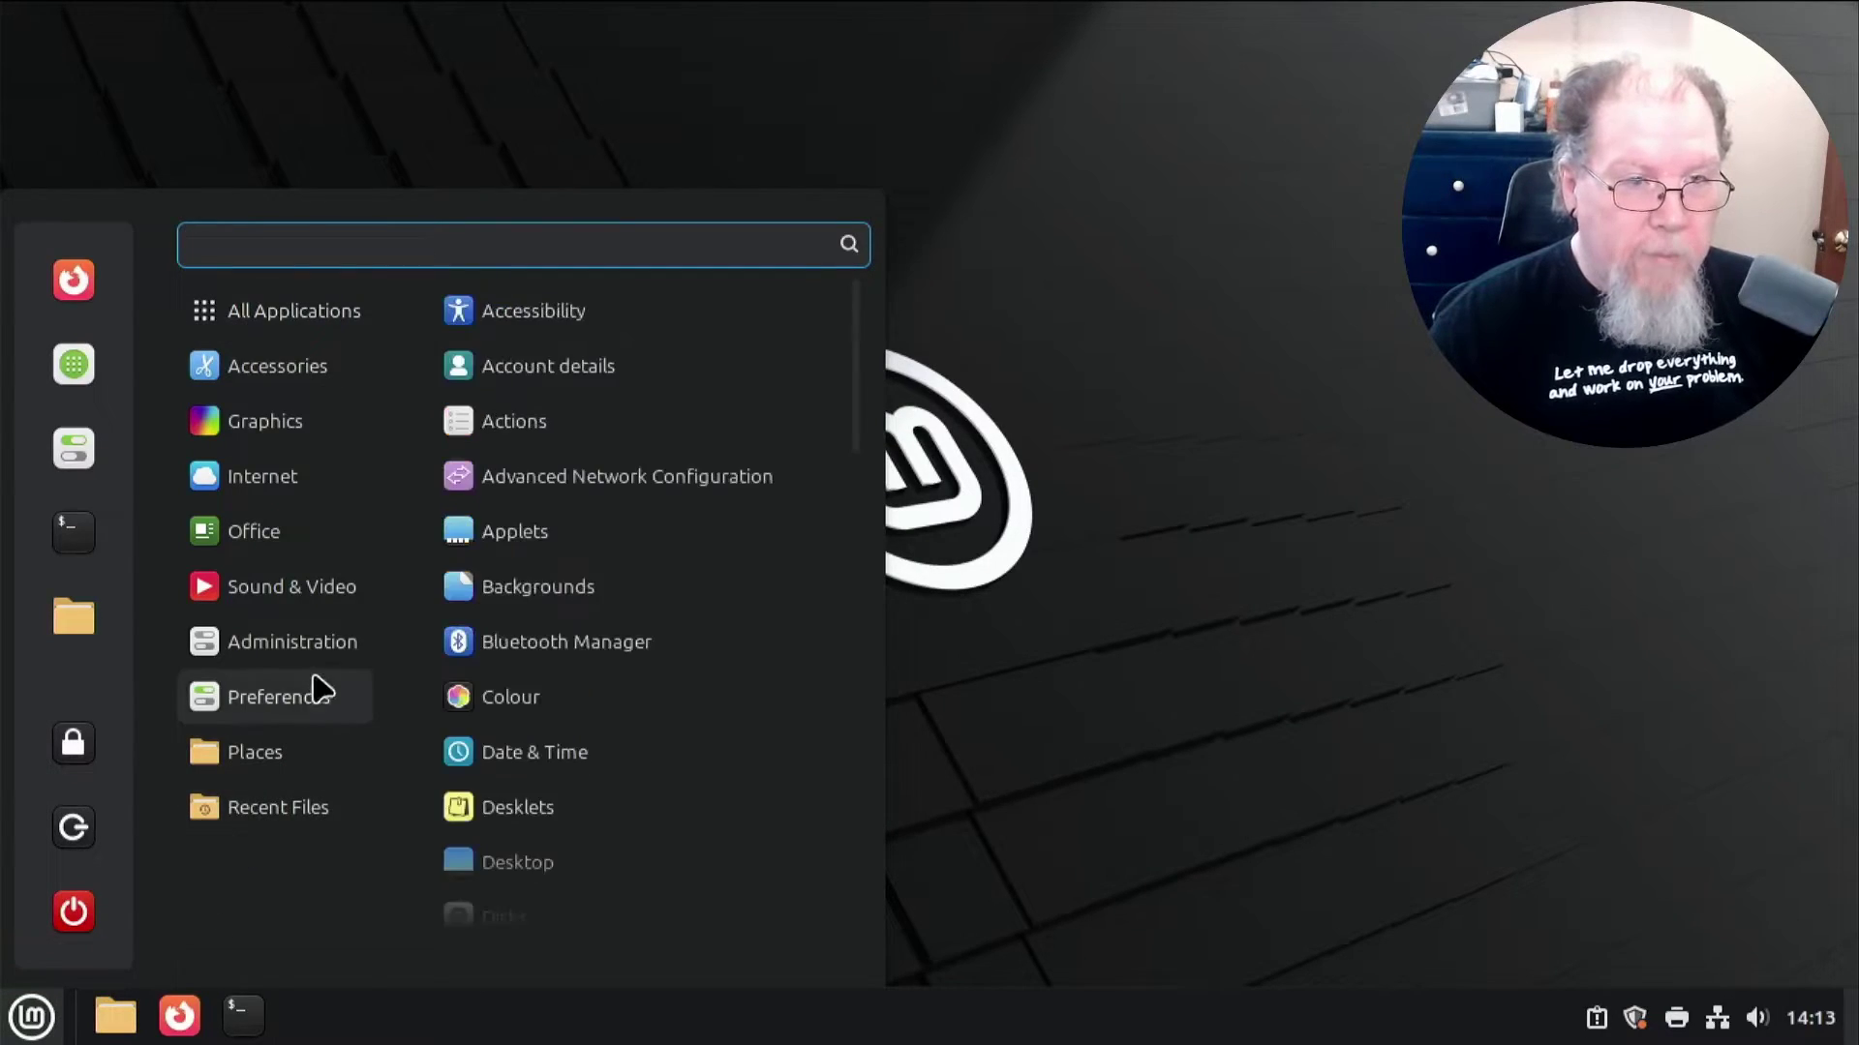
mouse_move(325, 646)
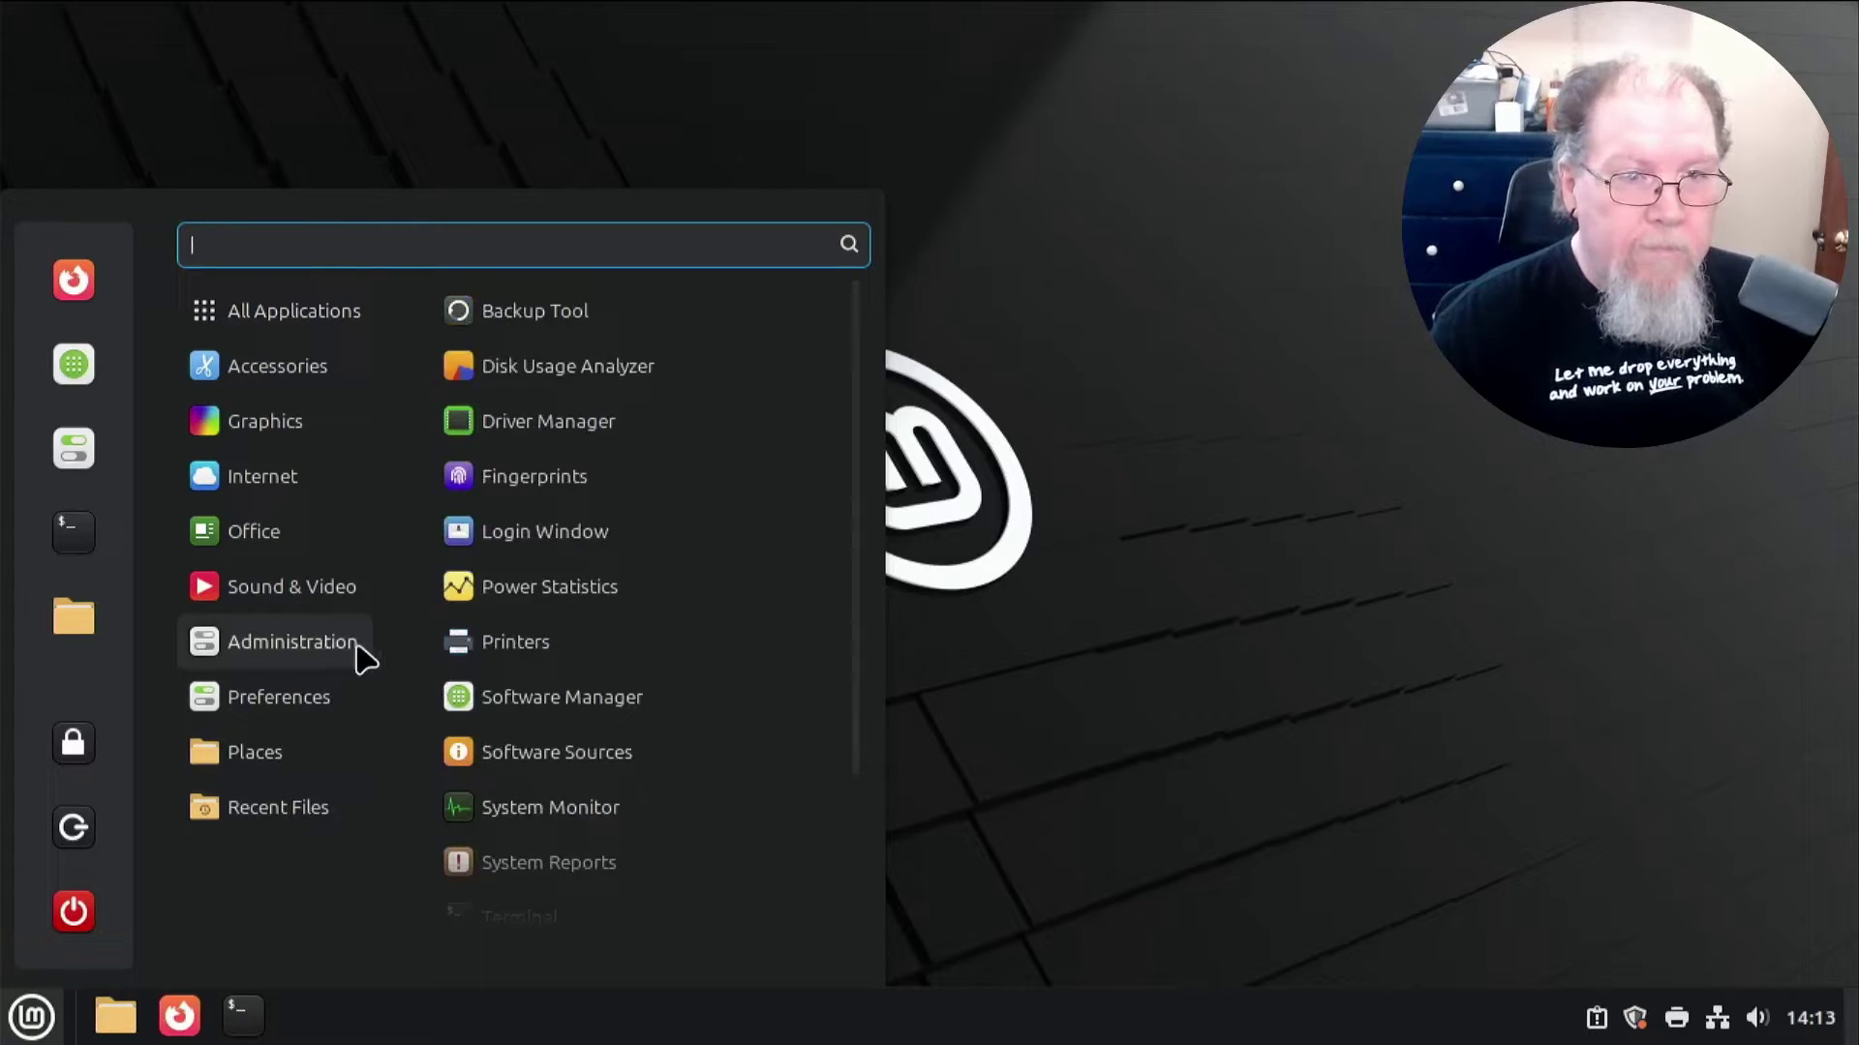
scroll(557, 659, down, 3)
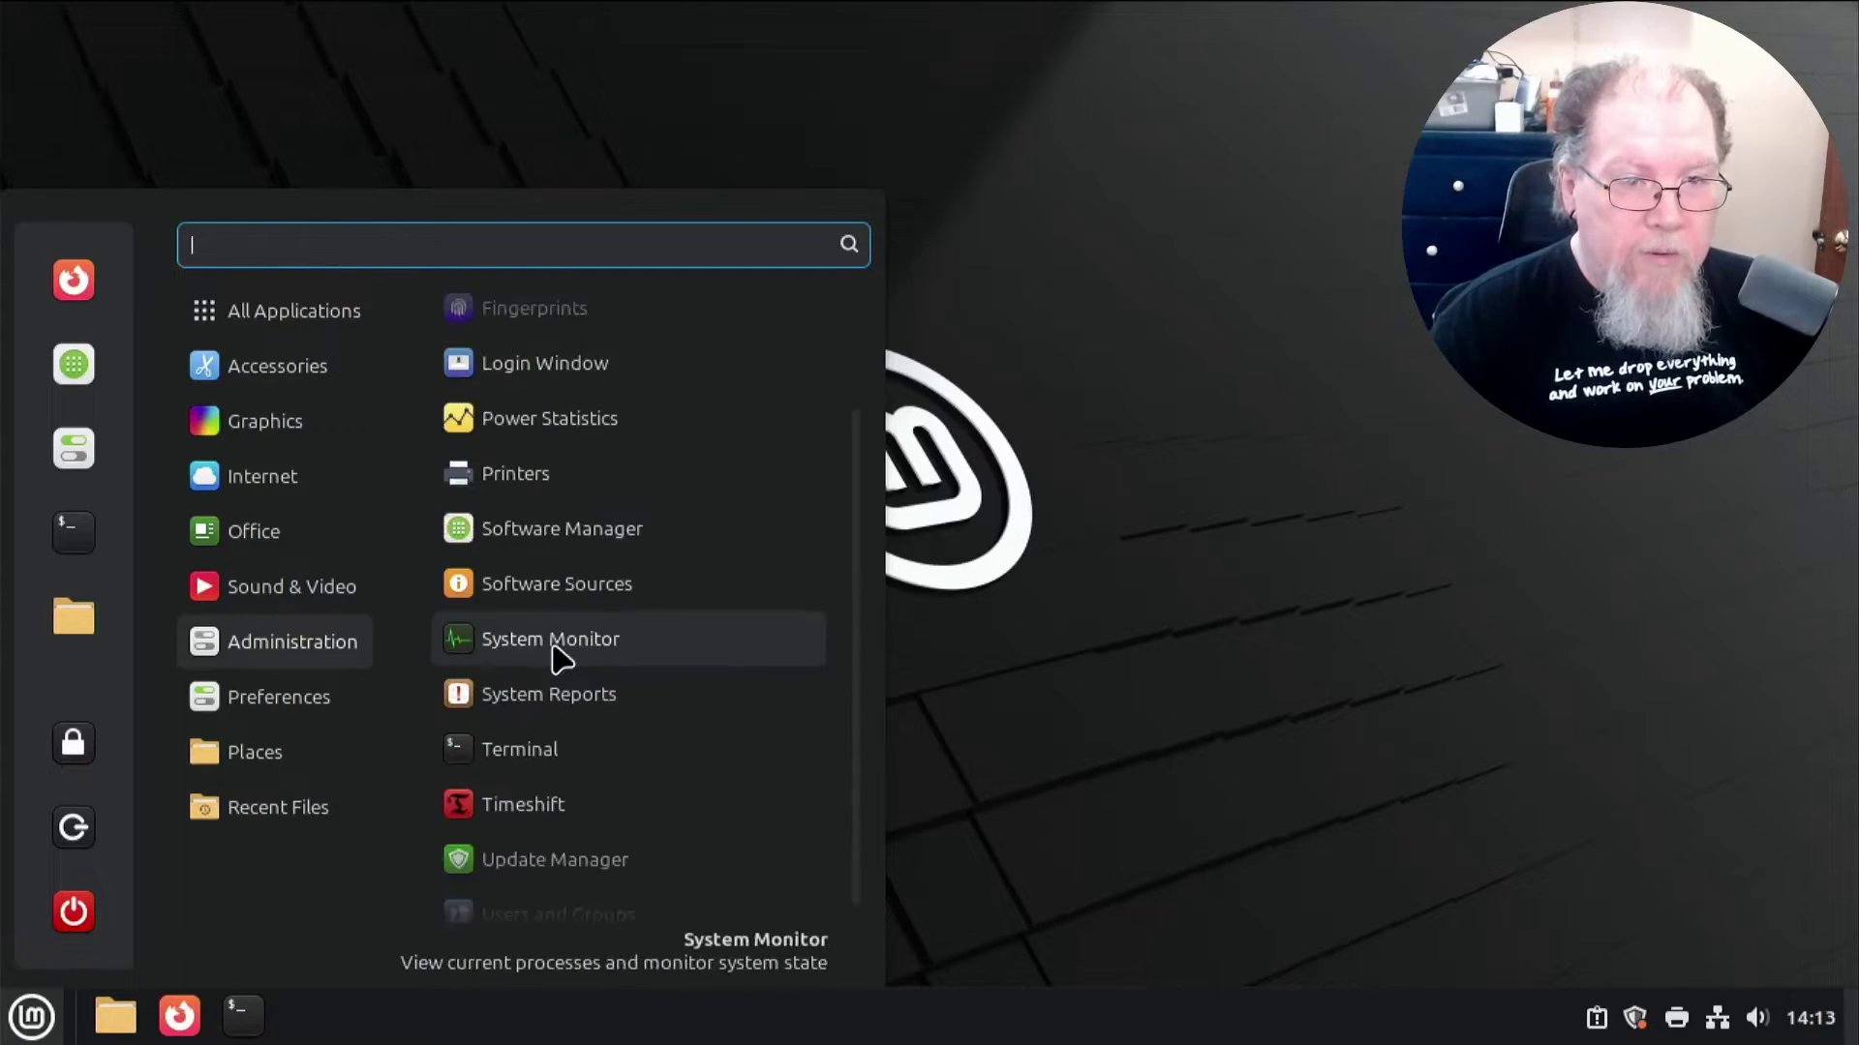
scroll(552, 658, up, 3)
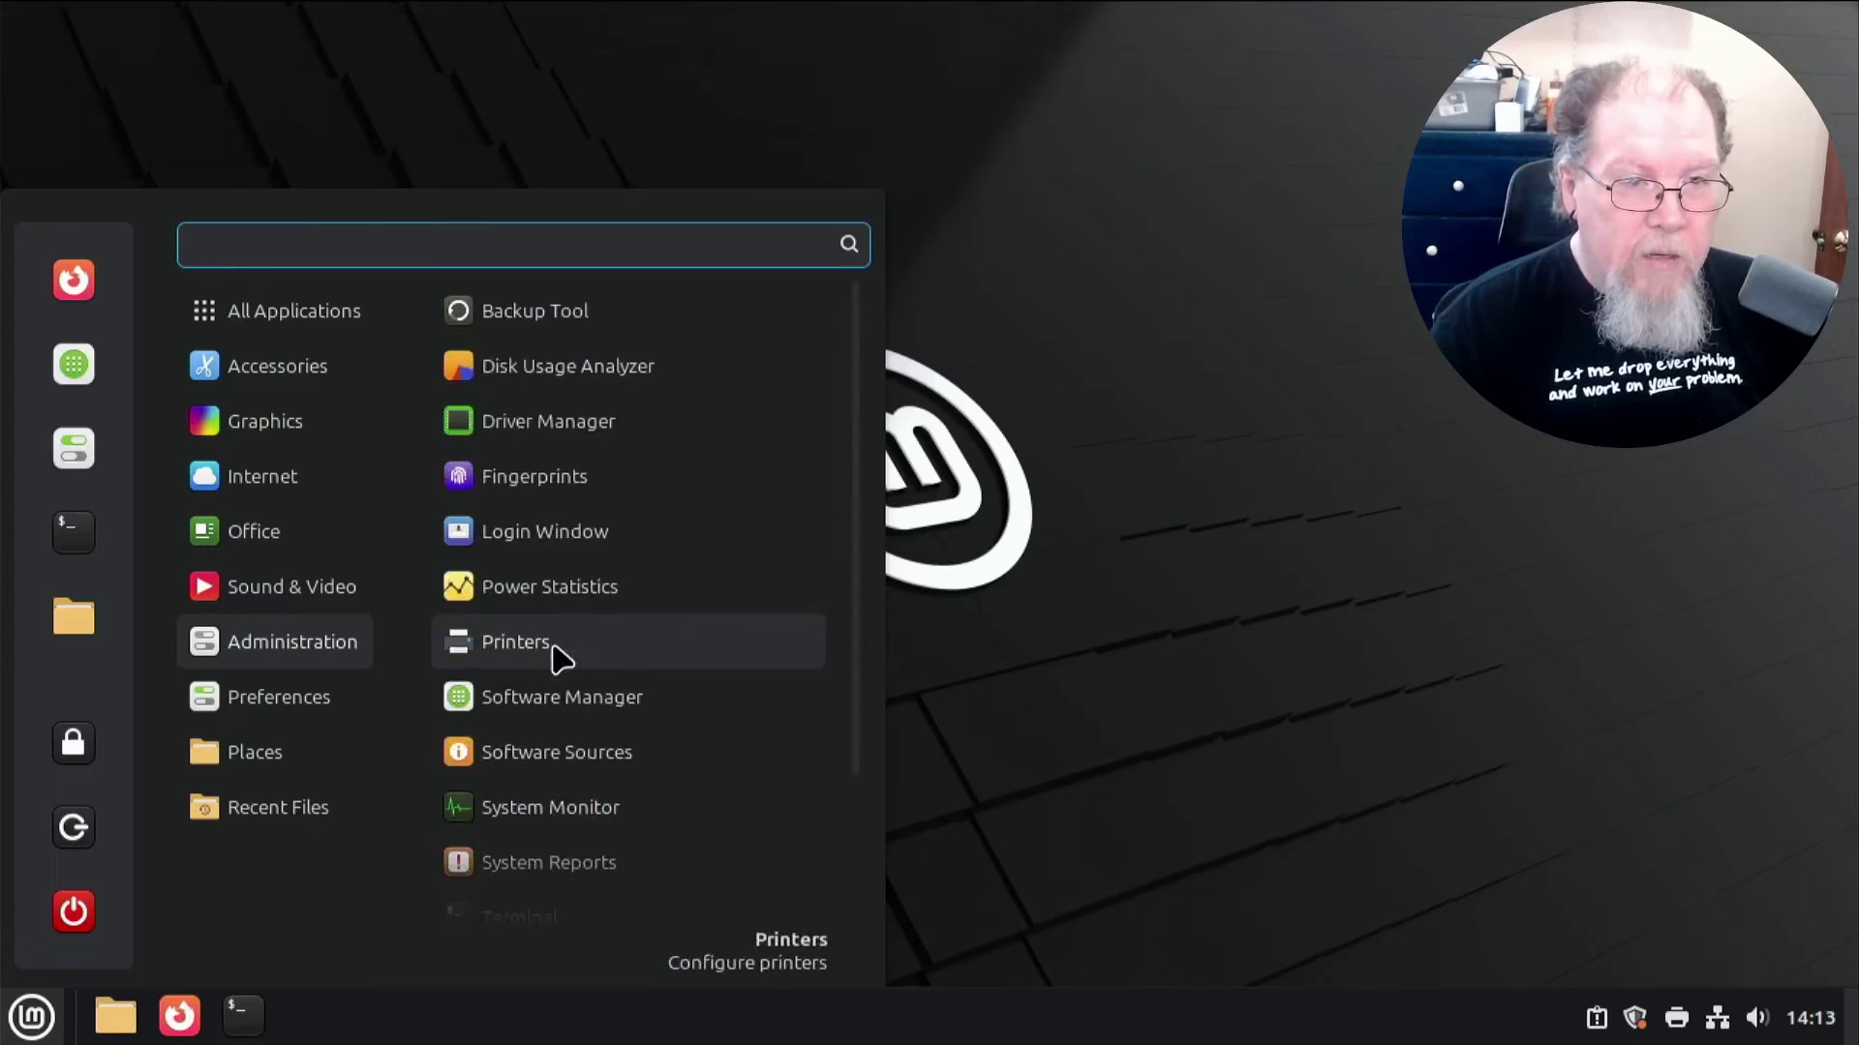
mouse_move(329, 721)
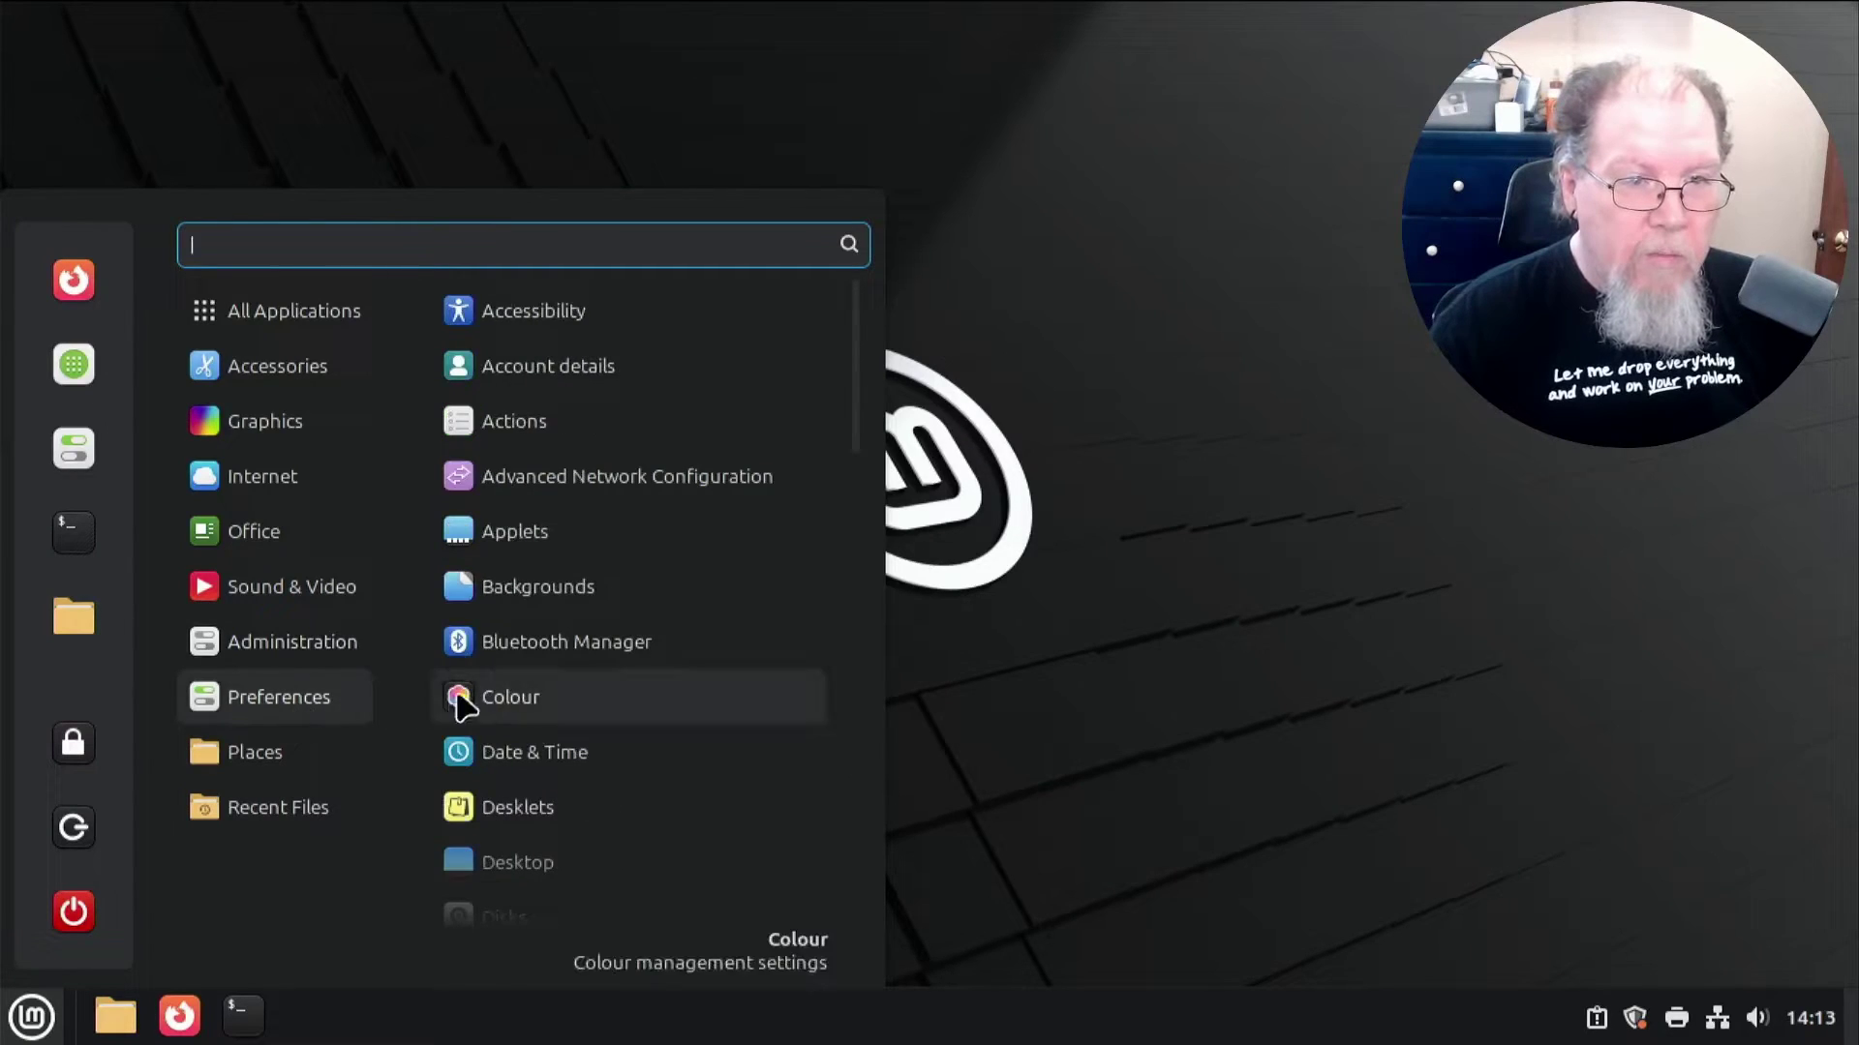
scroll(528, 726, down, 5)
scroll(528, 728, down, 1)
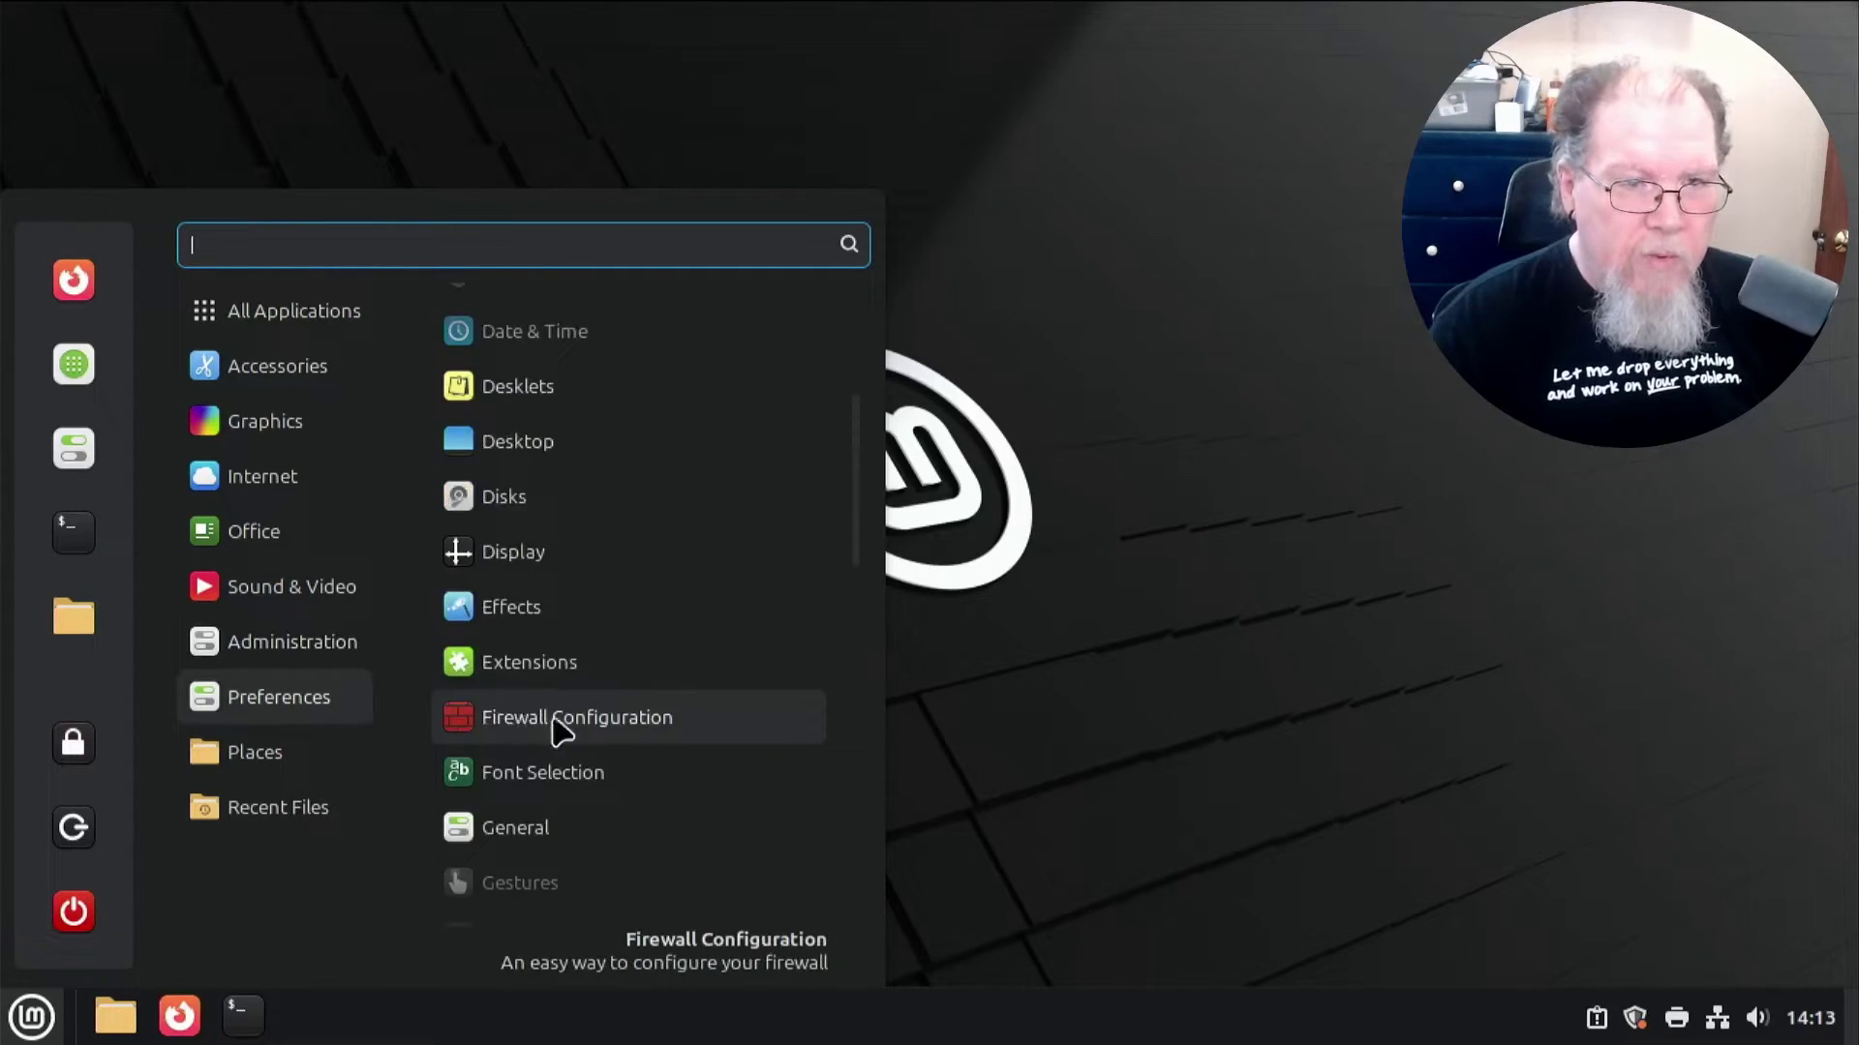
click(617, 731)
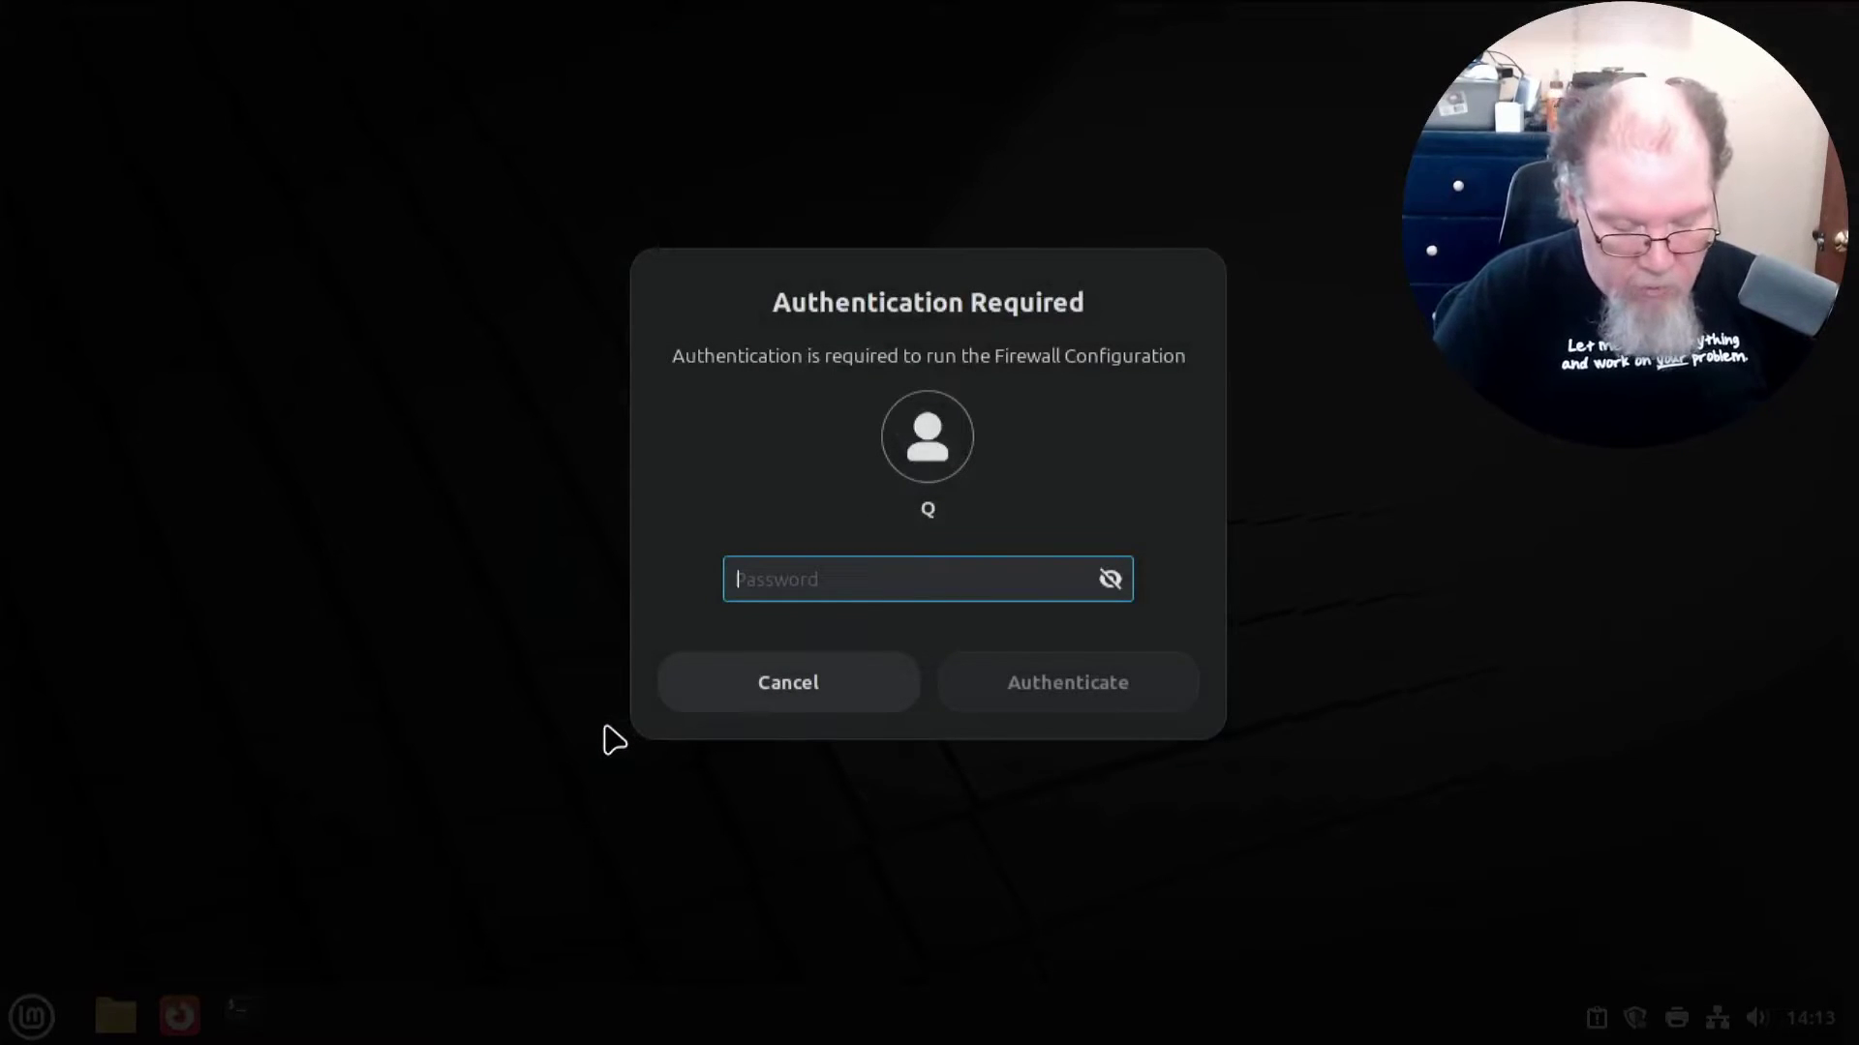
- Authenticate with the account password and switch the firewall on for the Home profile
text(********)
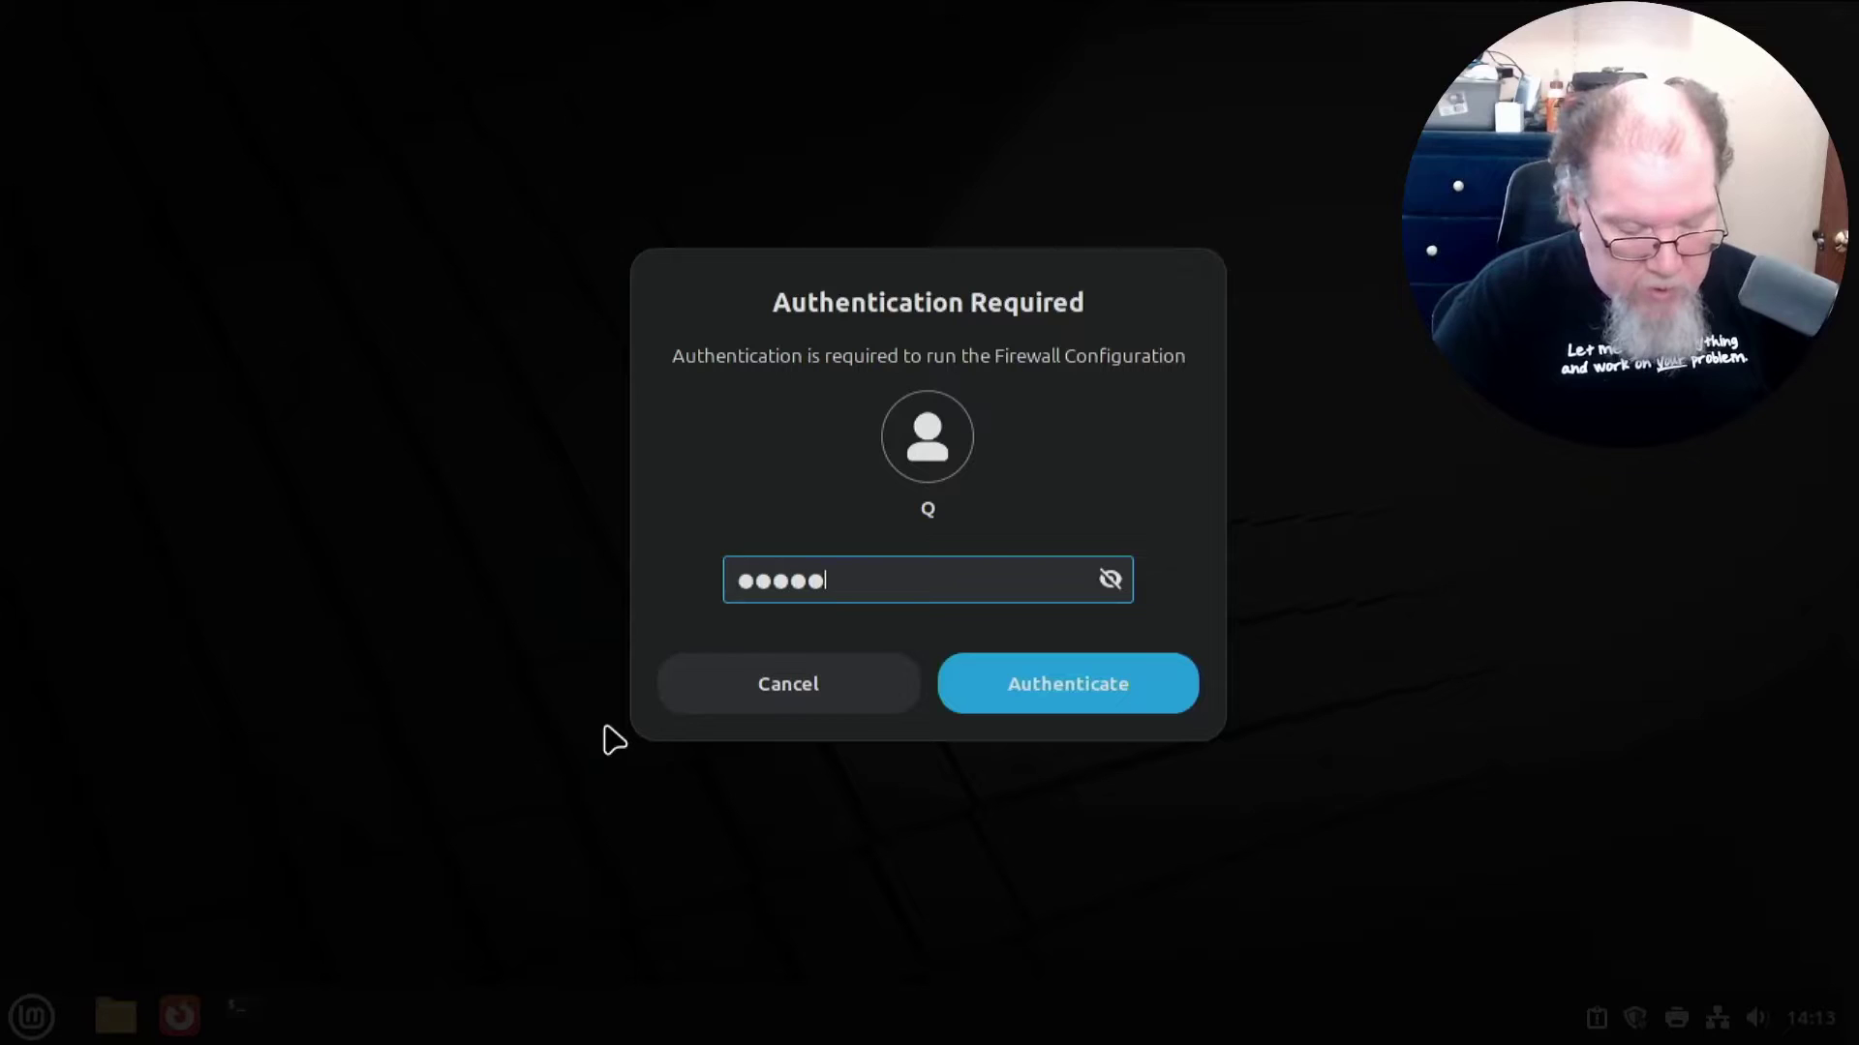
text(*)
key(Return)
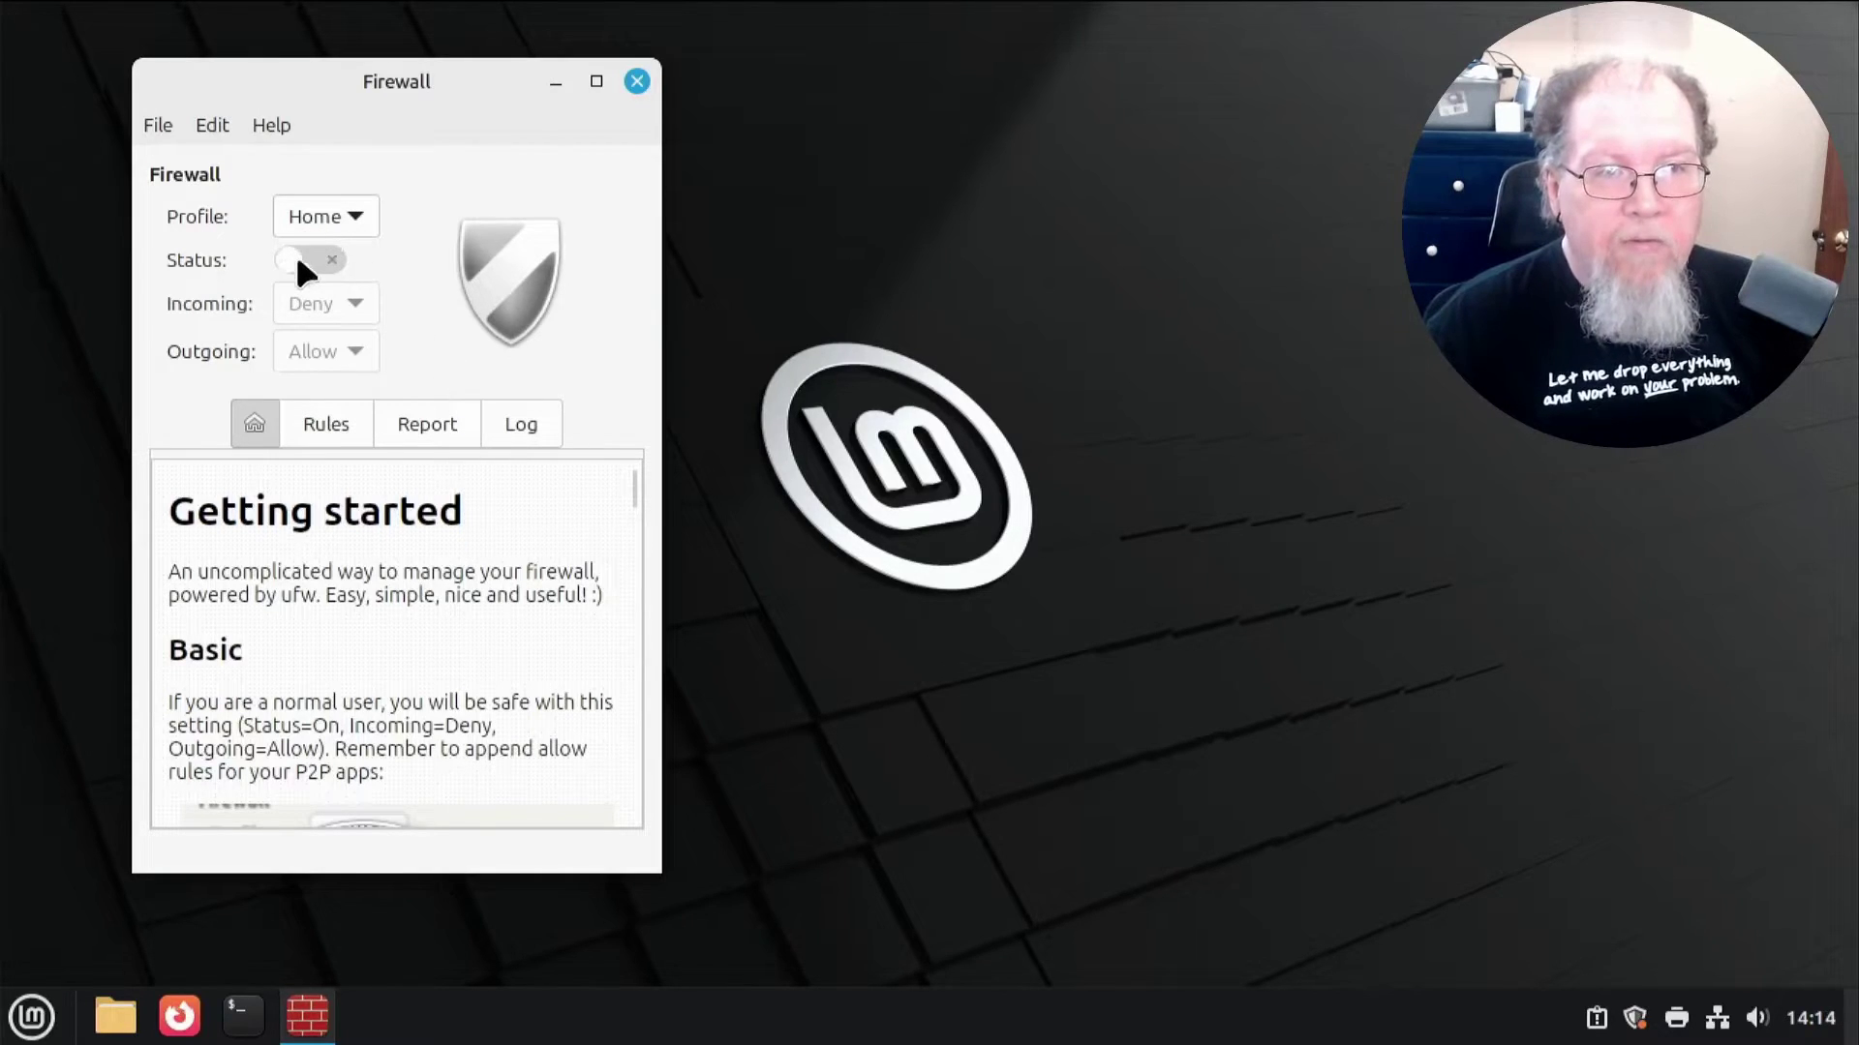
click(322, 263)
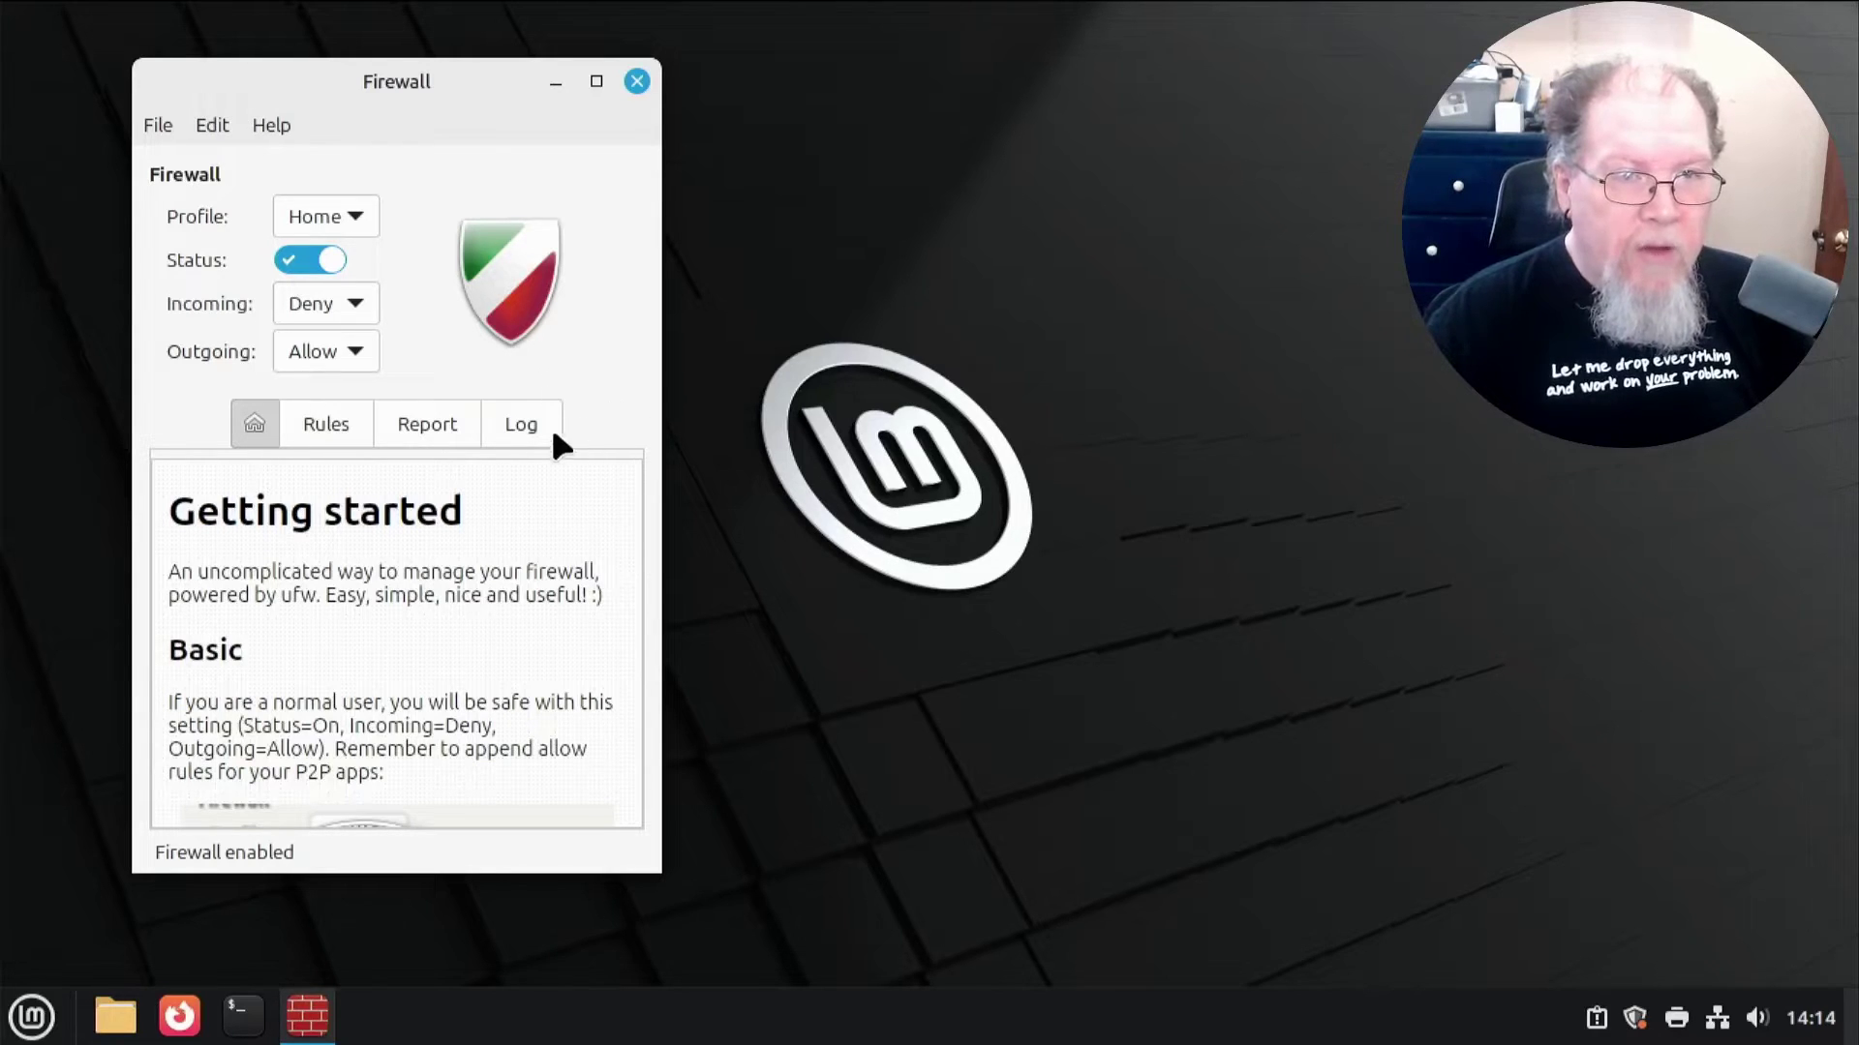
- Review the Preconfigured, Simple and Advanced options for a new firewall rule, and close the firewall without adding one
click(336, 423)
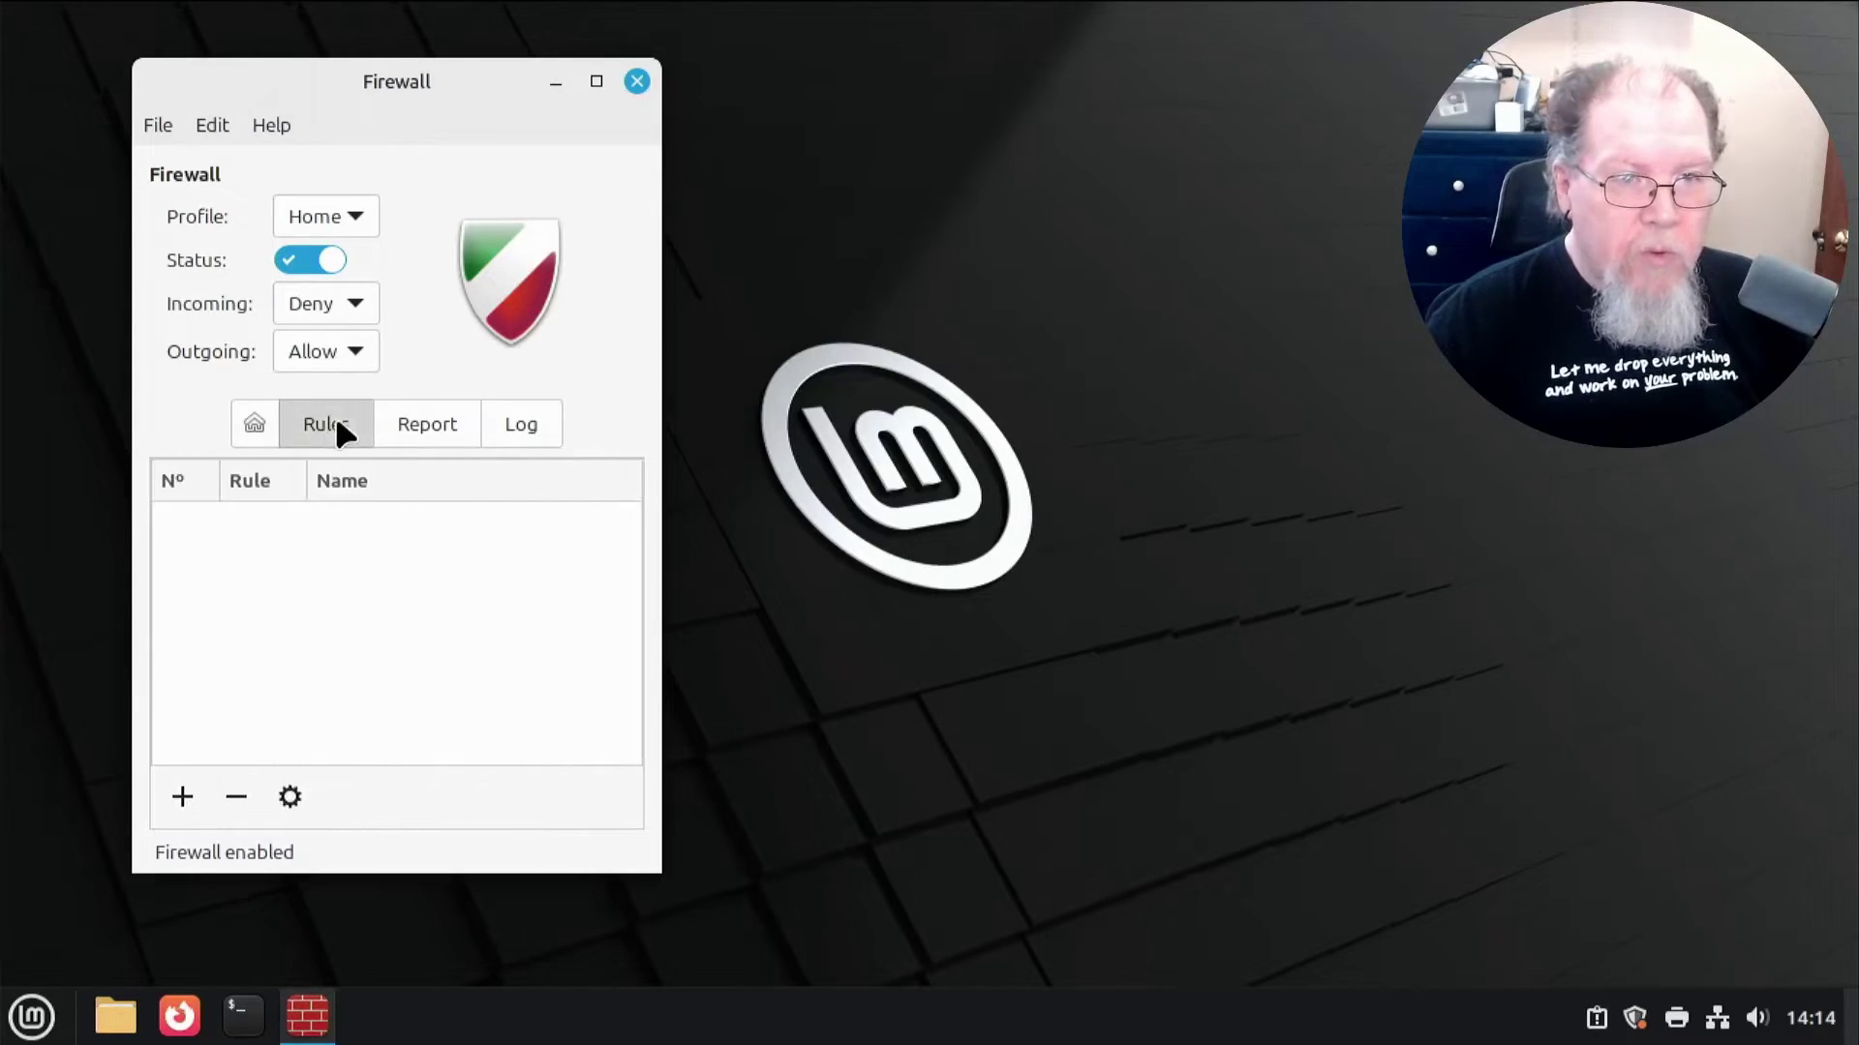
click(183, 798)
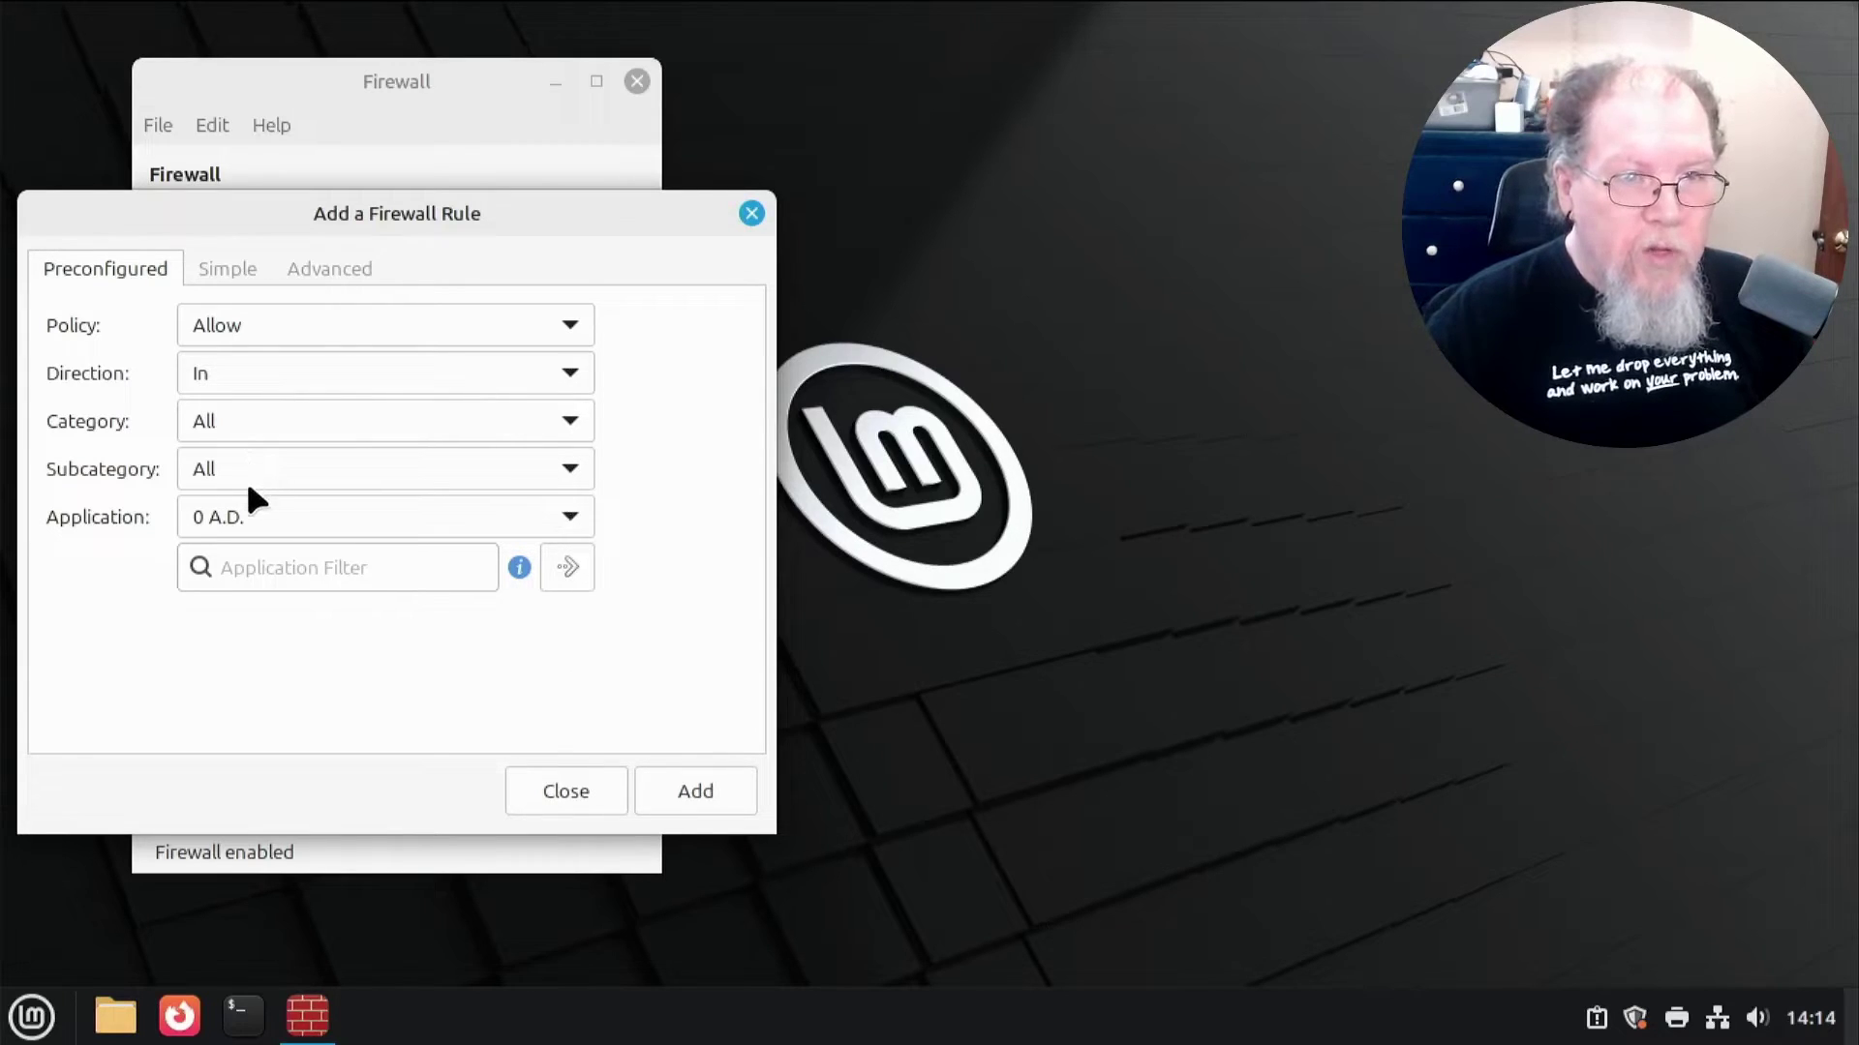
click(230, 271)
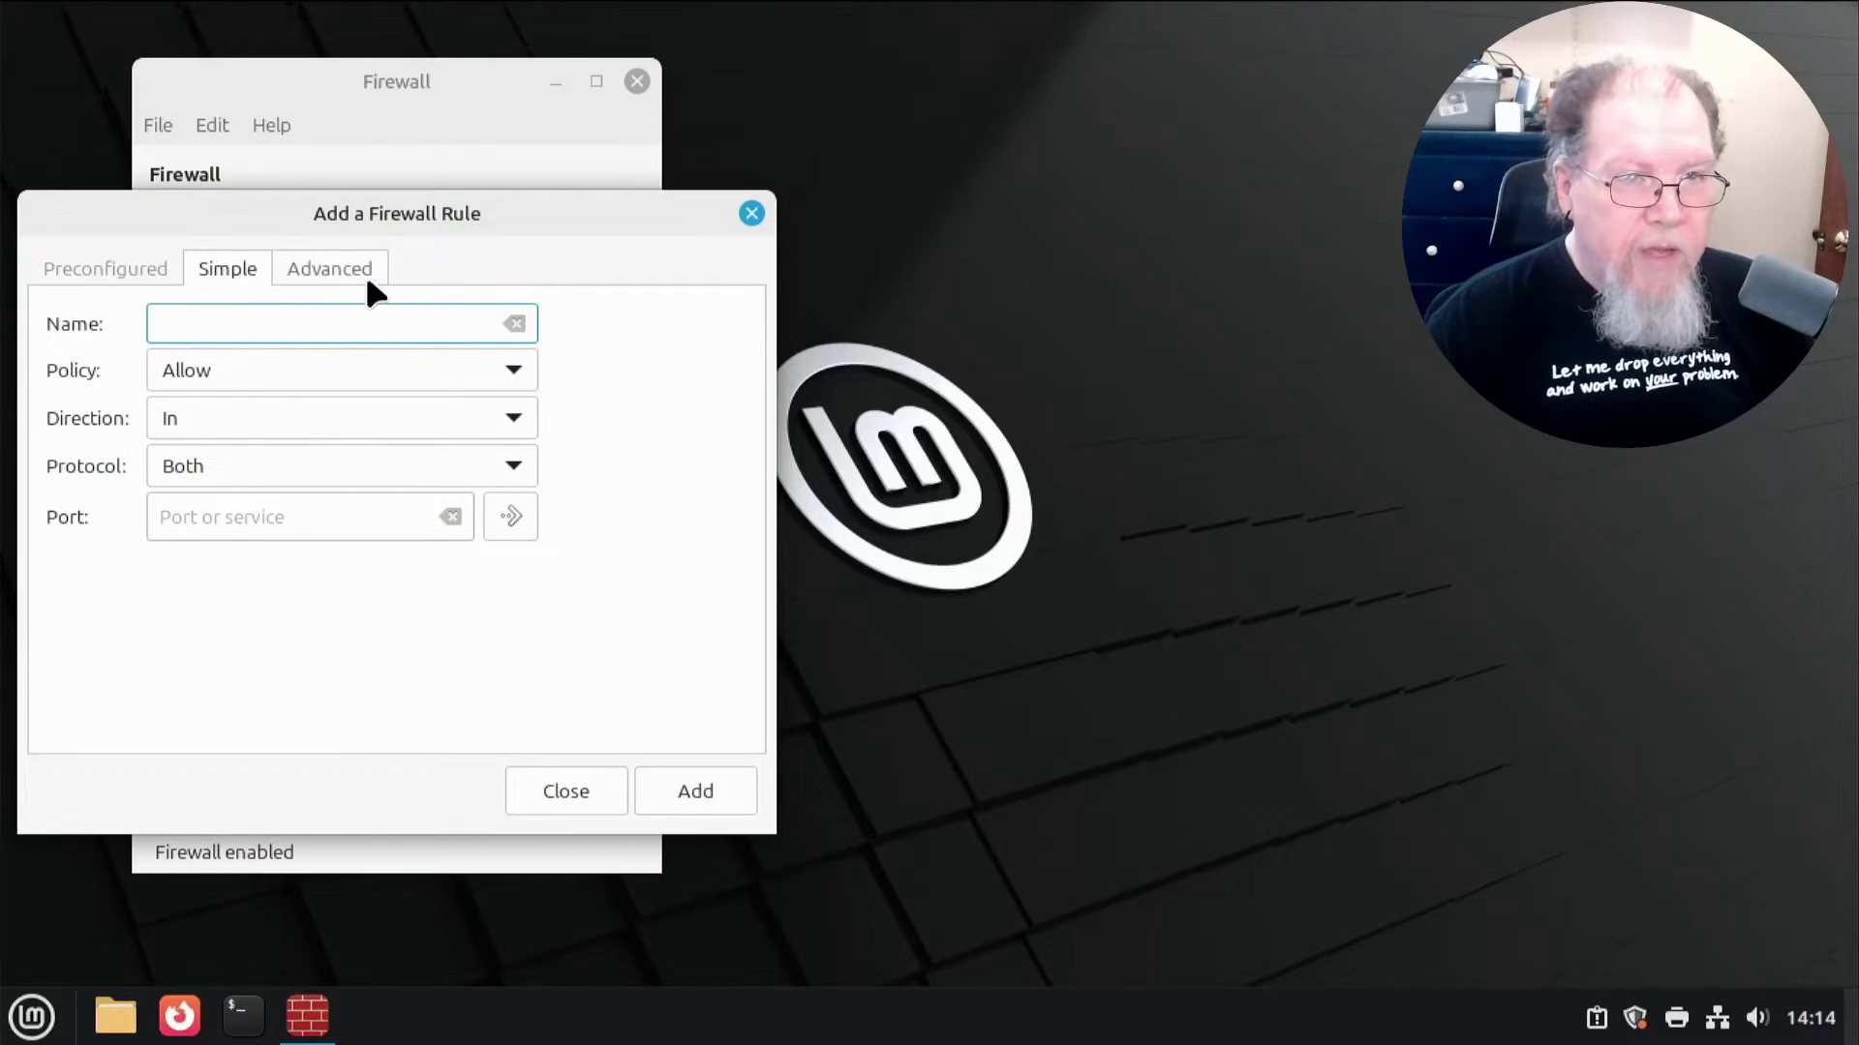
click(327, 266)
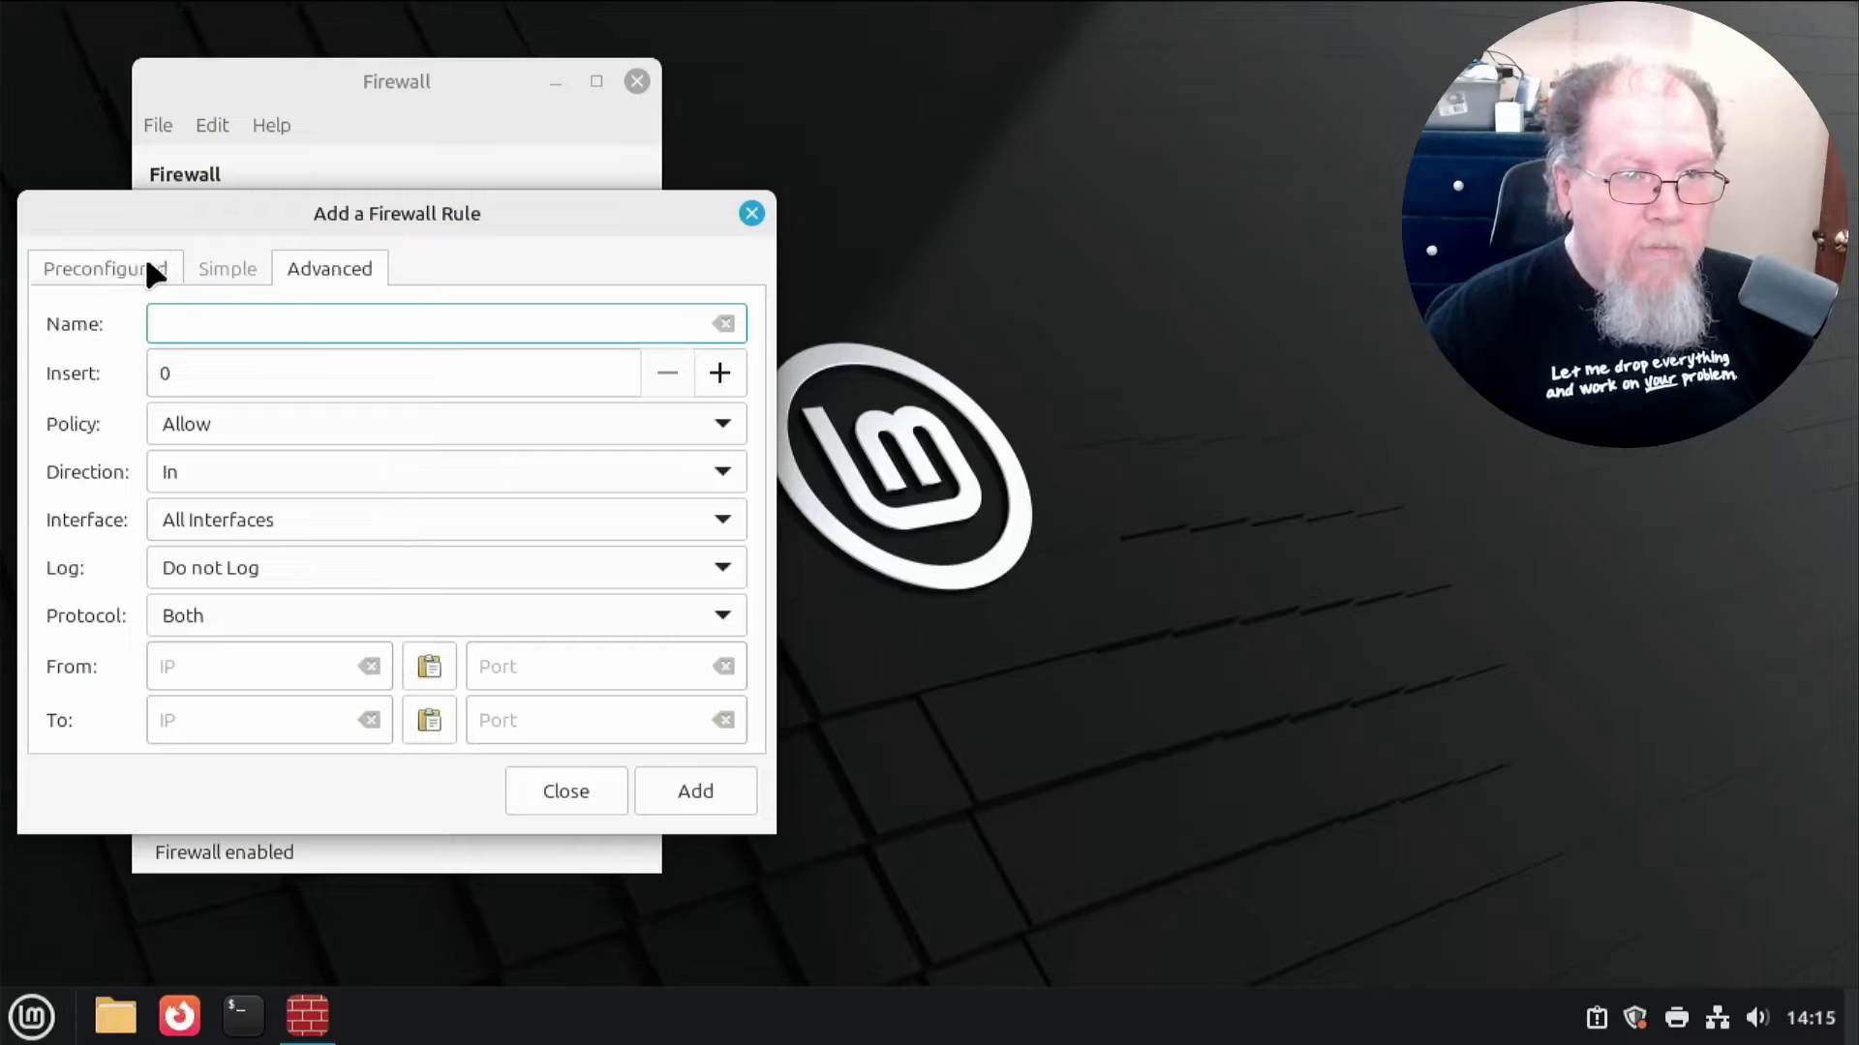
click(45, 266)
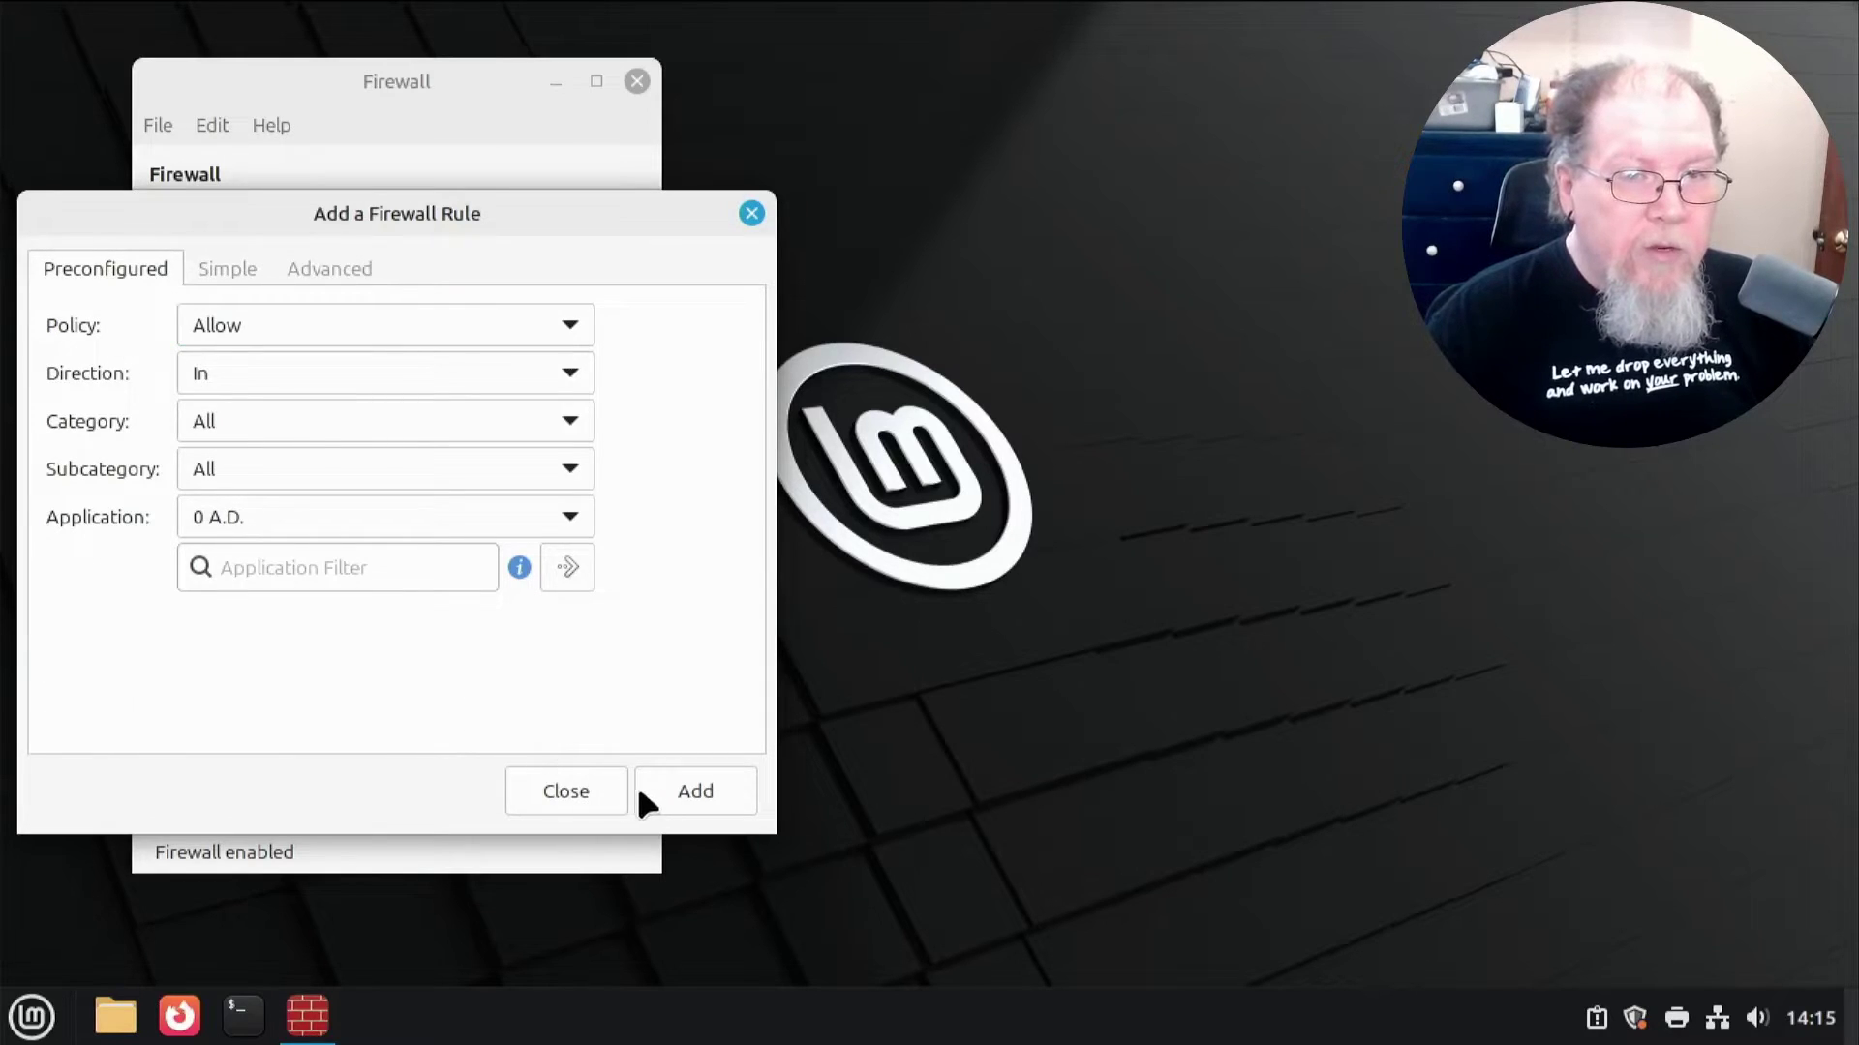
click(592, 788)
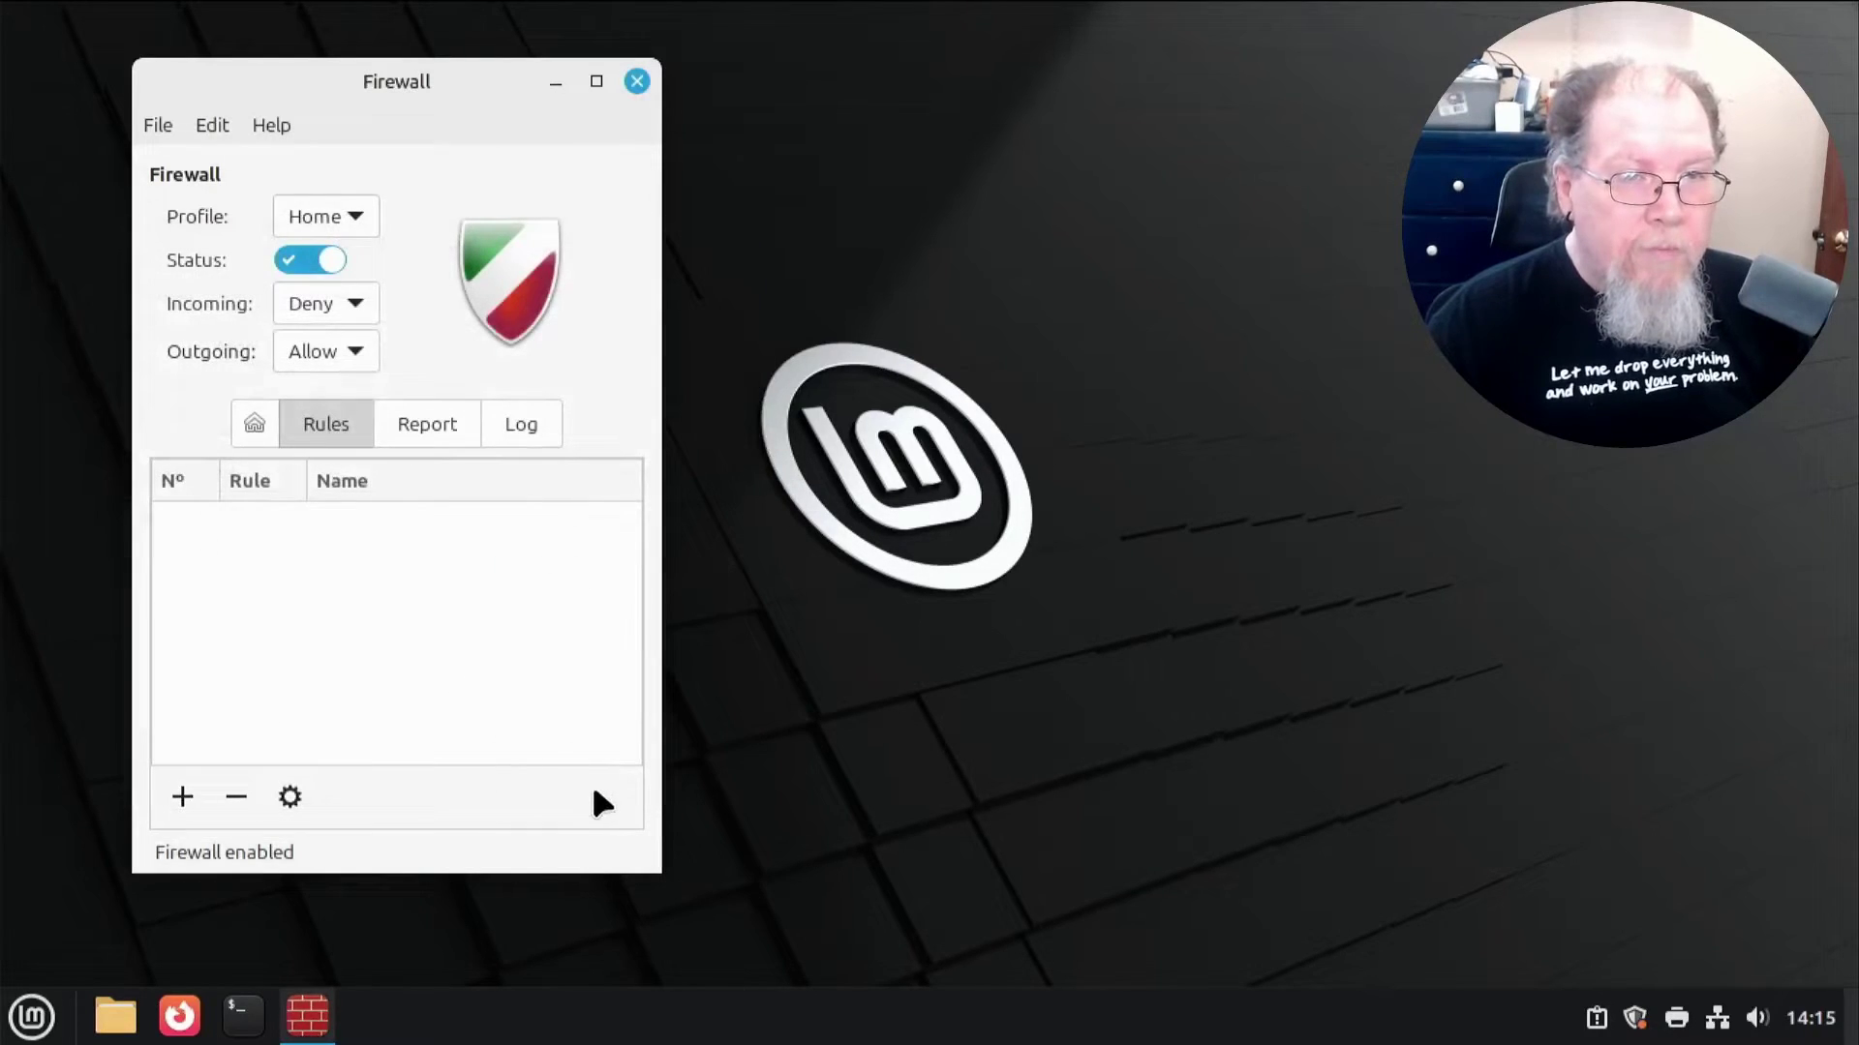
click(638, 83)
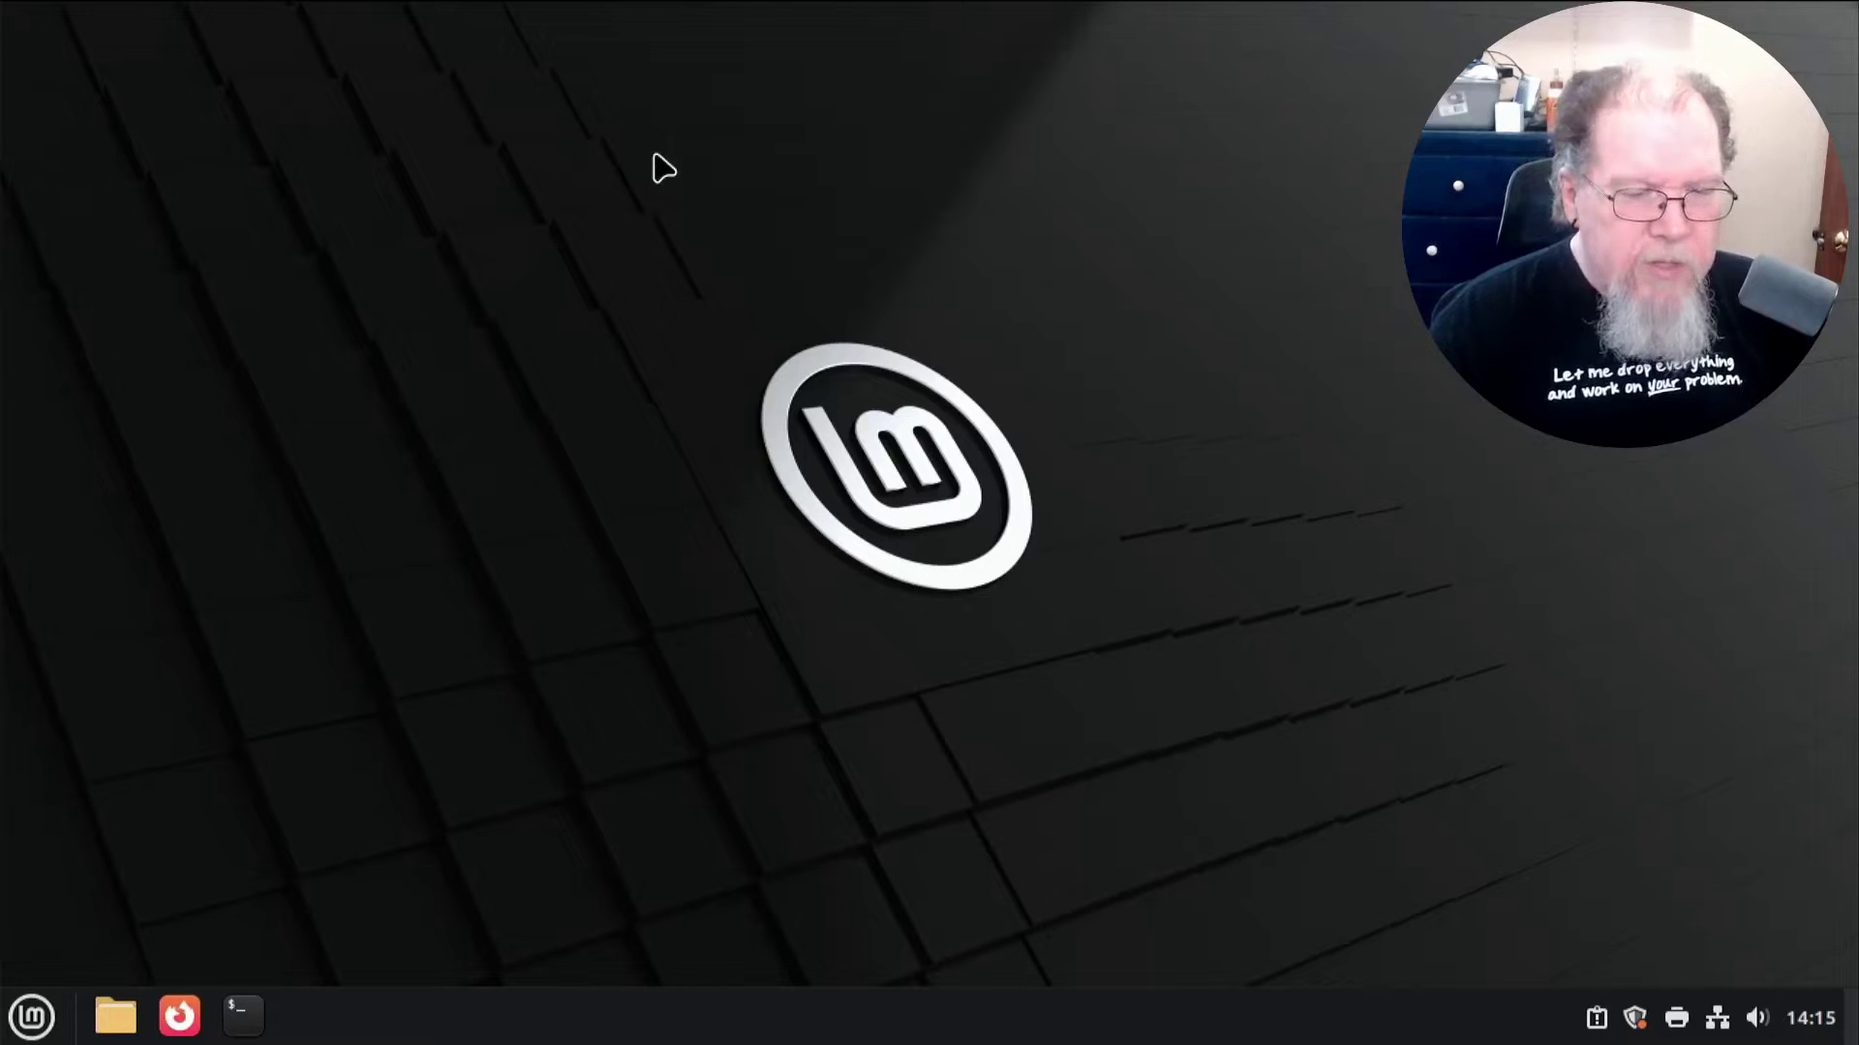
- Bring up the desktop's icon layout settings for the current monitor and close them again
right_click(521, 490)
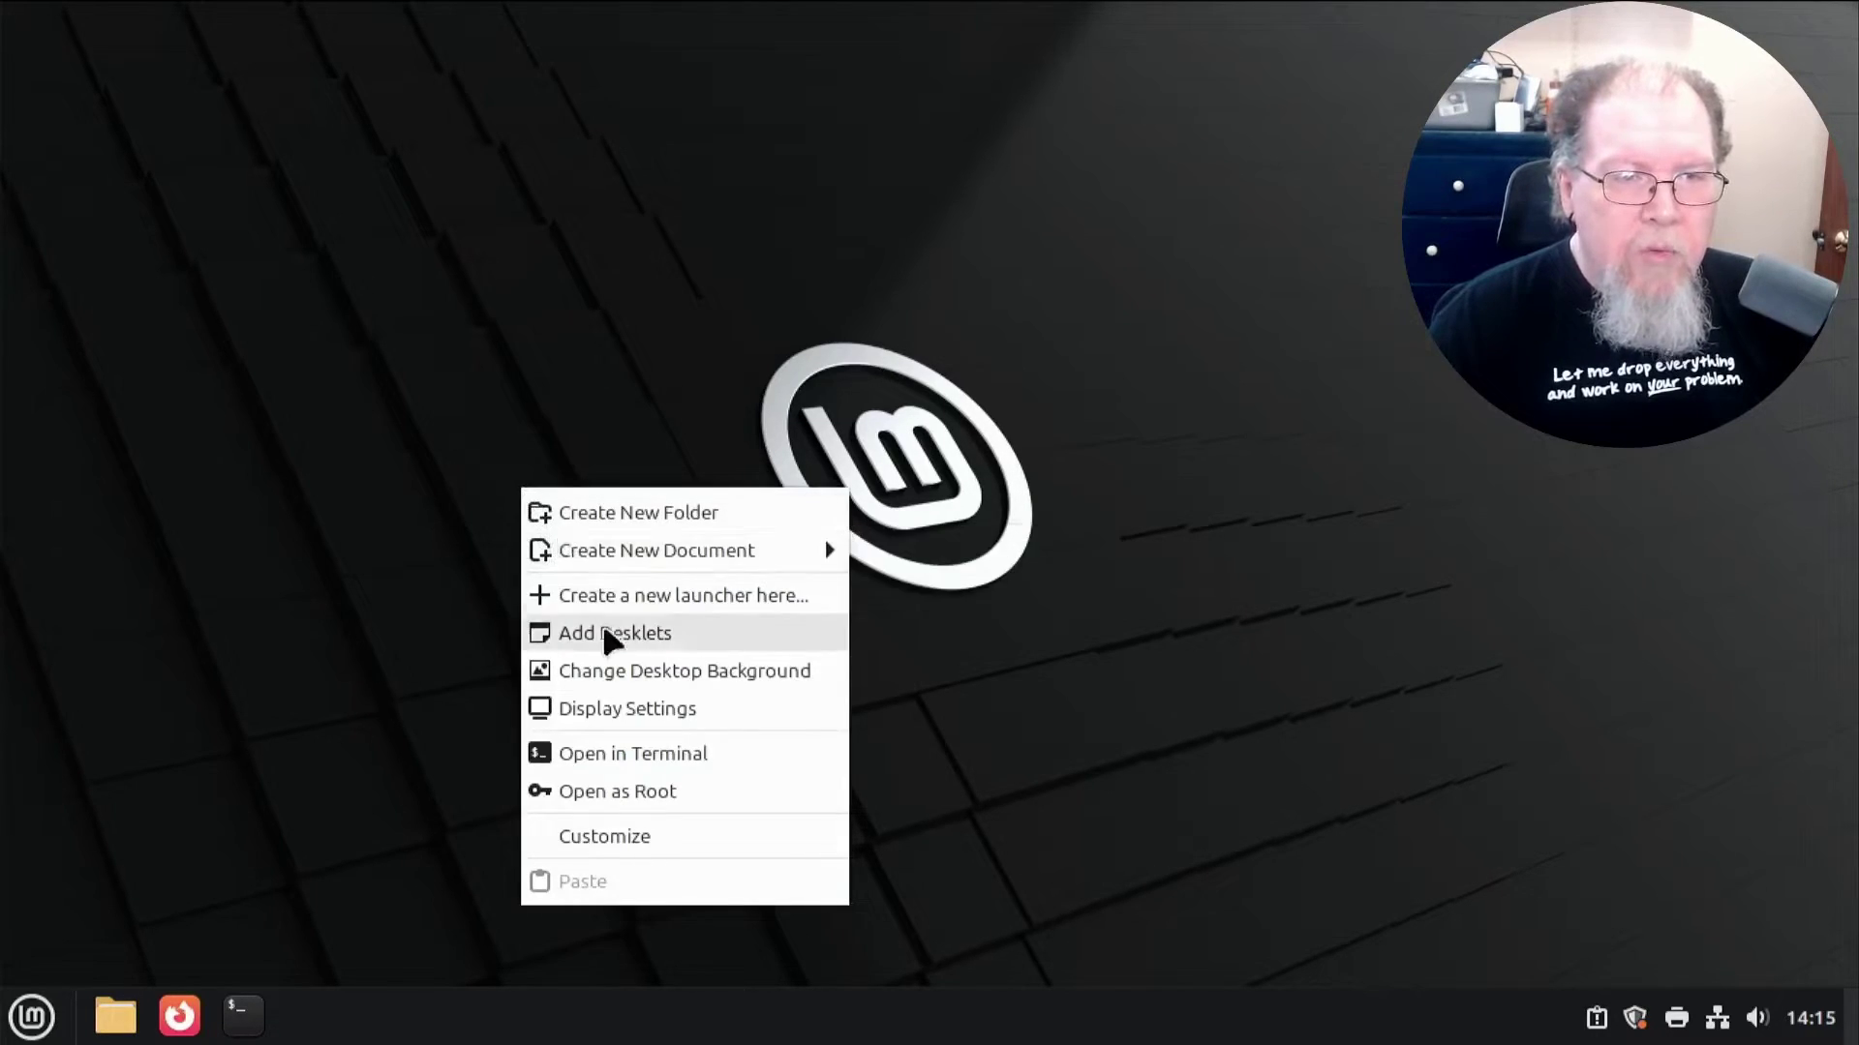
click(616, 854)
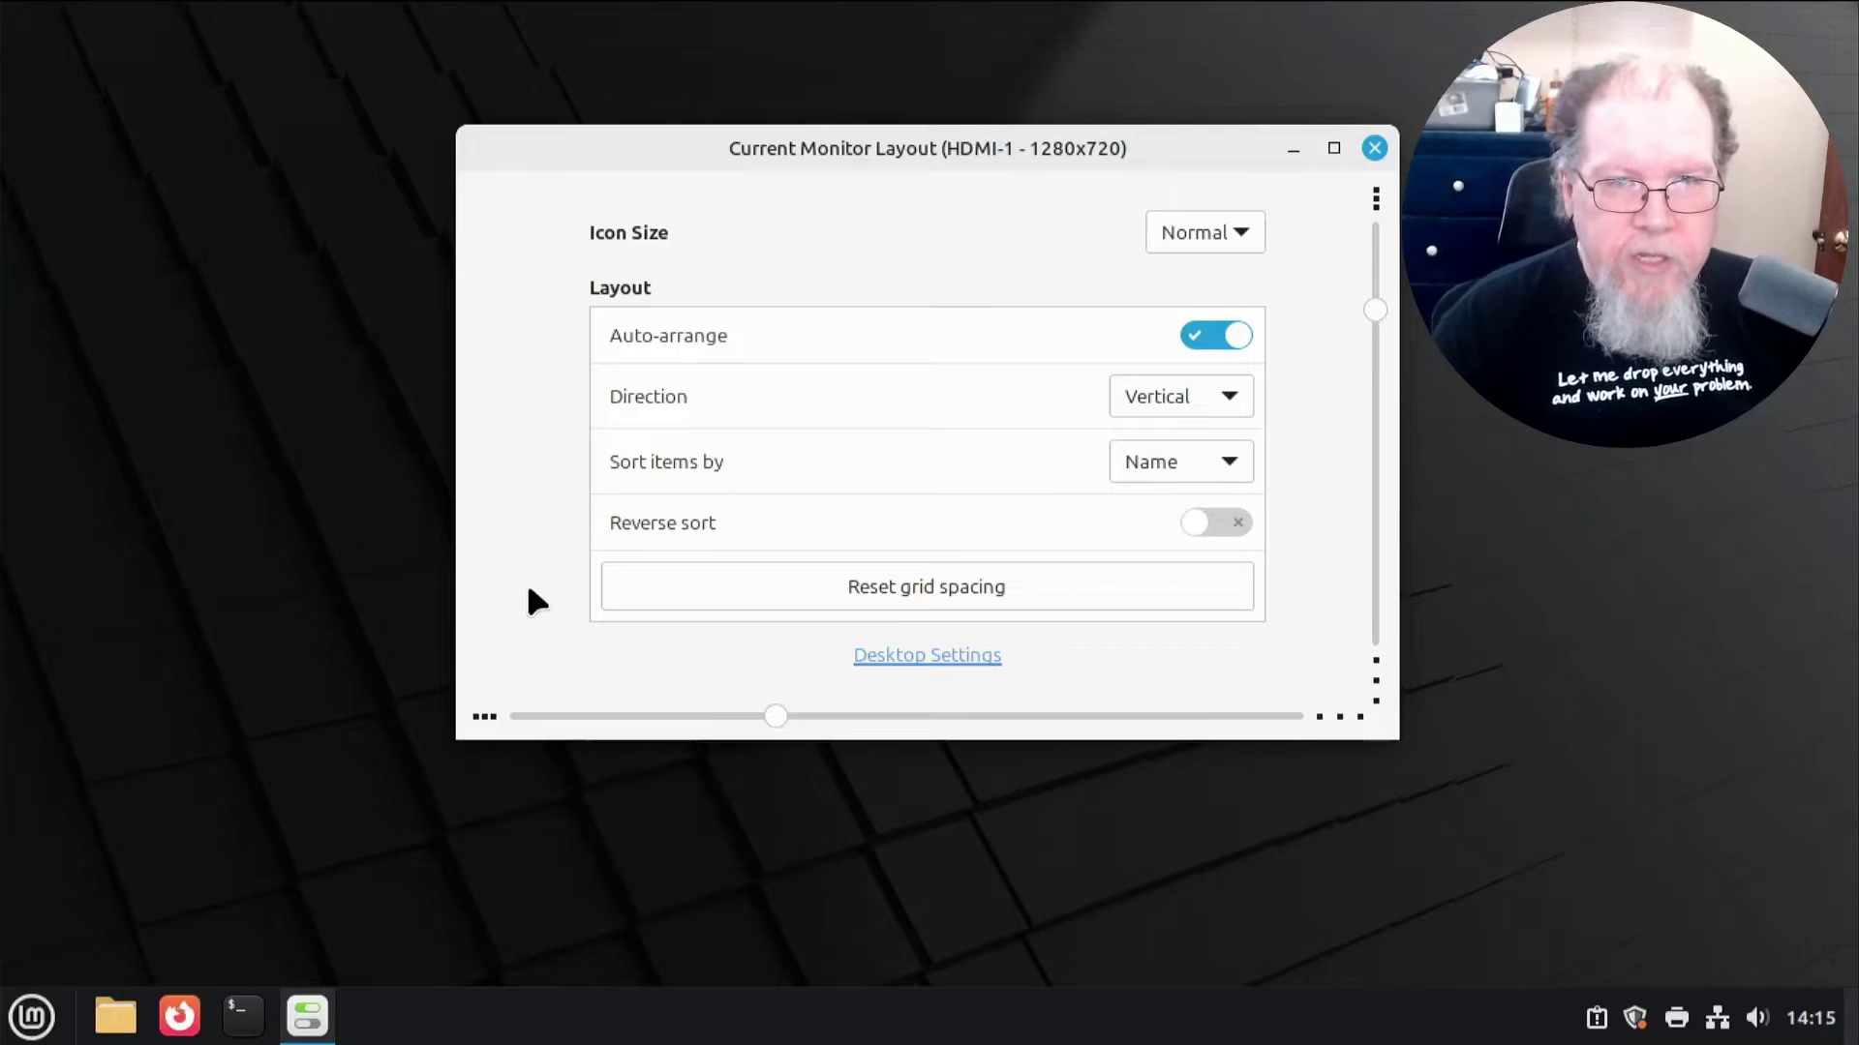
click(1372, 149)
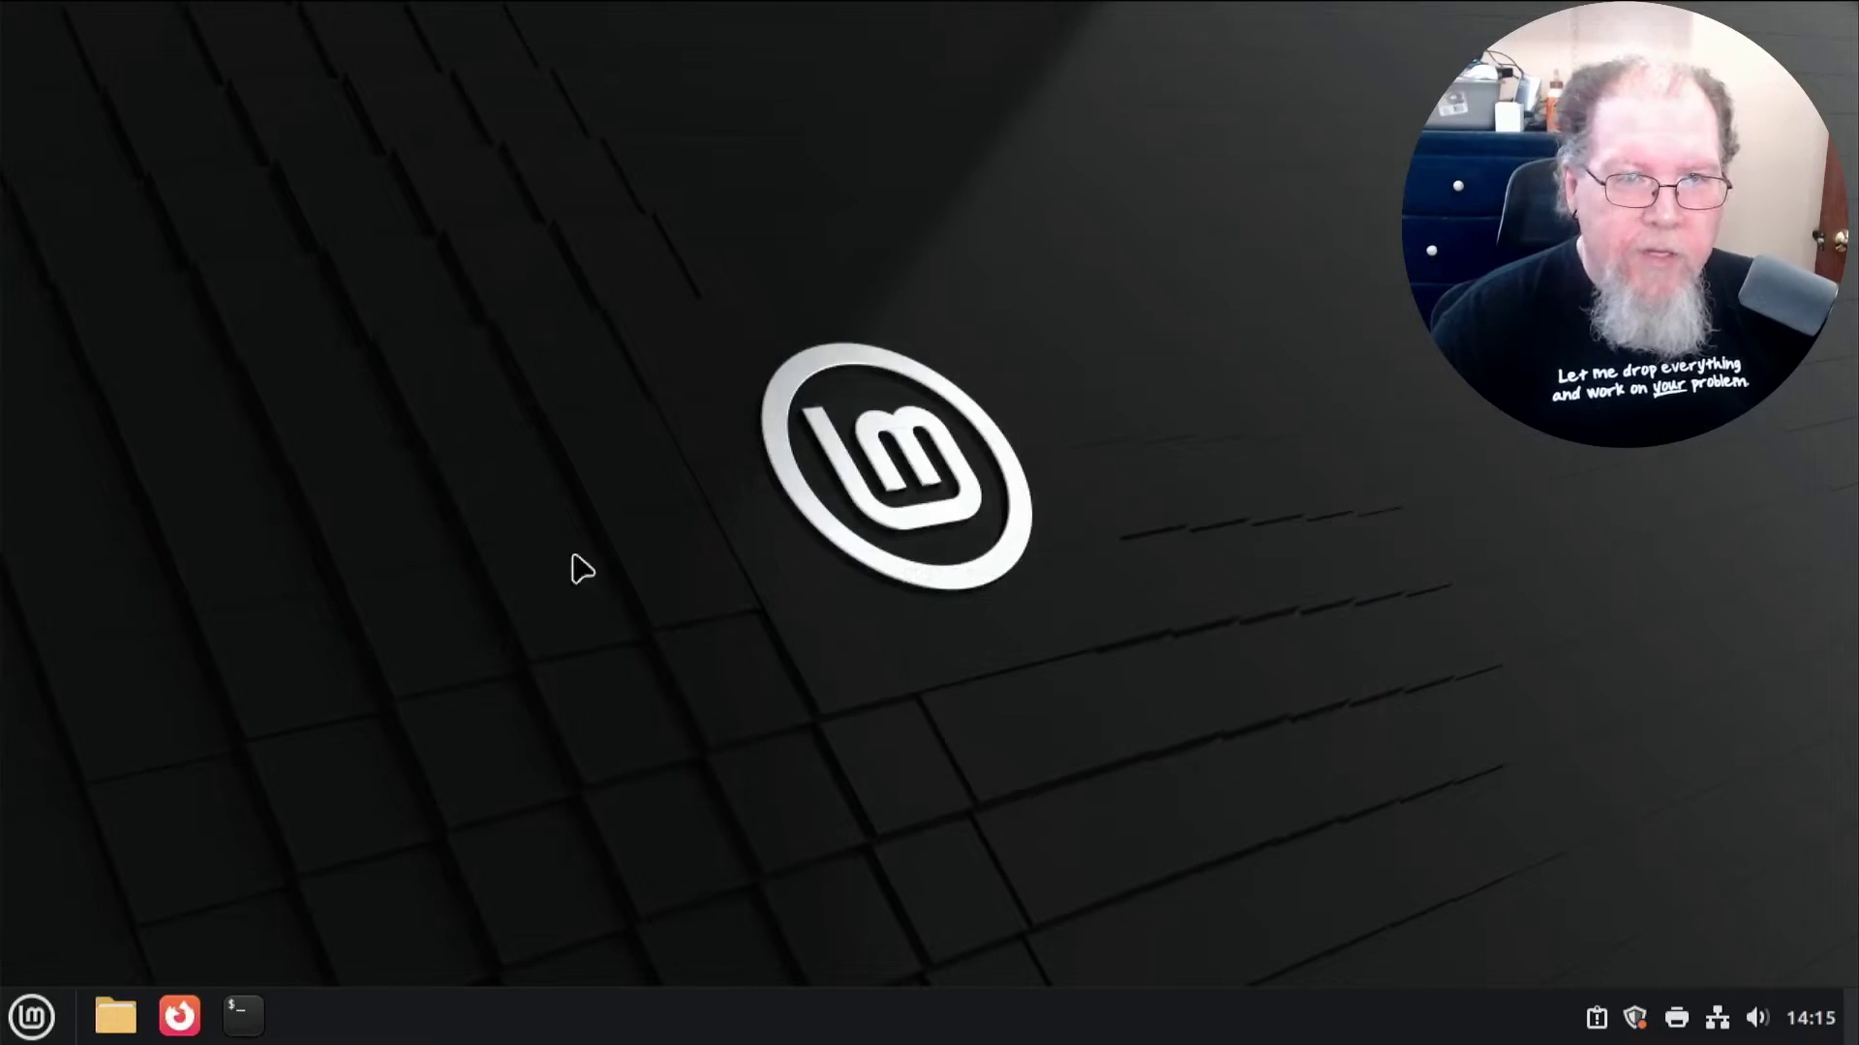
- Open the desktop's customization settings and reset the icon grid spacing
right_click(463, 555)
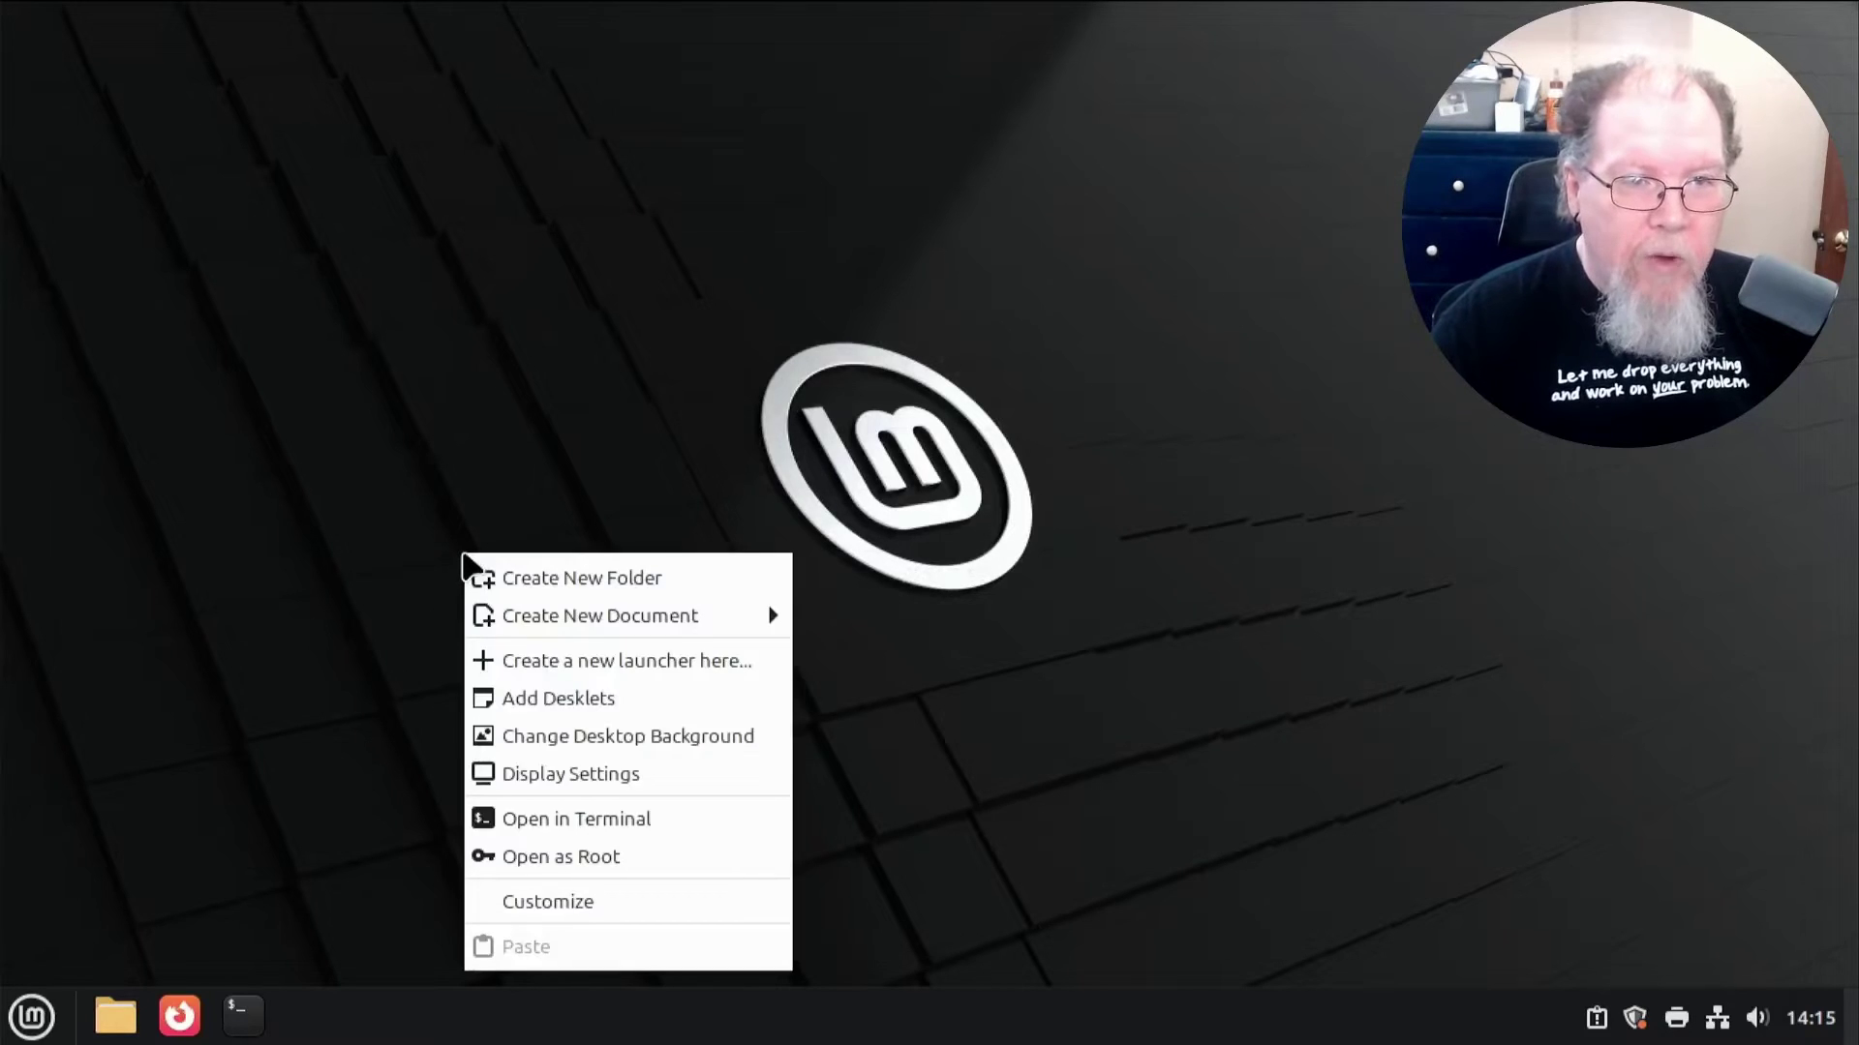
click(562, 904)
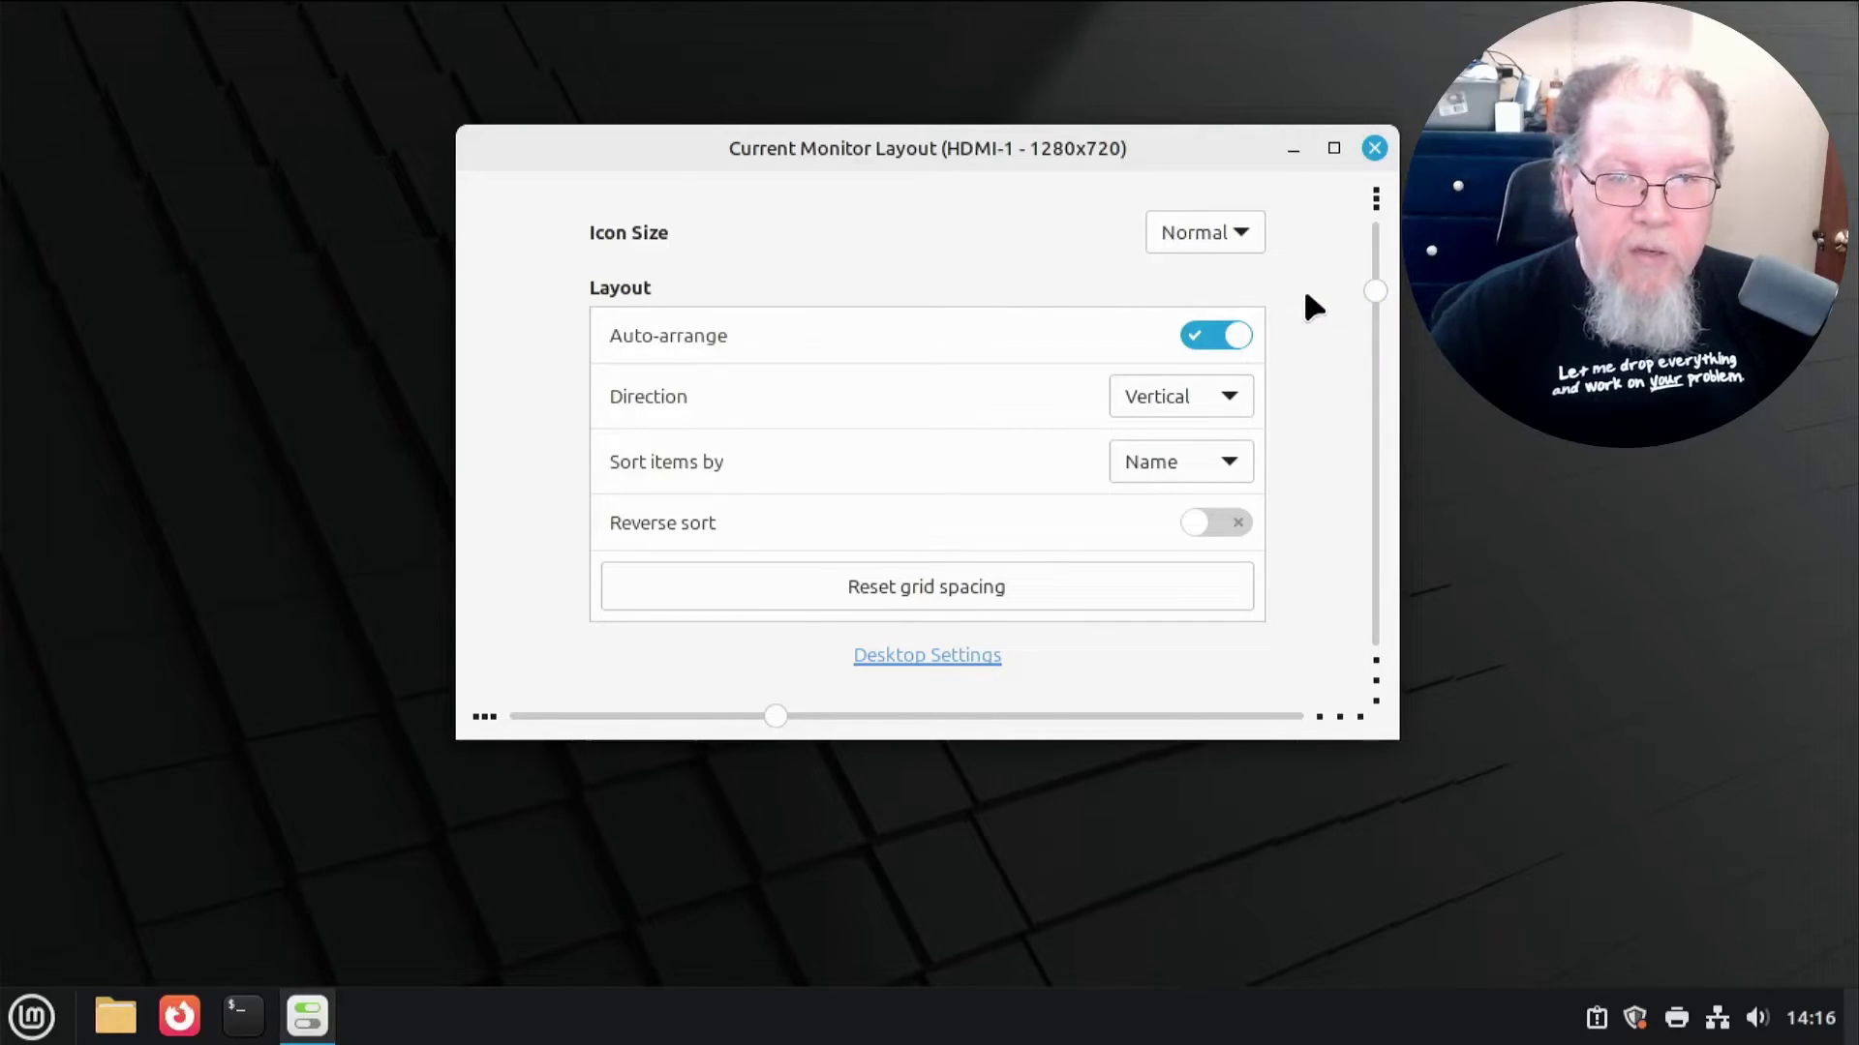
click(950, 588)
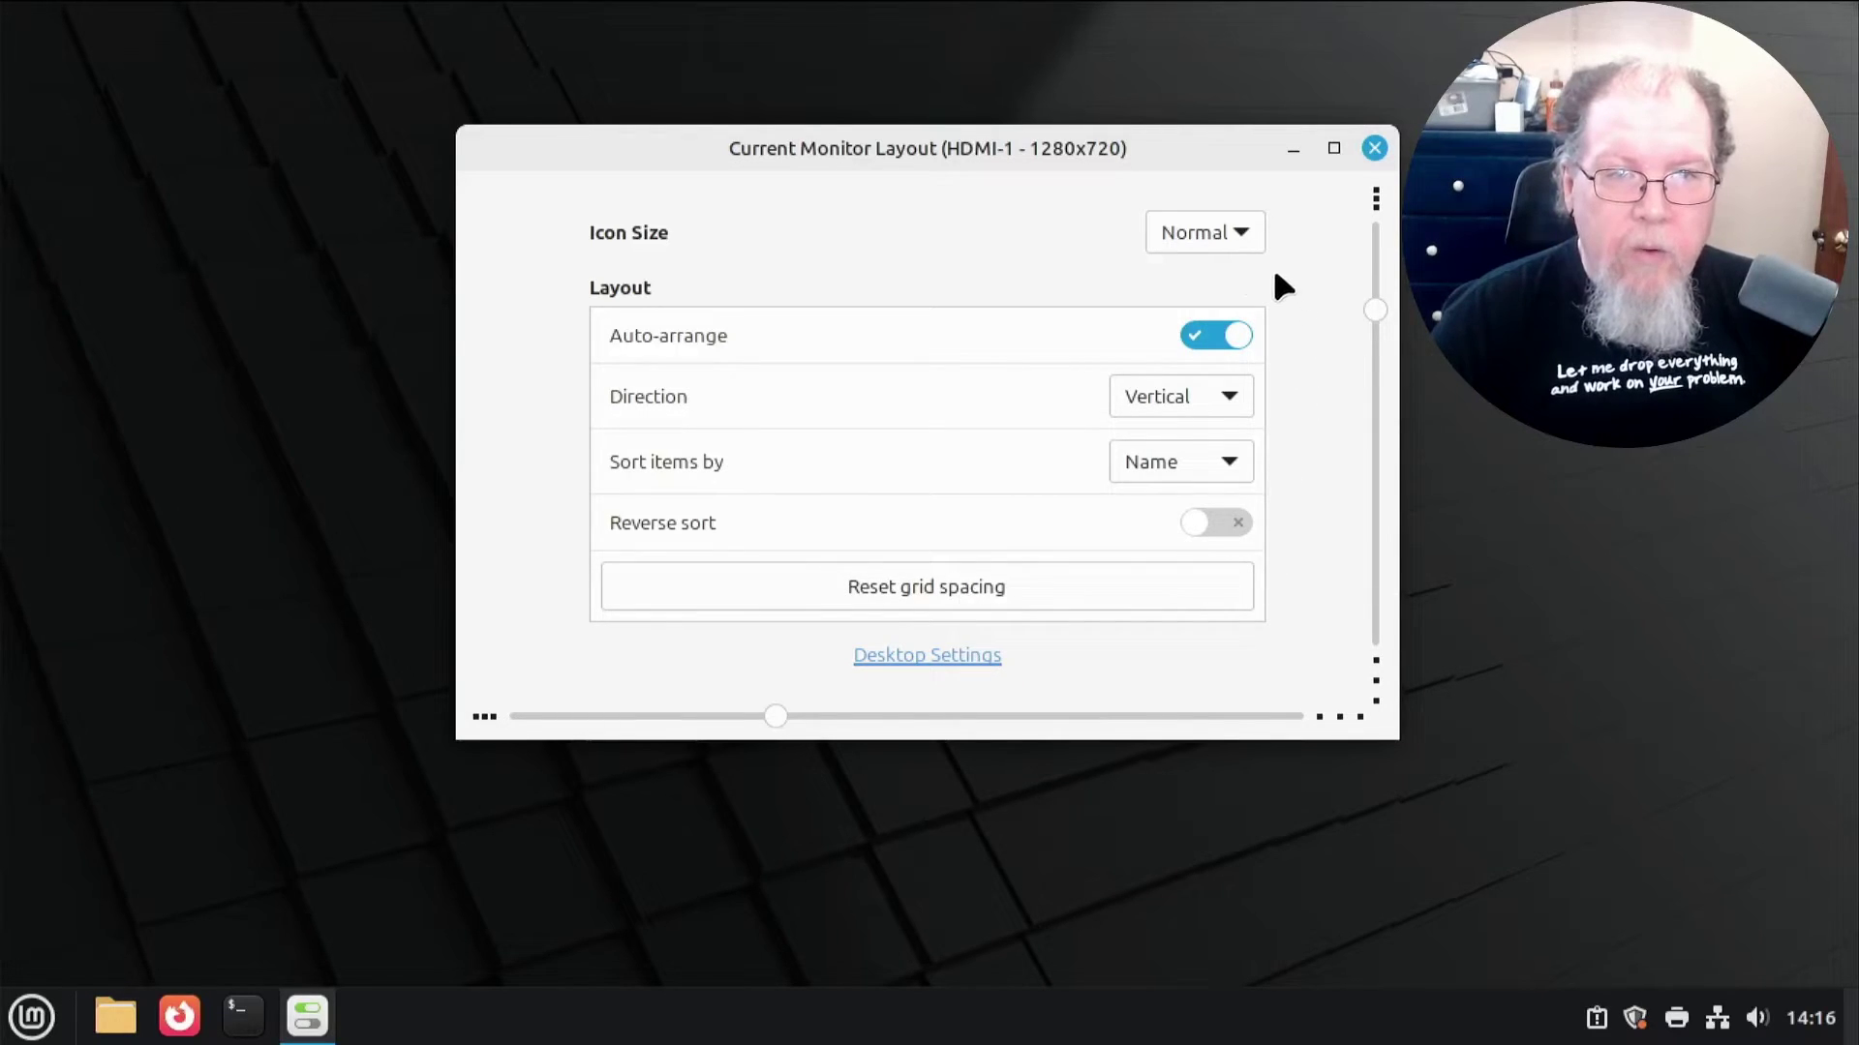
- Try the Large and Larger desktop icon sizes, and return the icon size to Normal
click(1241, 250)
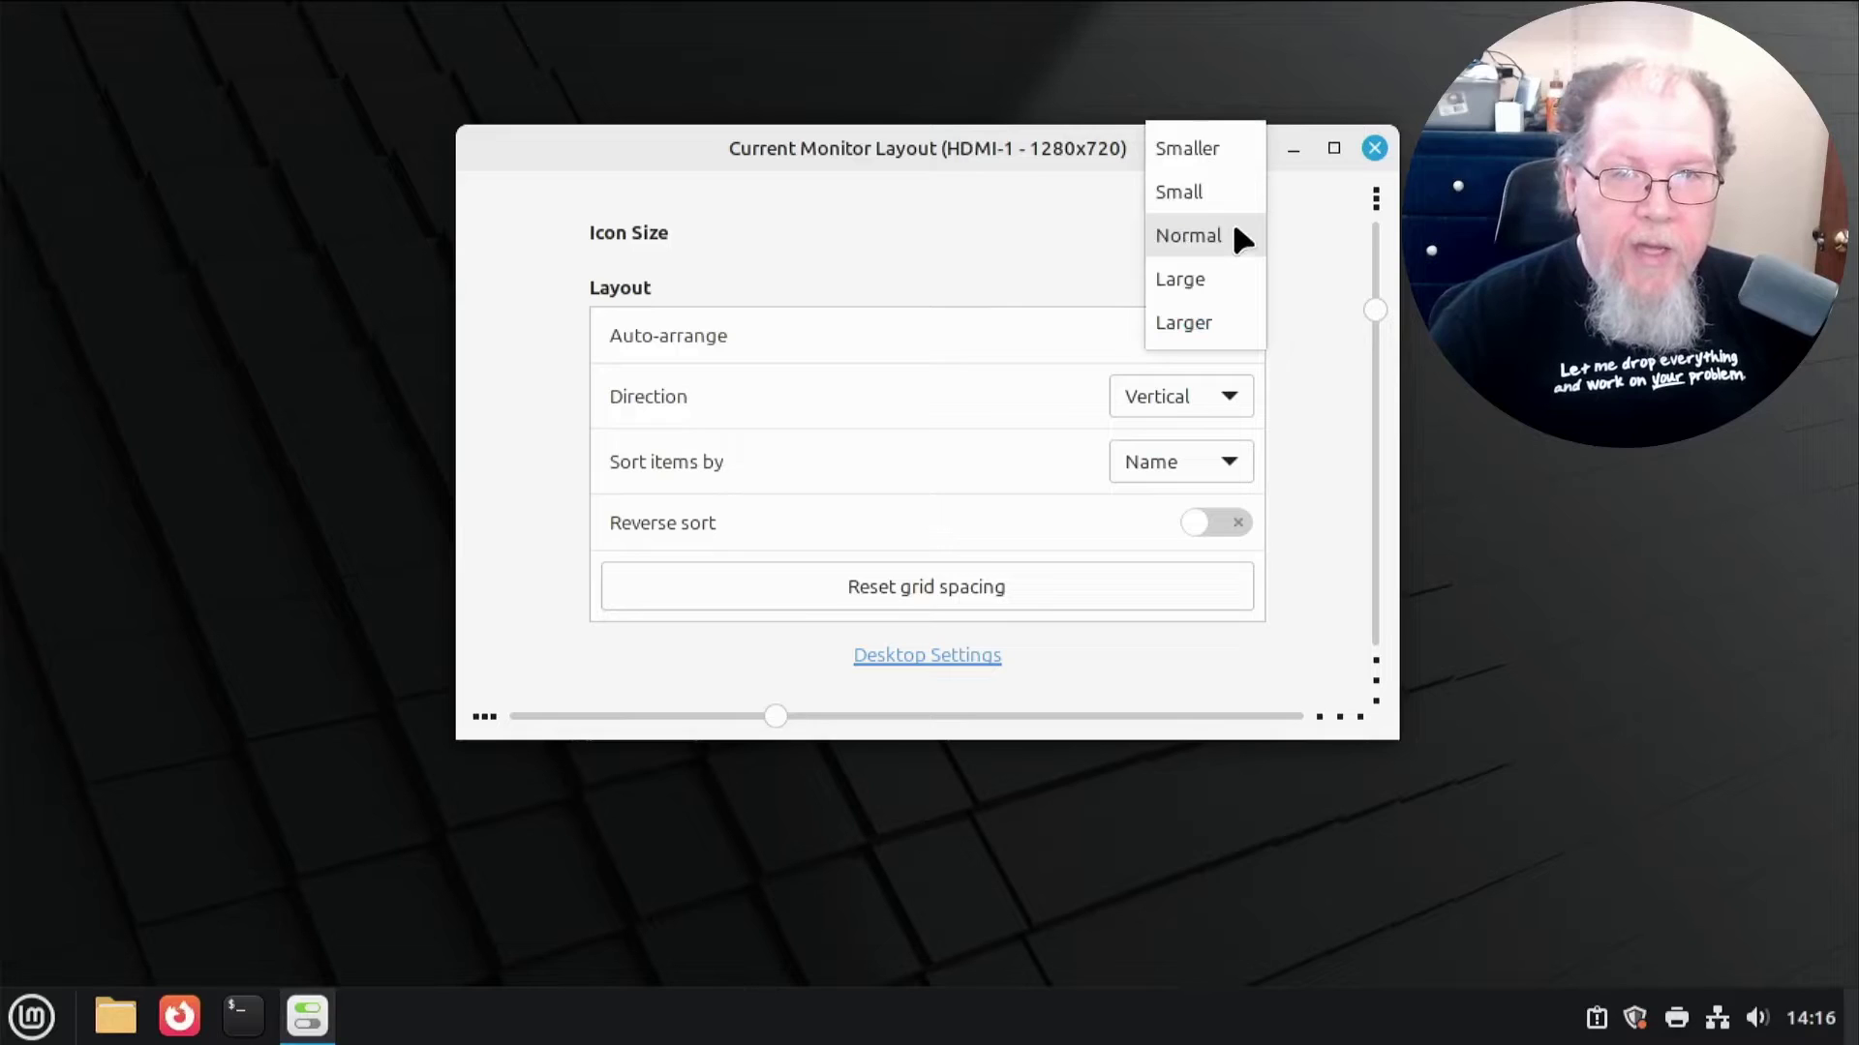
click(1200, 290)
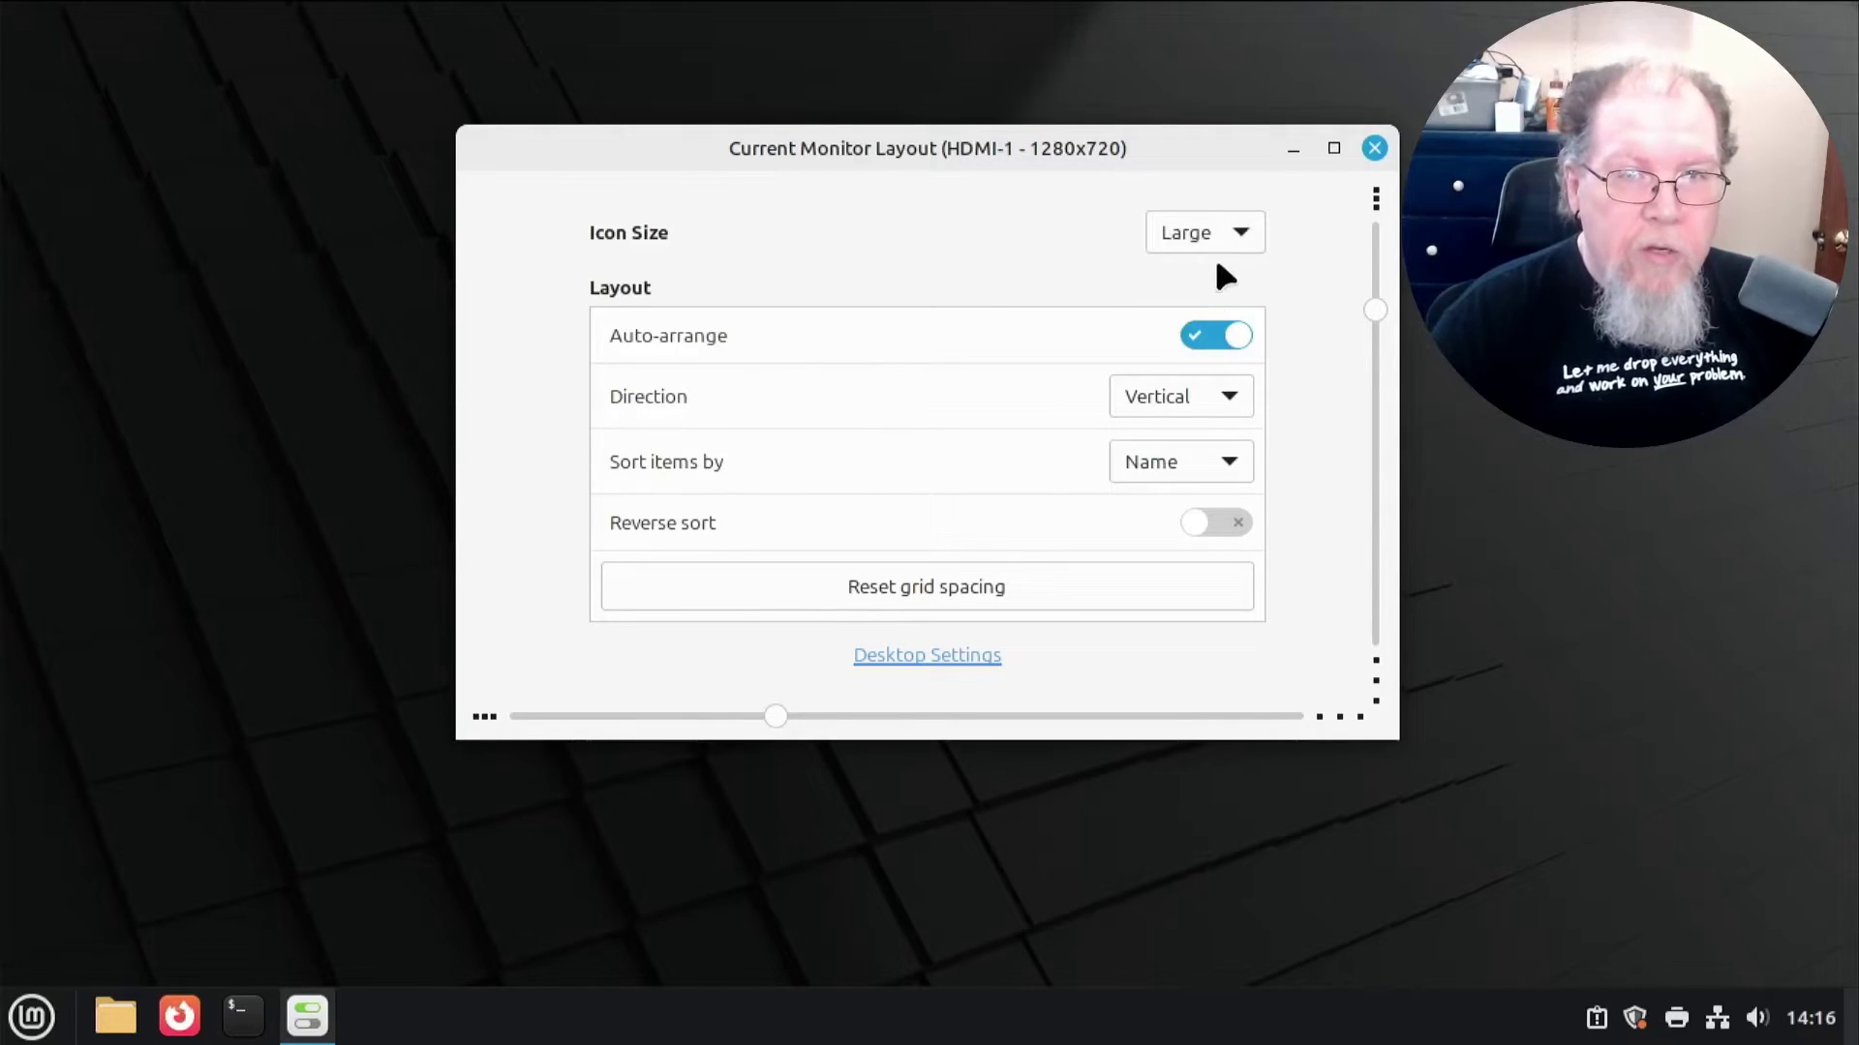
click(1232, 236)
click(1201, 290)
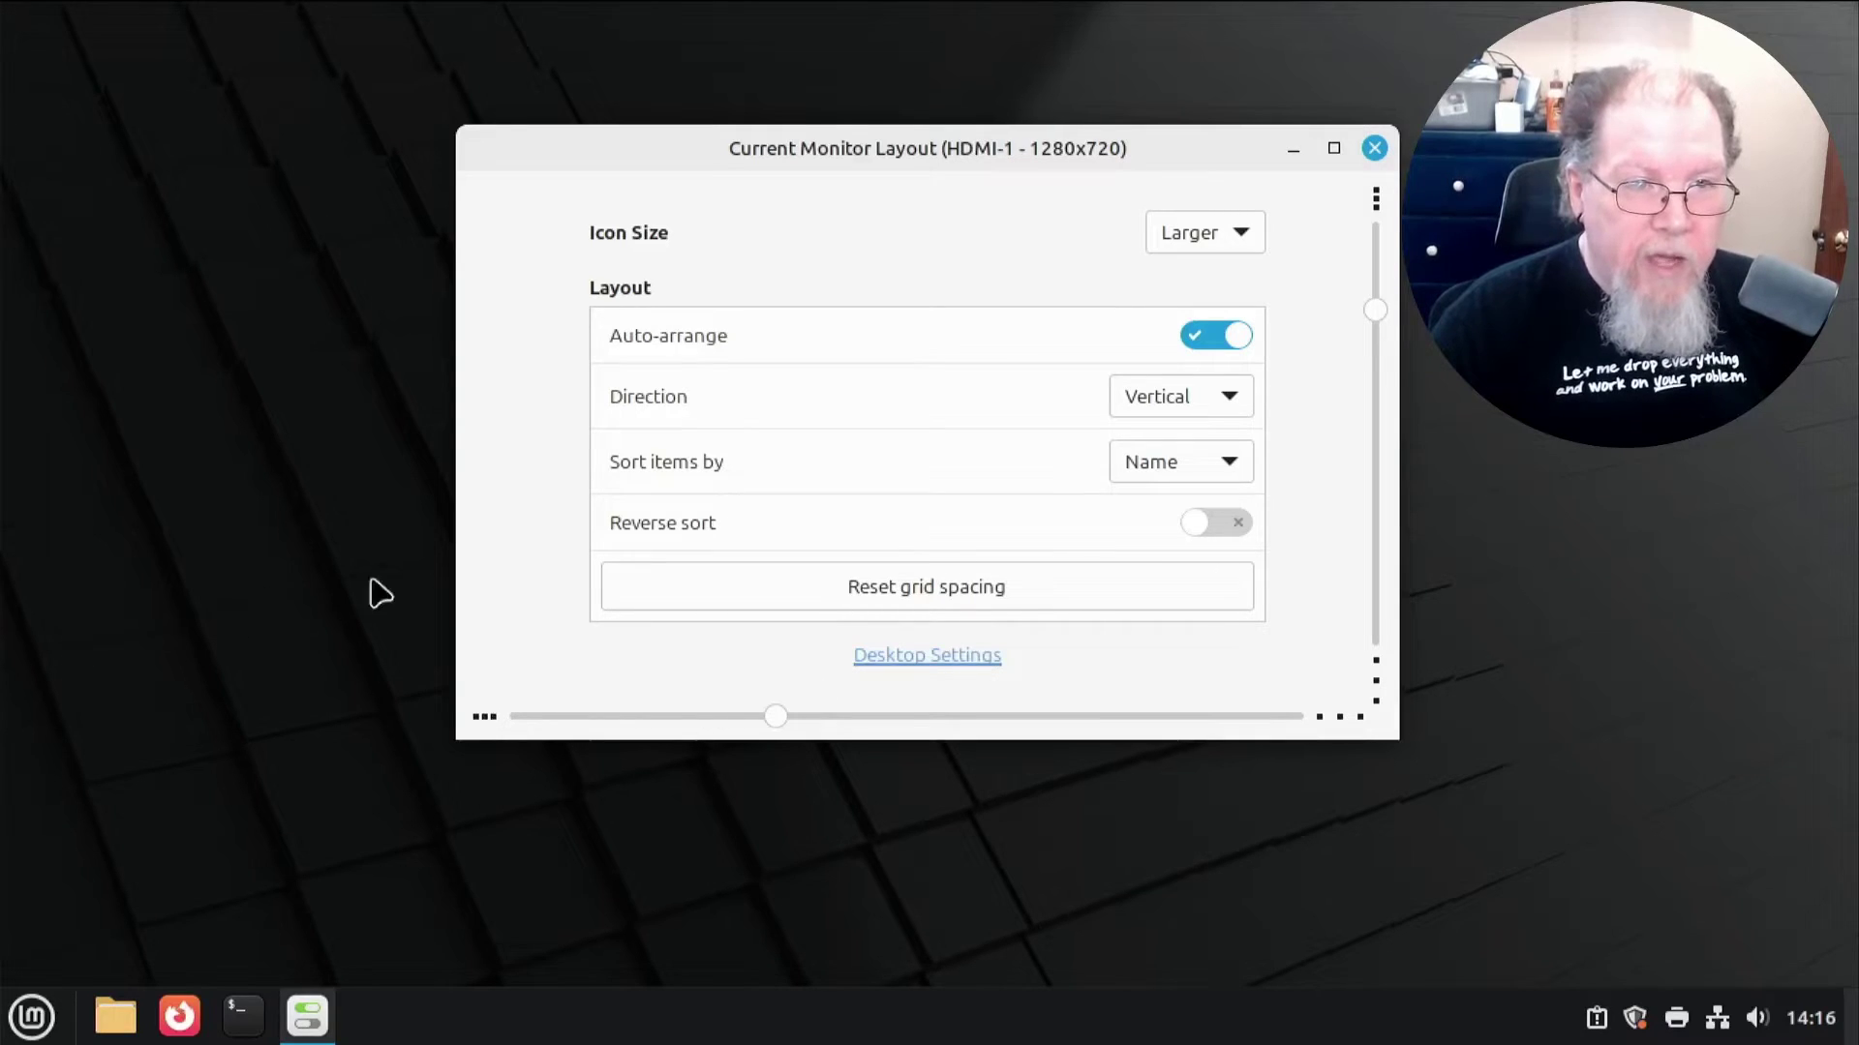
click(1239, 237)
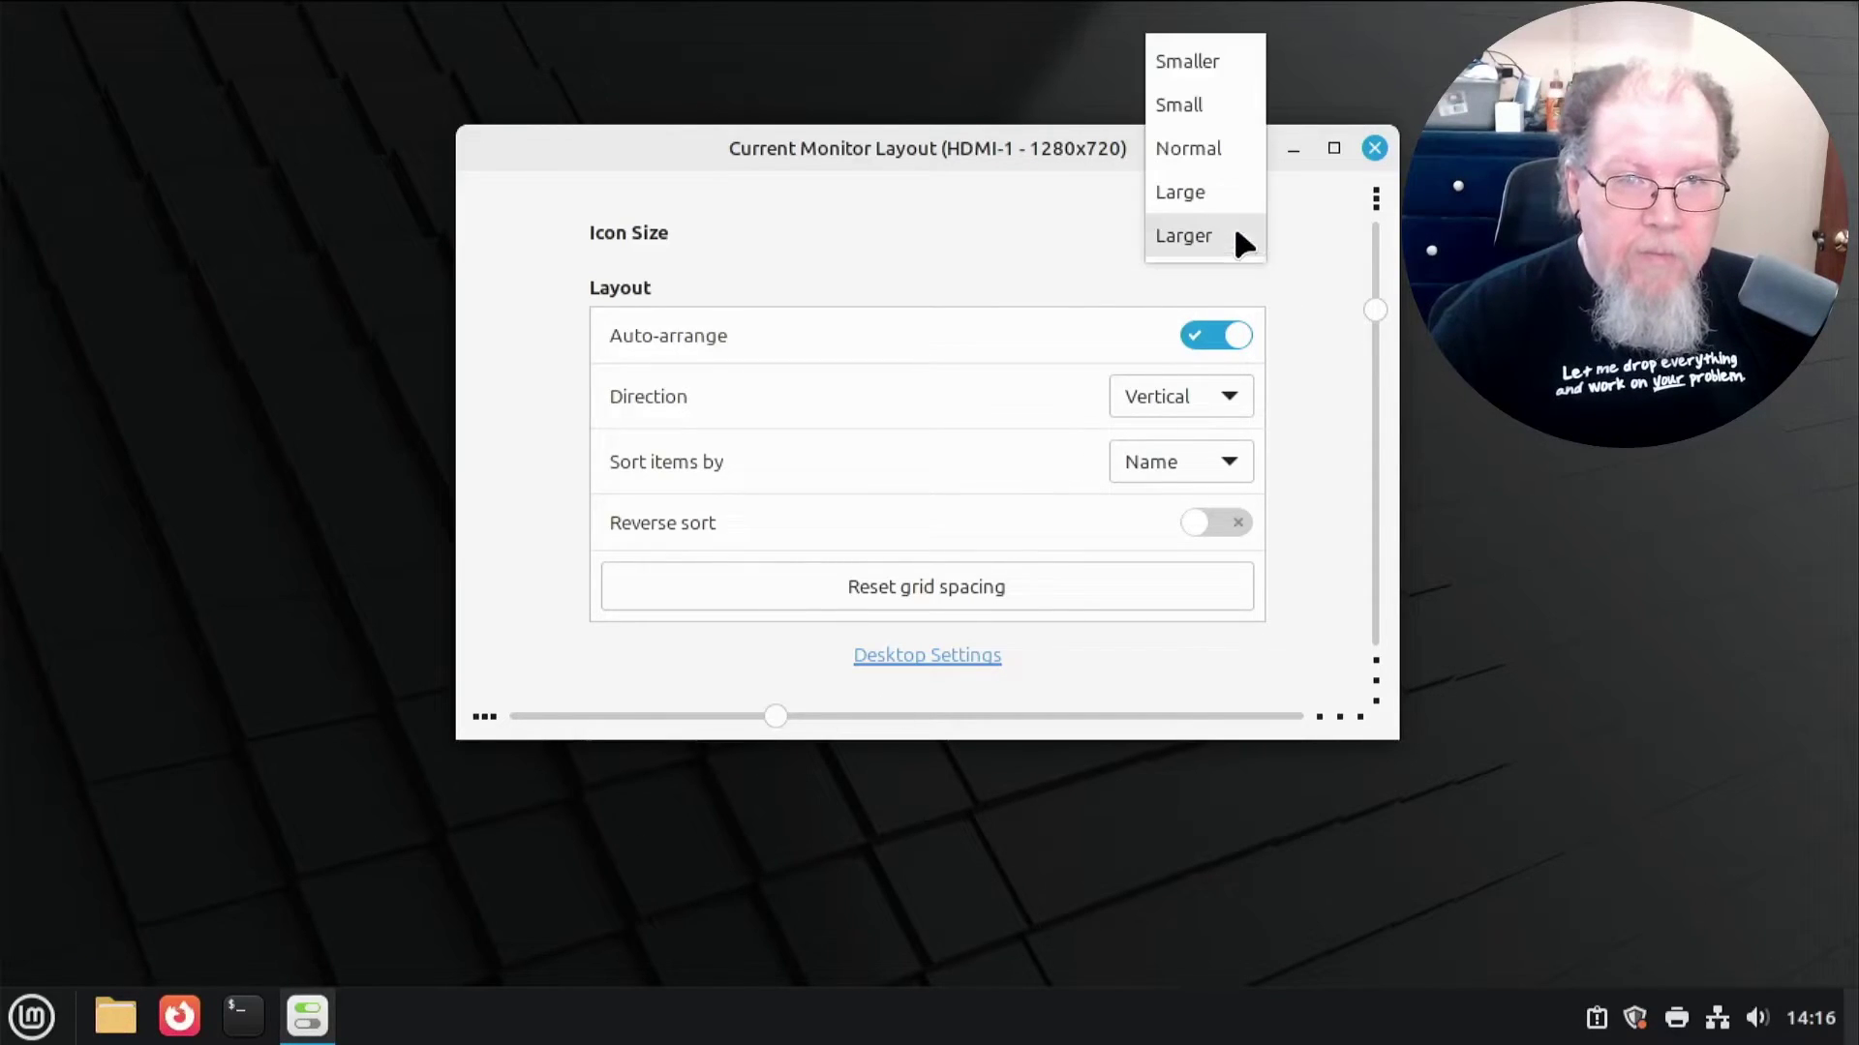
click(1209, 144)
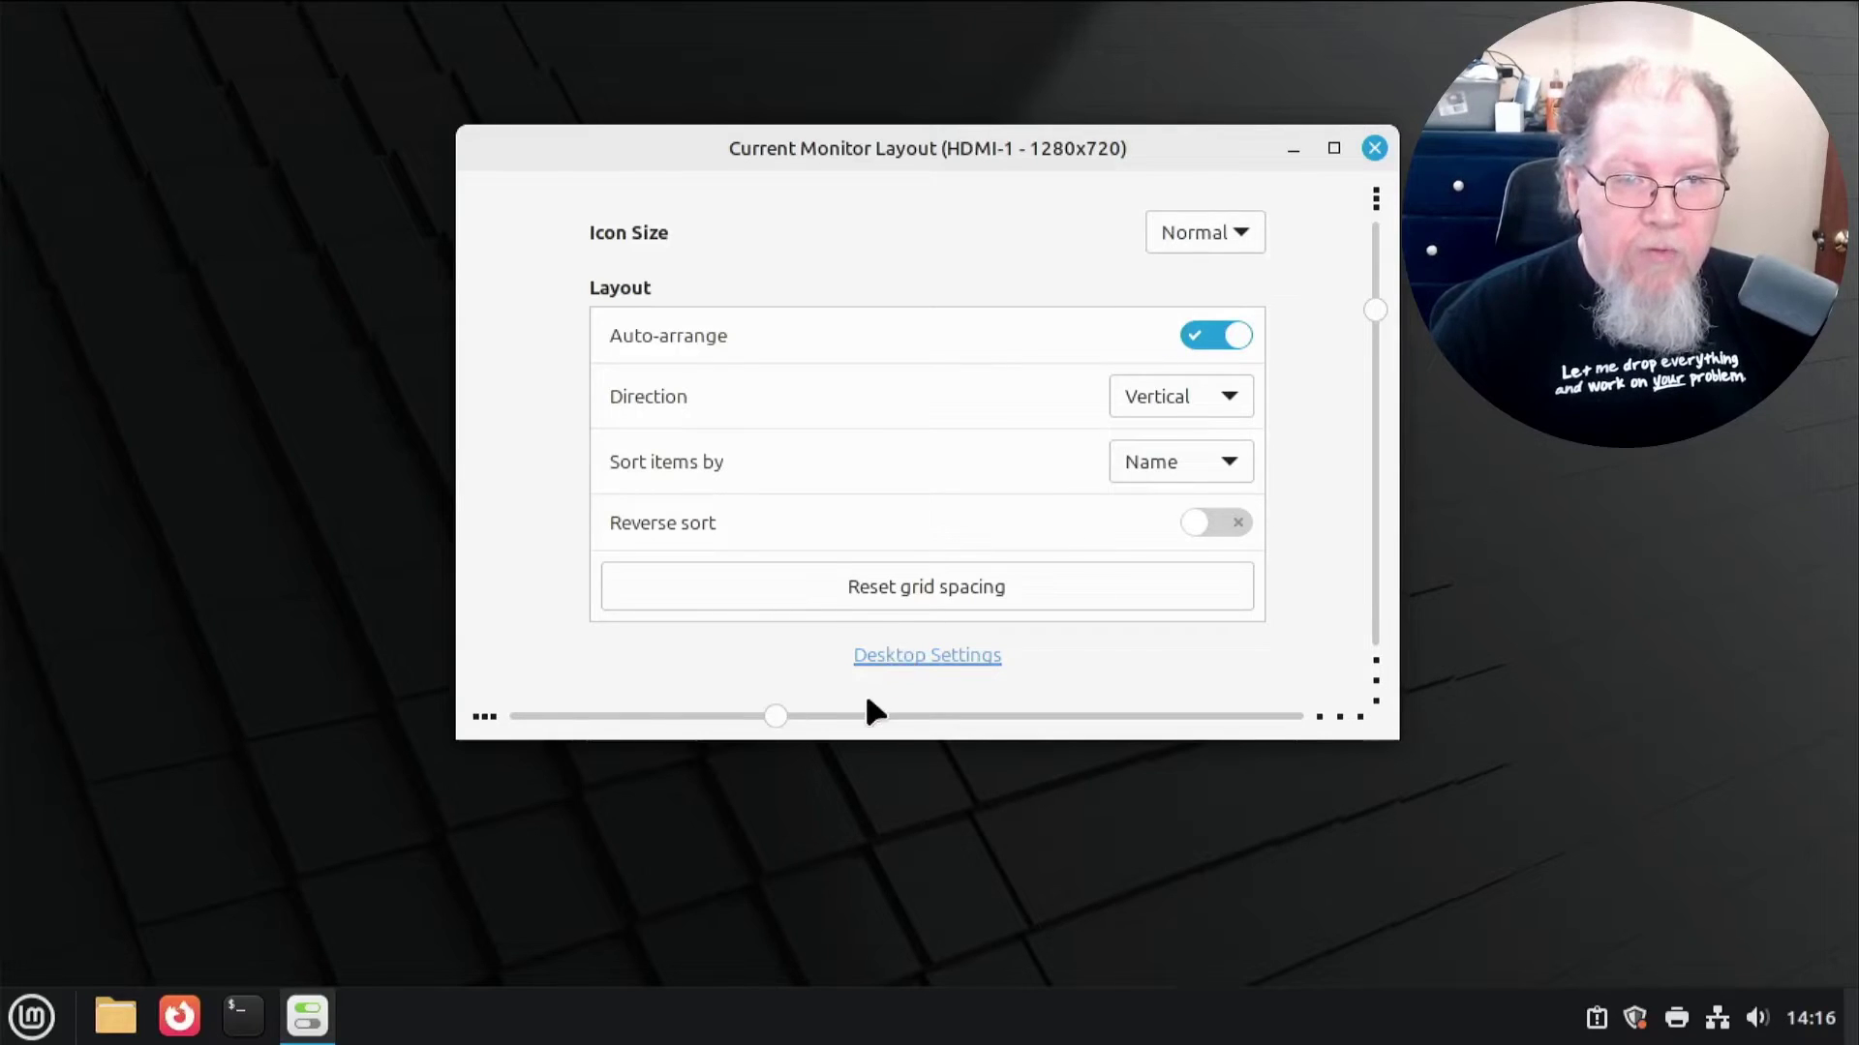
- In the general desktop settings, show desktop icons on the primary monitor only, and close those settings
click(891, 656)
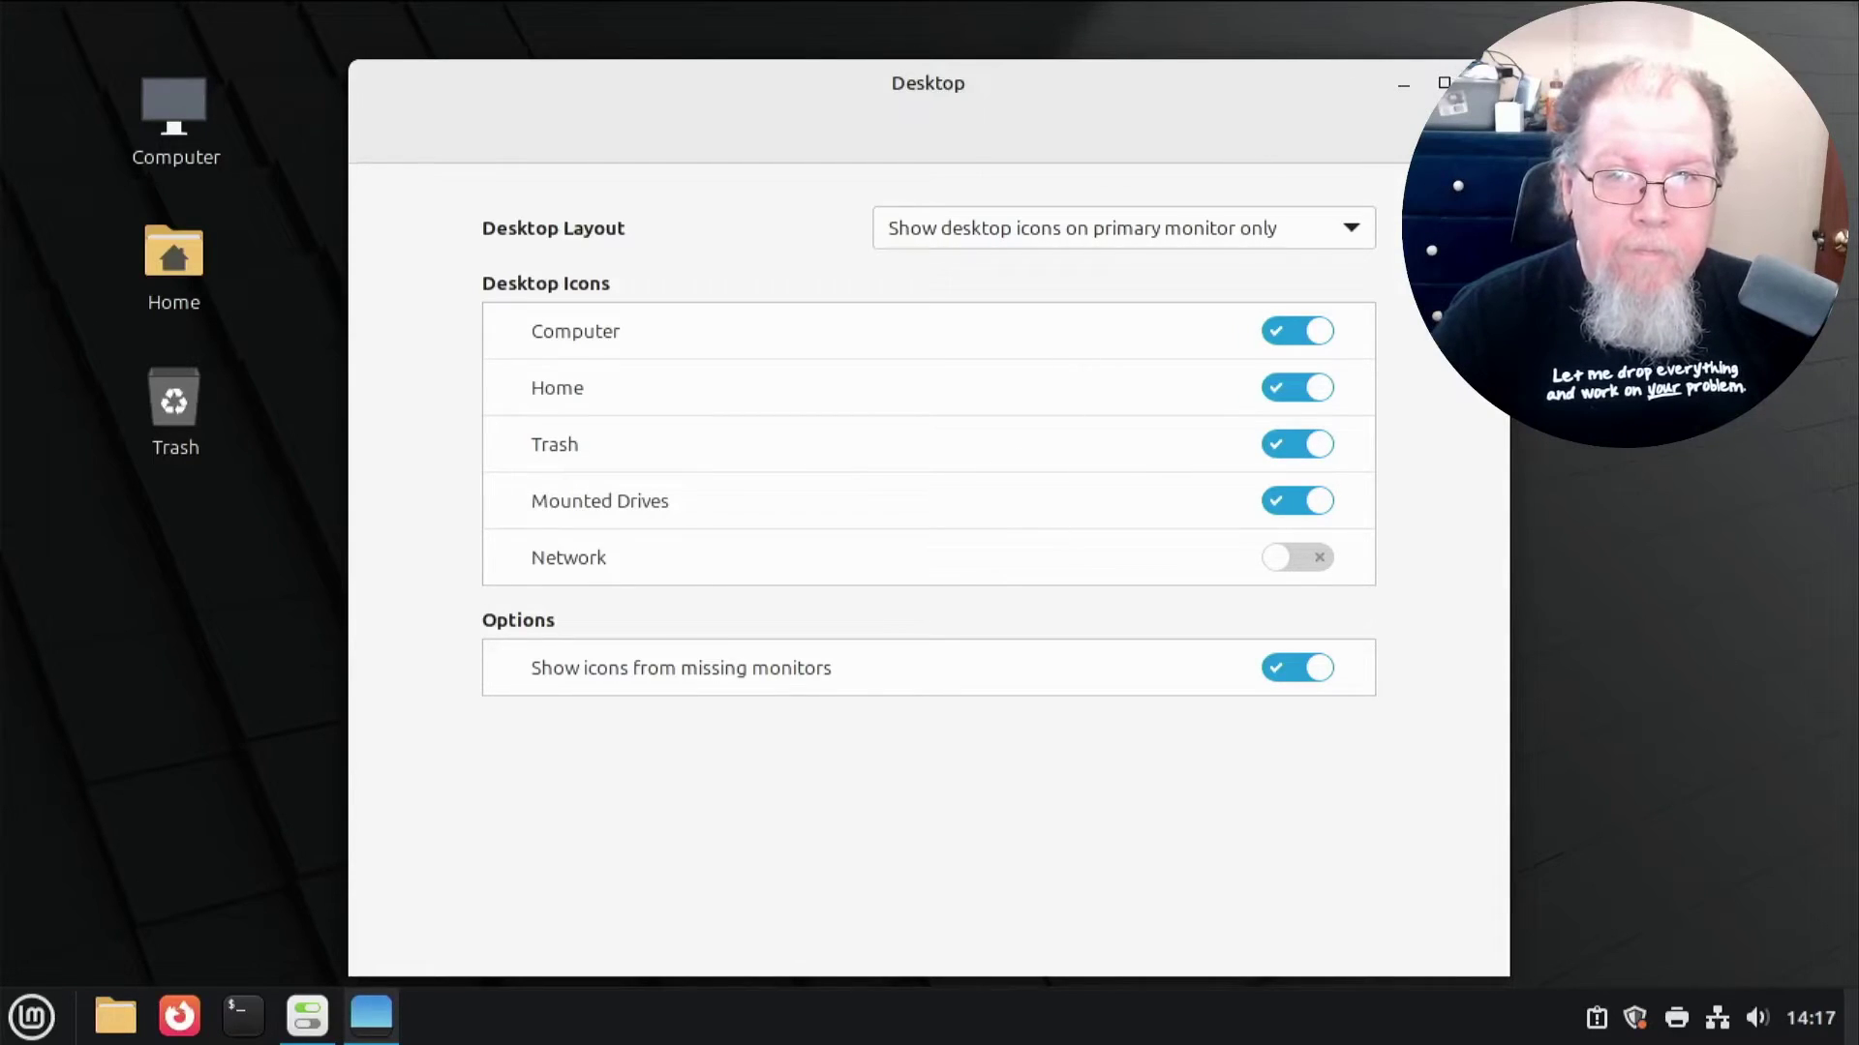
click(1484, 83)
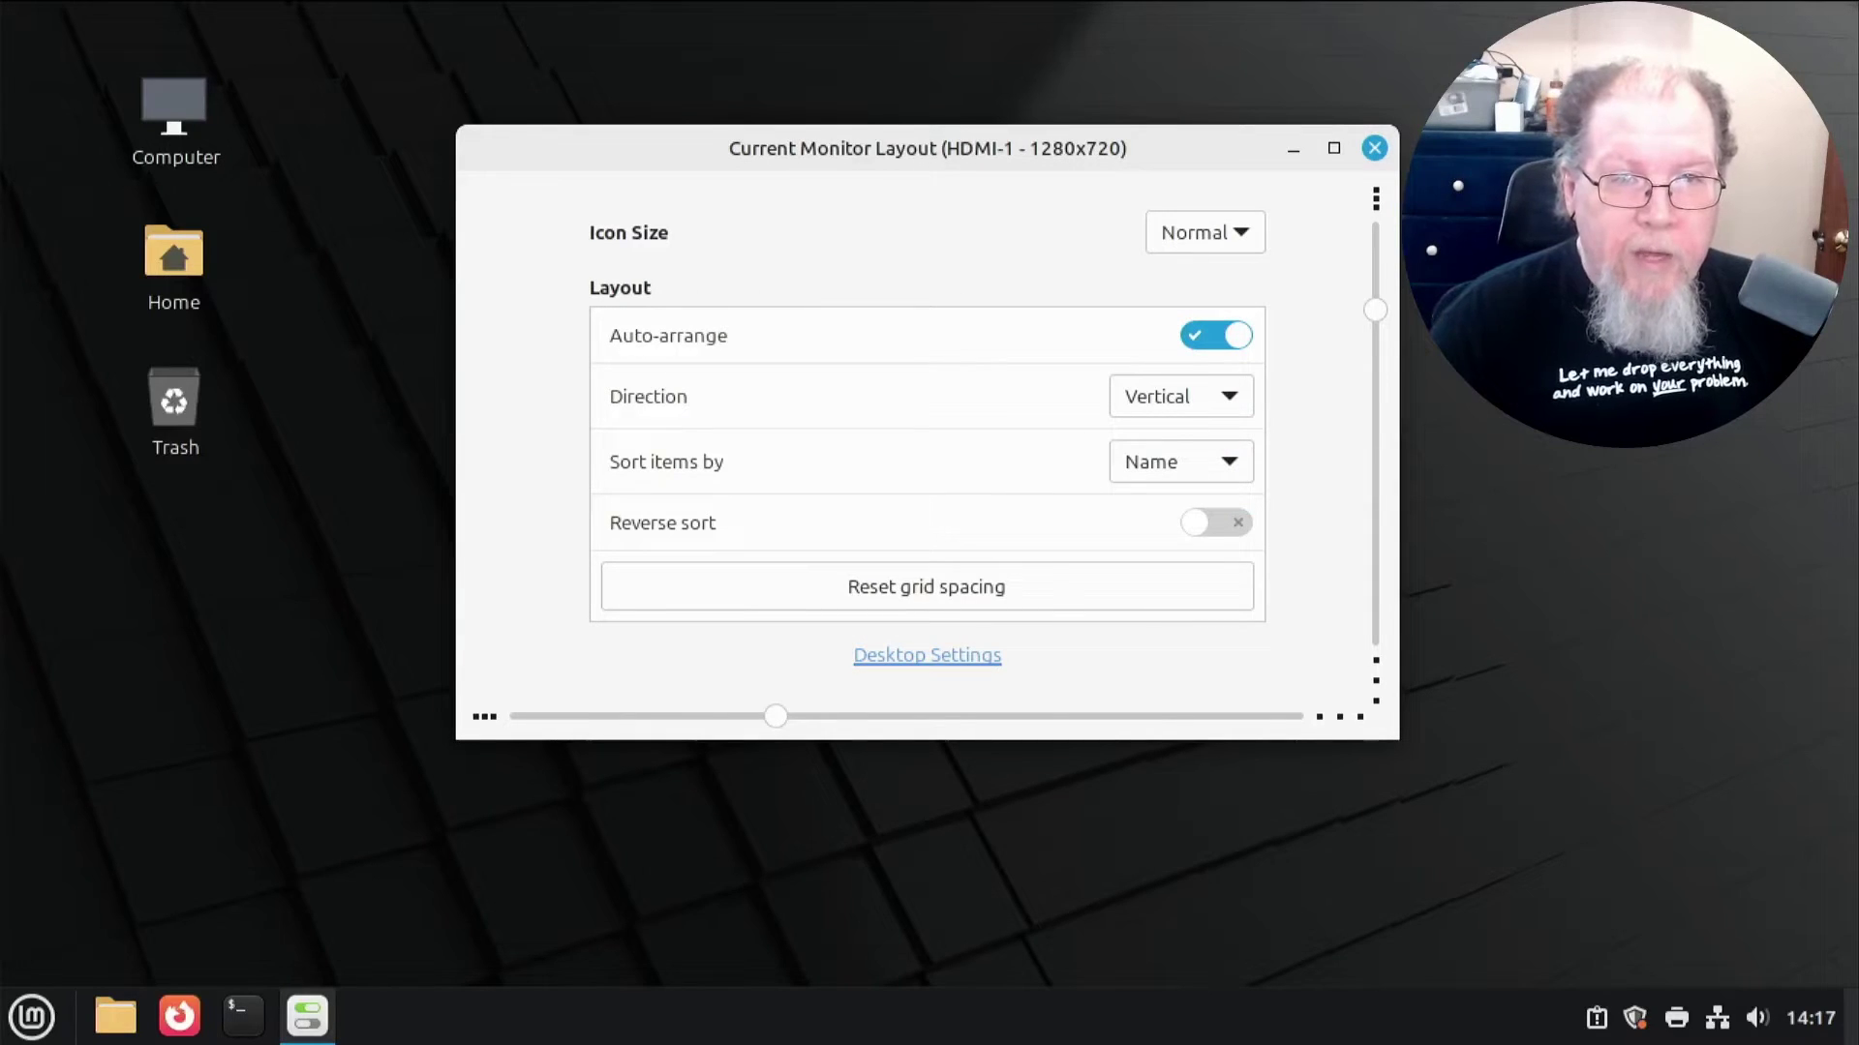
- Preview the desktop icons at the Large size and at the Larger size
click(1240, 237)
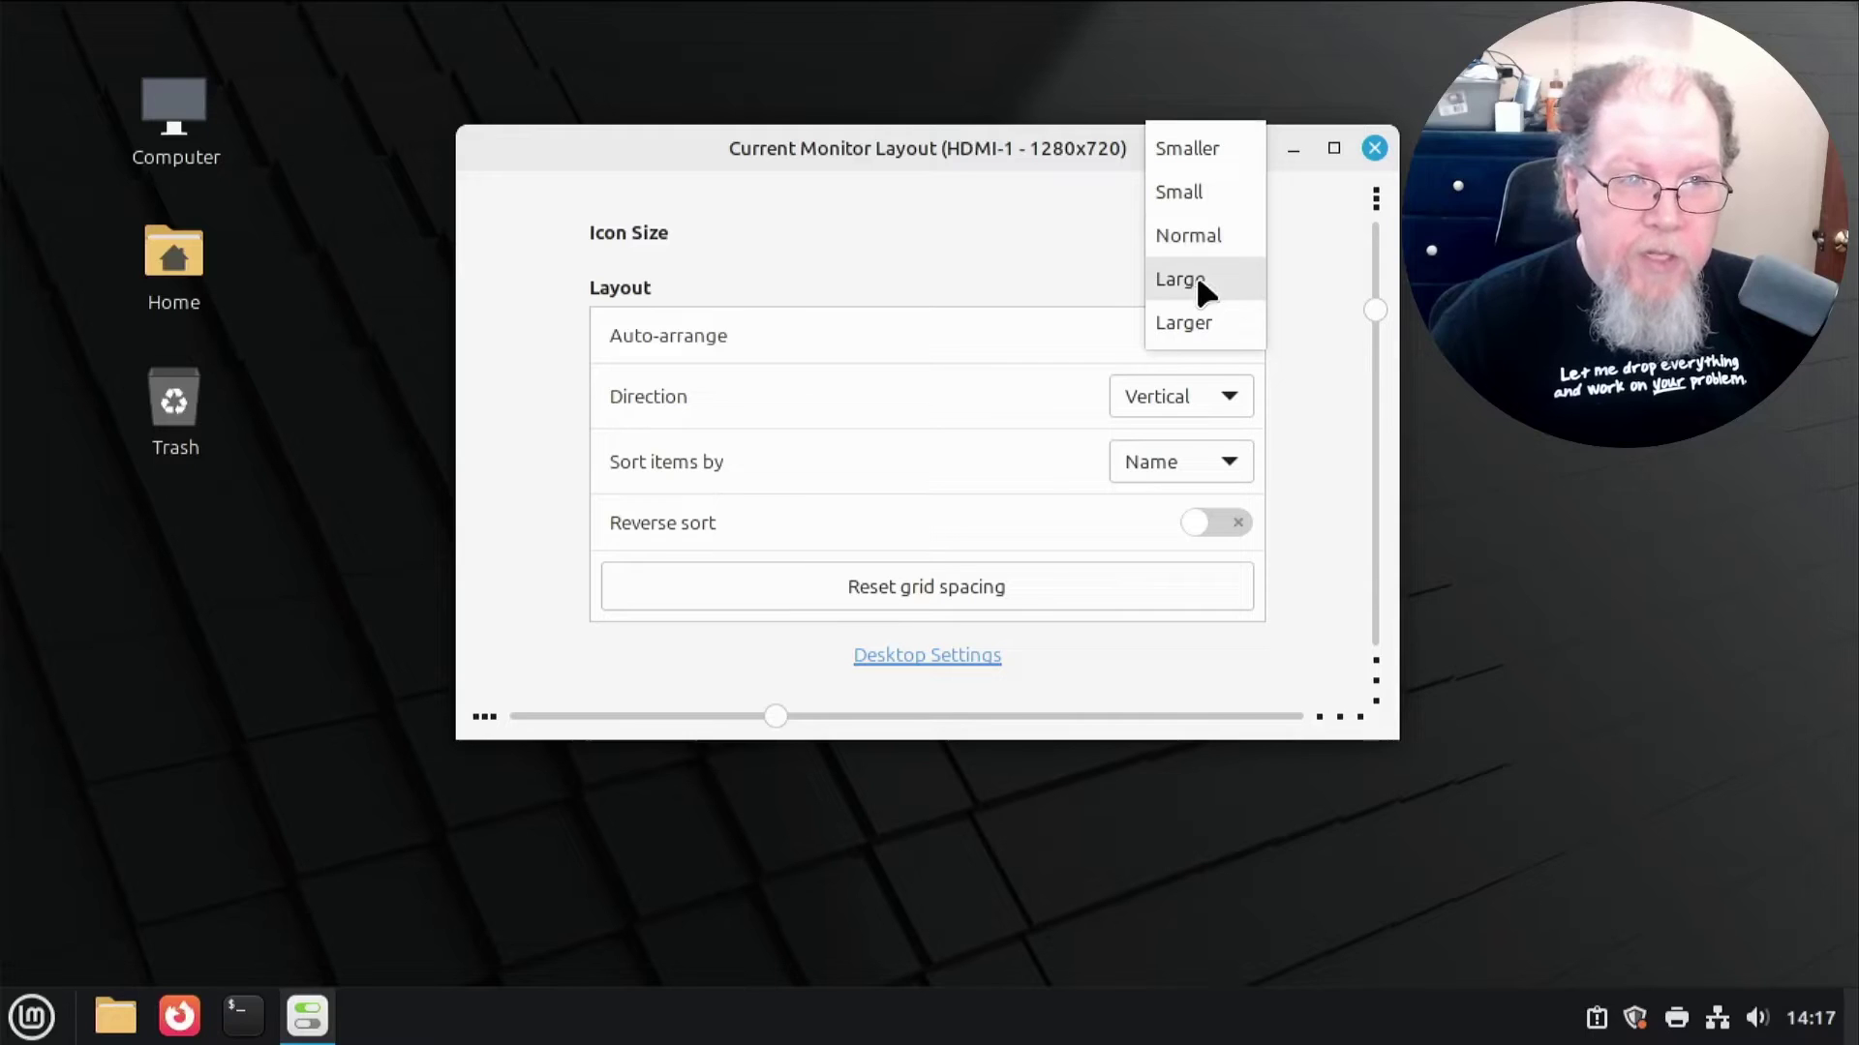
click(1197, 279)
click(1239, 233)
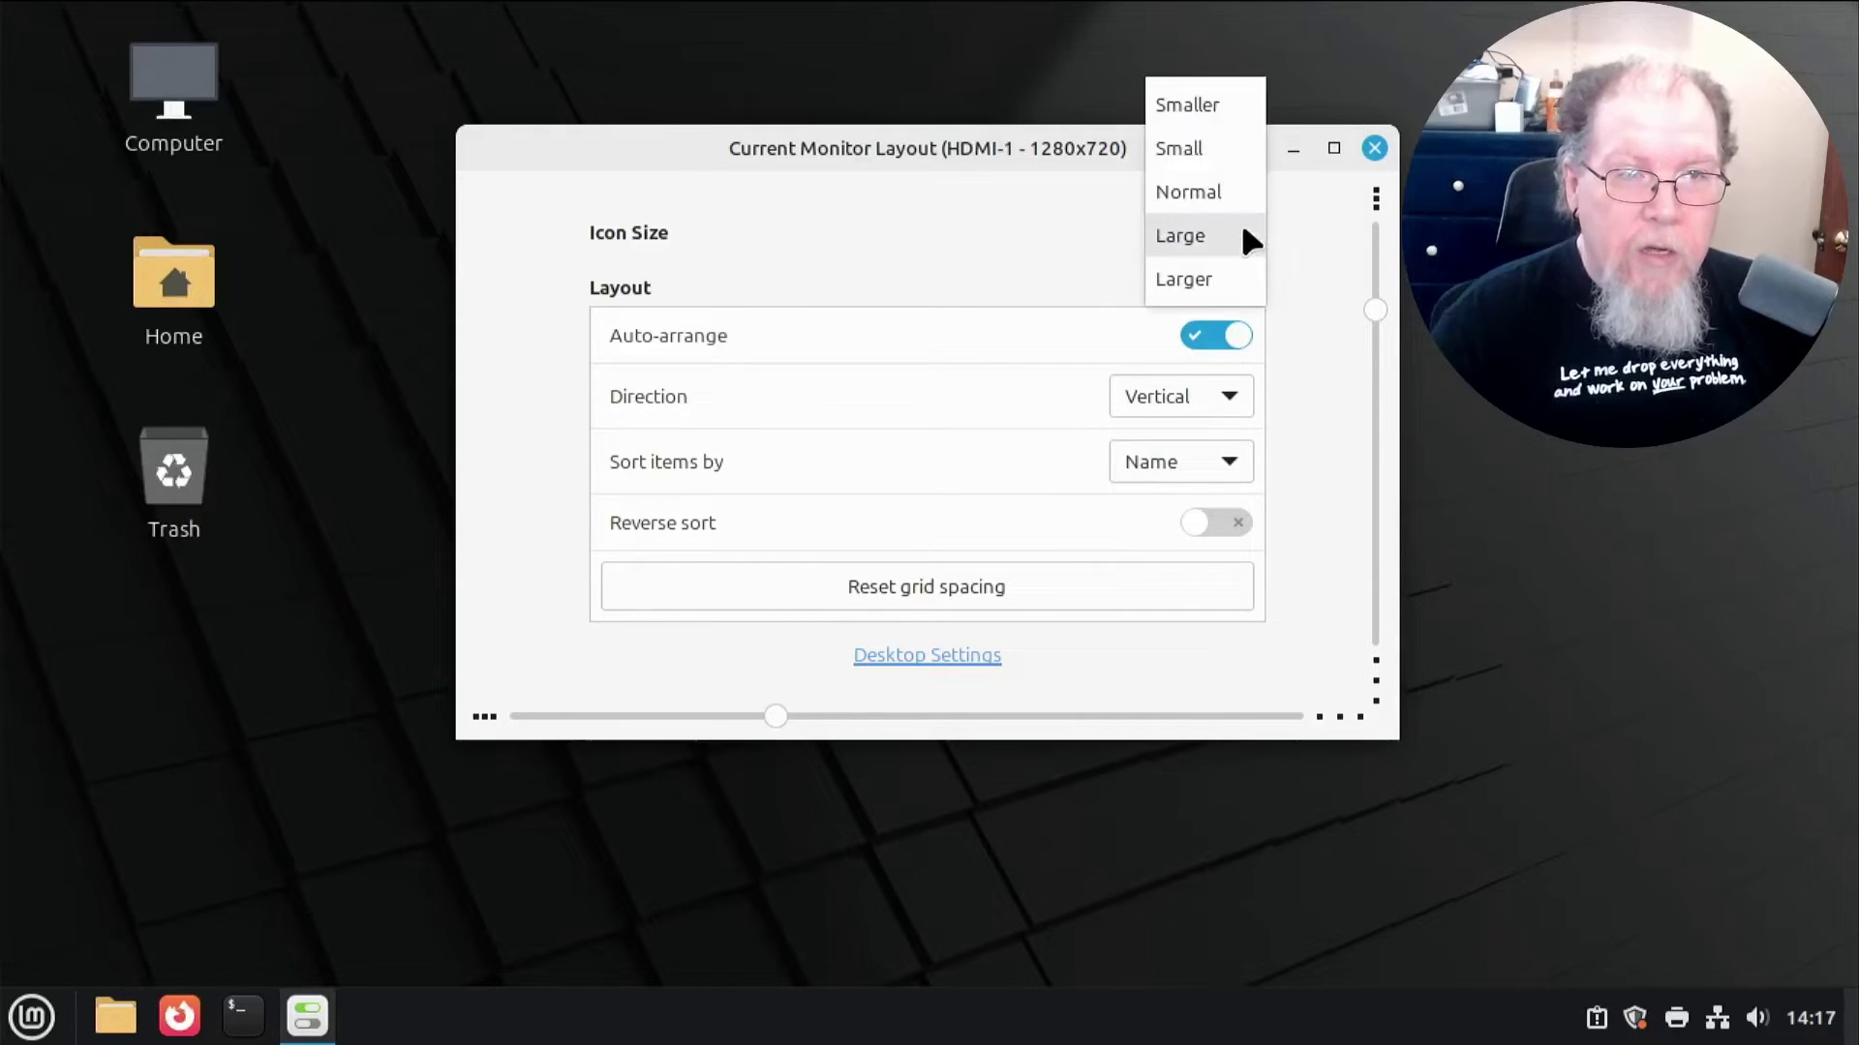
click(1221, 285)
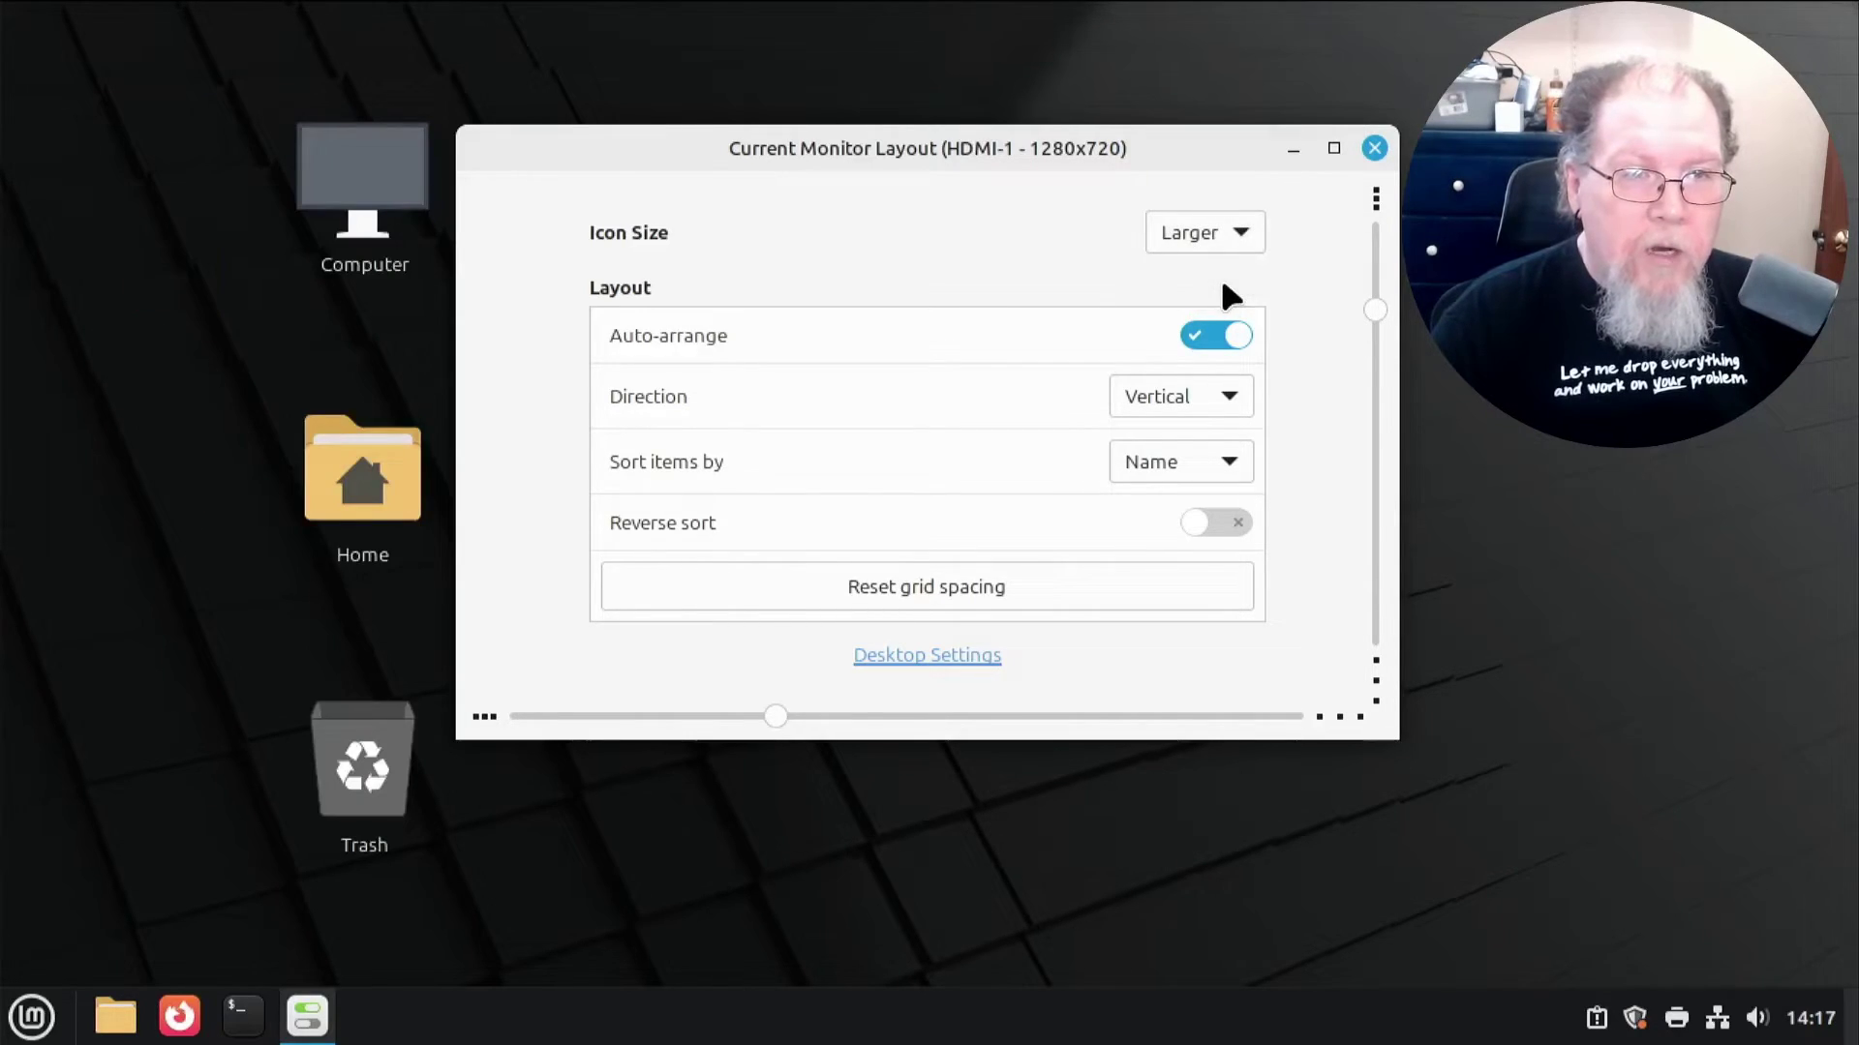
- Reduce the desktop icon size to Small, compare it with Smaller, and settle on Small
click(1237, 234)
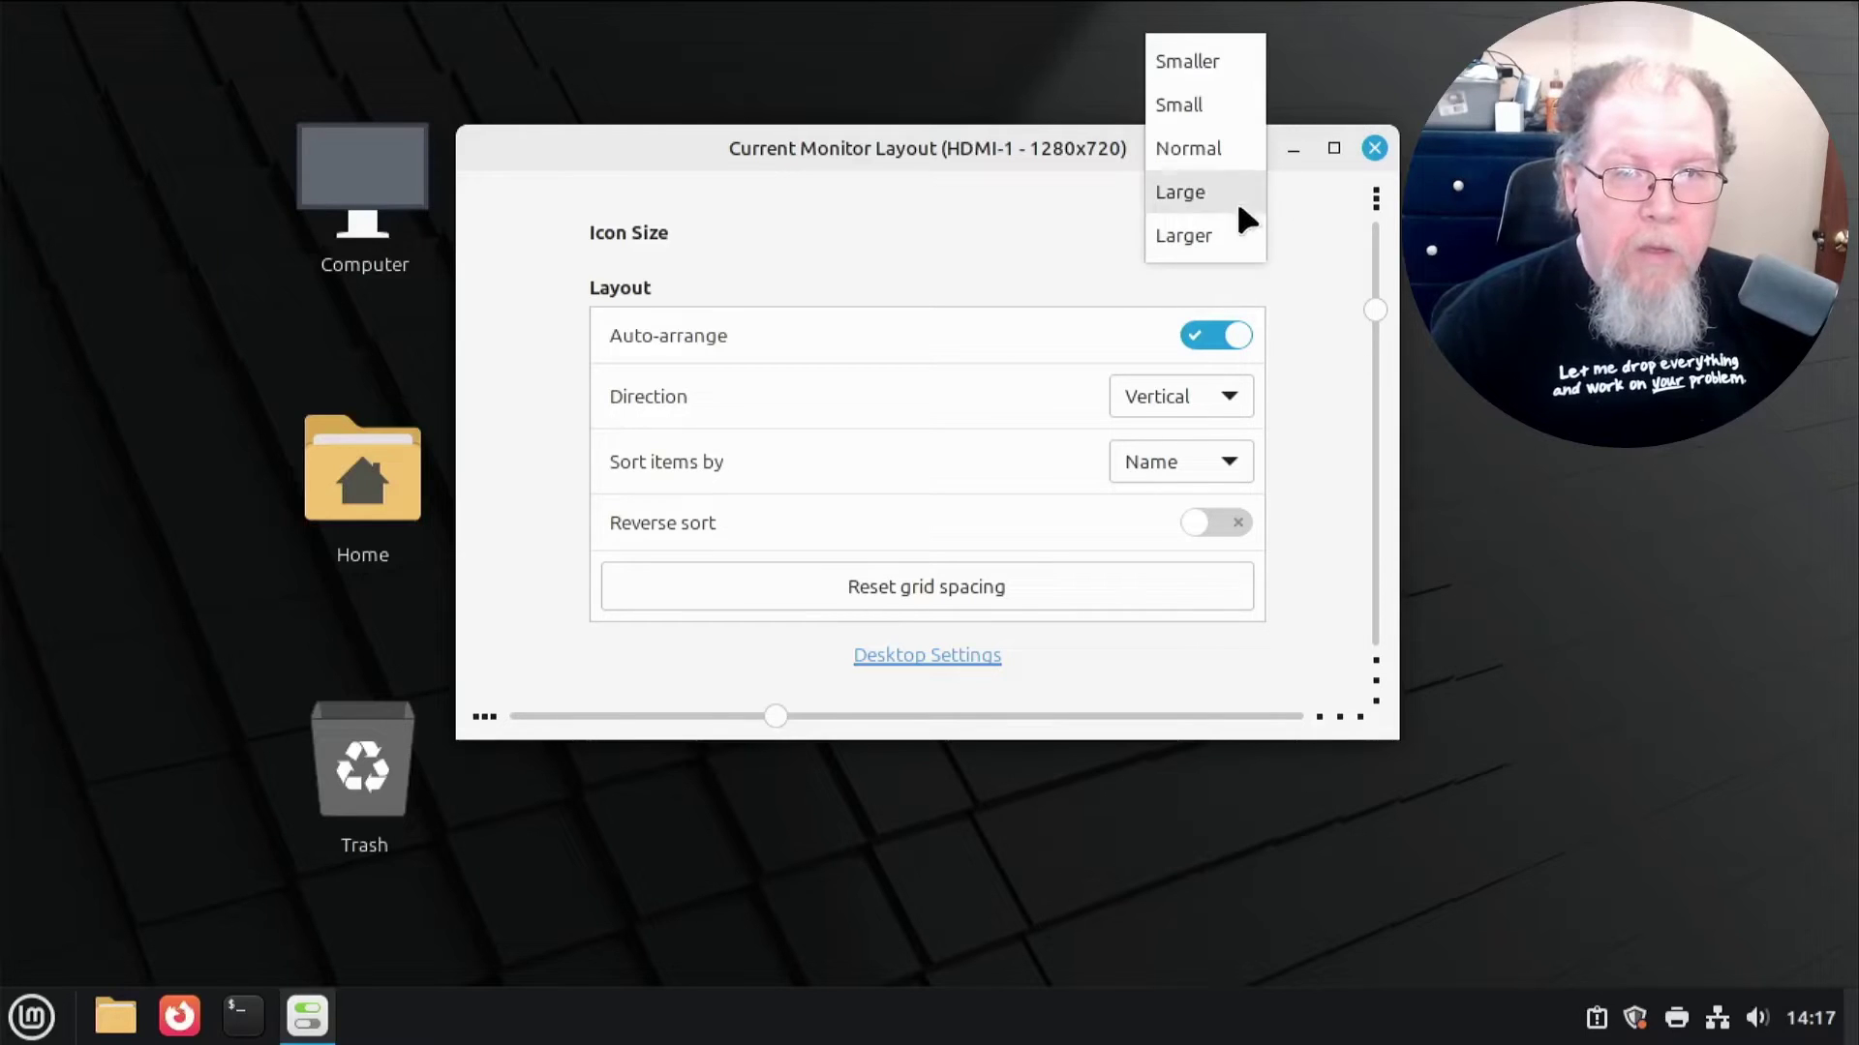
click(1214, 112)
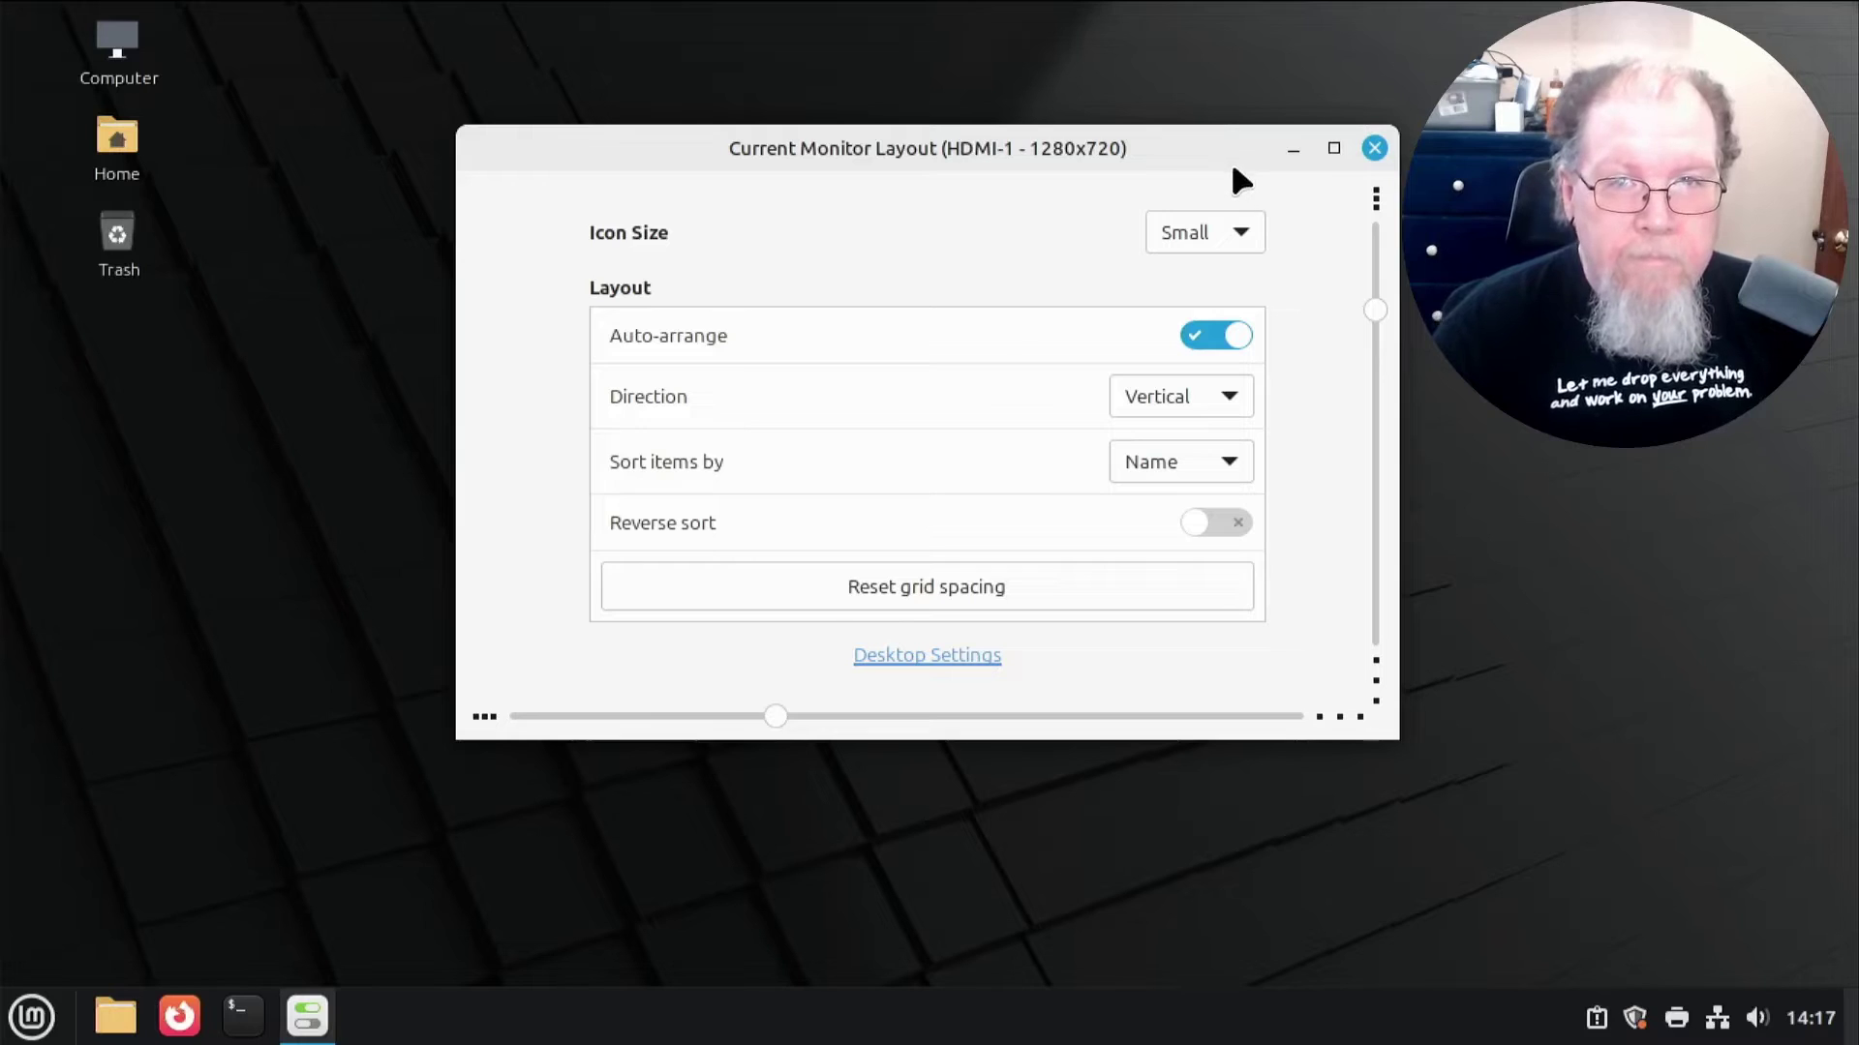
click(1234, 230)
click(1233, 161)
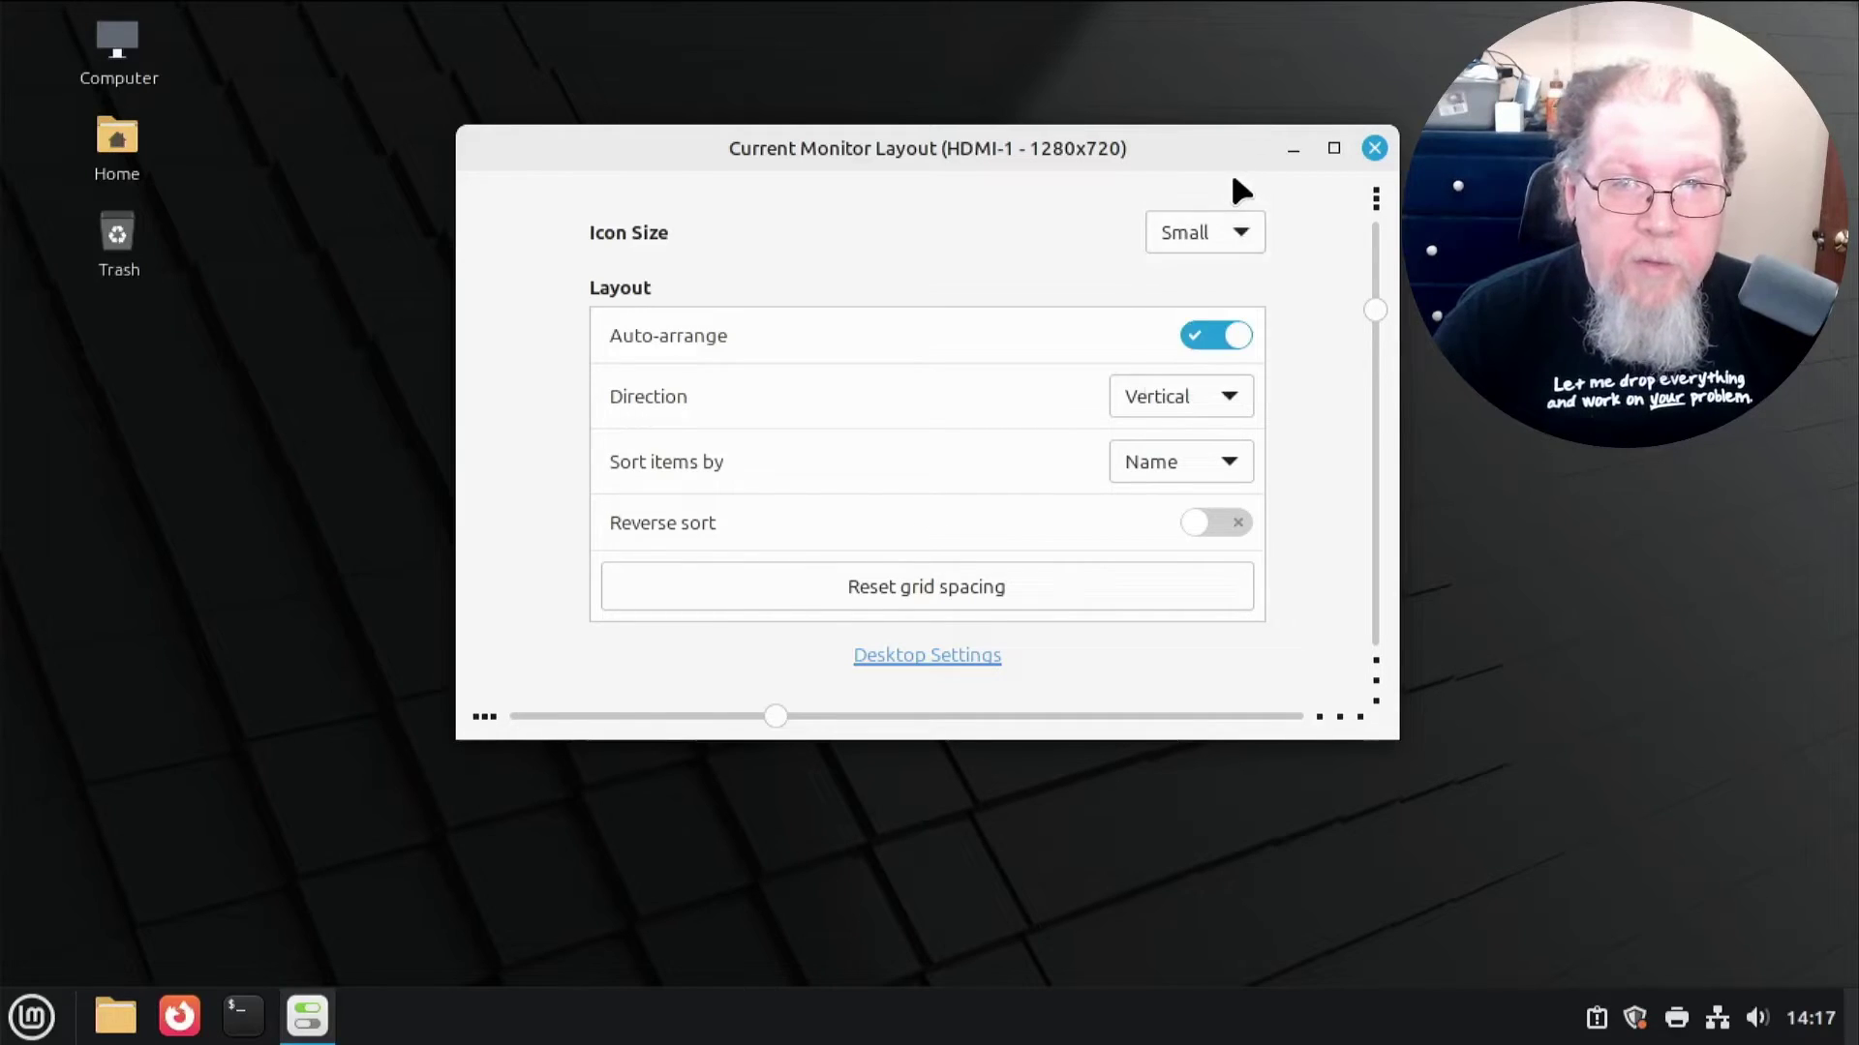
click(1221, 224)
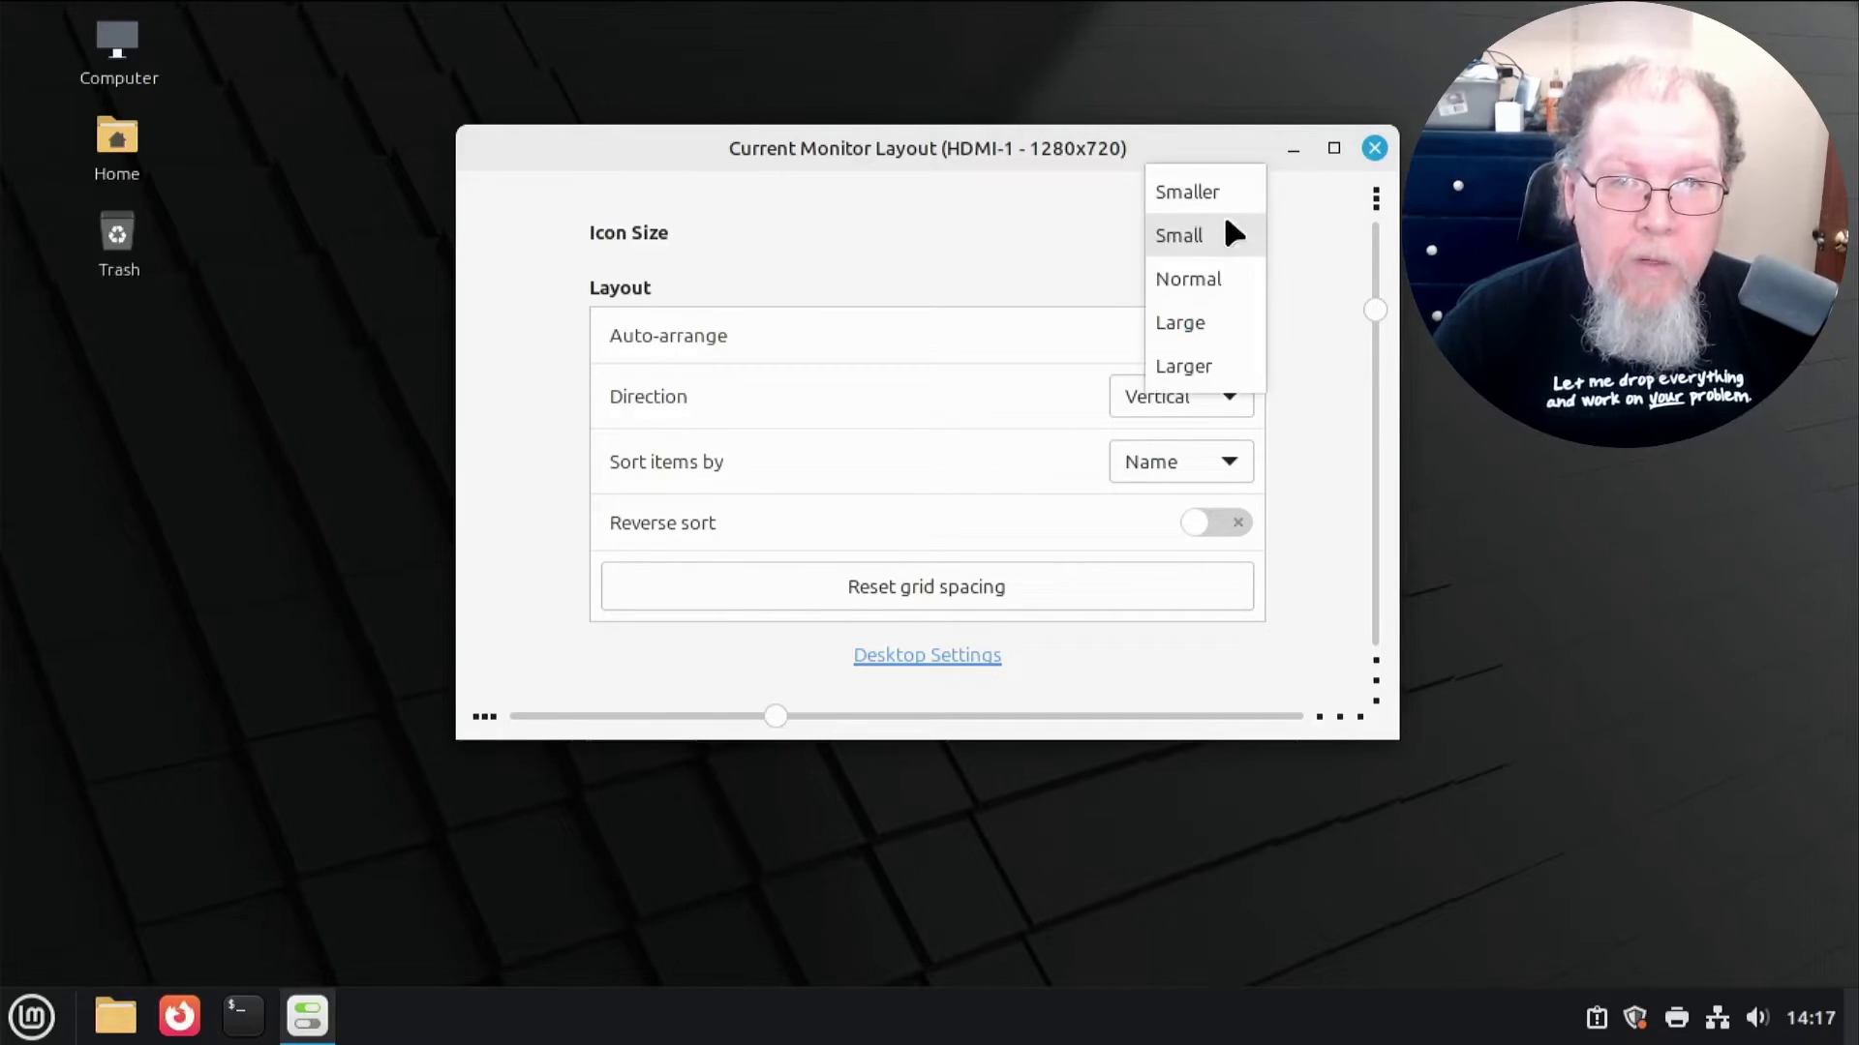
click(1219, 200)
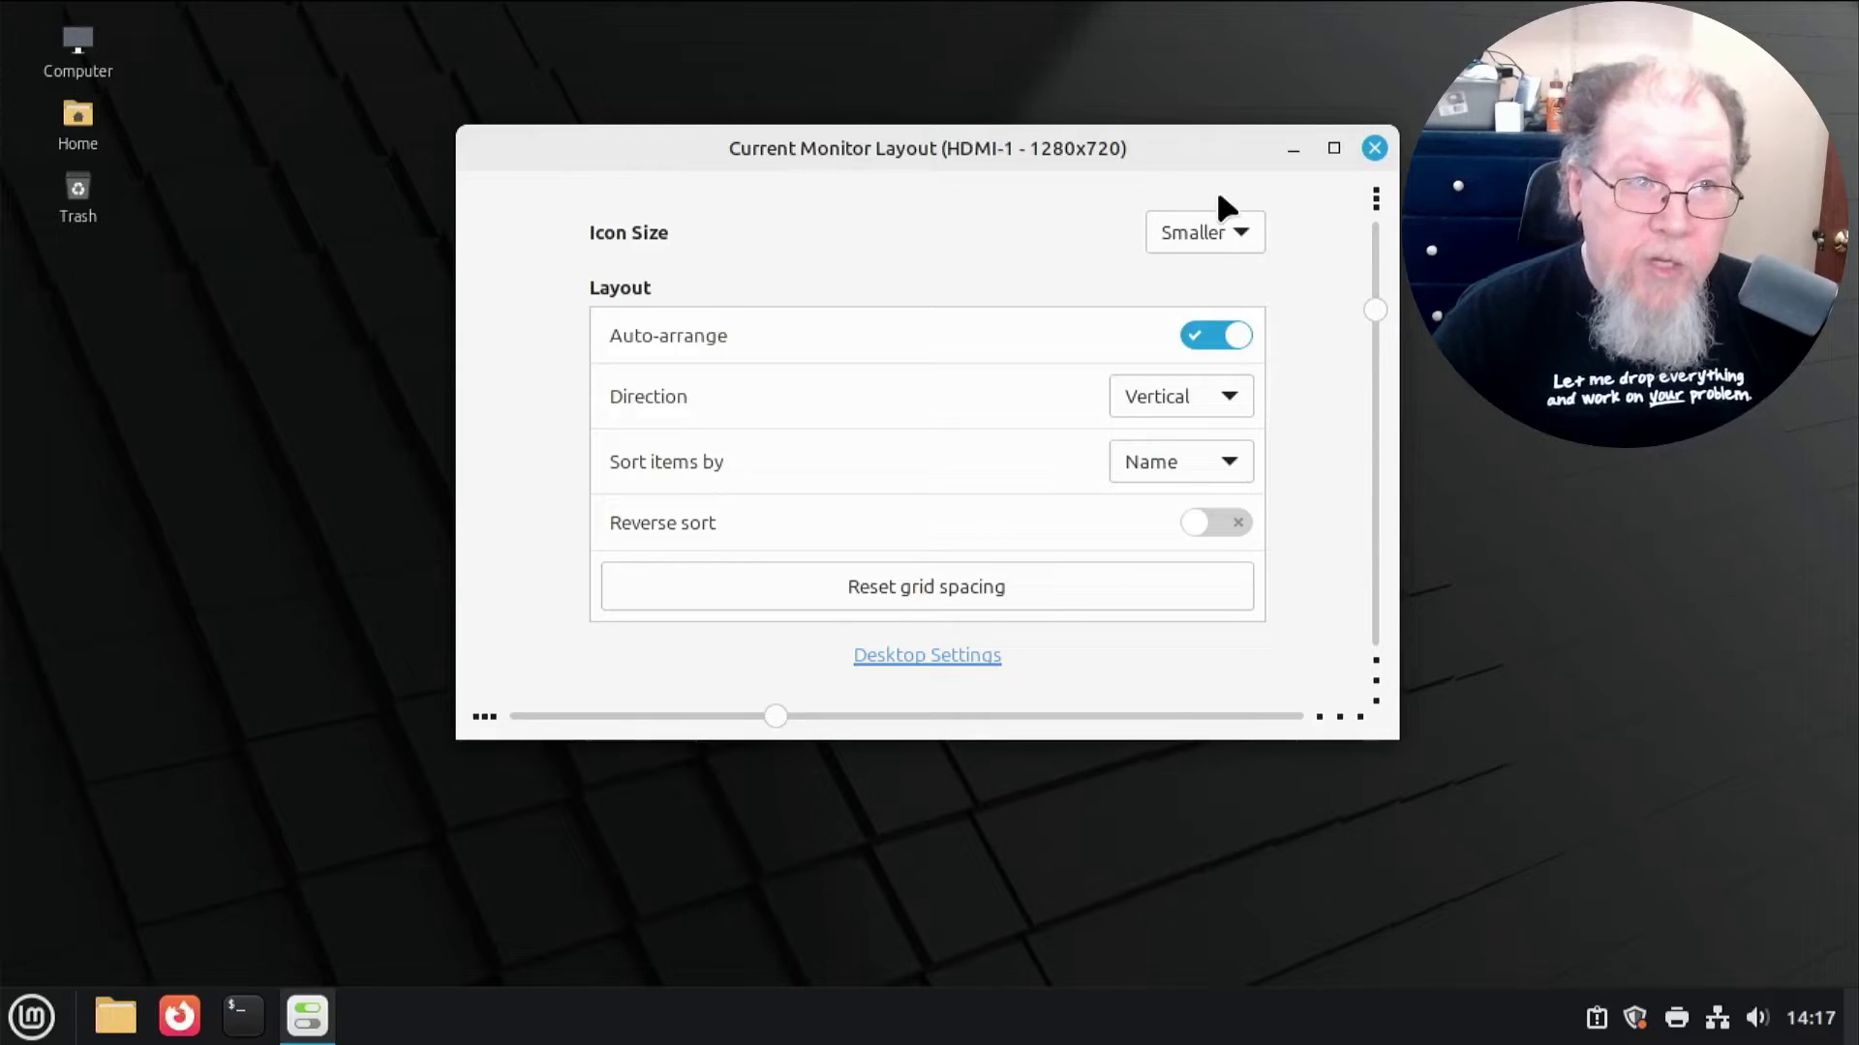
click(1237, 228)
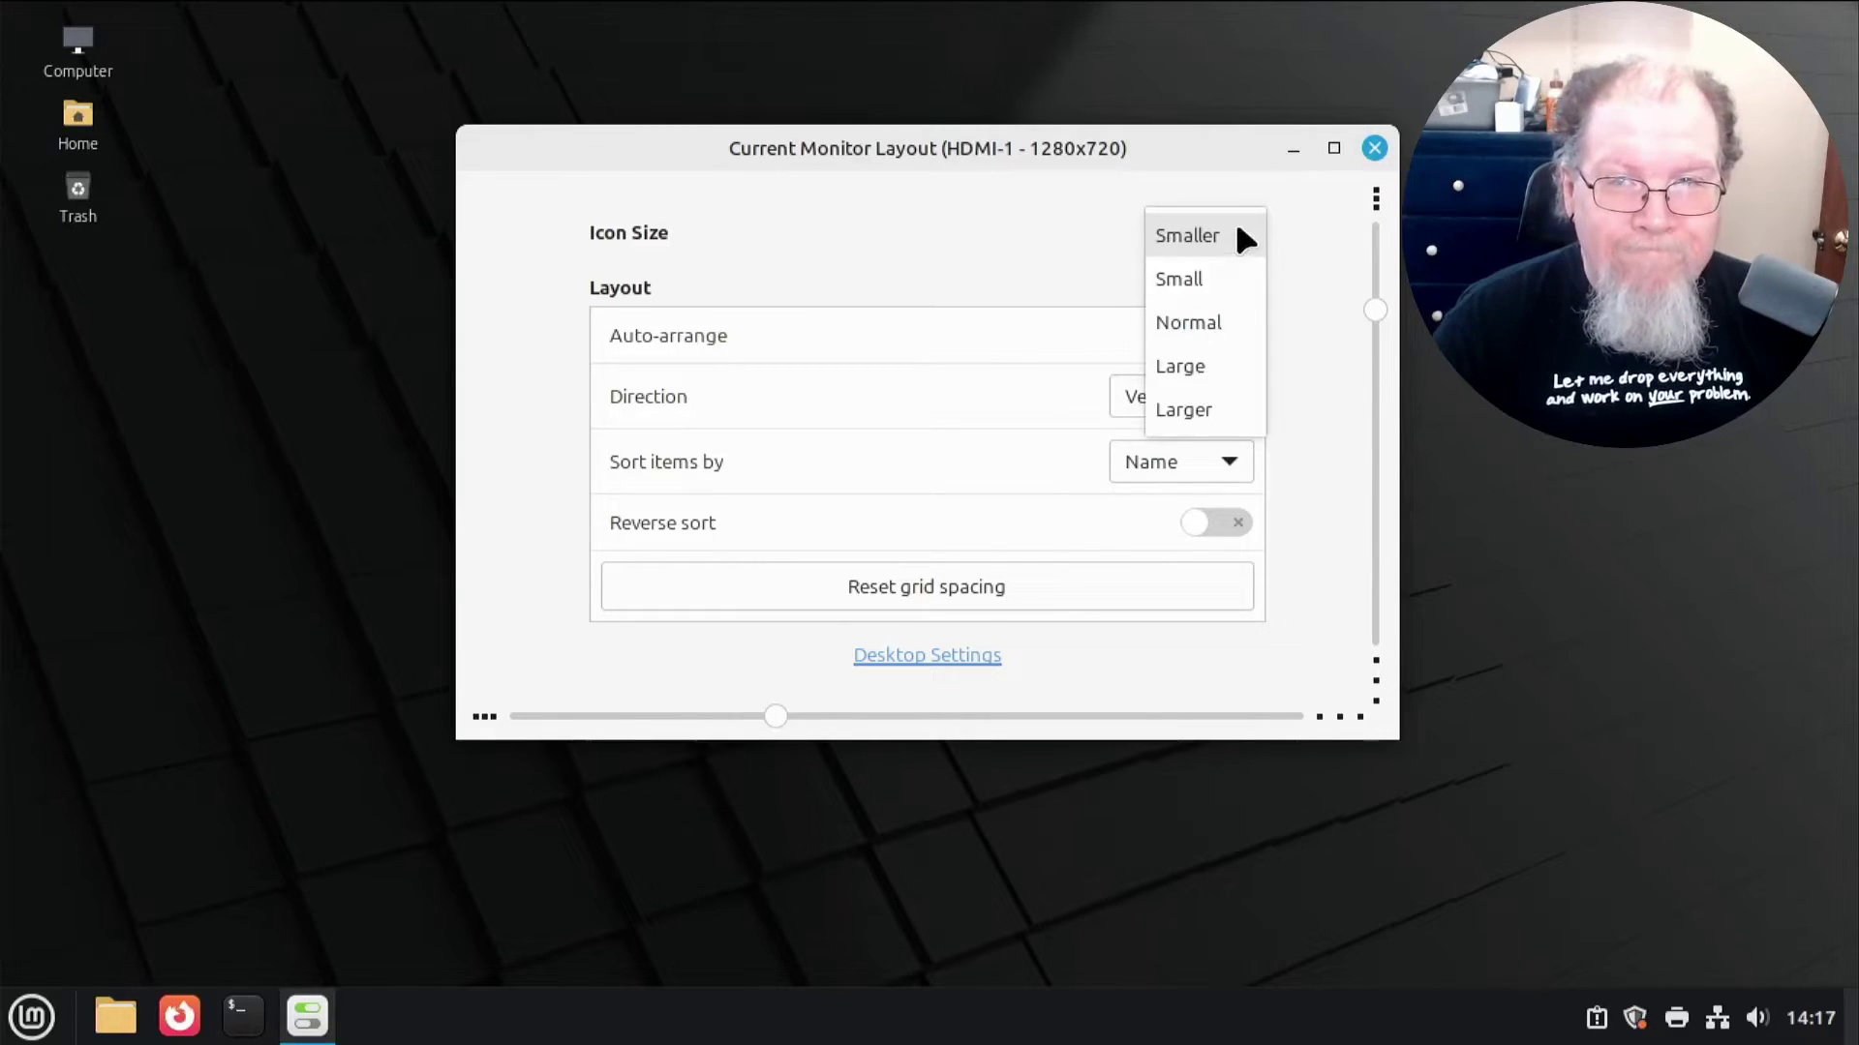
click(1211, 283)
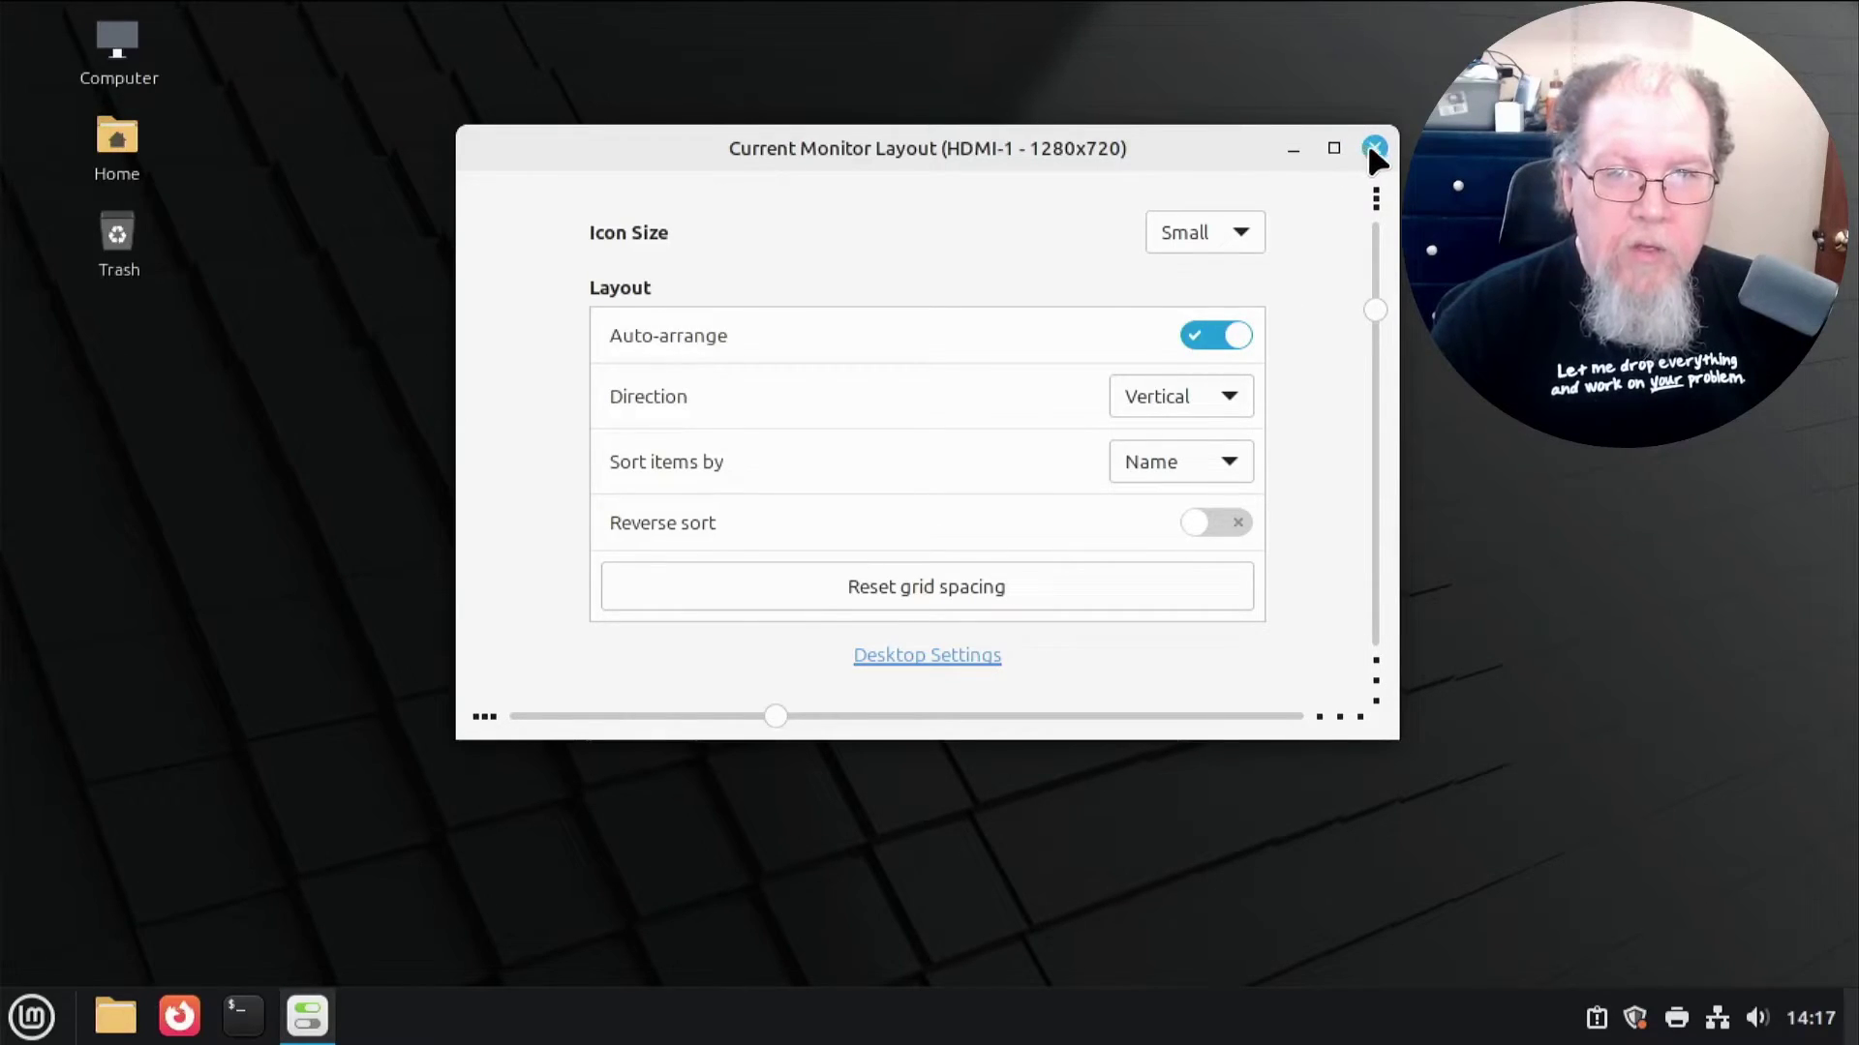
- Bring up the general desktop settings to review the icon options and close them again
click(921, 659)
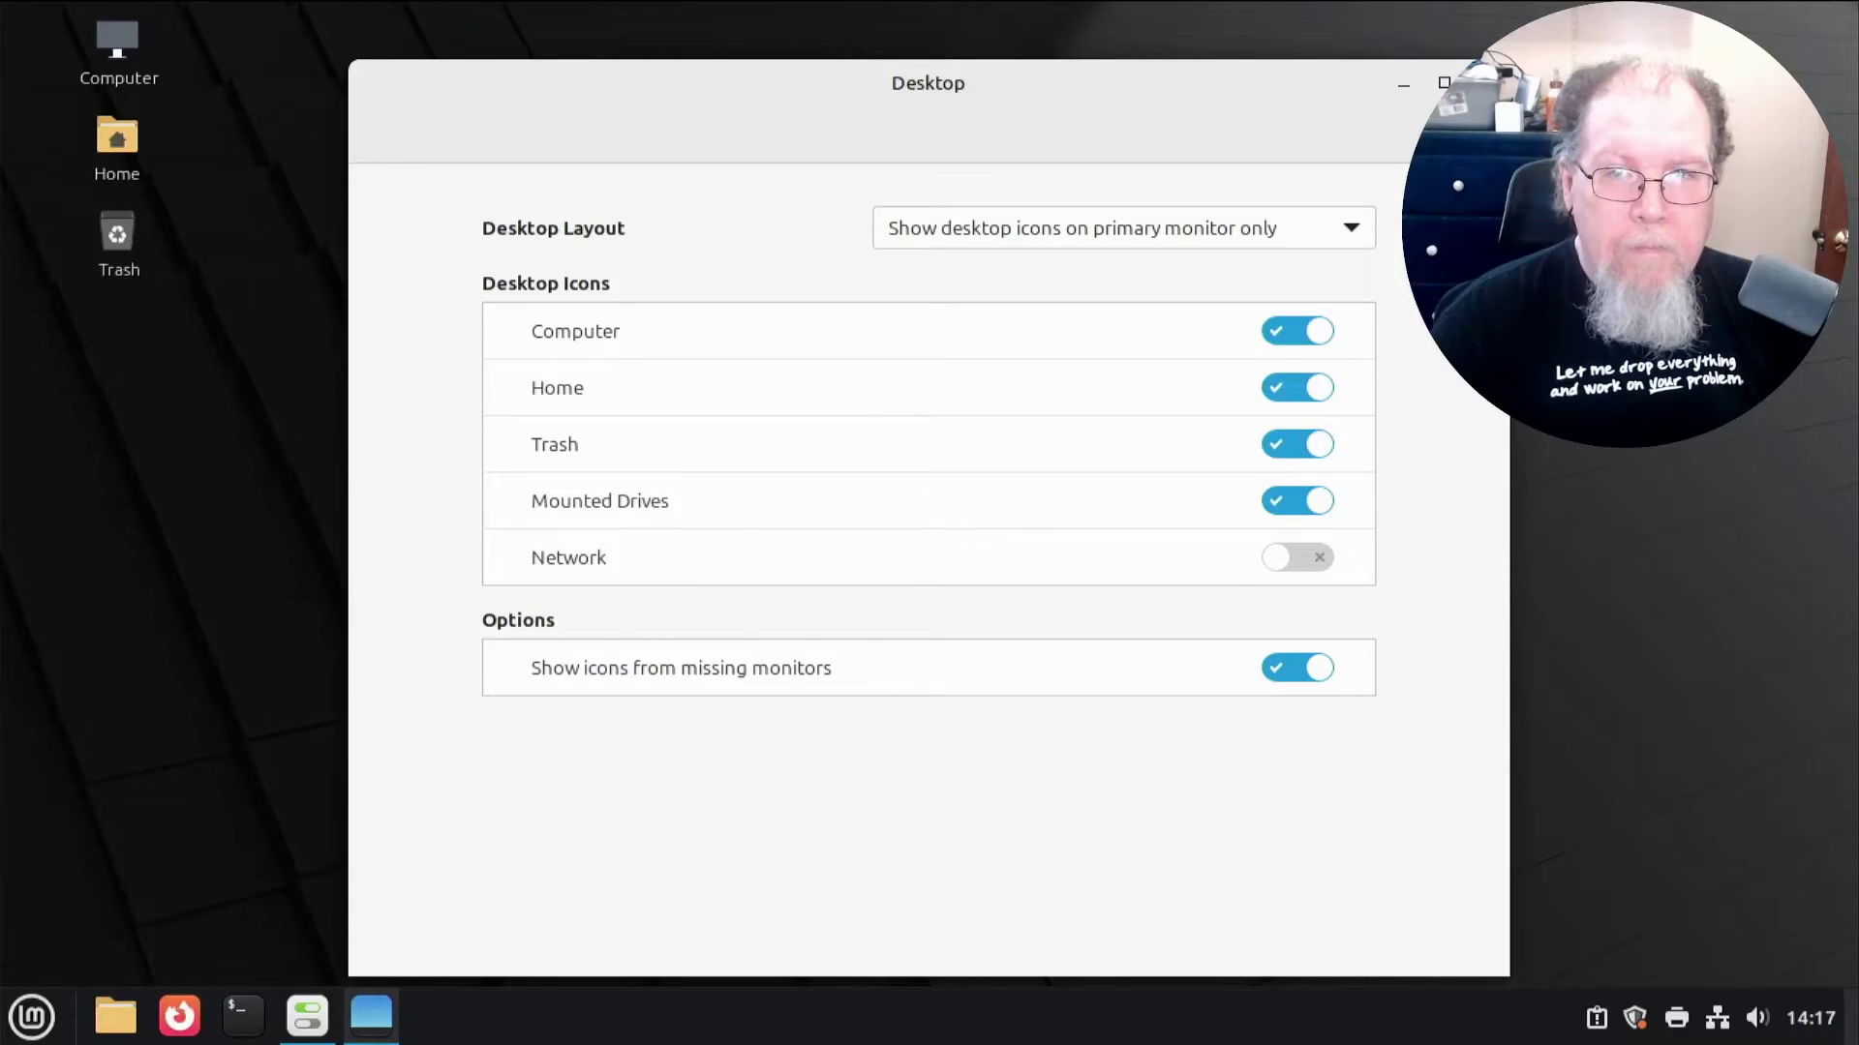
click(1484, 83)
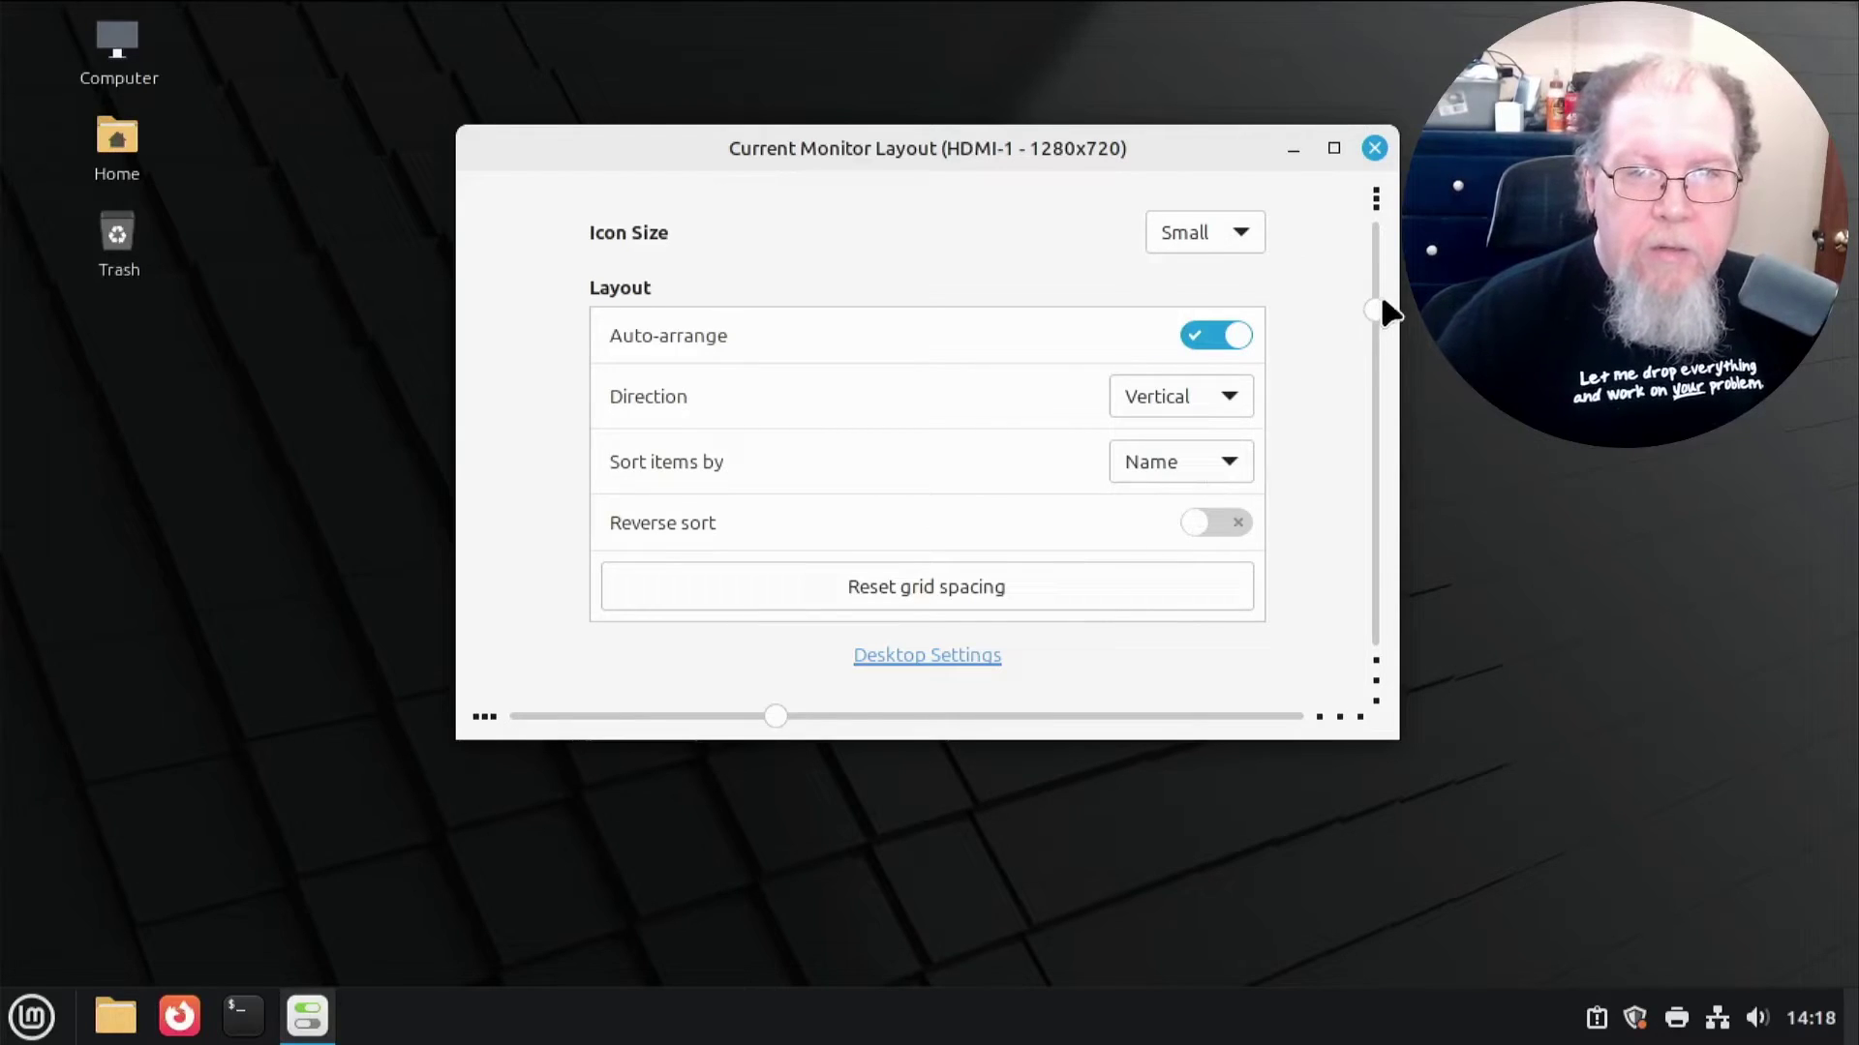
- Try wider vertical and horizontal icon spacing, reset the grid spacing after each, and close the layout settings
drag(1369, 305, 1365, 366)
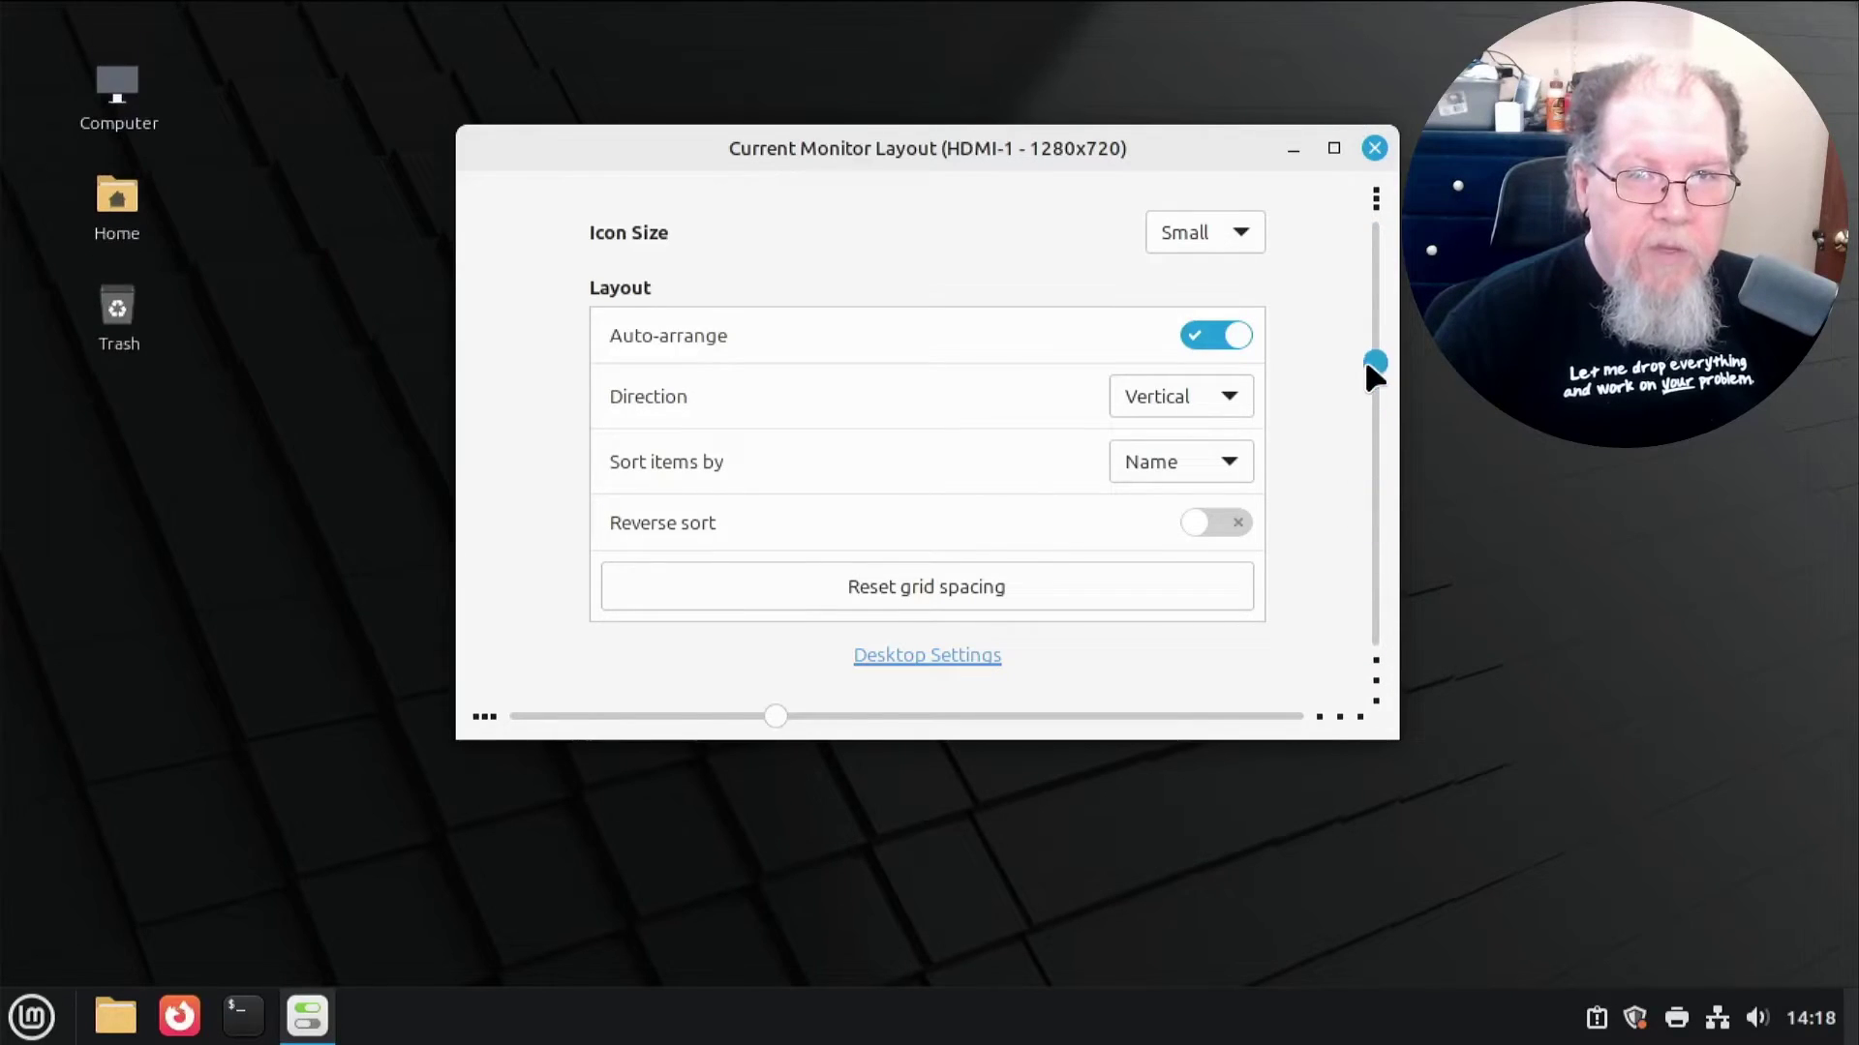
click(1031, 599)
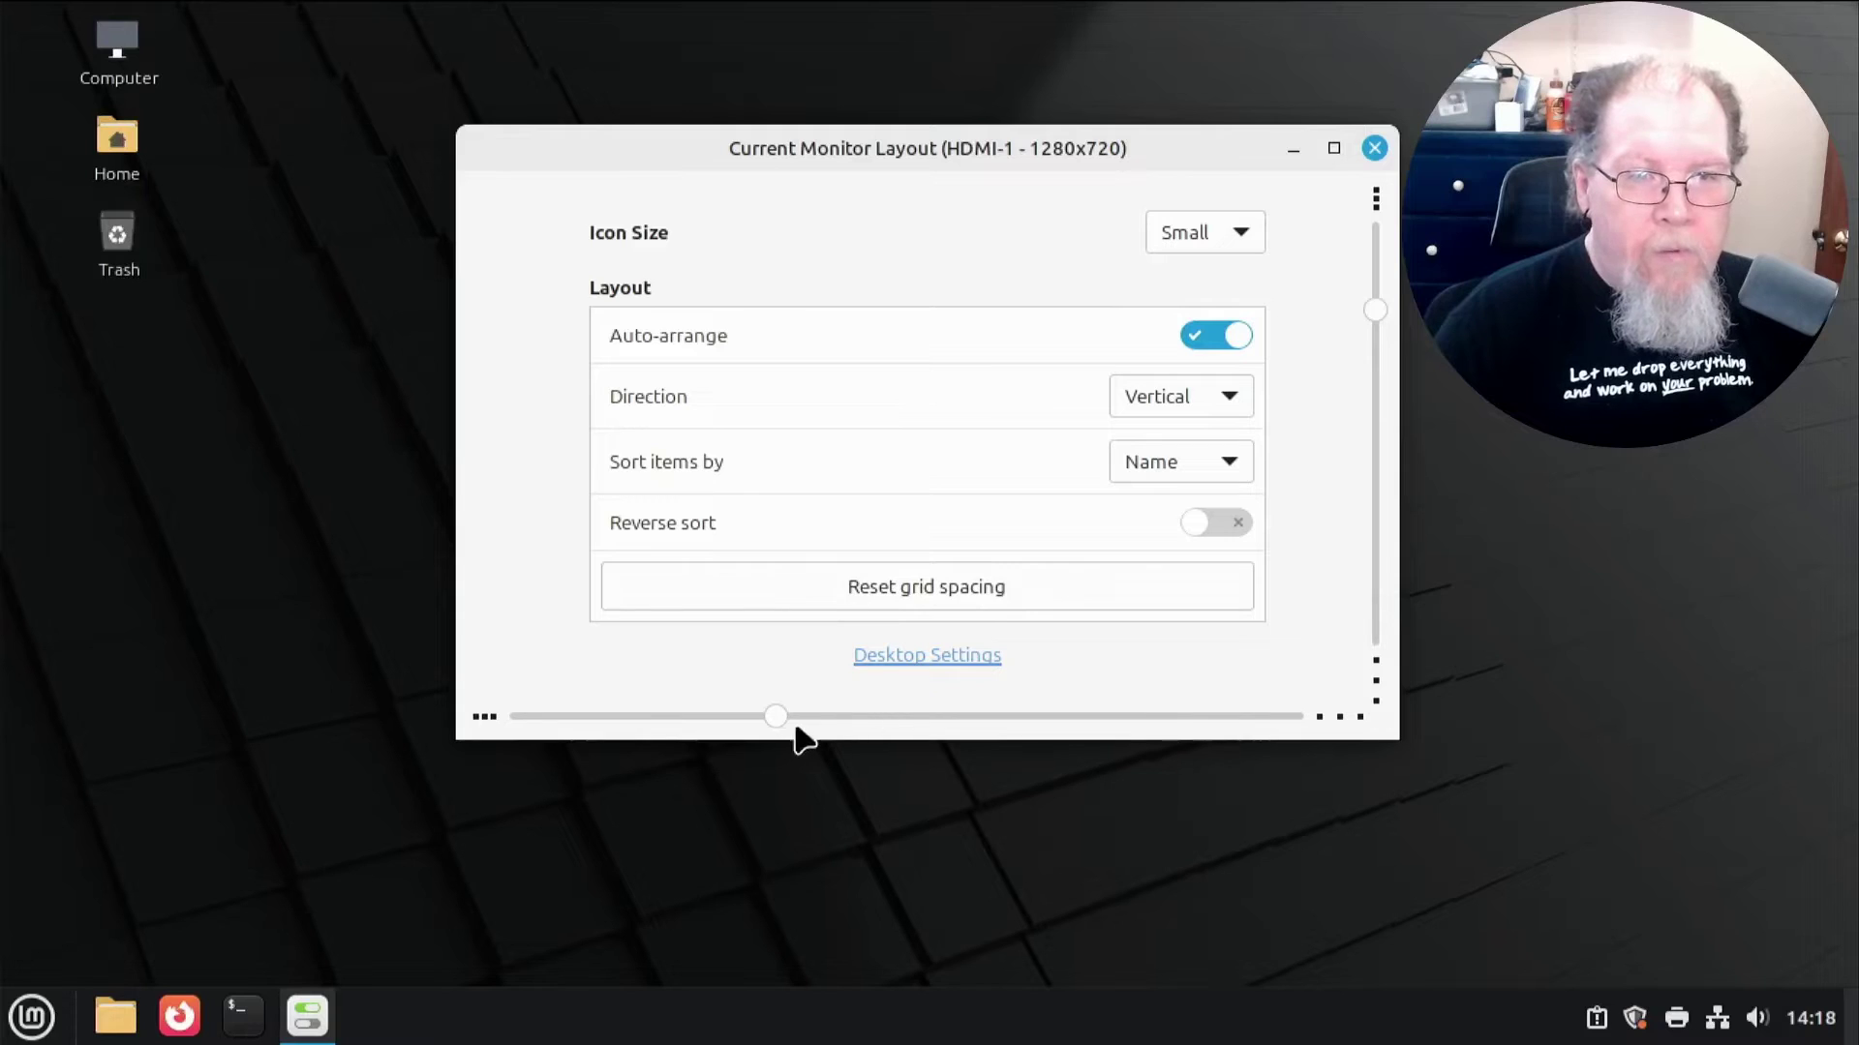
mouse_move(777, 717)
mouse_down()
mouse_move(511, 717)
mouse_move(1352, 664)
mouse_move(792, 714)
mouse_up()
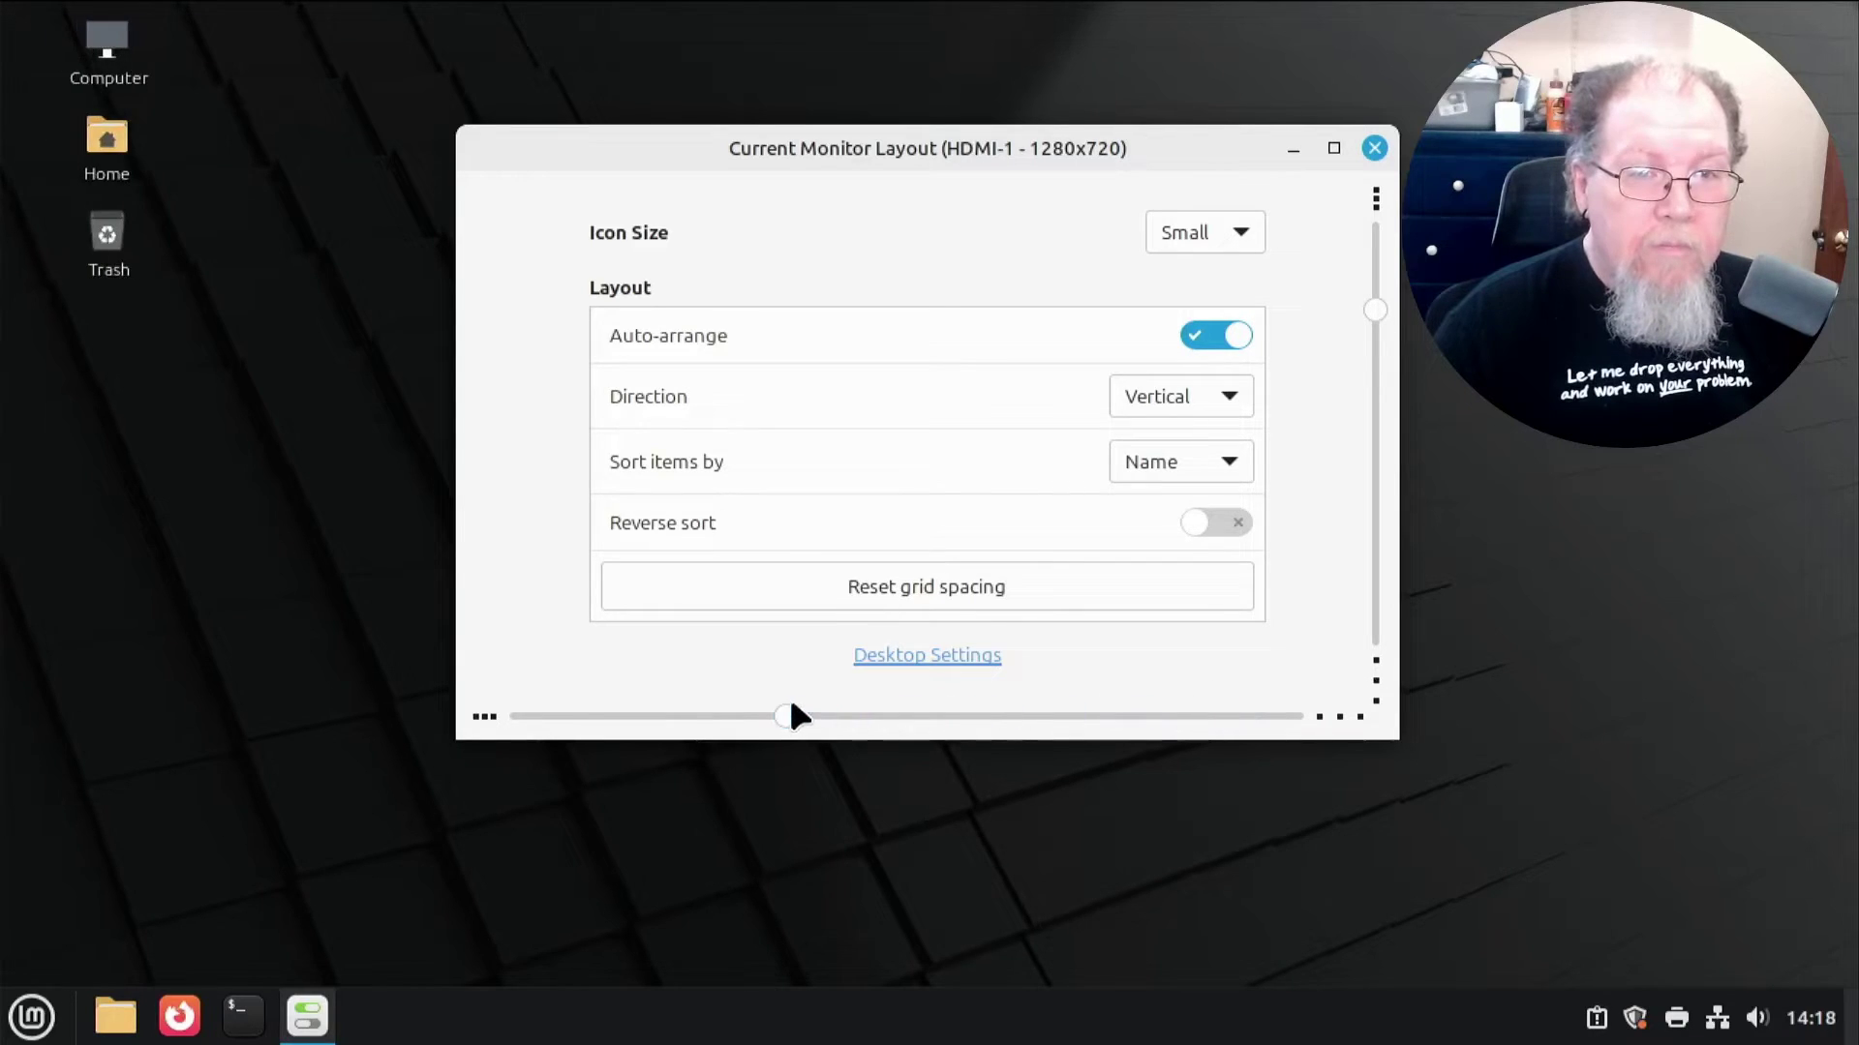
click(929, 587)
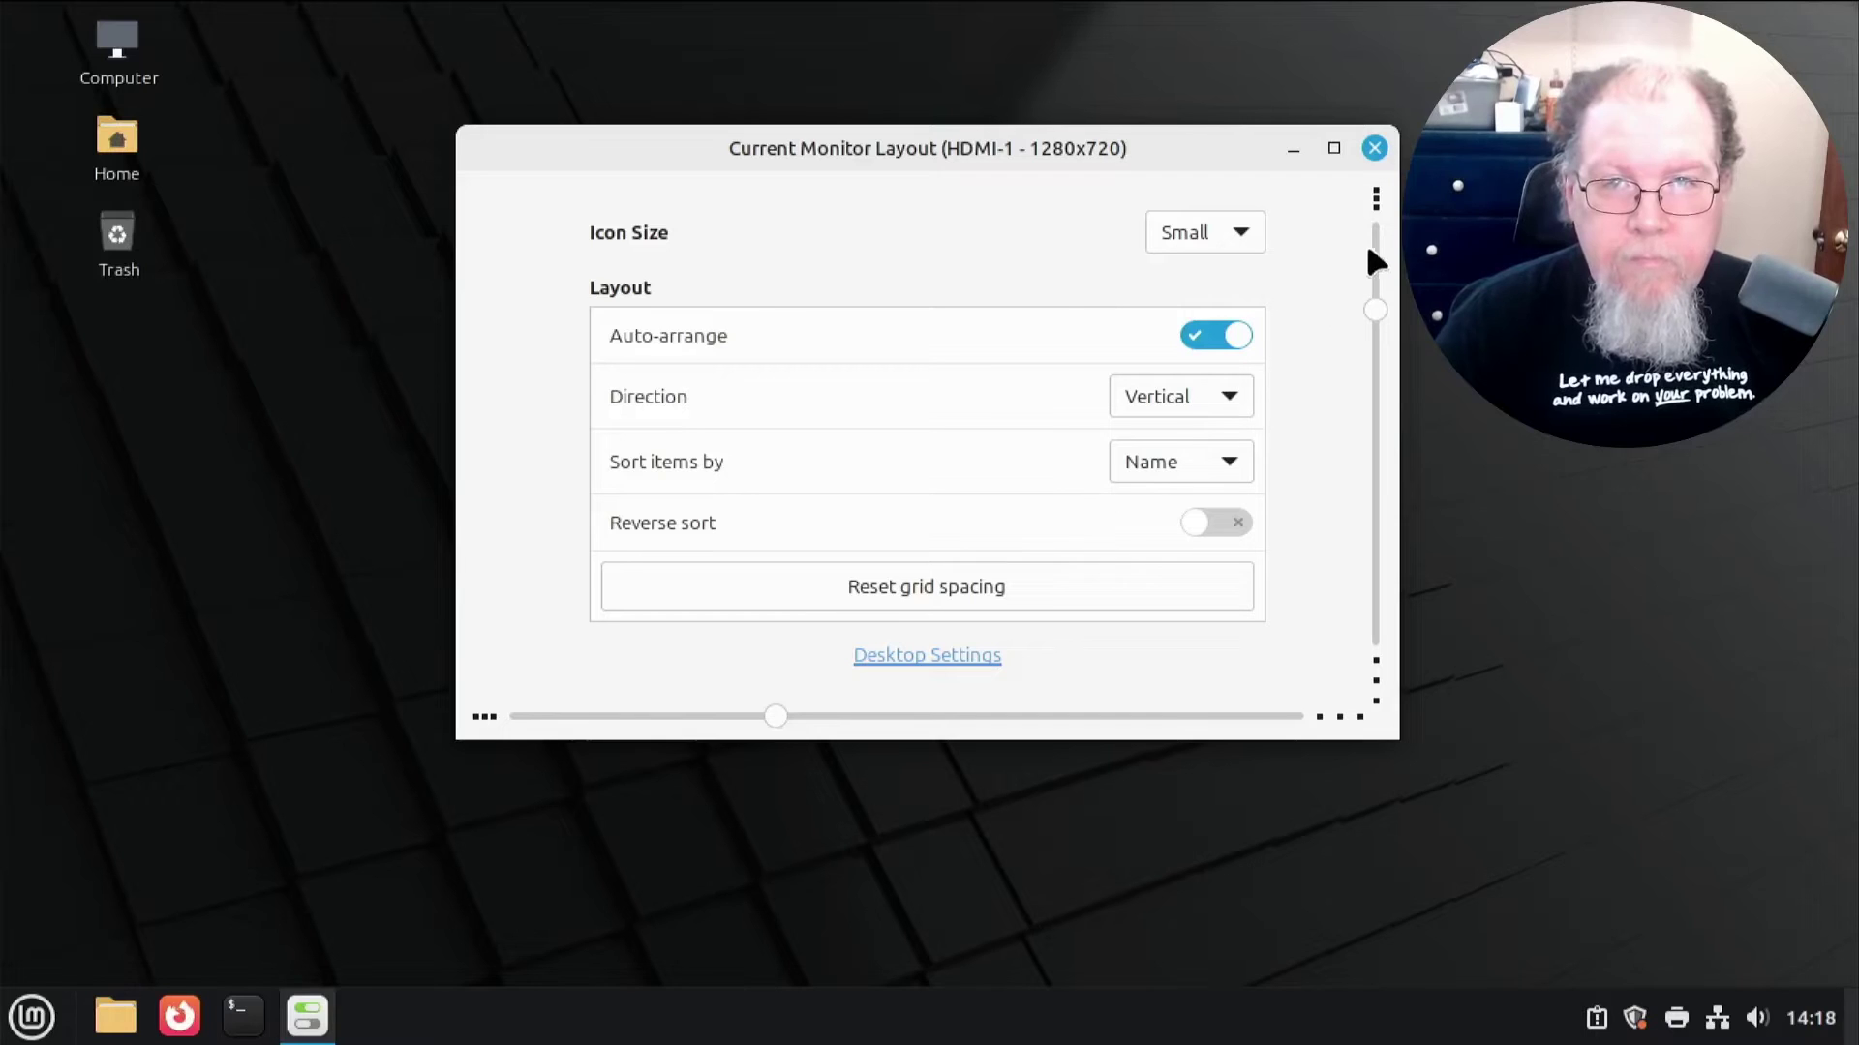
click(1375, 149)
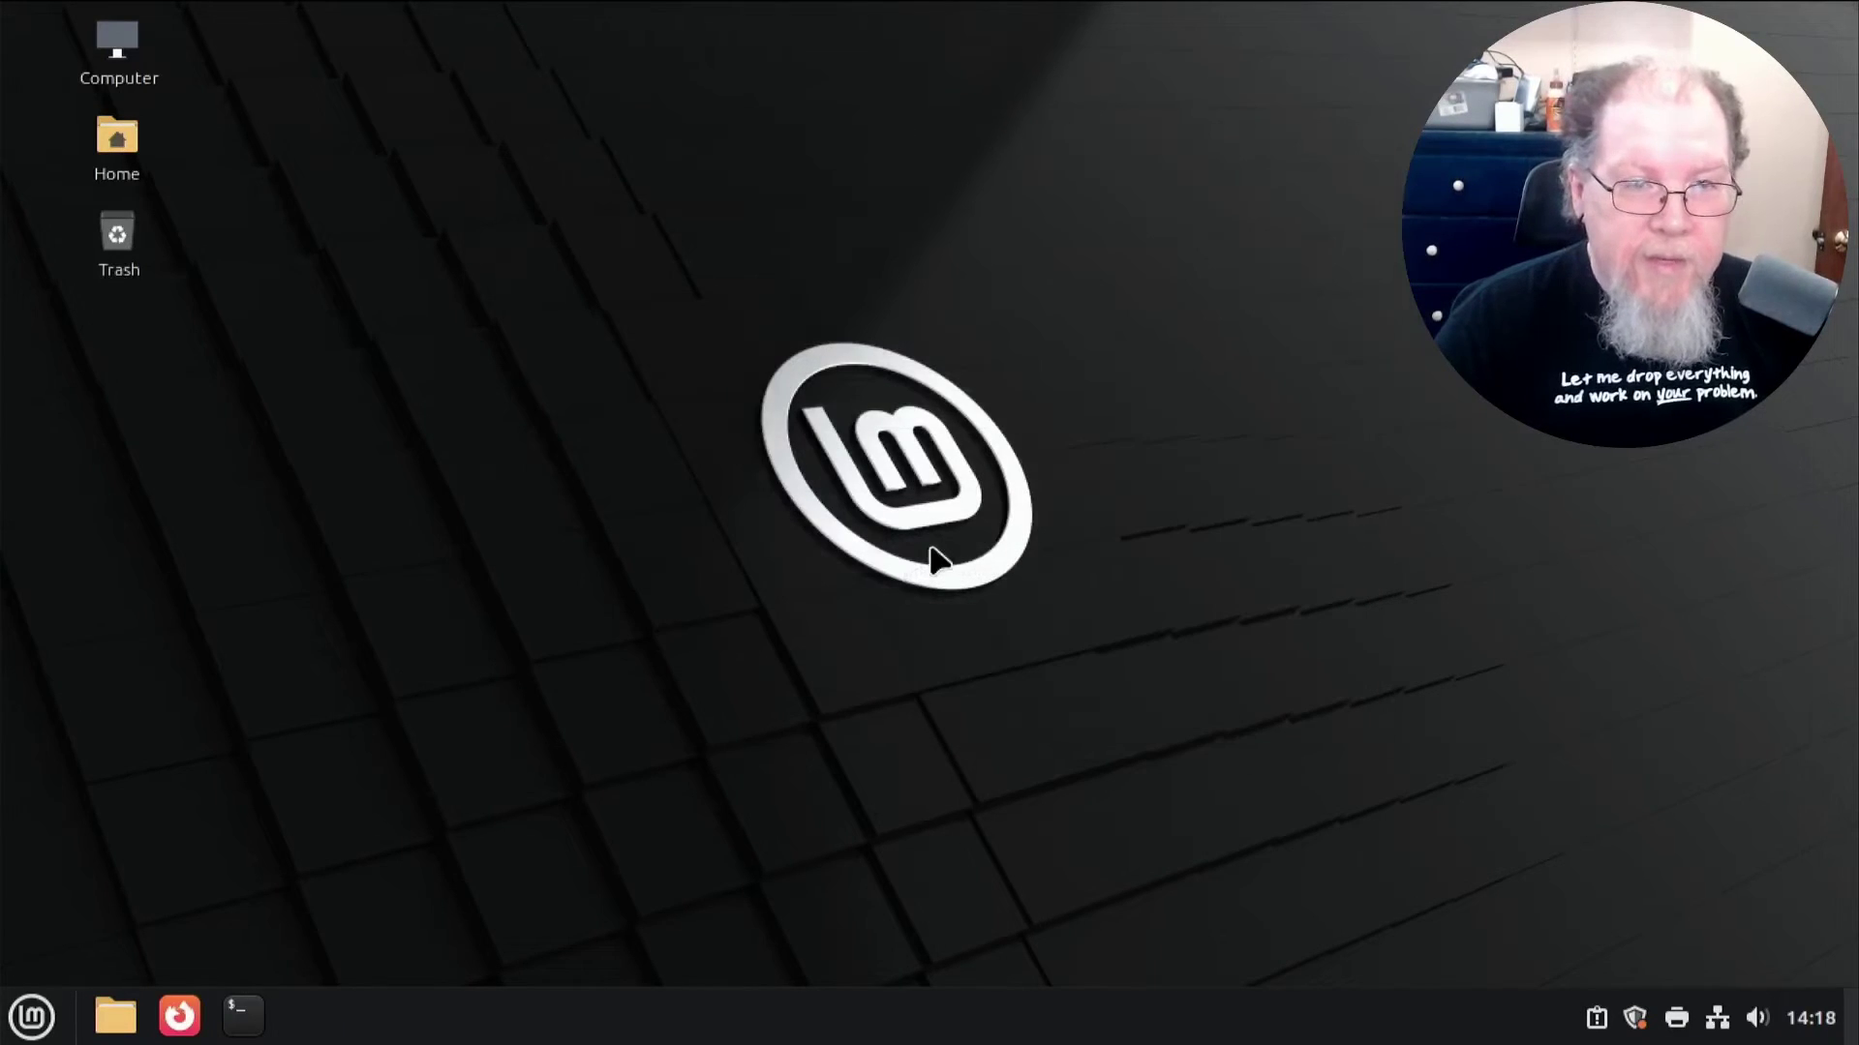
- Change the desktop background to the glowing green 1920x1080 Linux Mint image and close the background settings
right_click(579, 624)
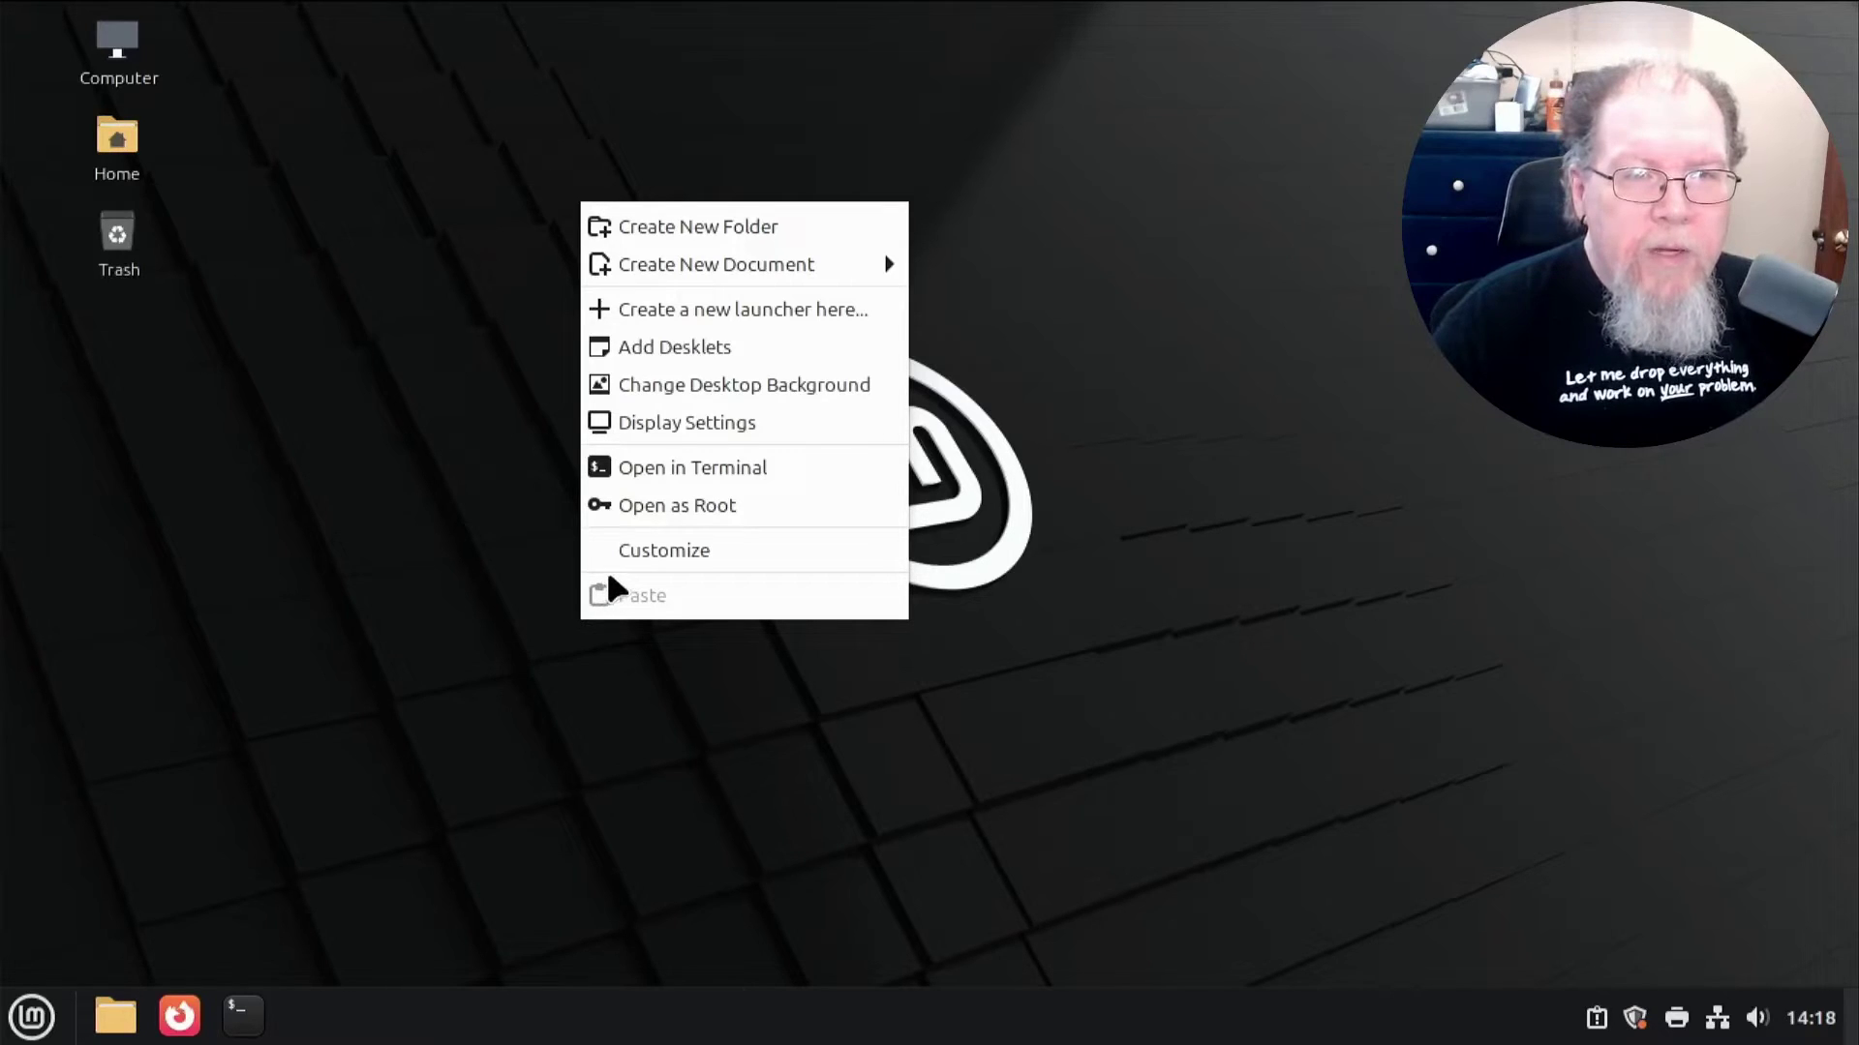
click(758, 391)
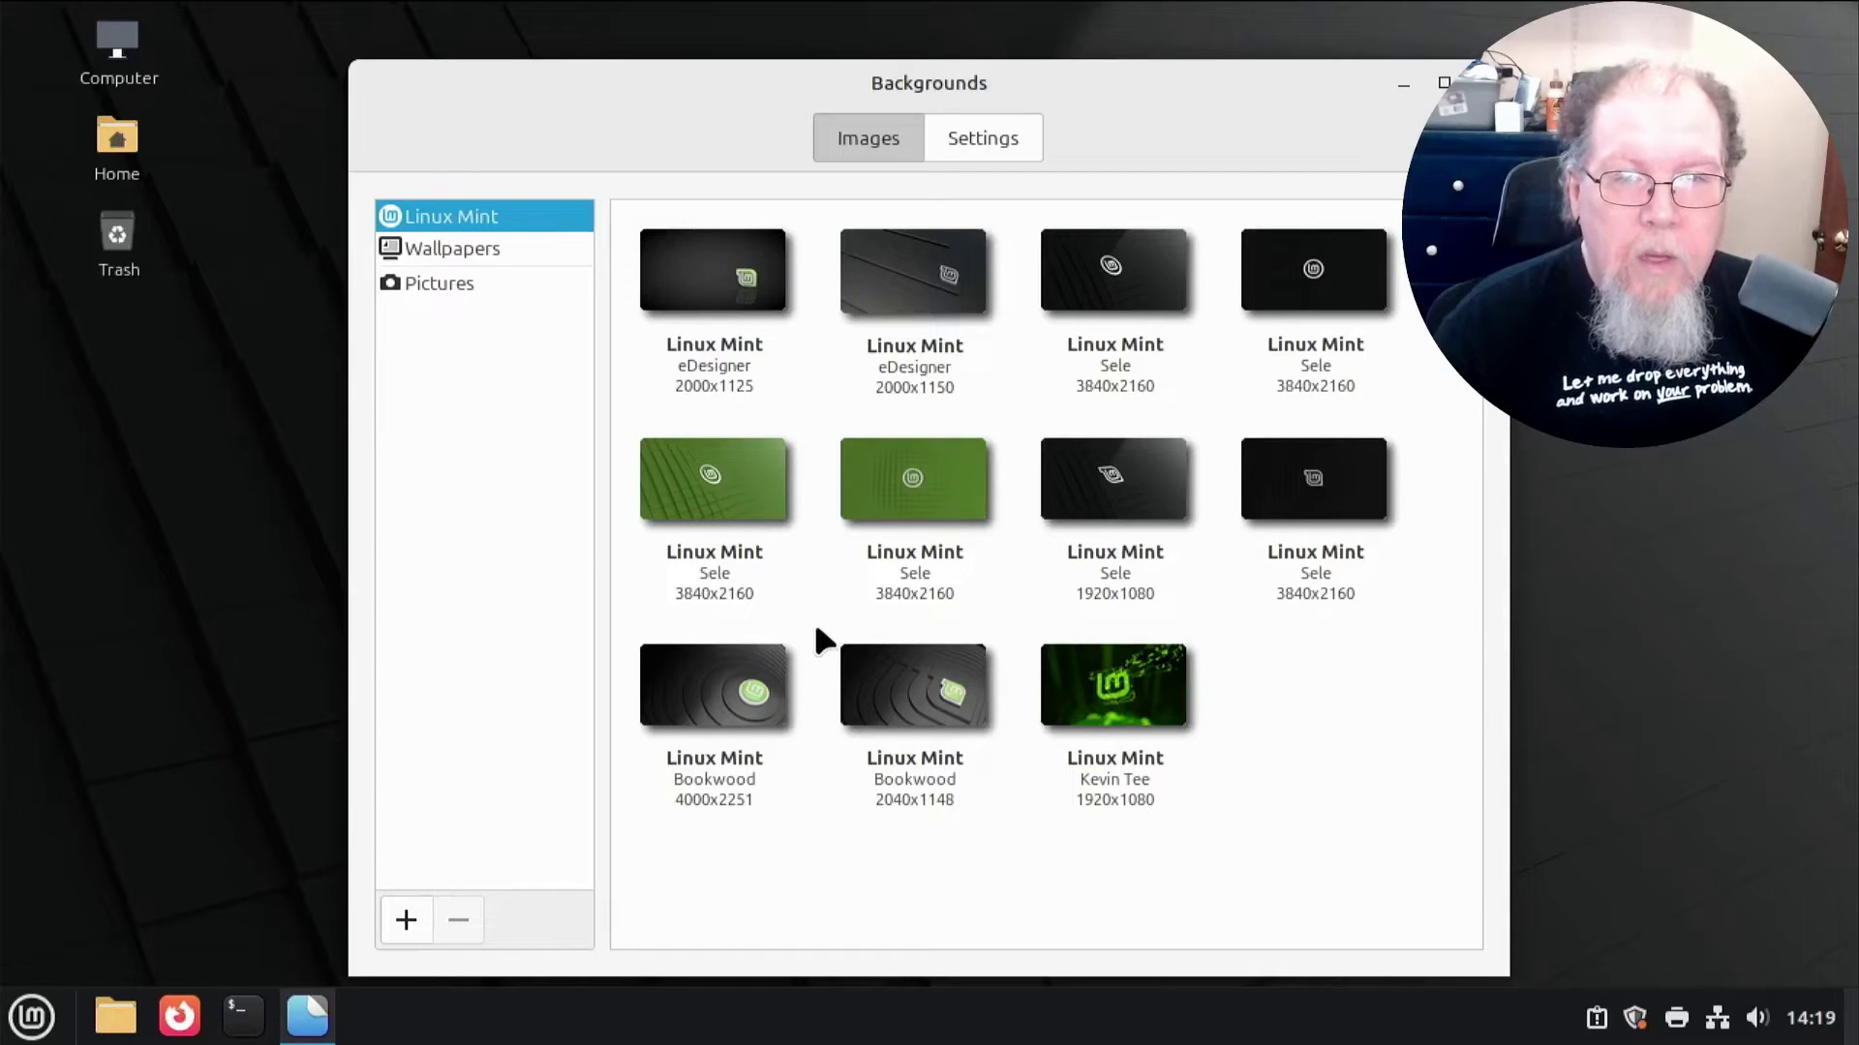
click(1109, 691)
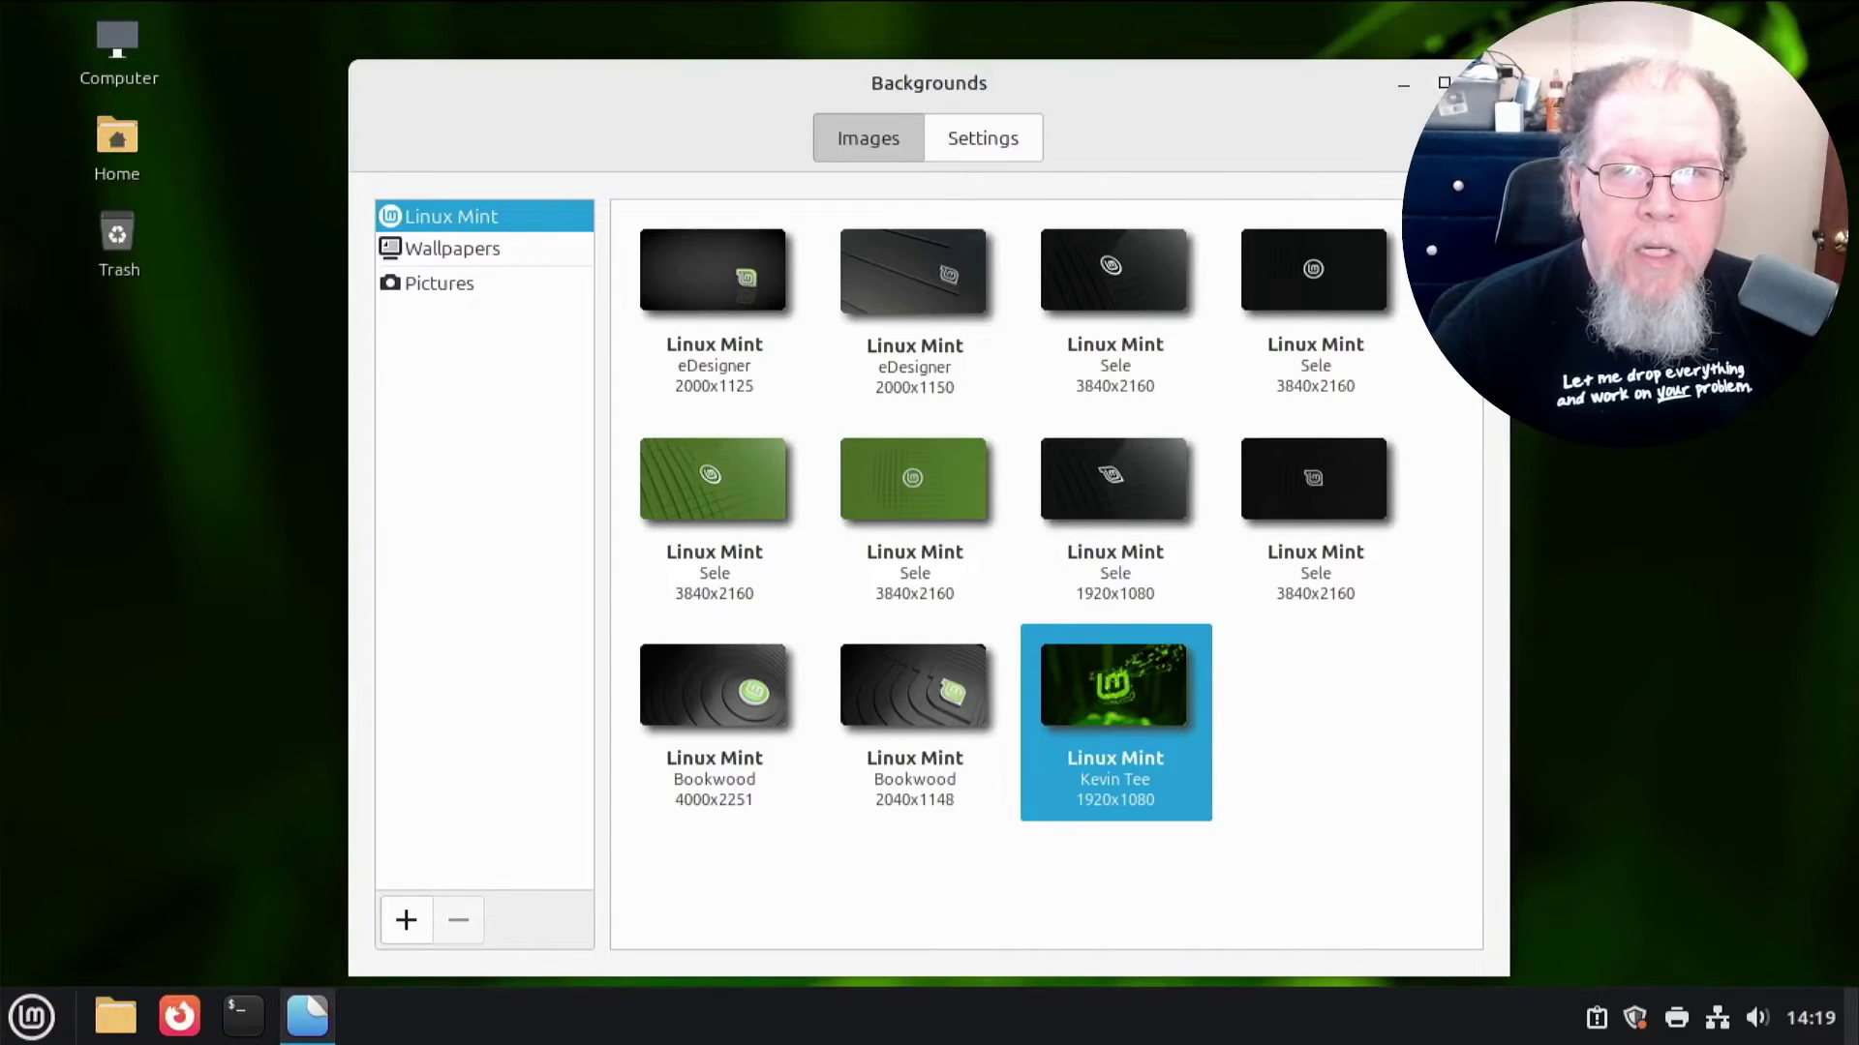
click(1482, 84)
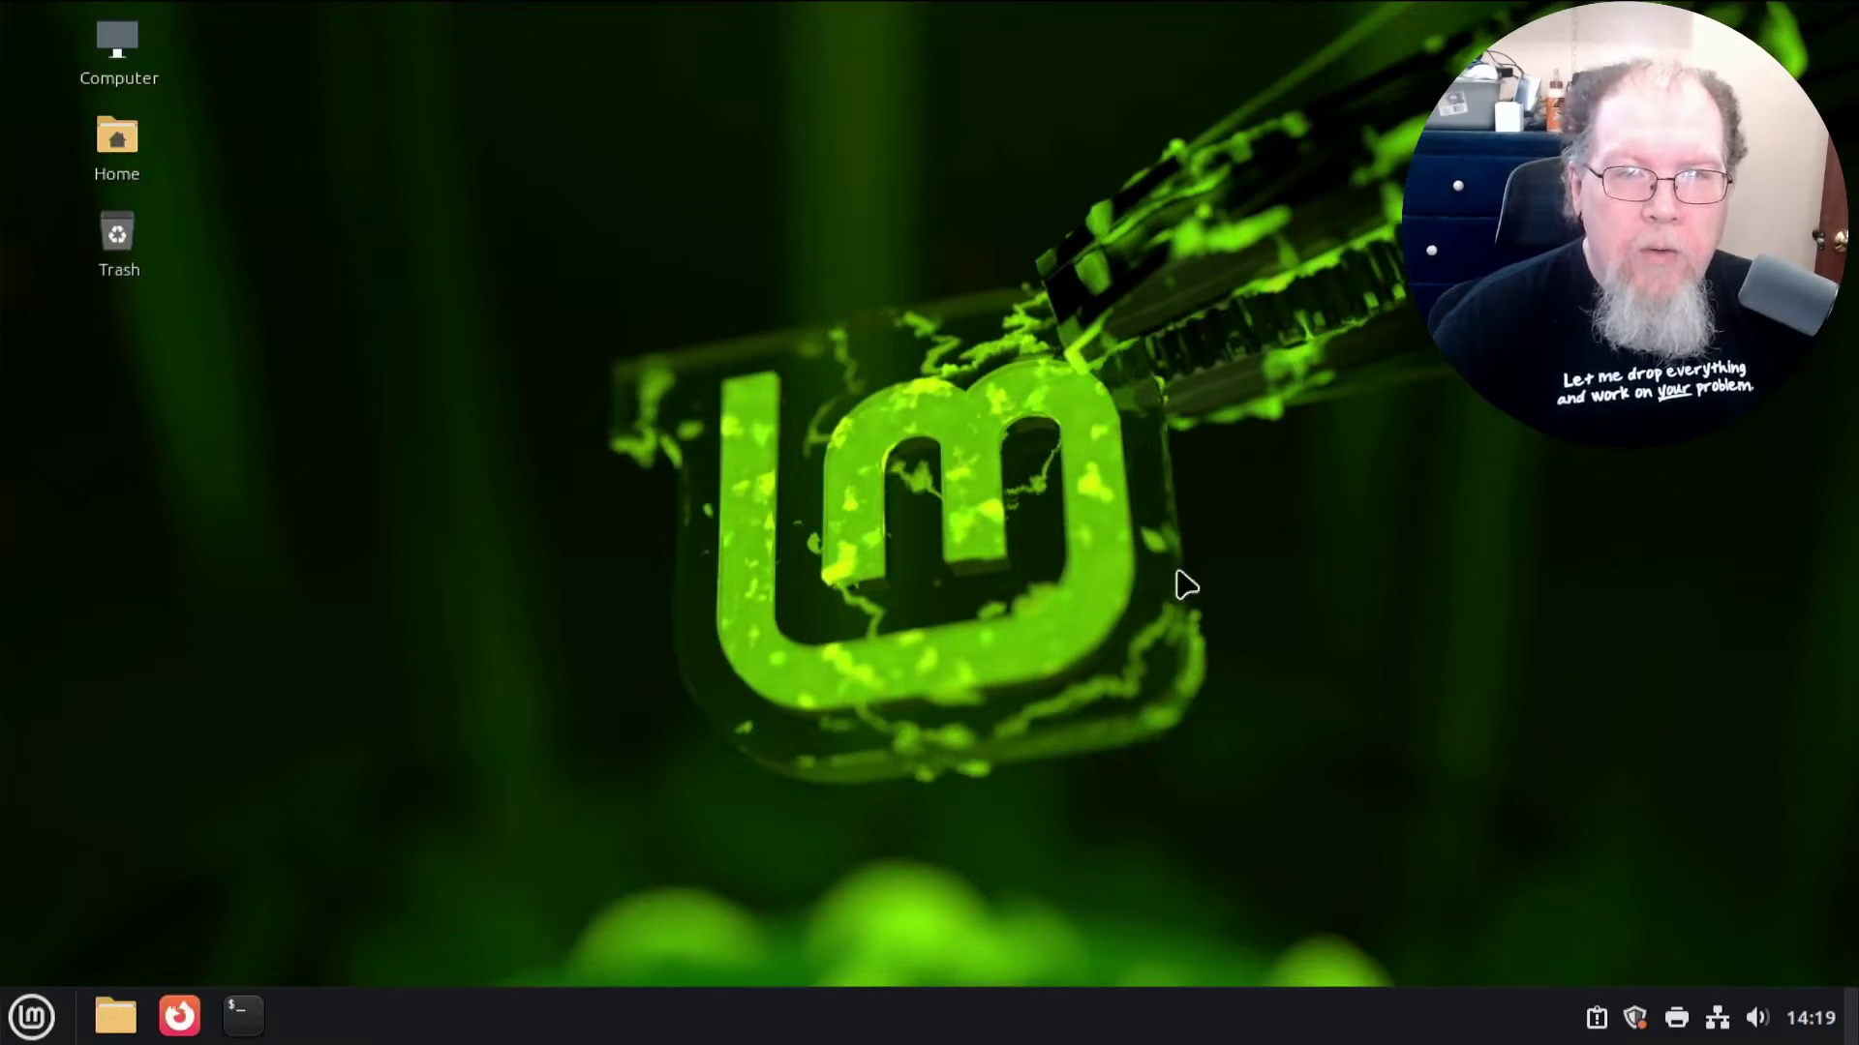
- Open the desklet manager and review the Clock and Digital photo frame desklets and the general desklet settings
right_click(421, 577)
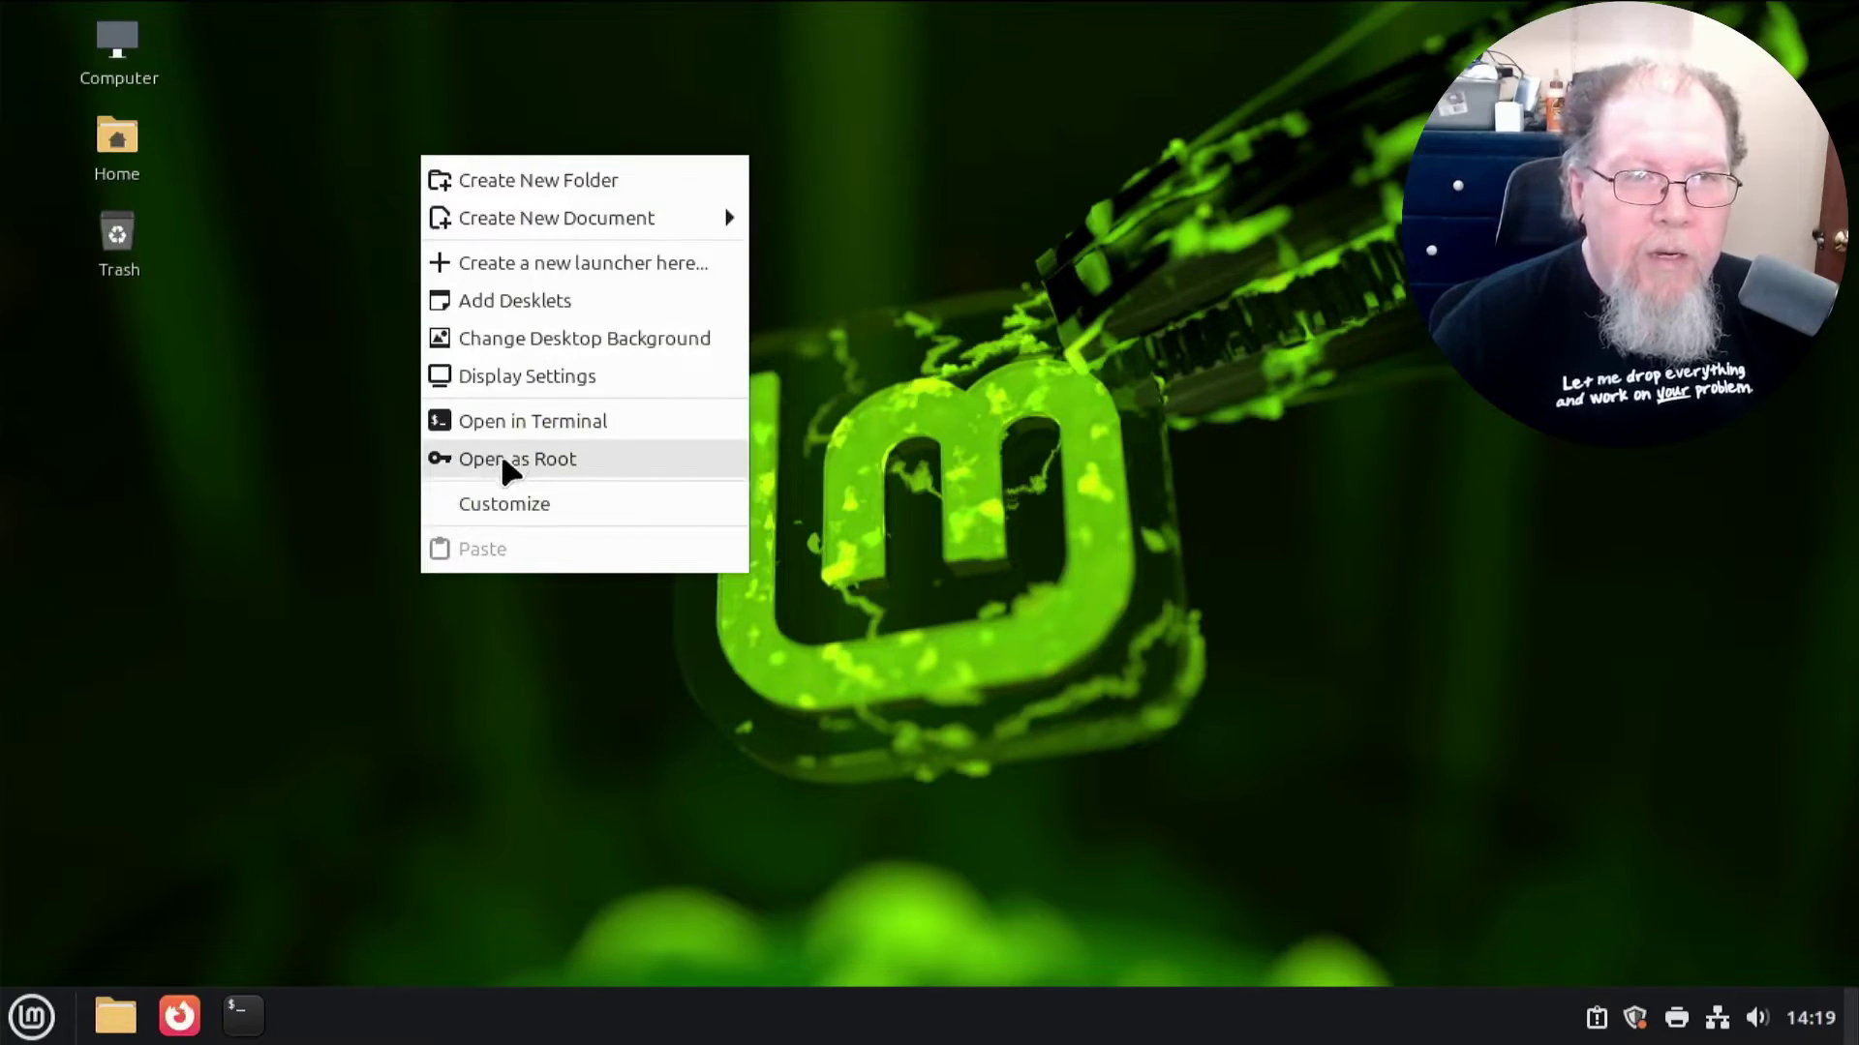
click(256, 682)
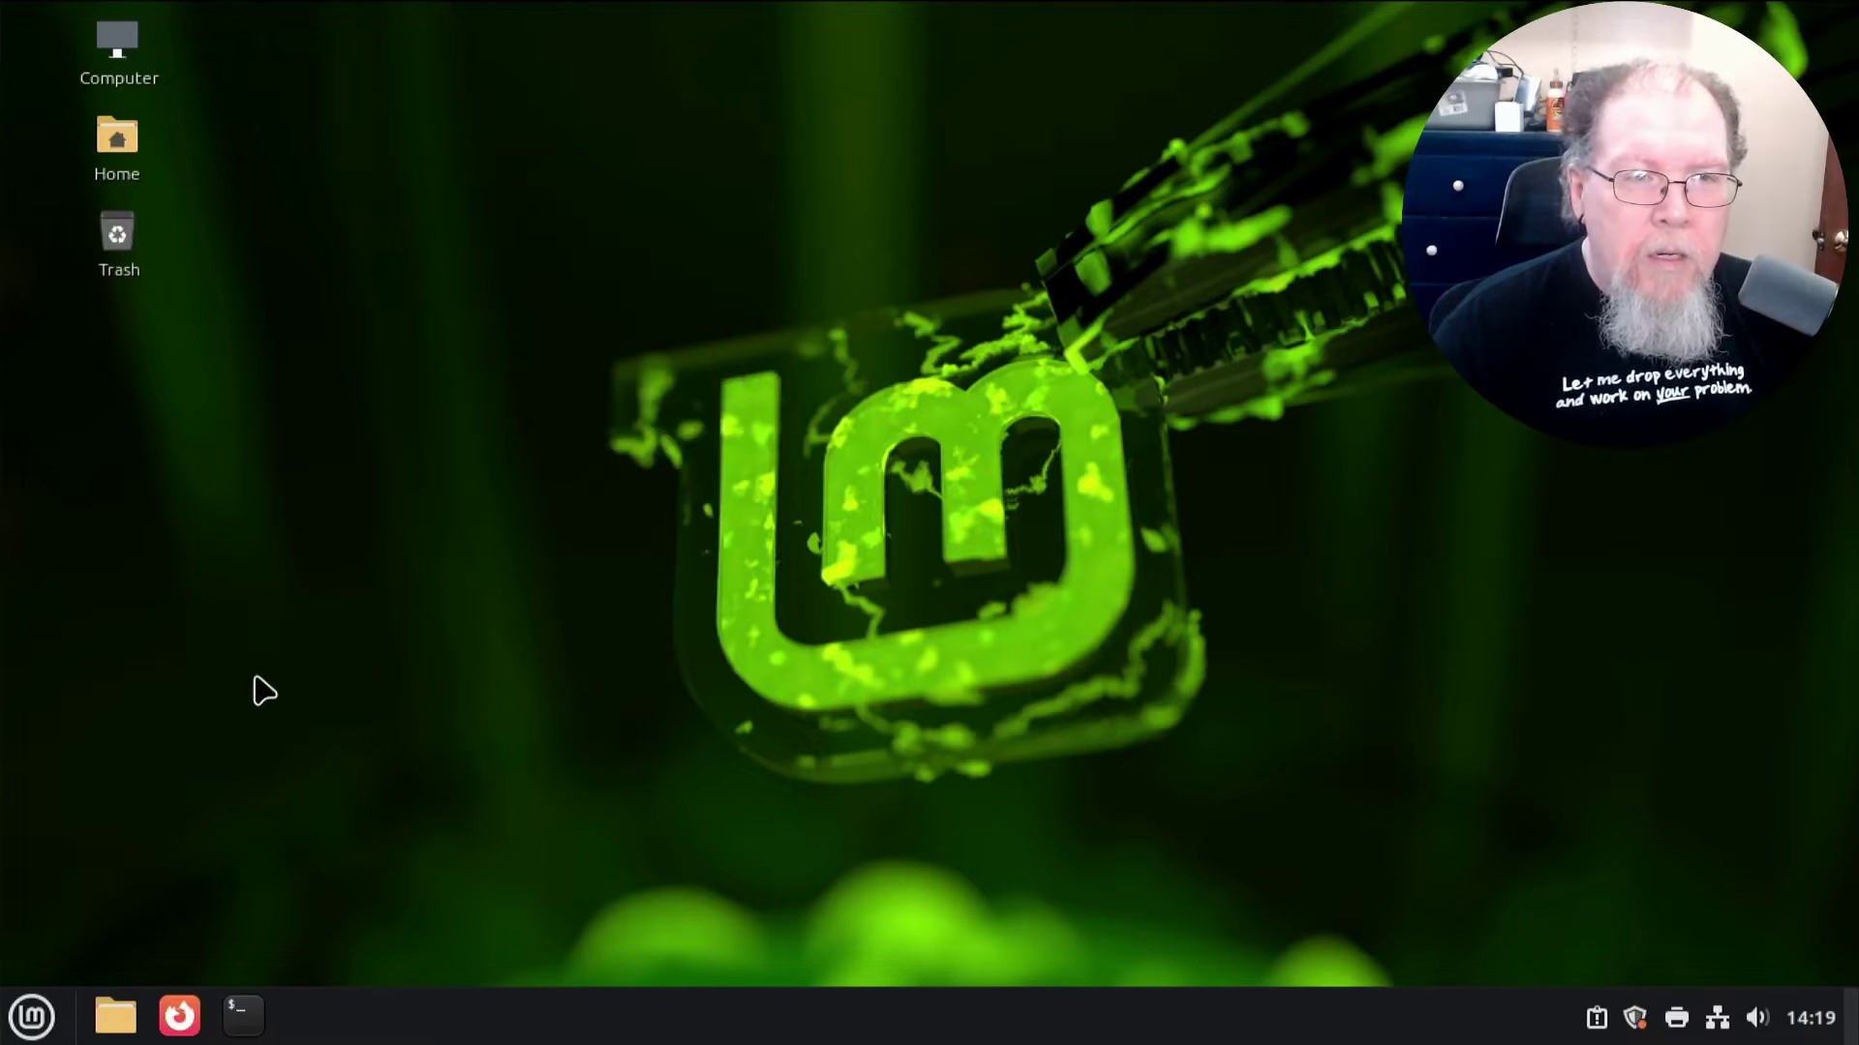
right_click(262, 680)
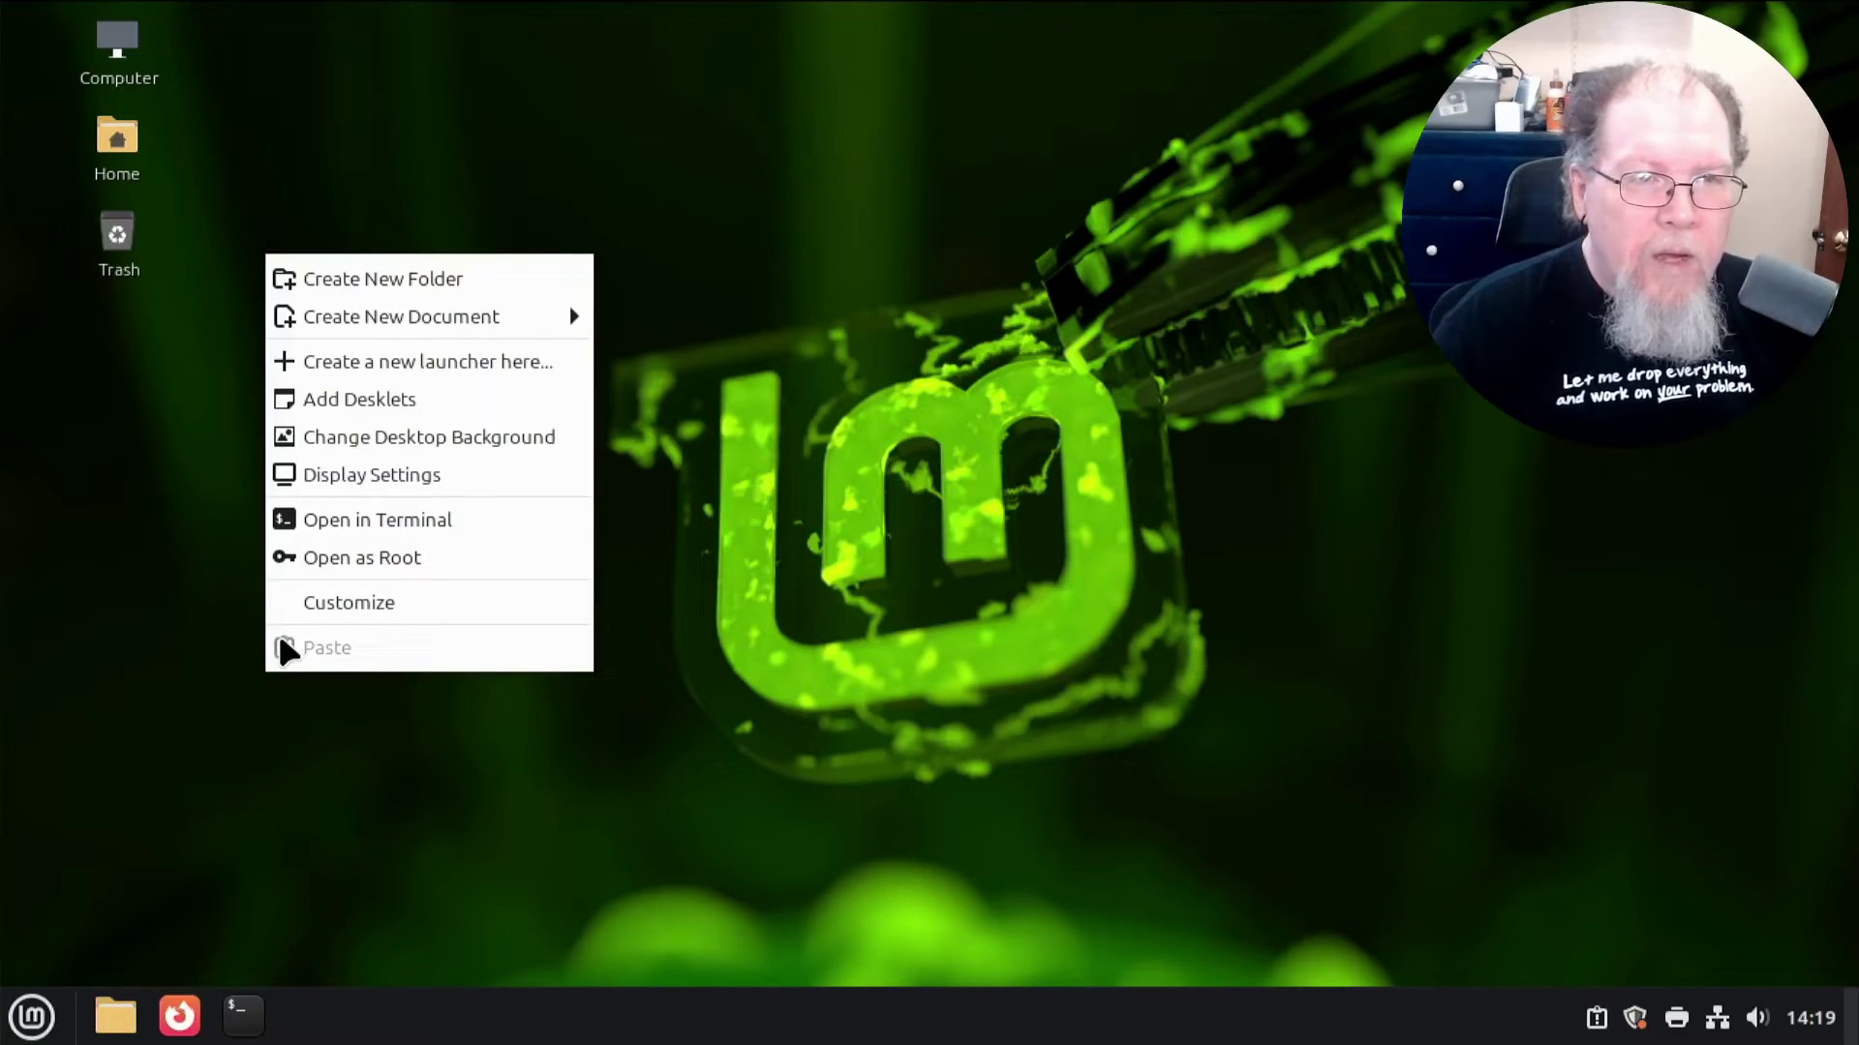
click(411, 400)
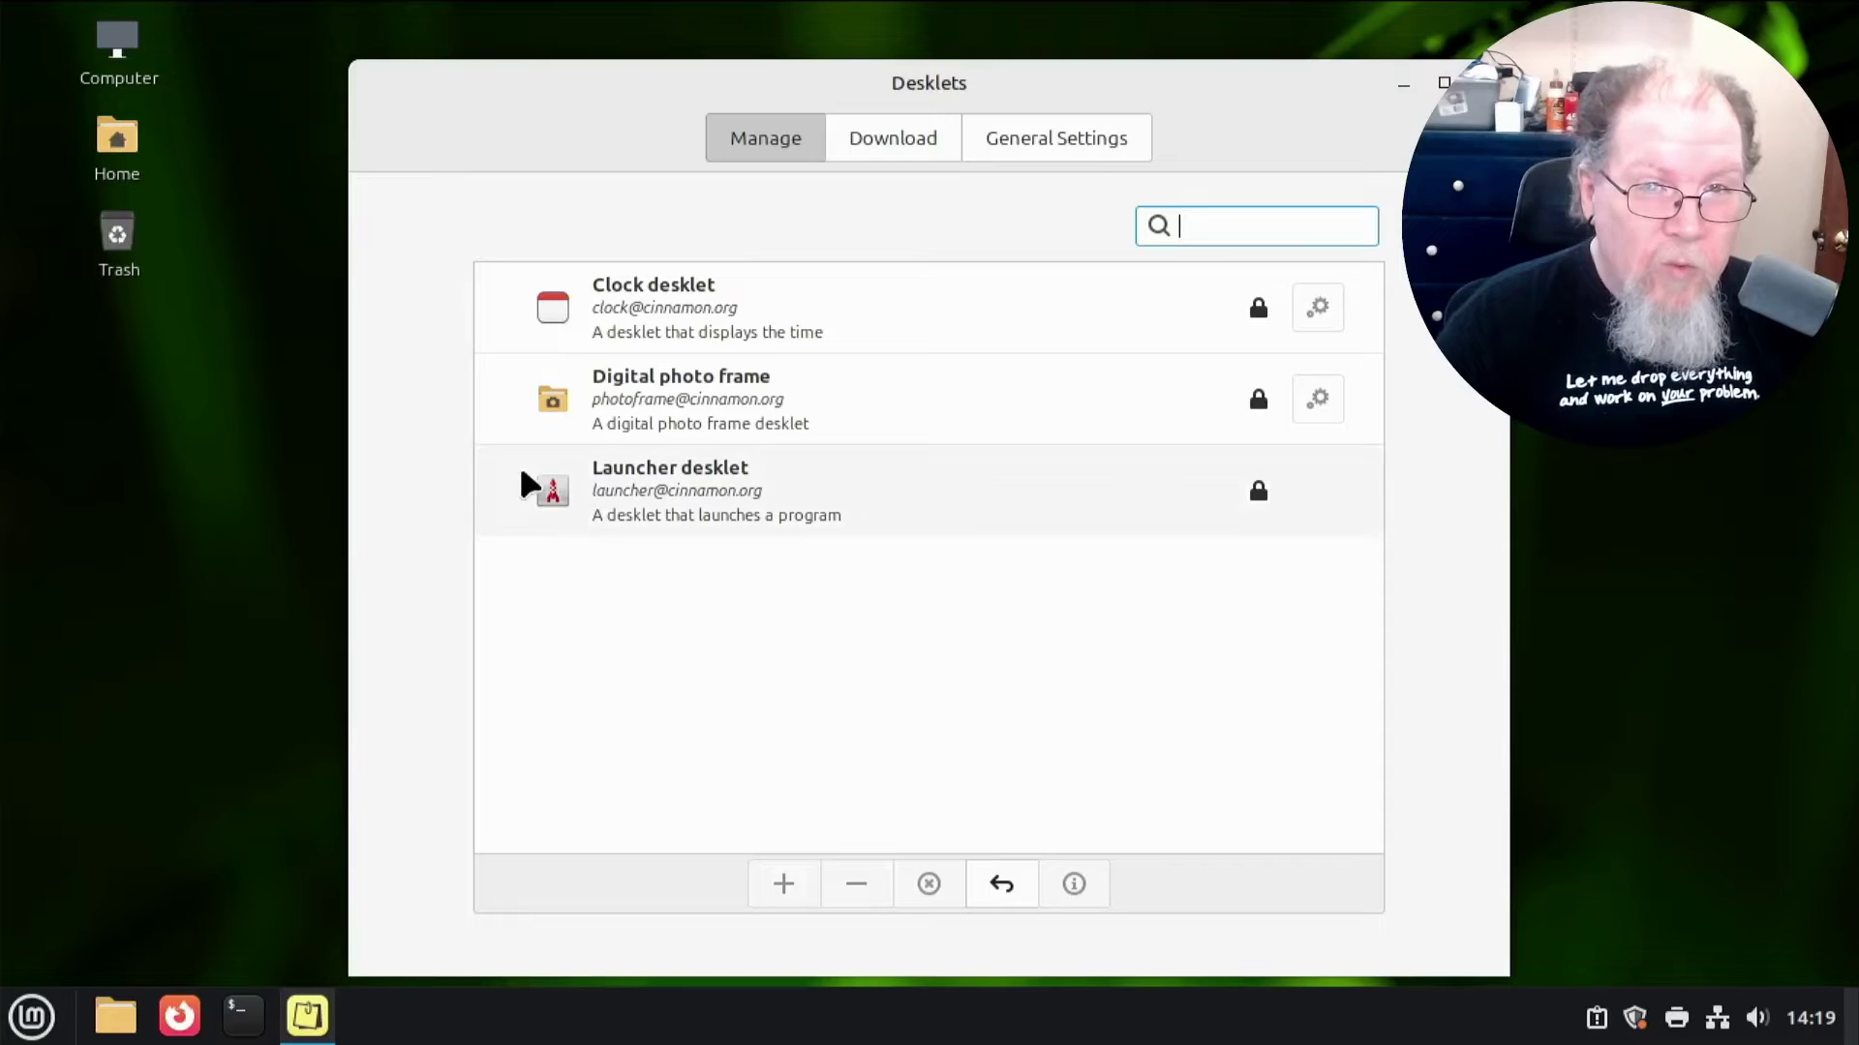
click(722, 304)
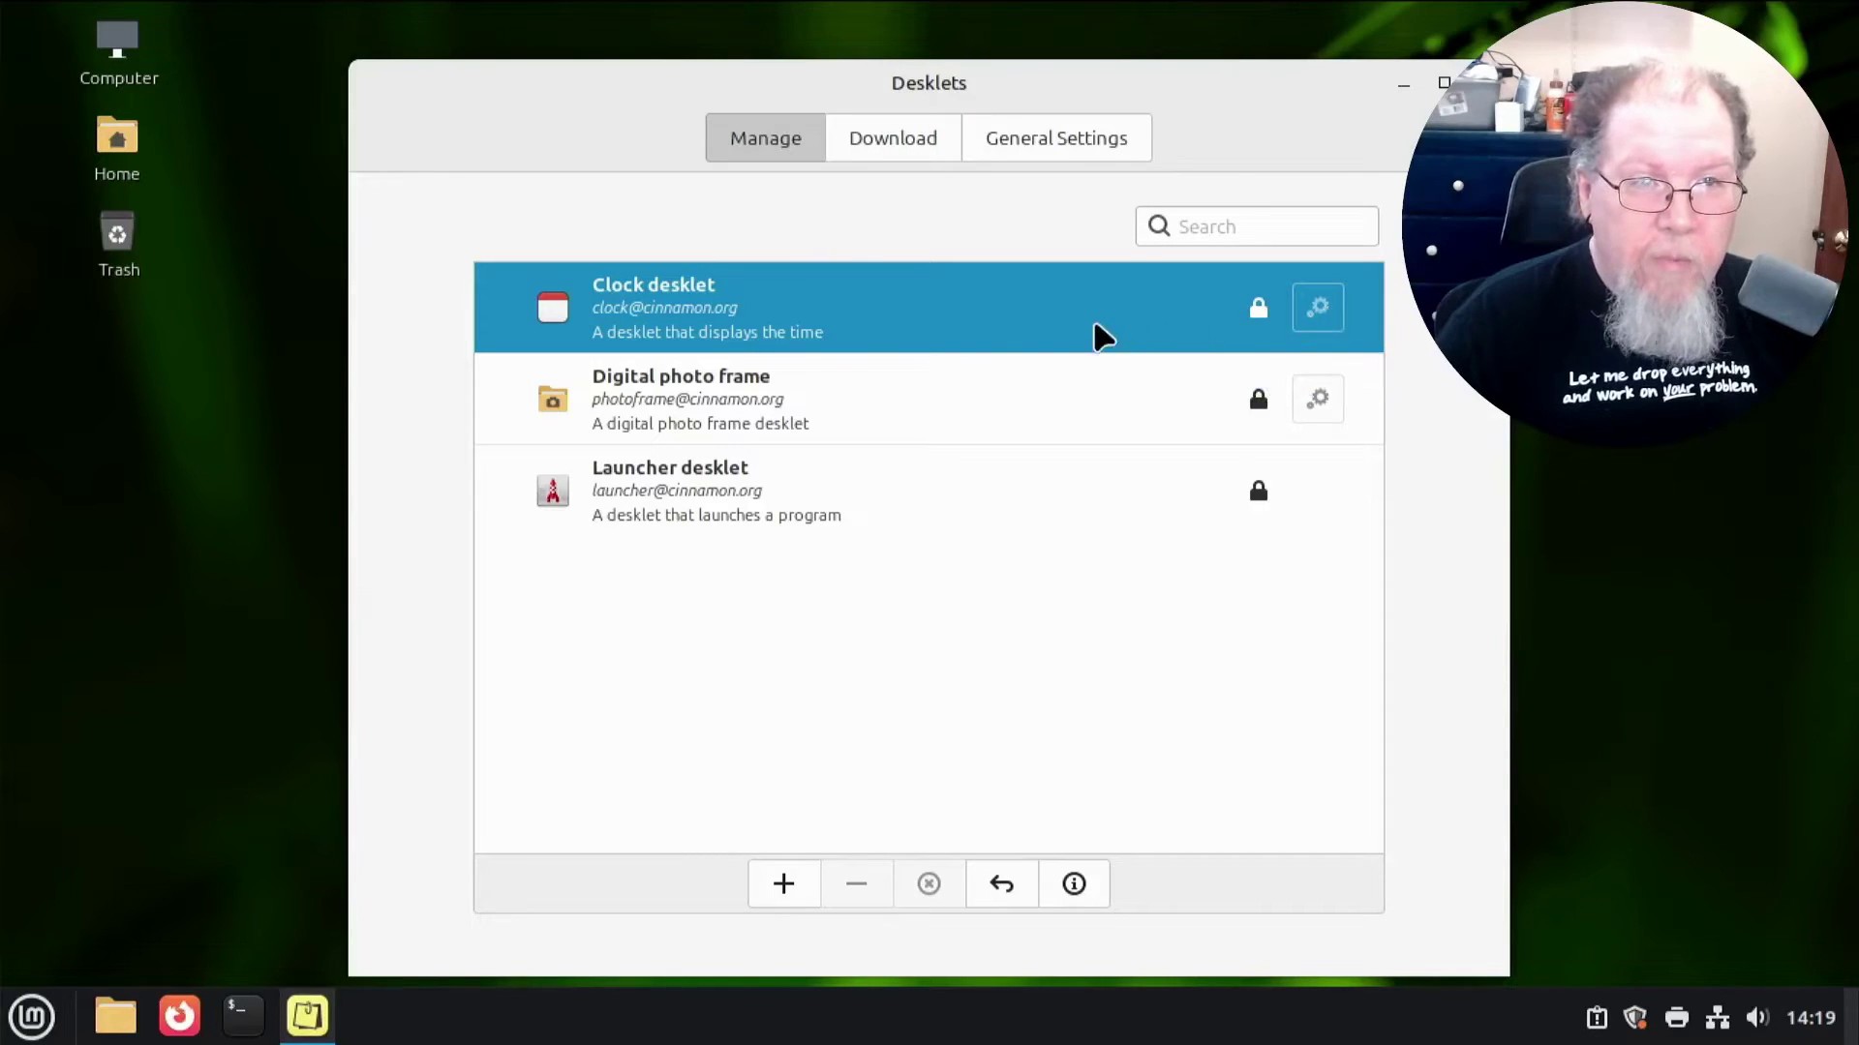
click(824, 411)
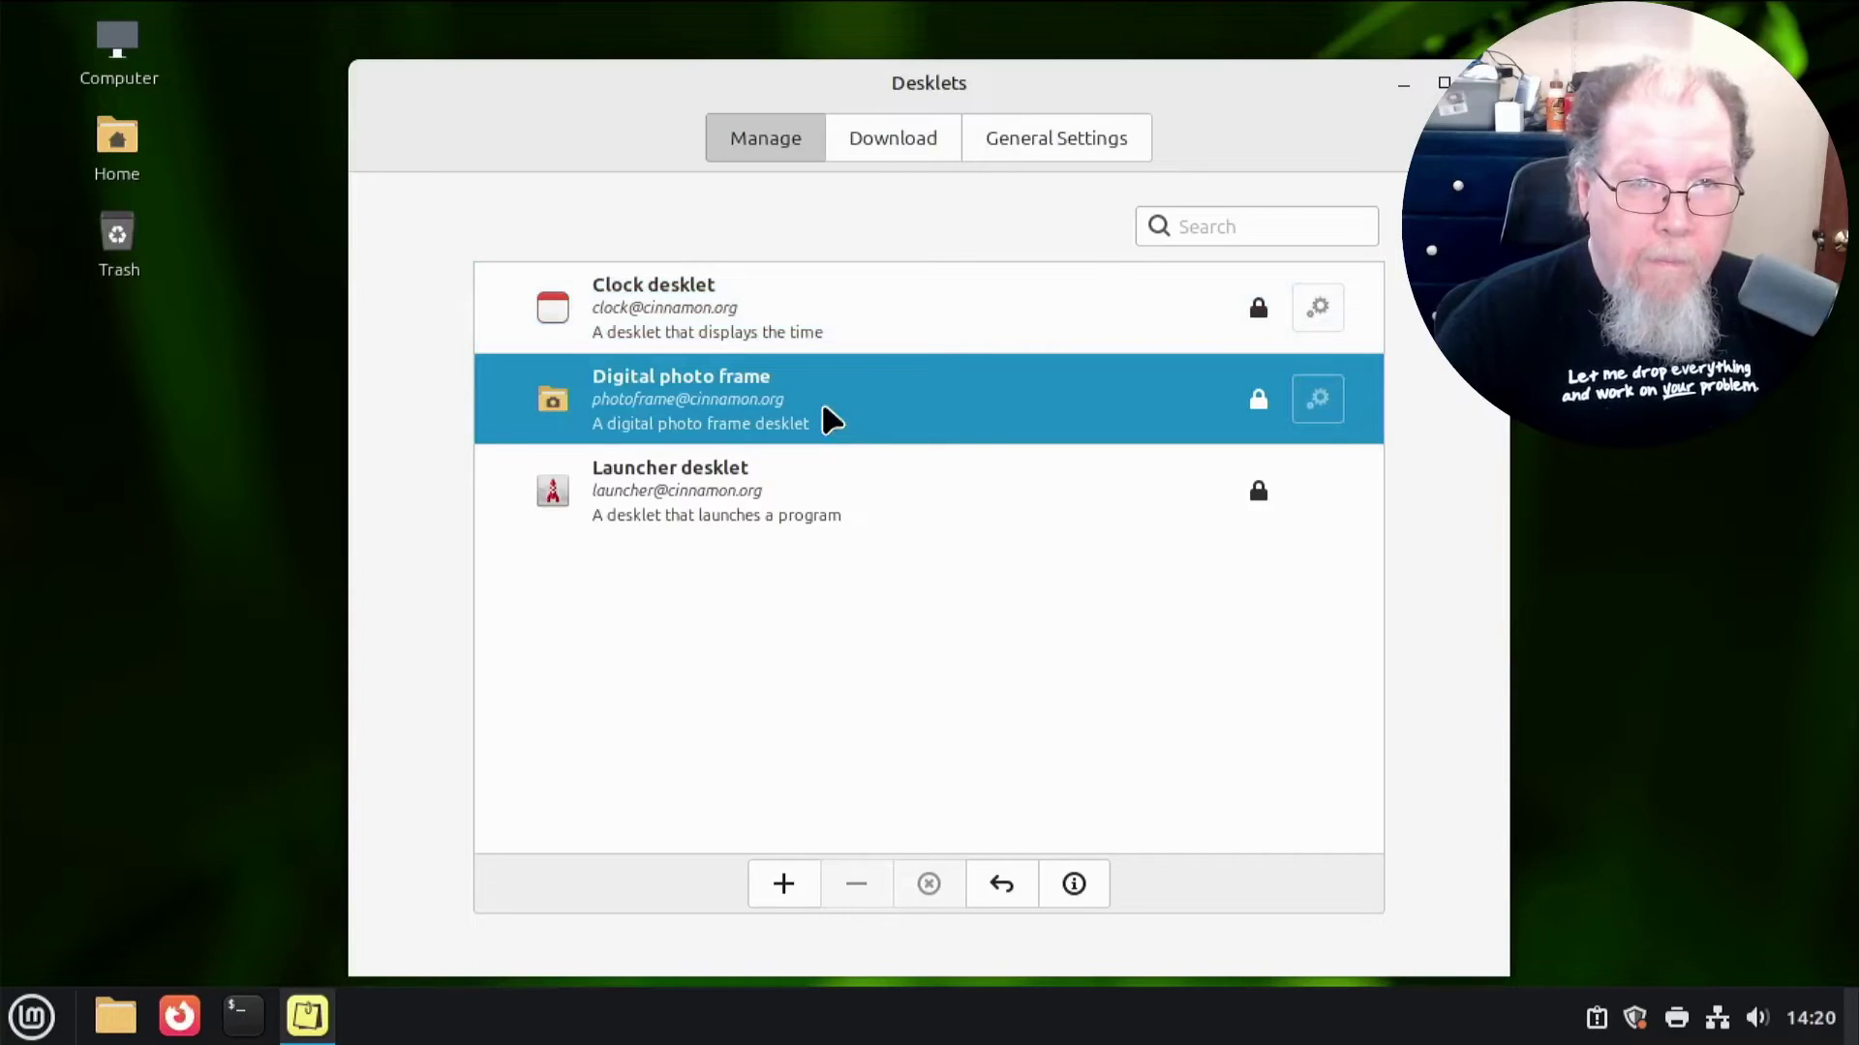
click(1102, 150)
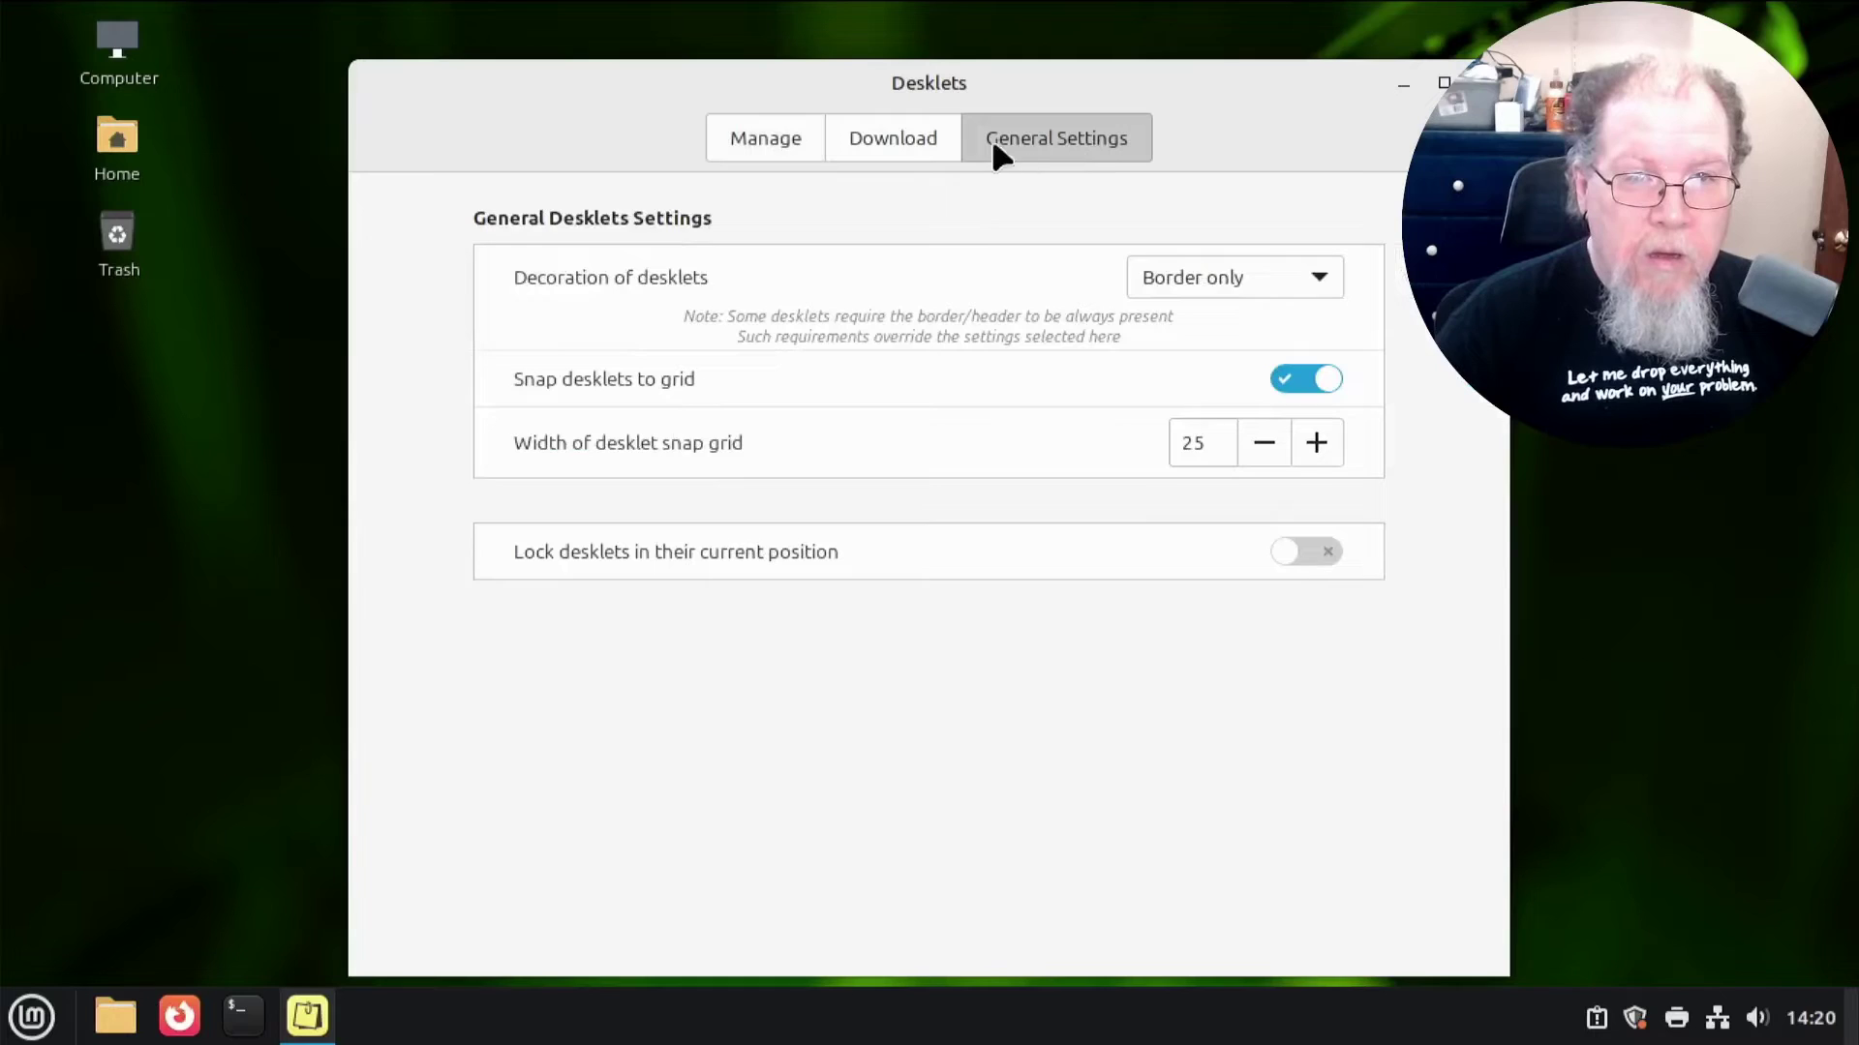
- Browse the downloadable desklets sorted by popularity
click(916, 136)
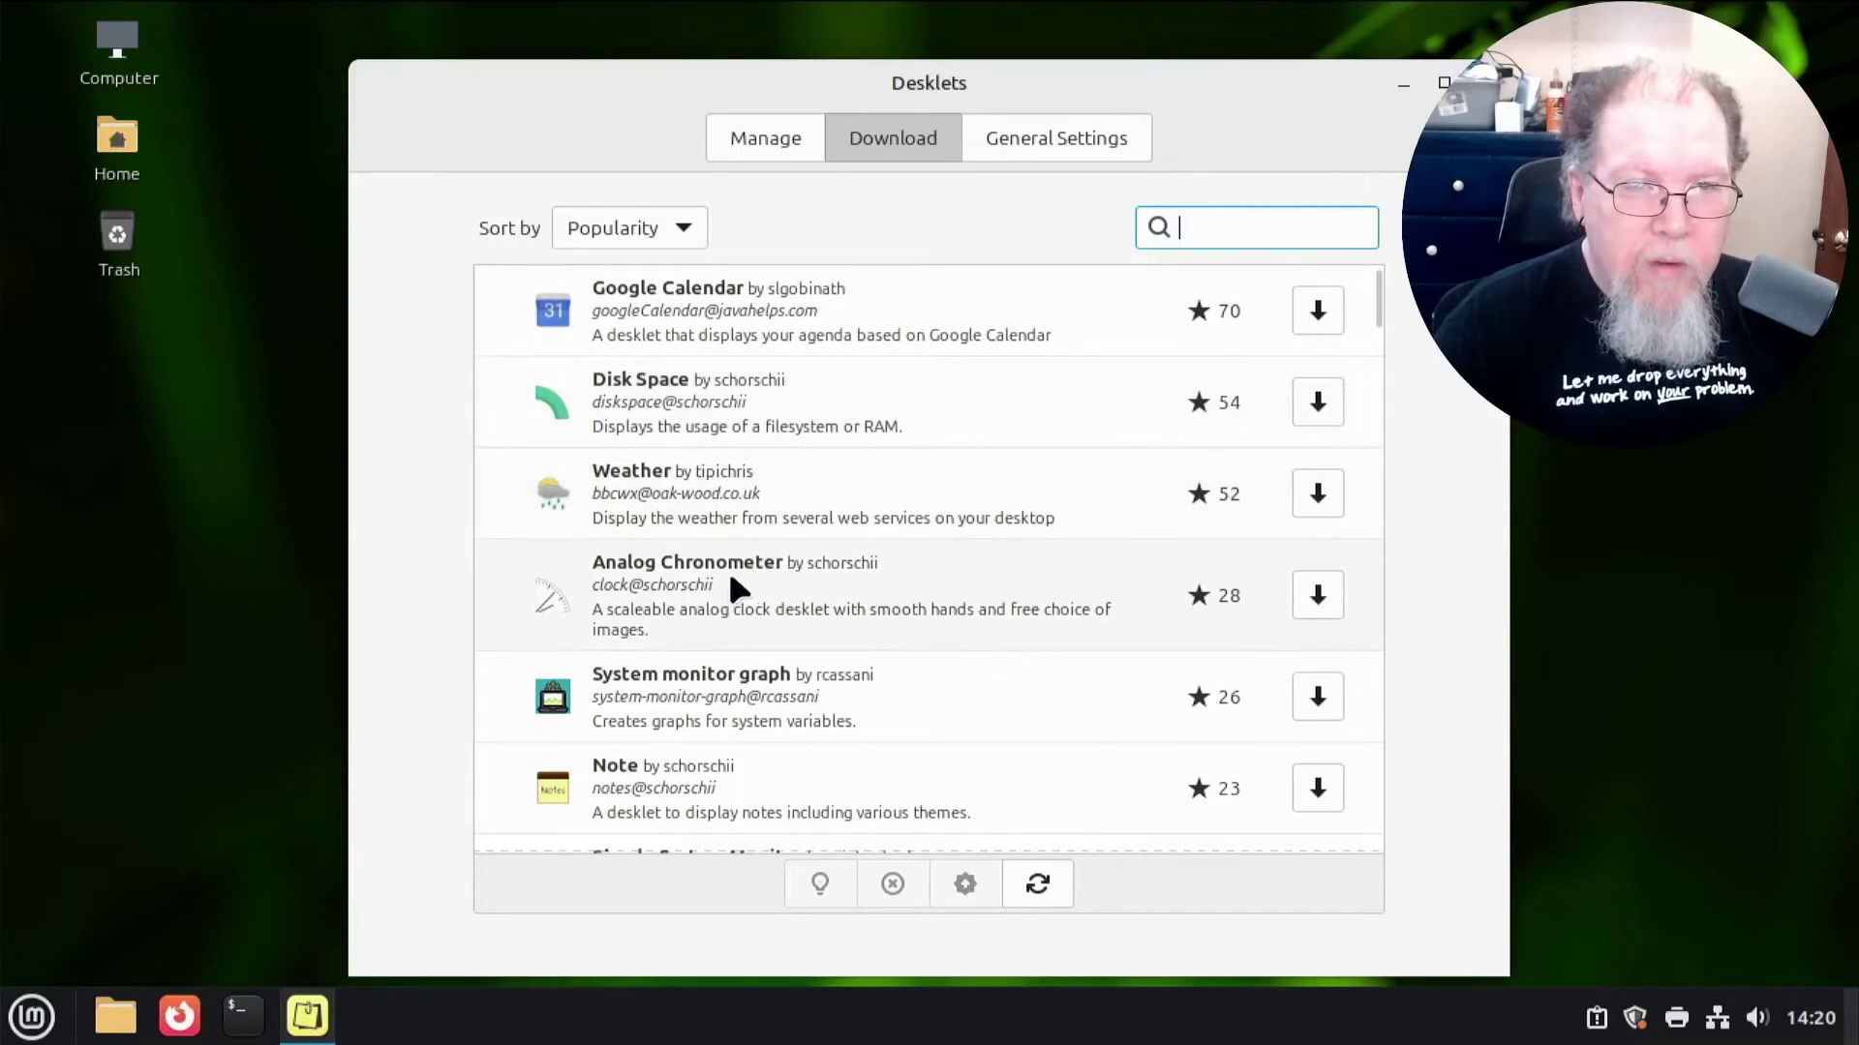
scroll(847, 532, down, 4)
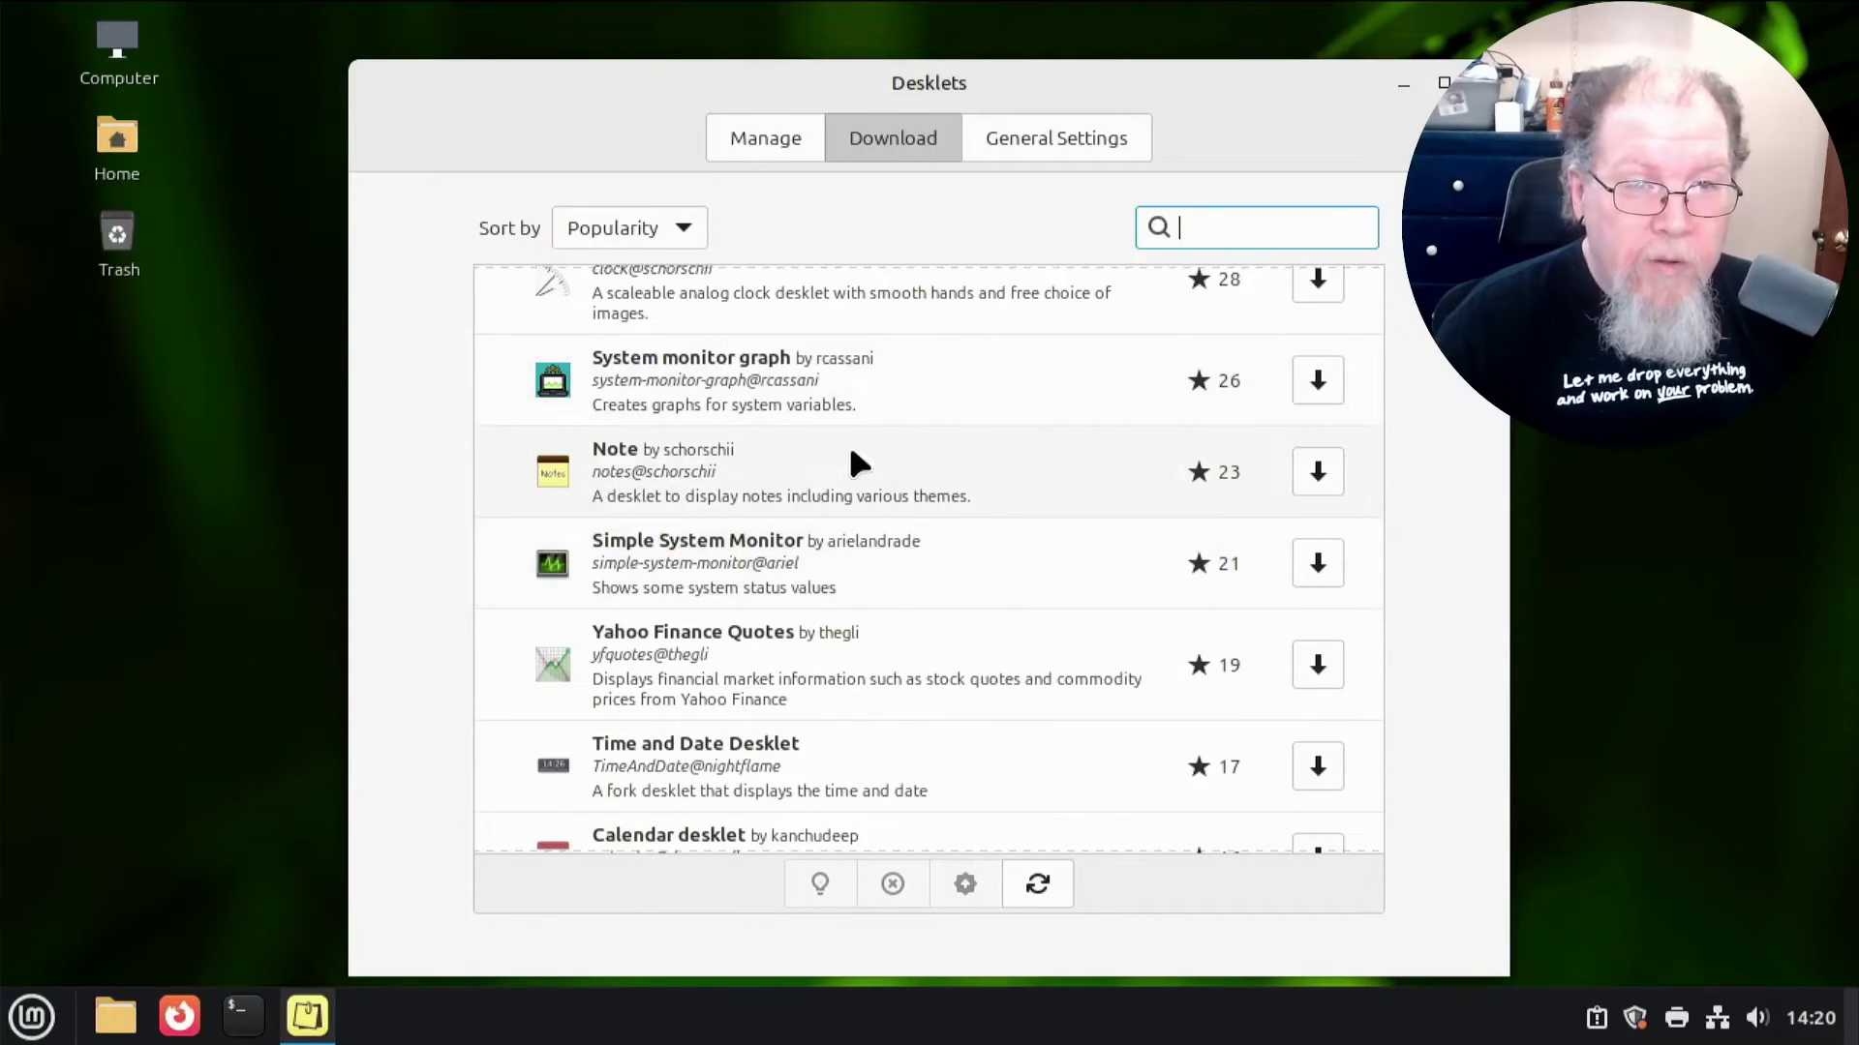
scroll(852, 452, down, 3)
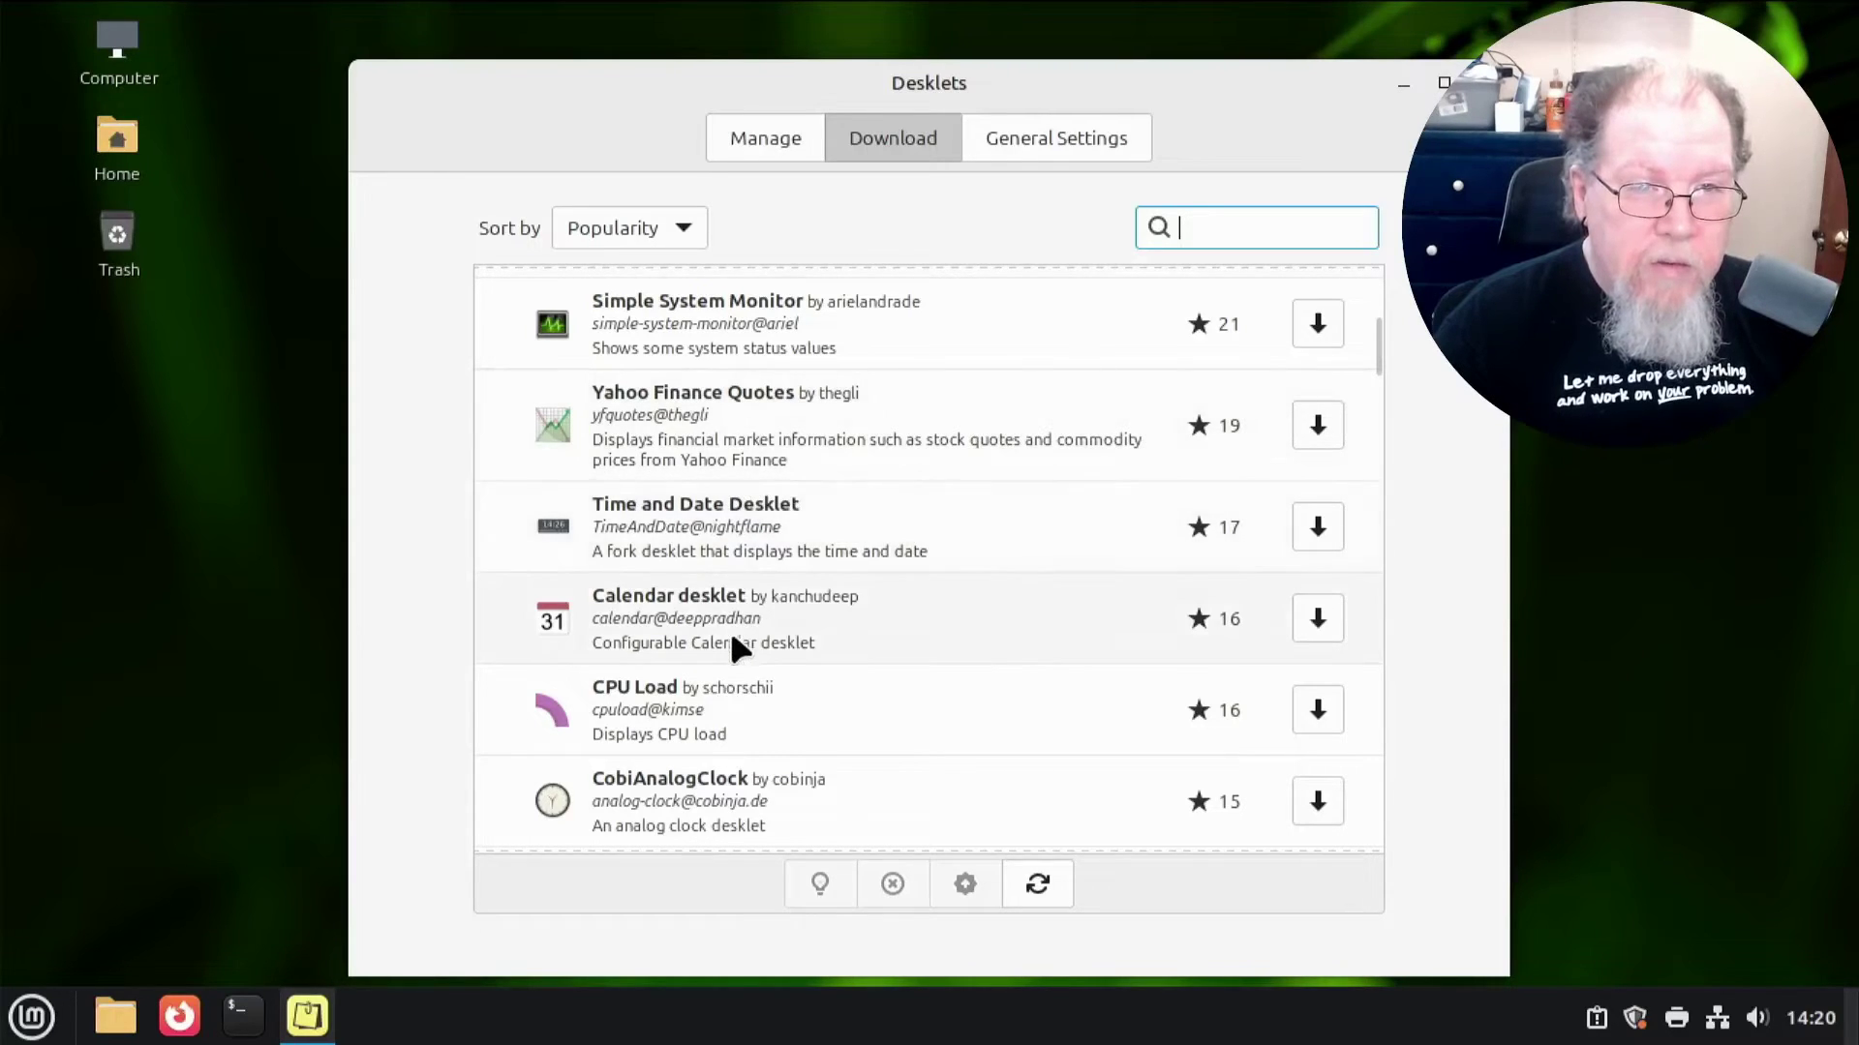
scroll(895, 538, down, 3)
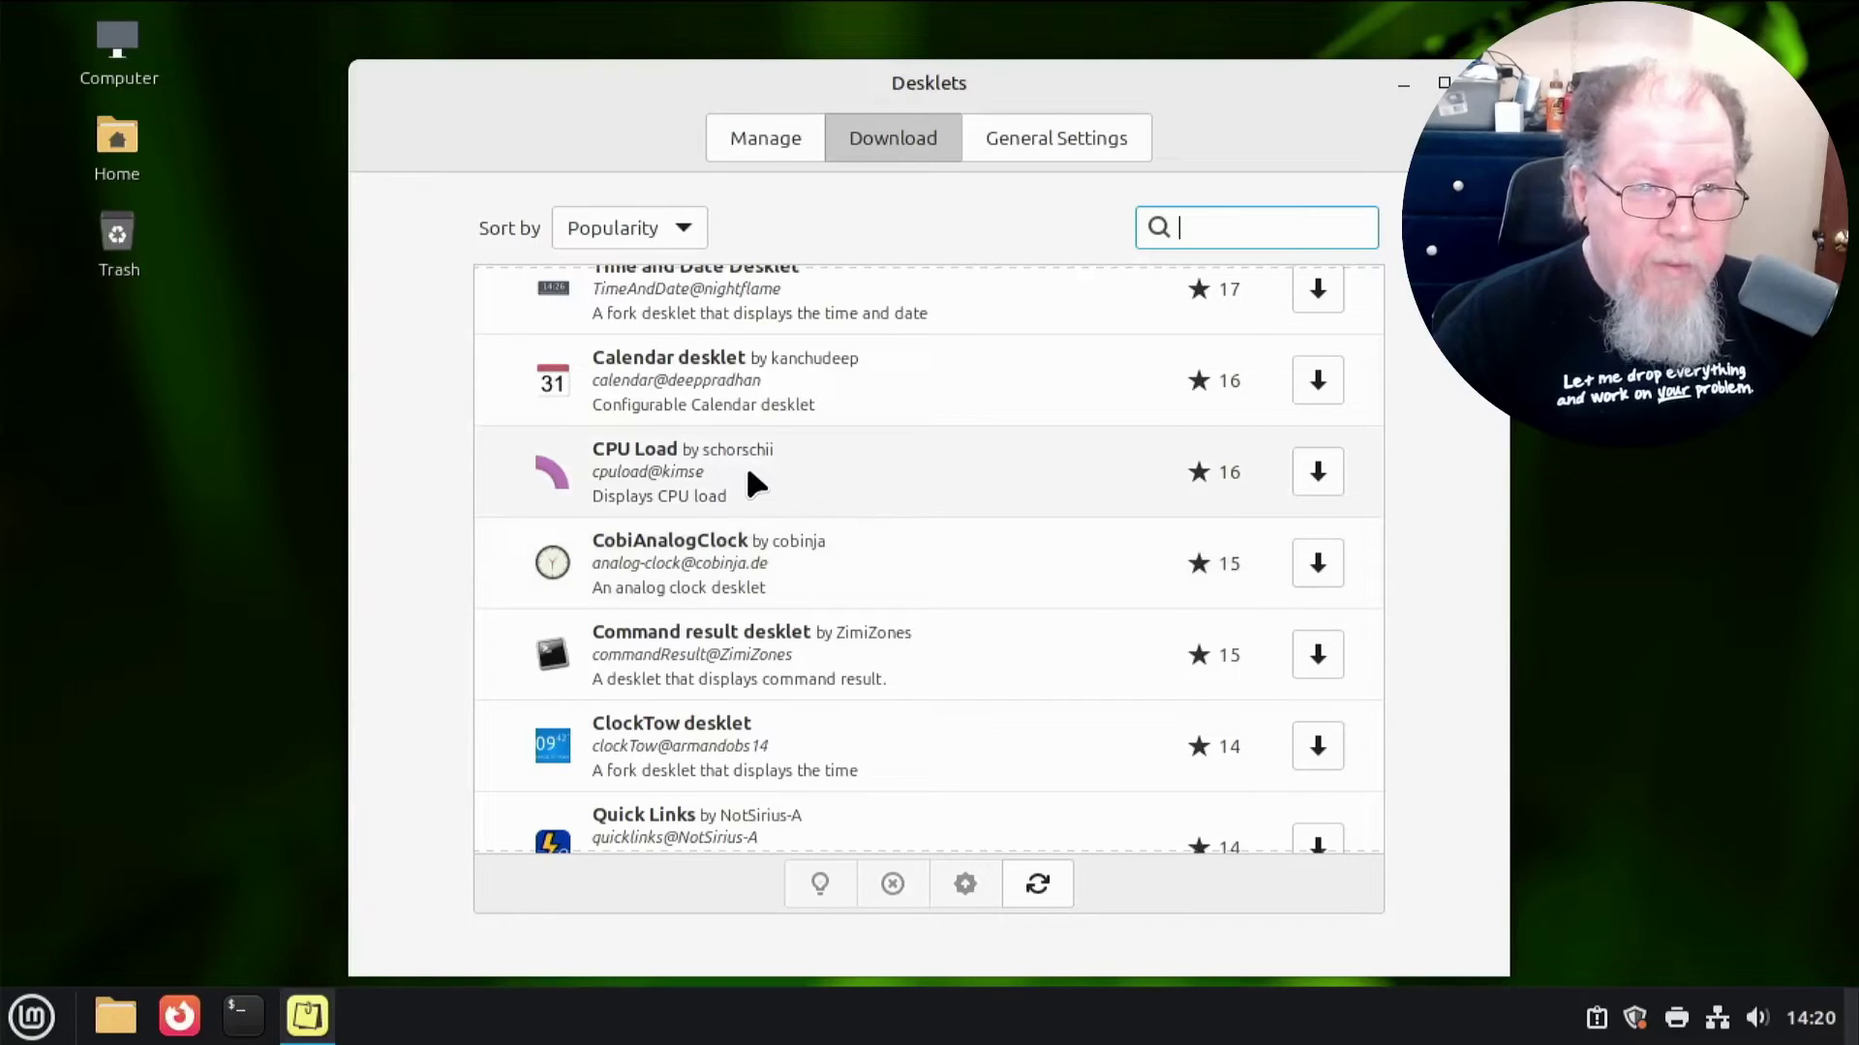
scroll(794, 464, down, 2)
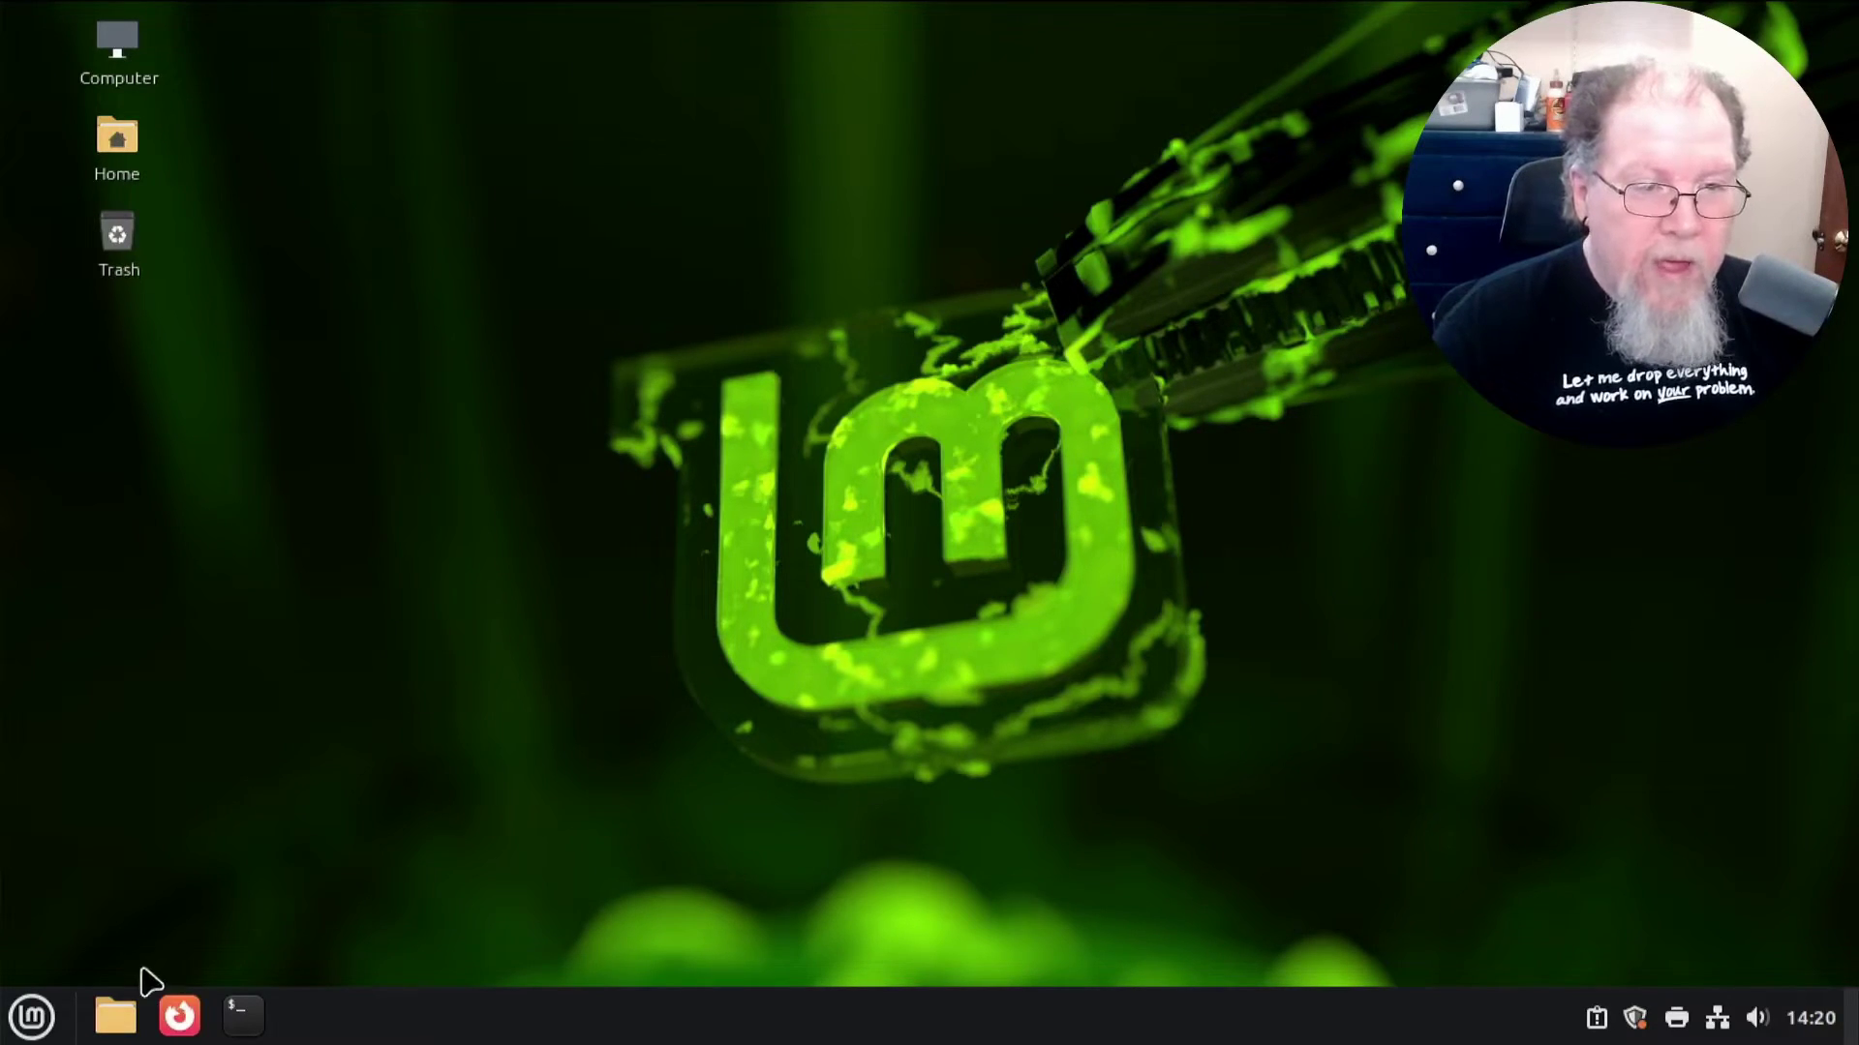
- Open the Home folder in the file manager and move its window clear of the desktop's upper-right area
click(118, 1017)
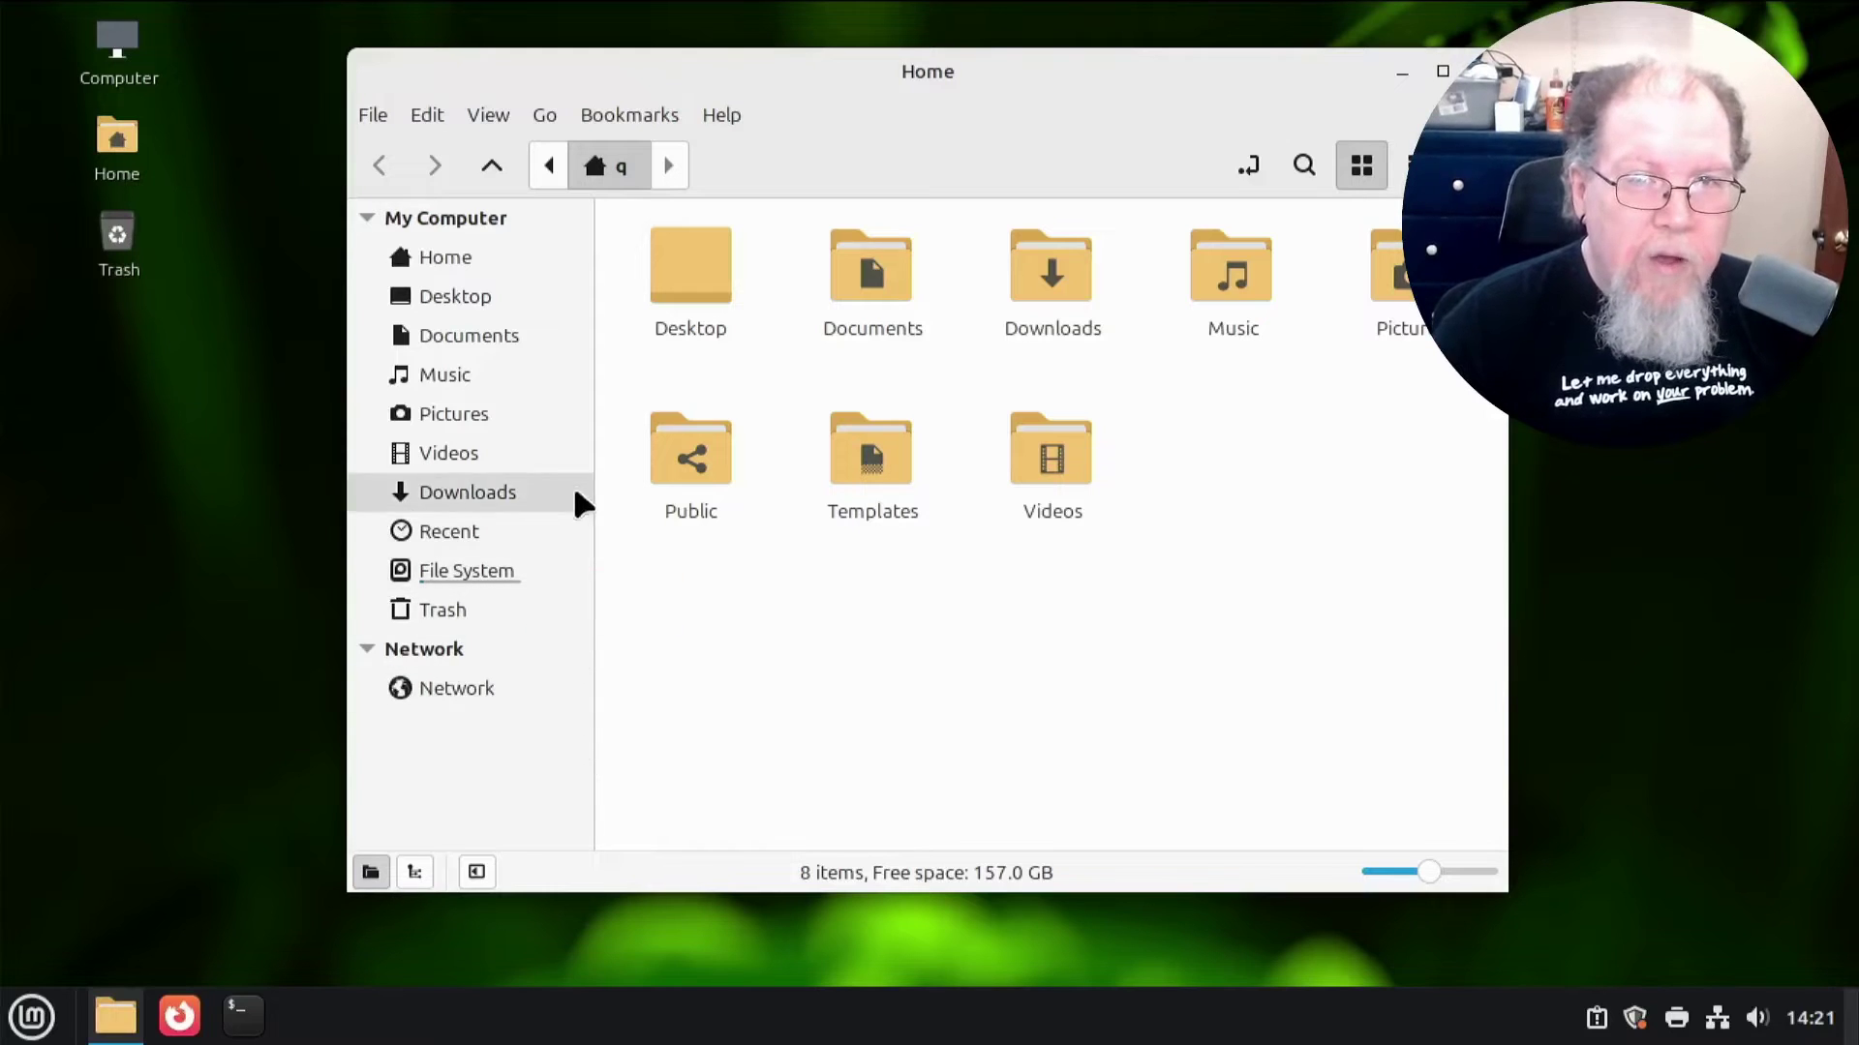
drag(1112, 62, 975, 104)
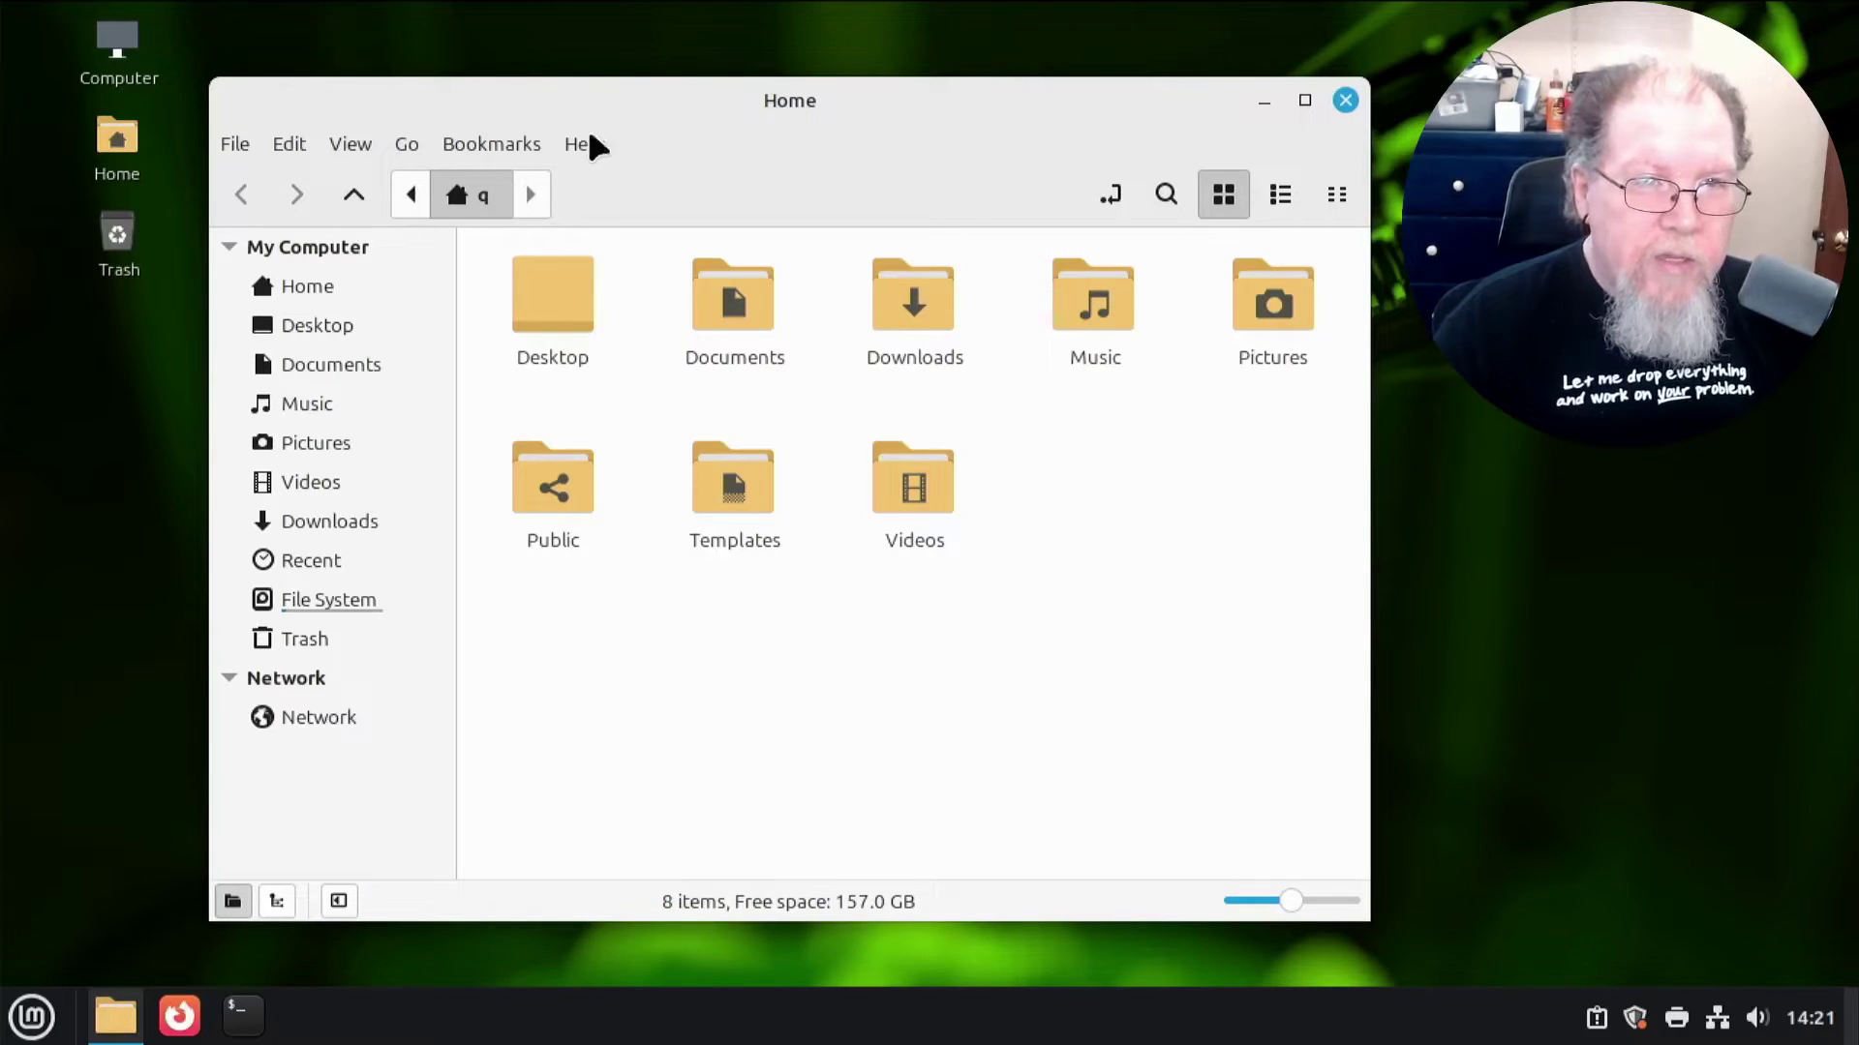
- Look through the file manager's Go and View commands and close the Home window
click(234, 144)
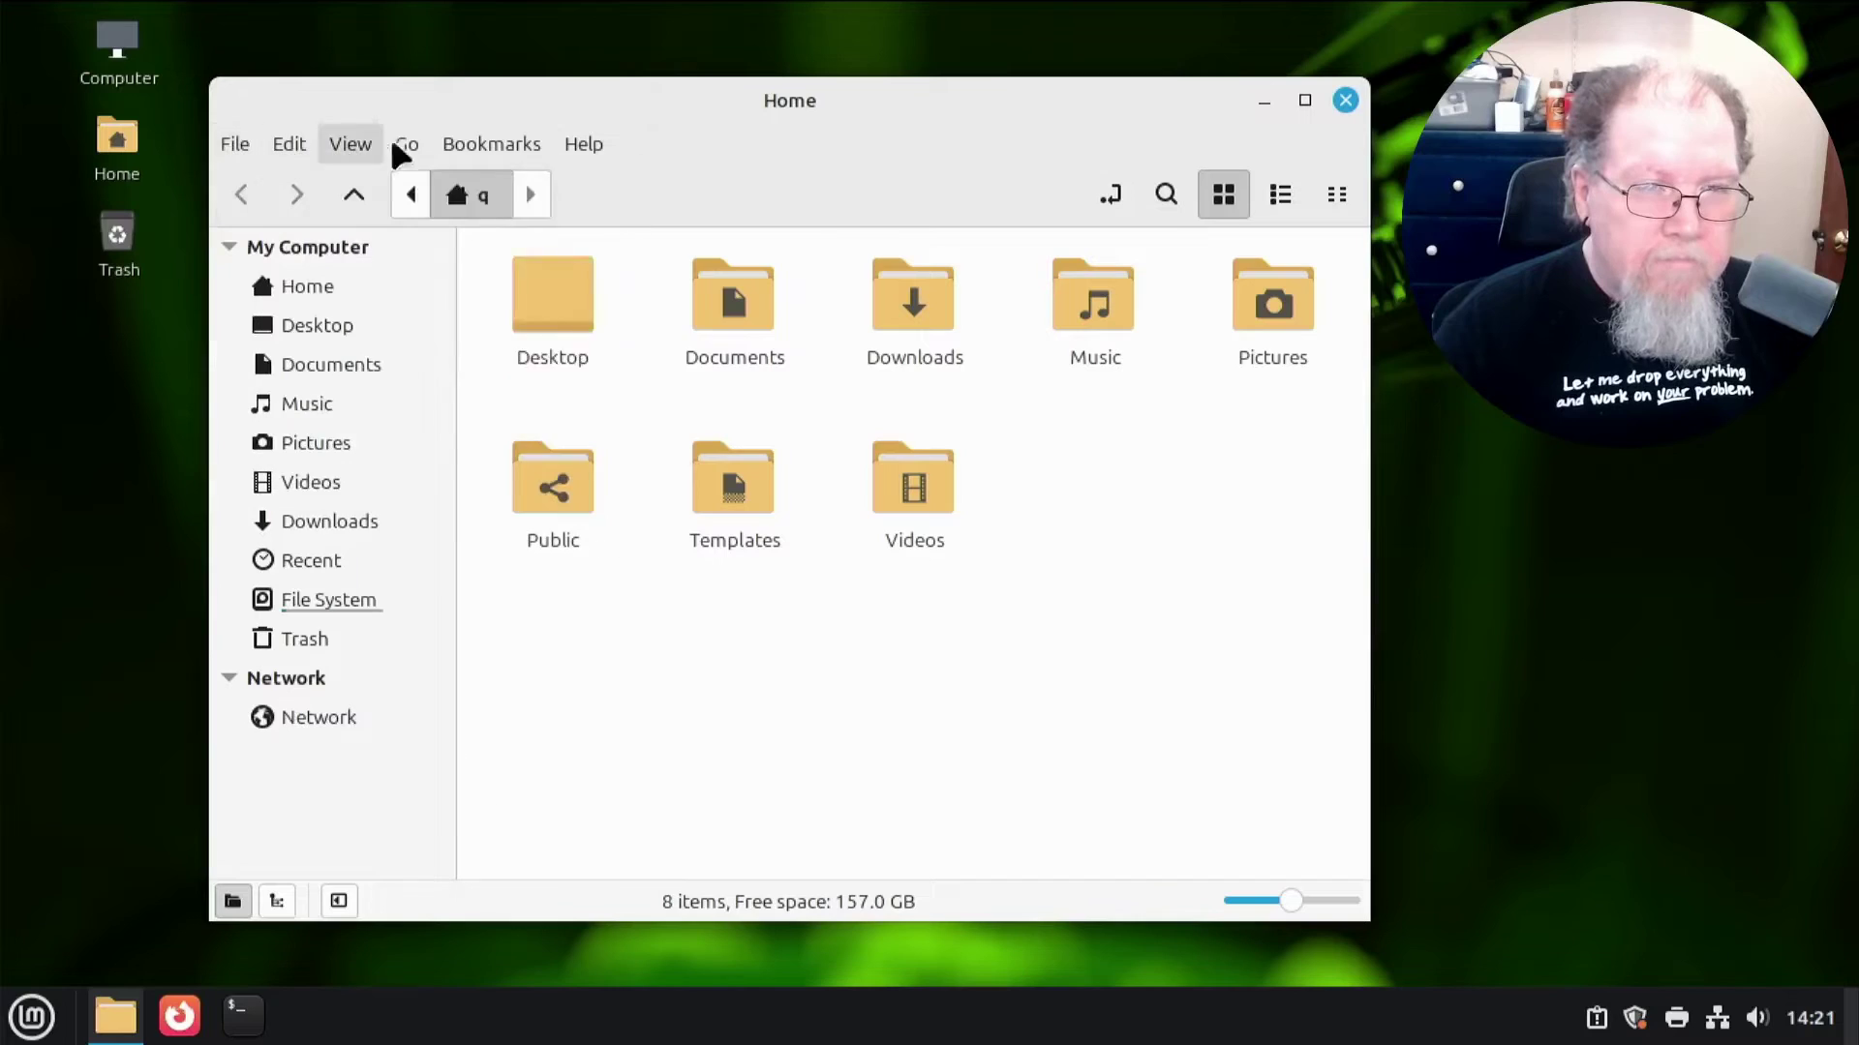
mouse_move(475, 146)
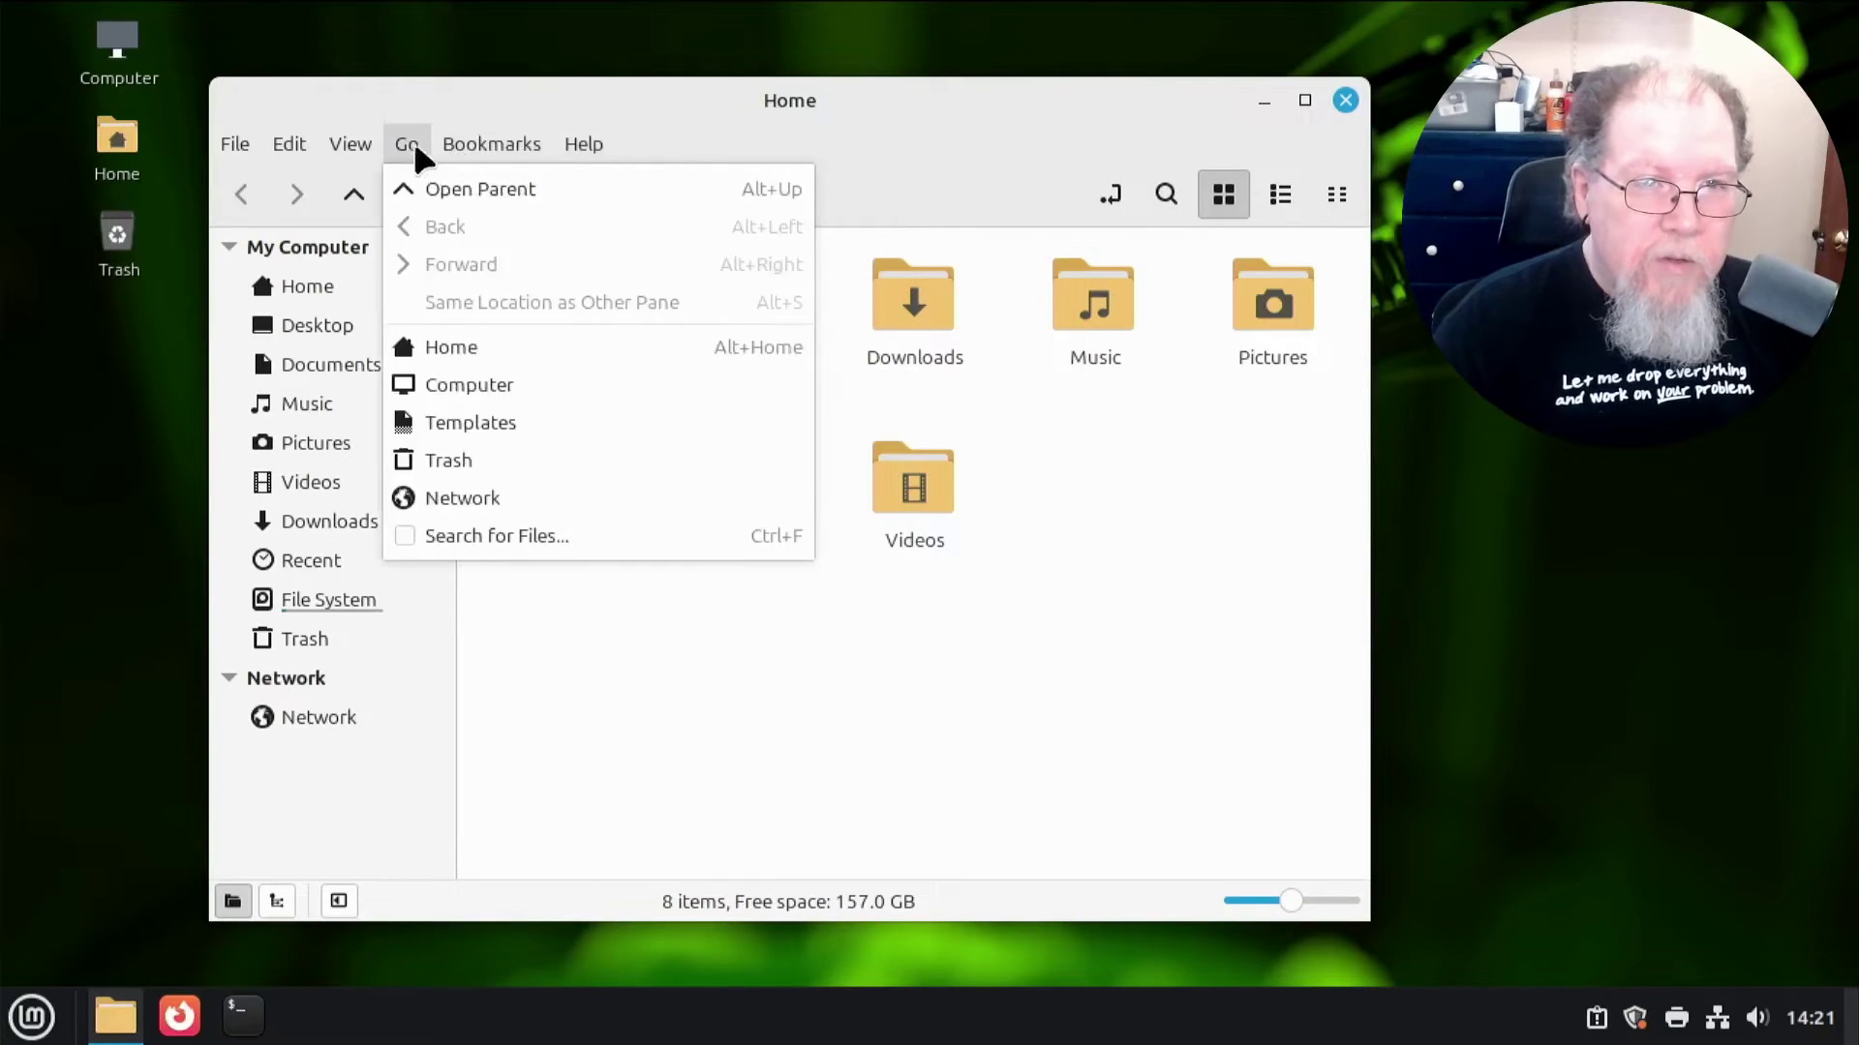
mouse_move(398, 146)
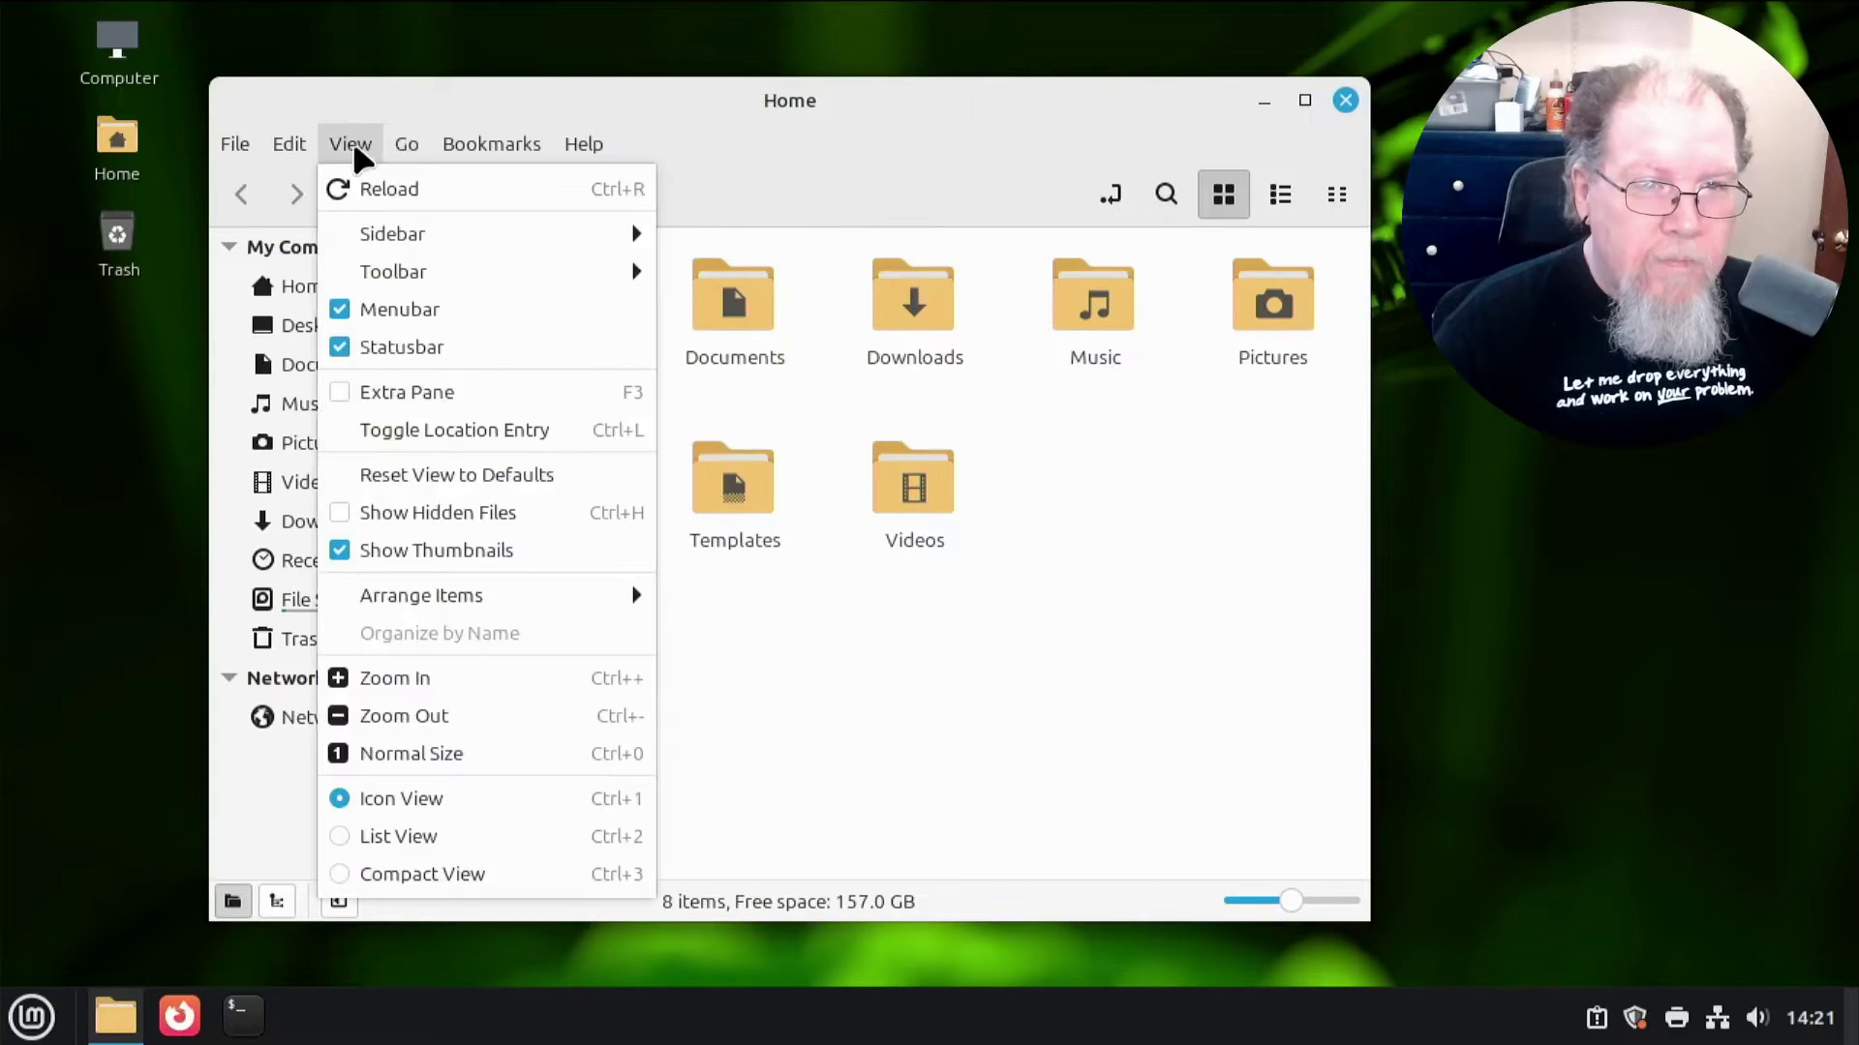
mouse_move(283, 150)
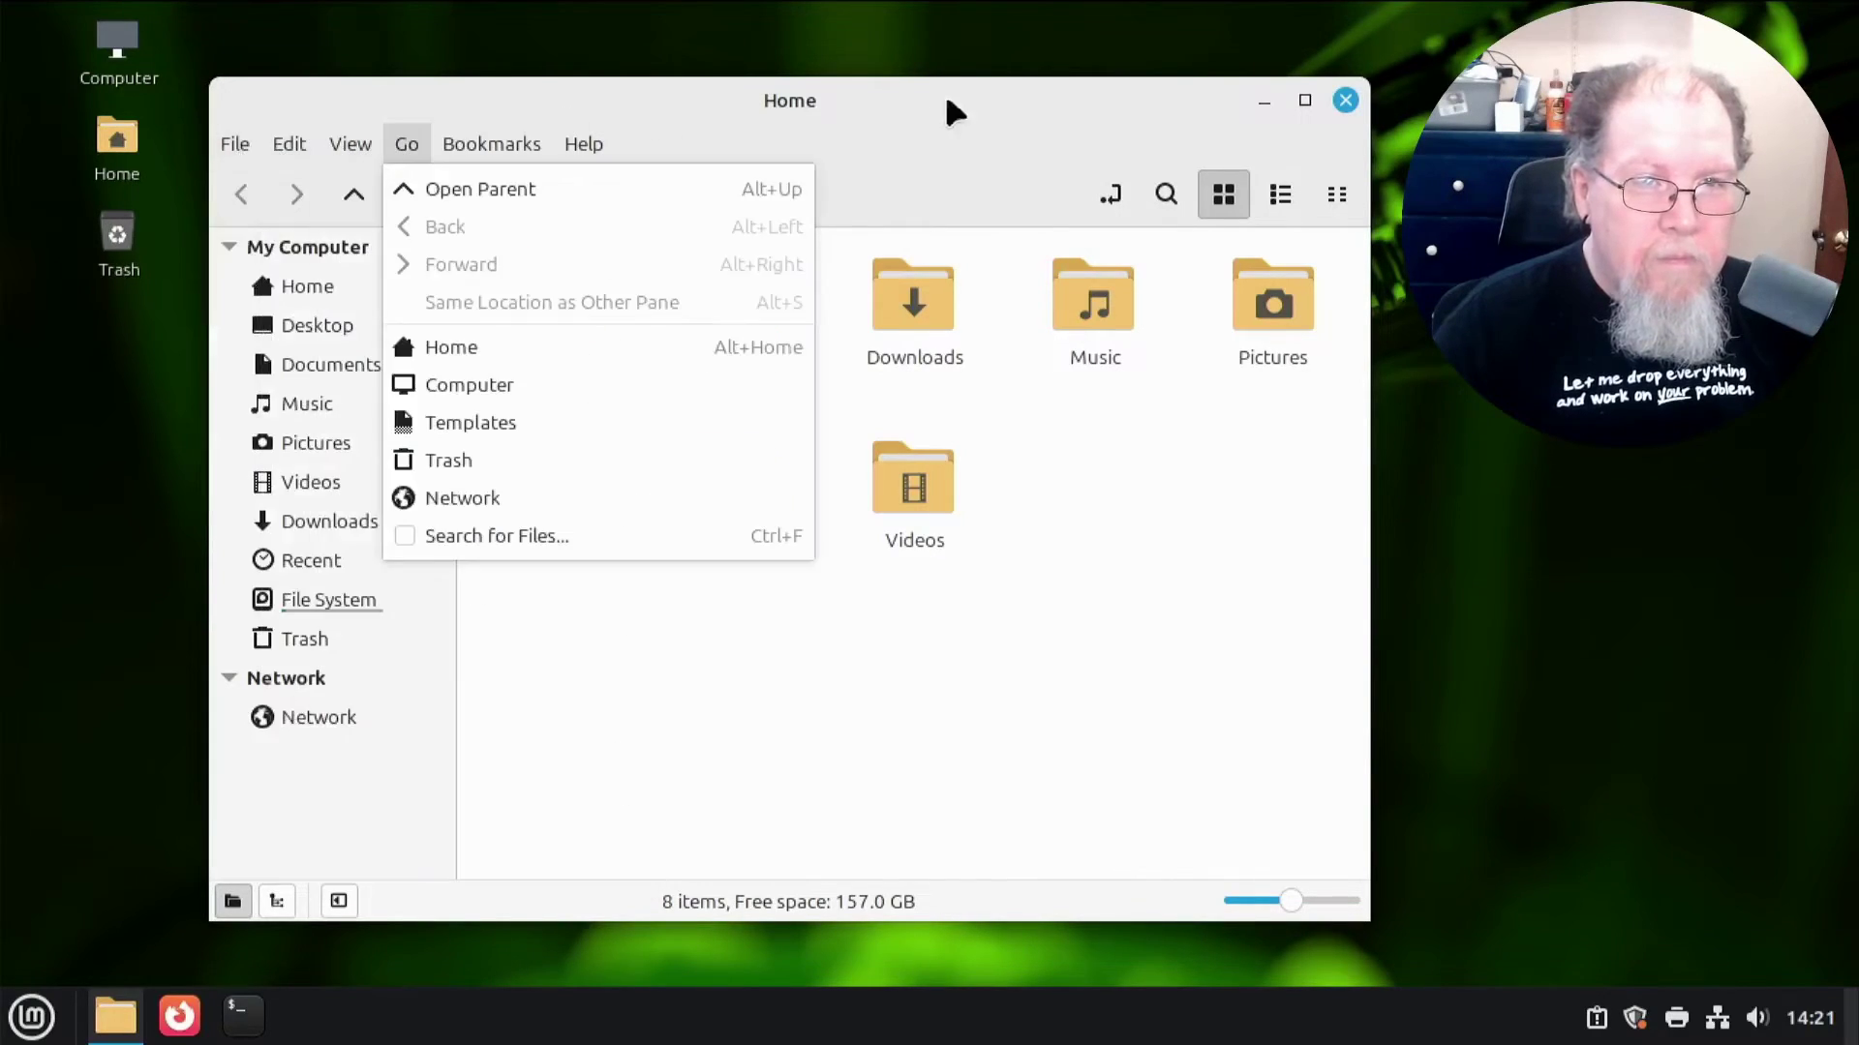
click(1344, 106)
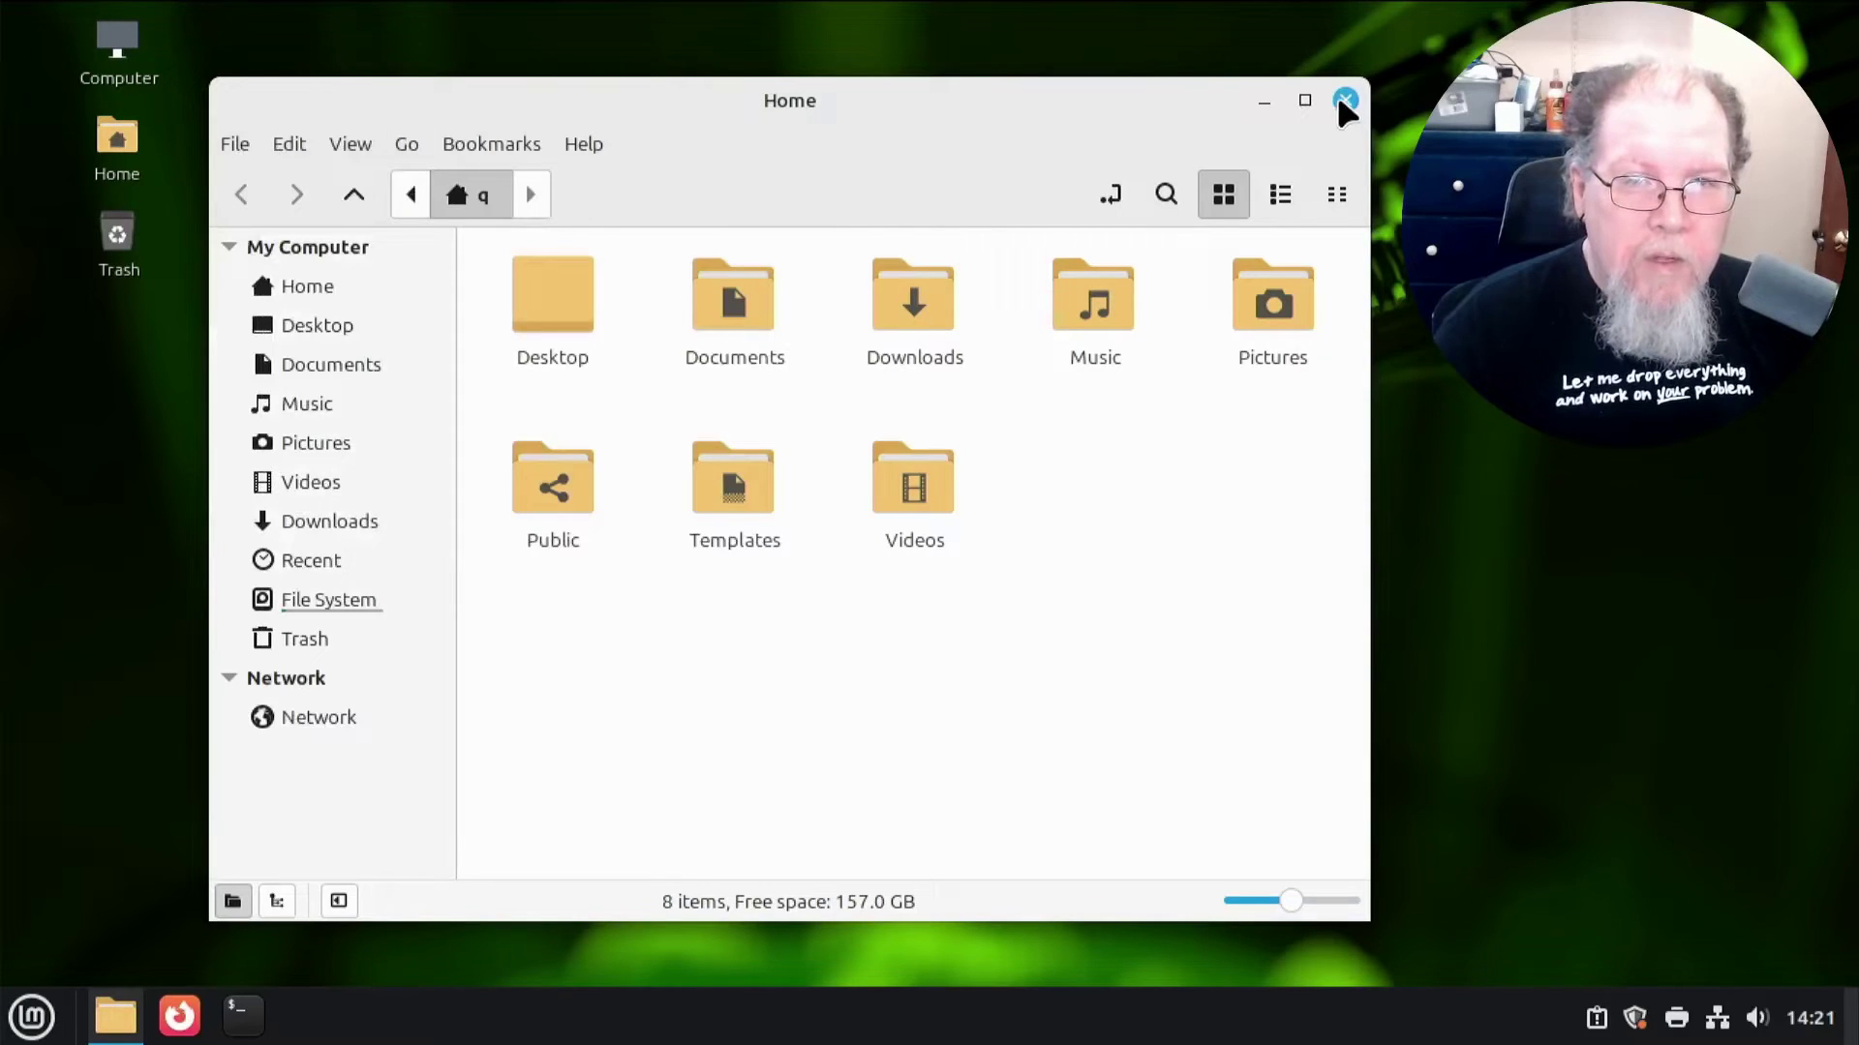
click(1343, 101)
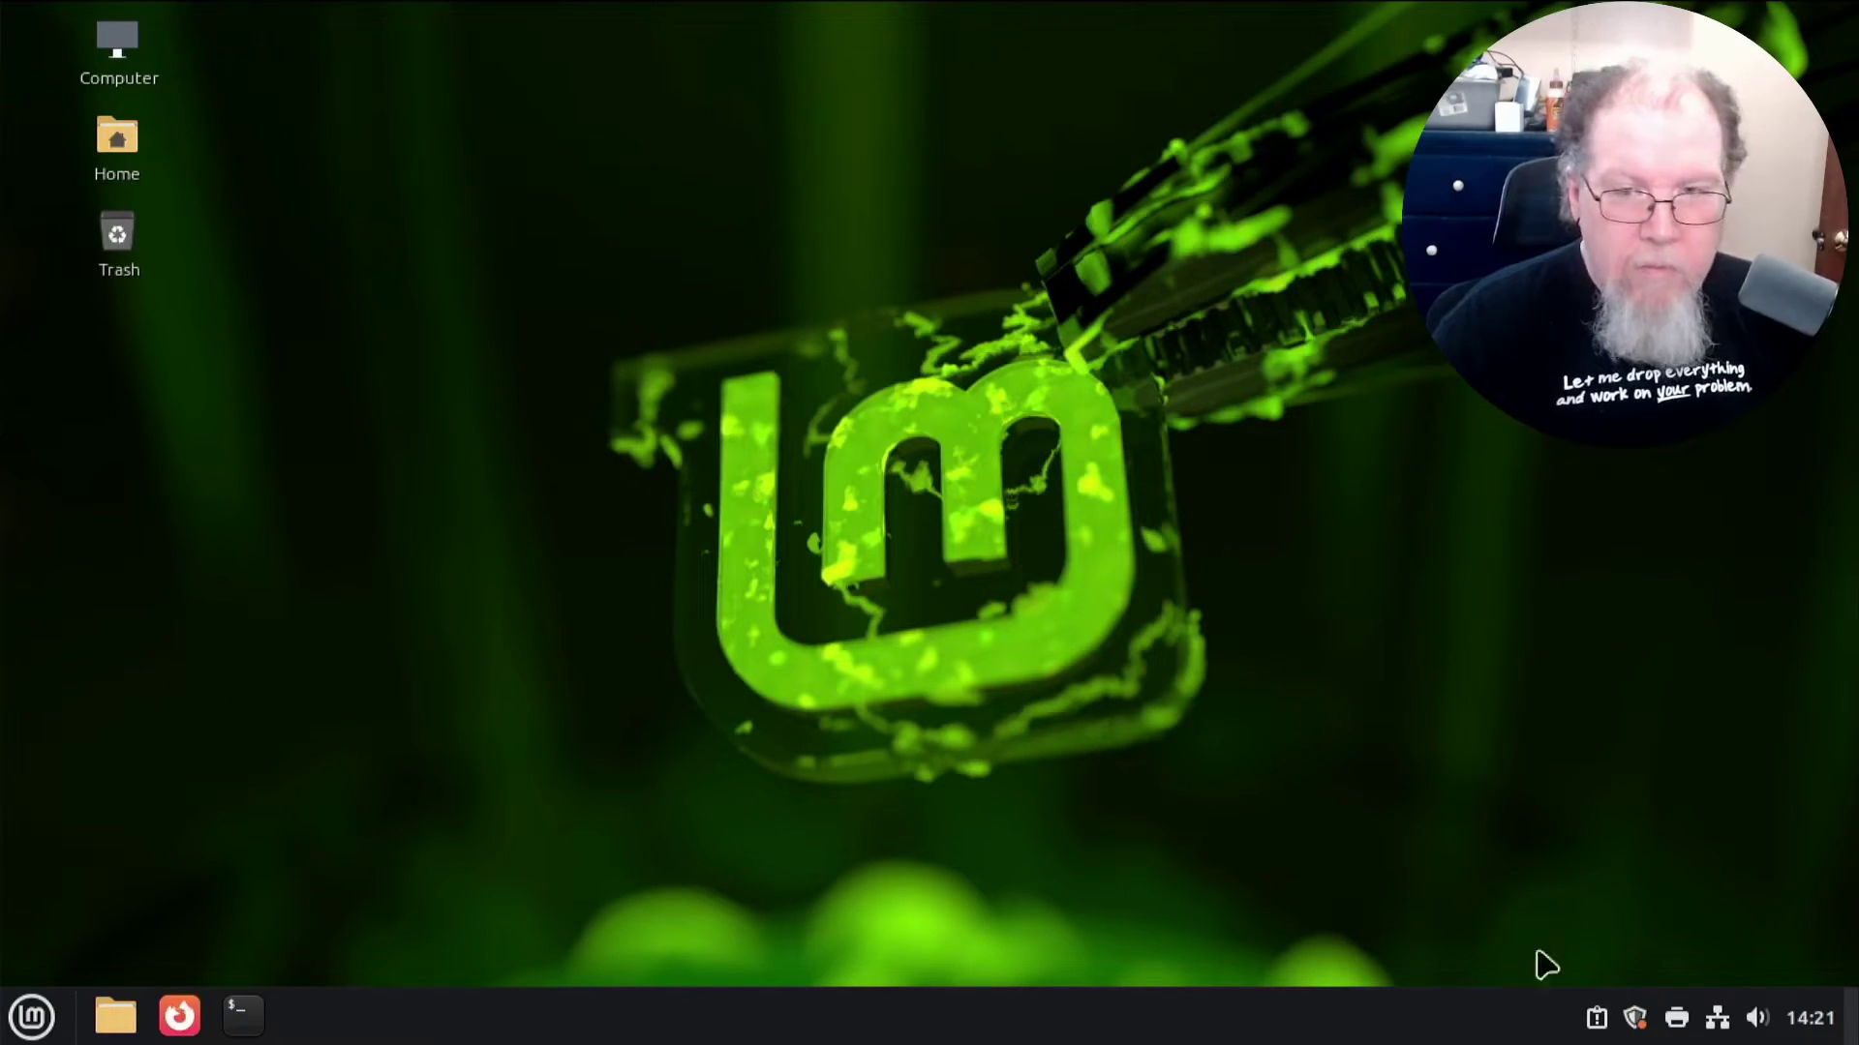
- Check the date and the calendar from the panel clock, and dismiss the calendar
mouse_move(1812, 1028)
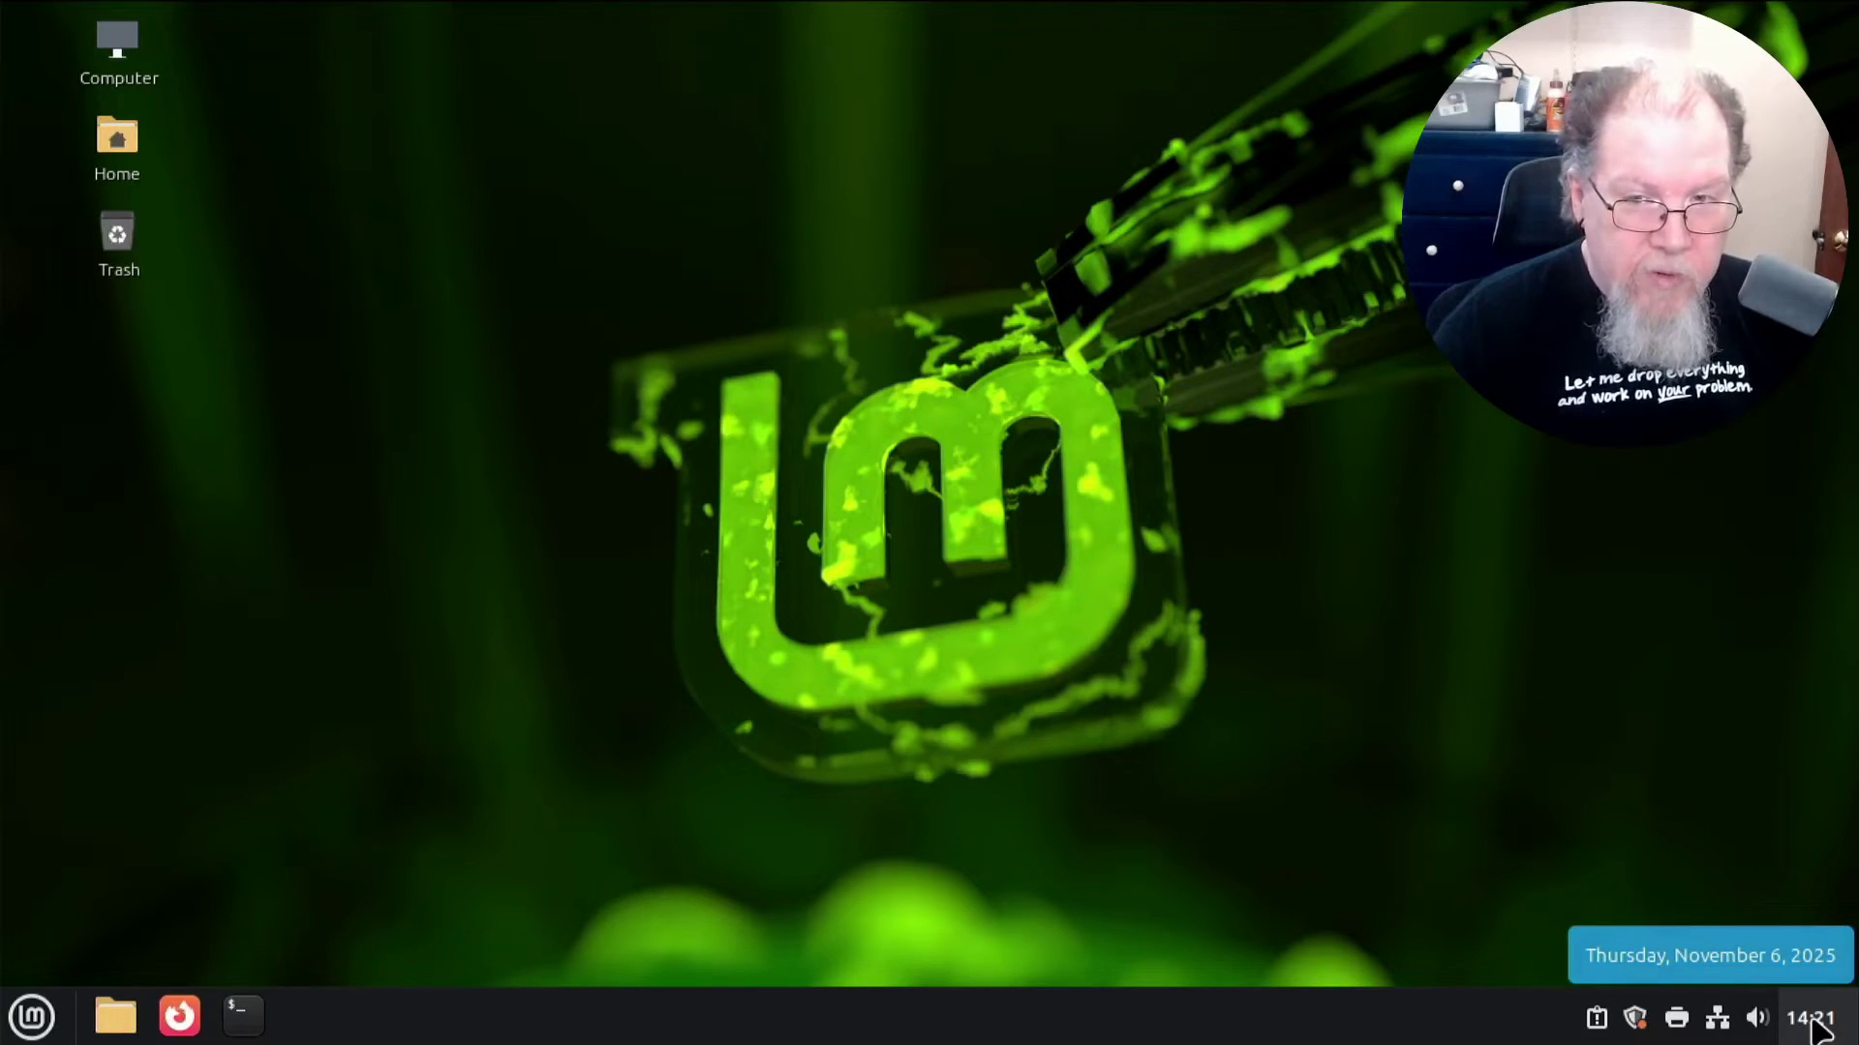
click(1810, 1024)
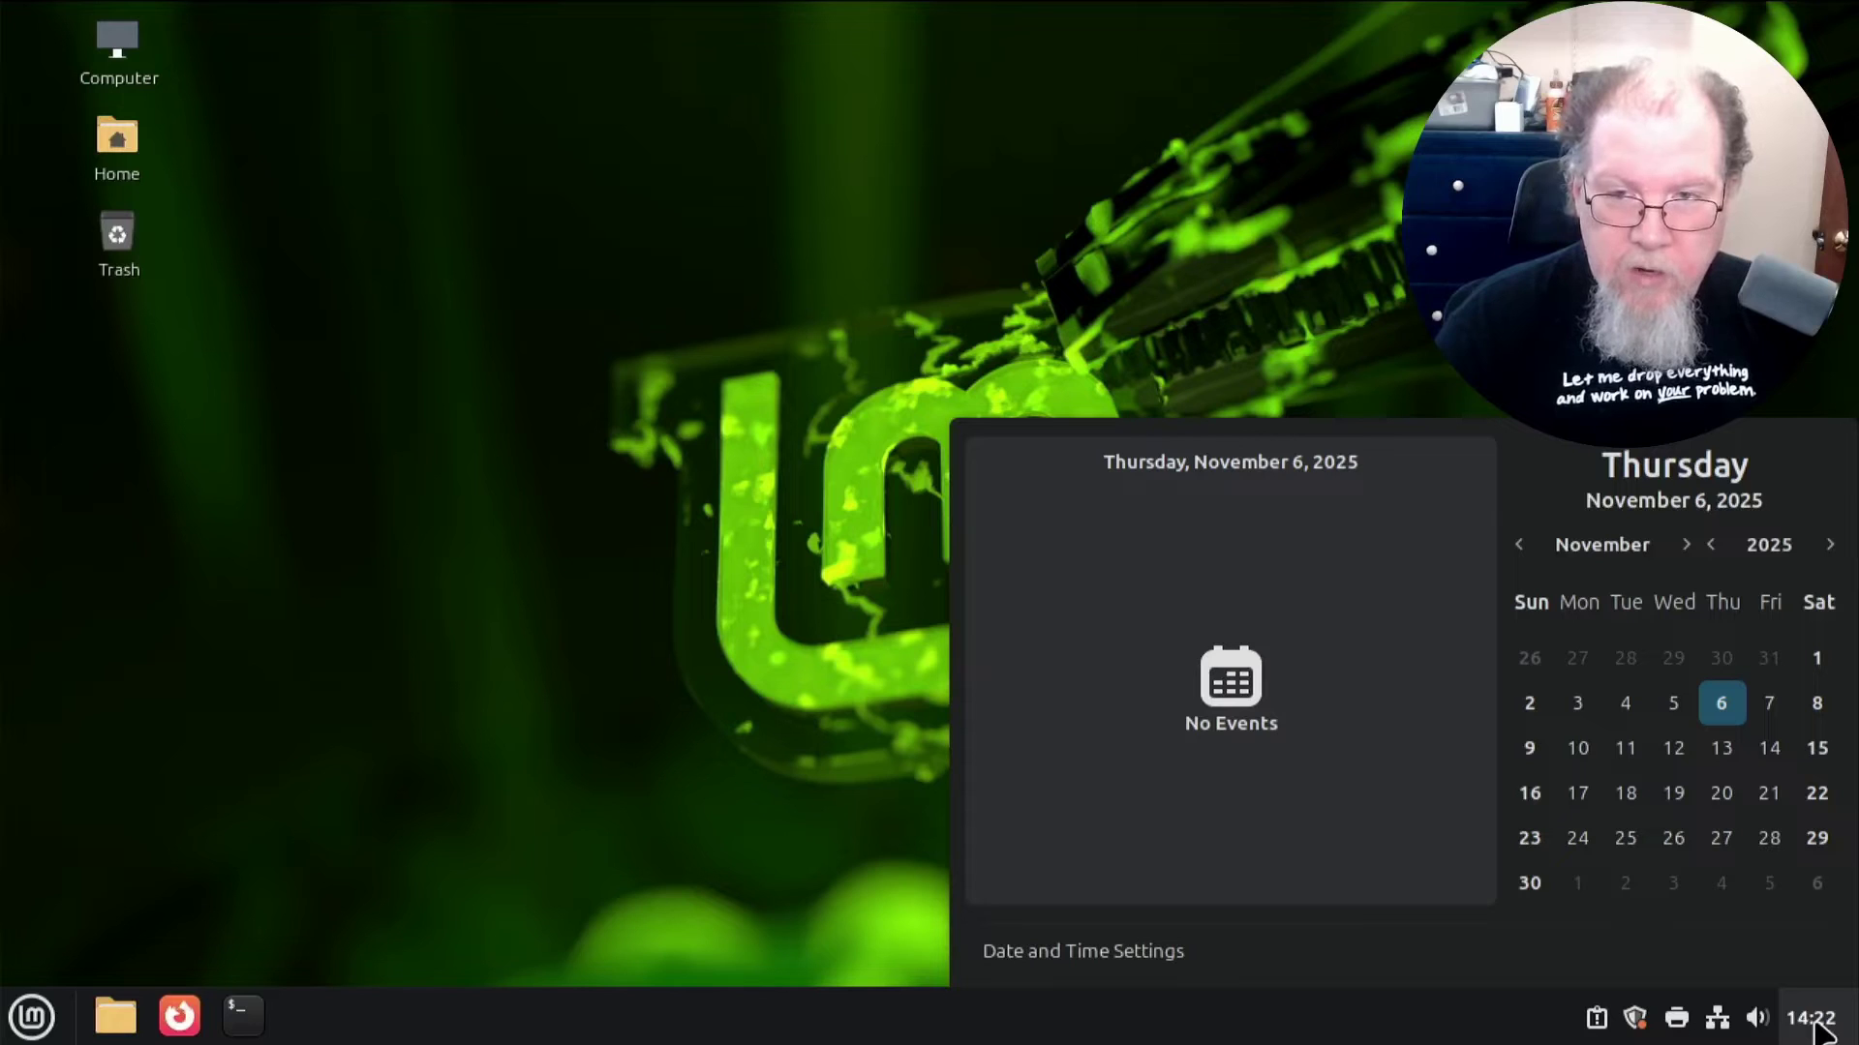
click(1818, 1029)
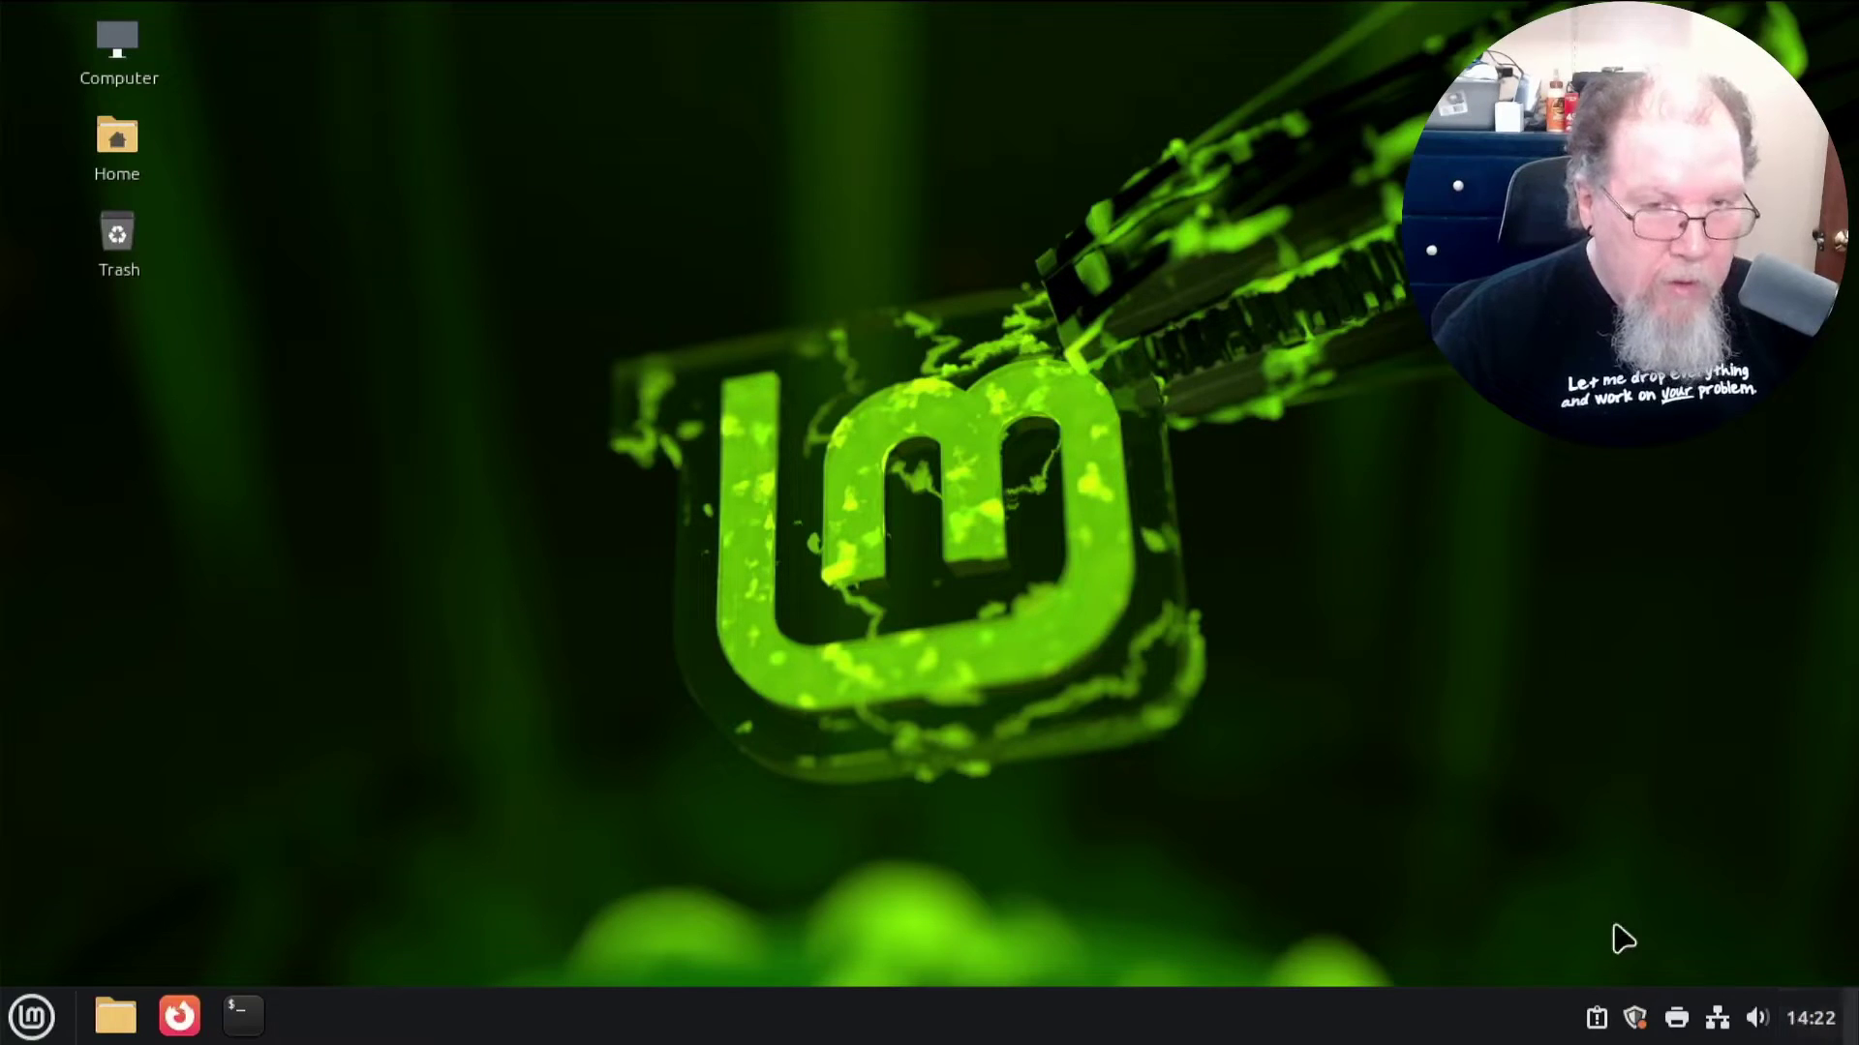
- Open the display settings from the desktop, review the monitor layout and rotation/scaling options, and close them
right_click(579, 630)
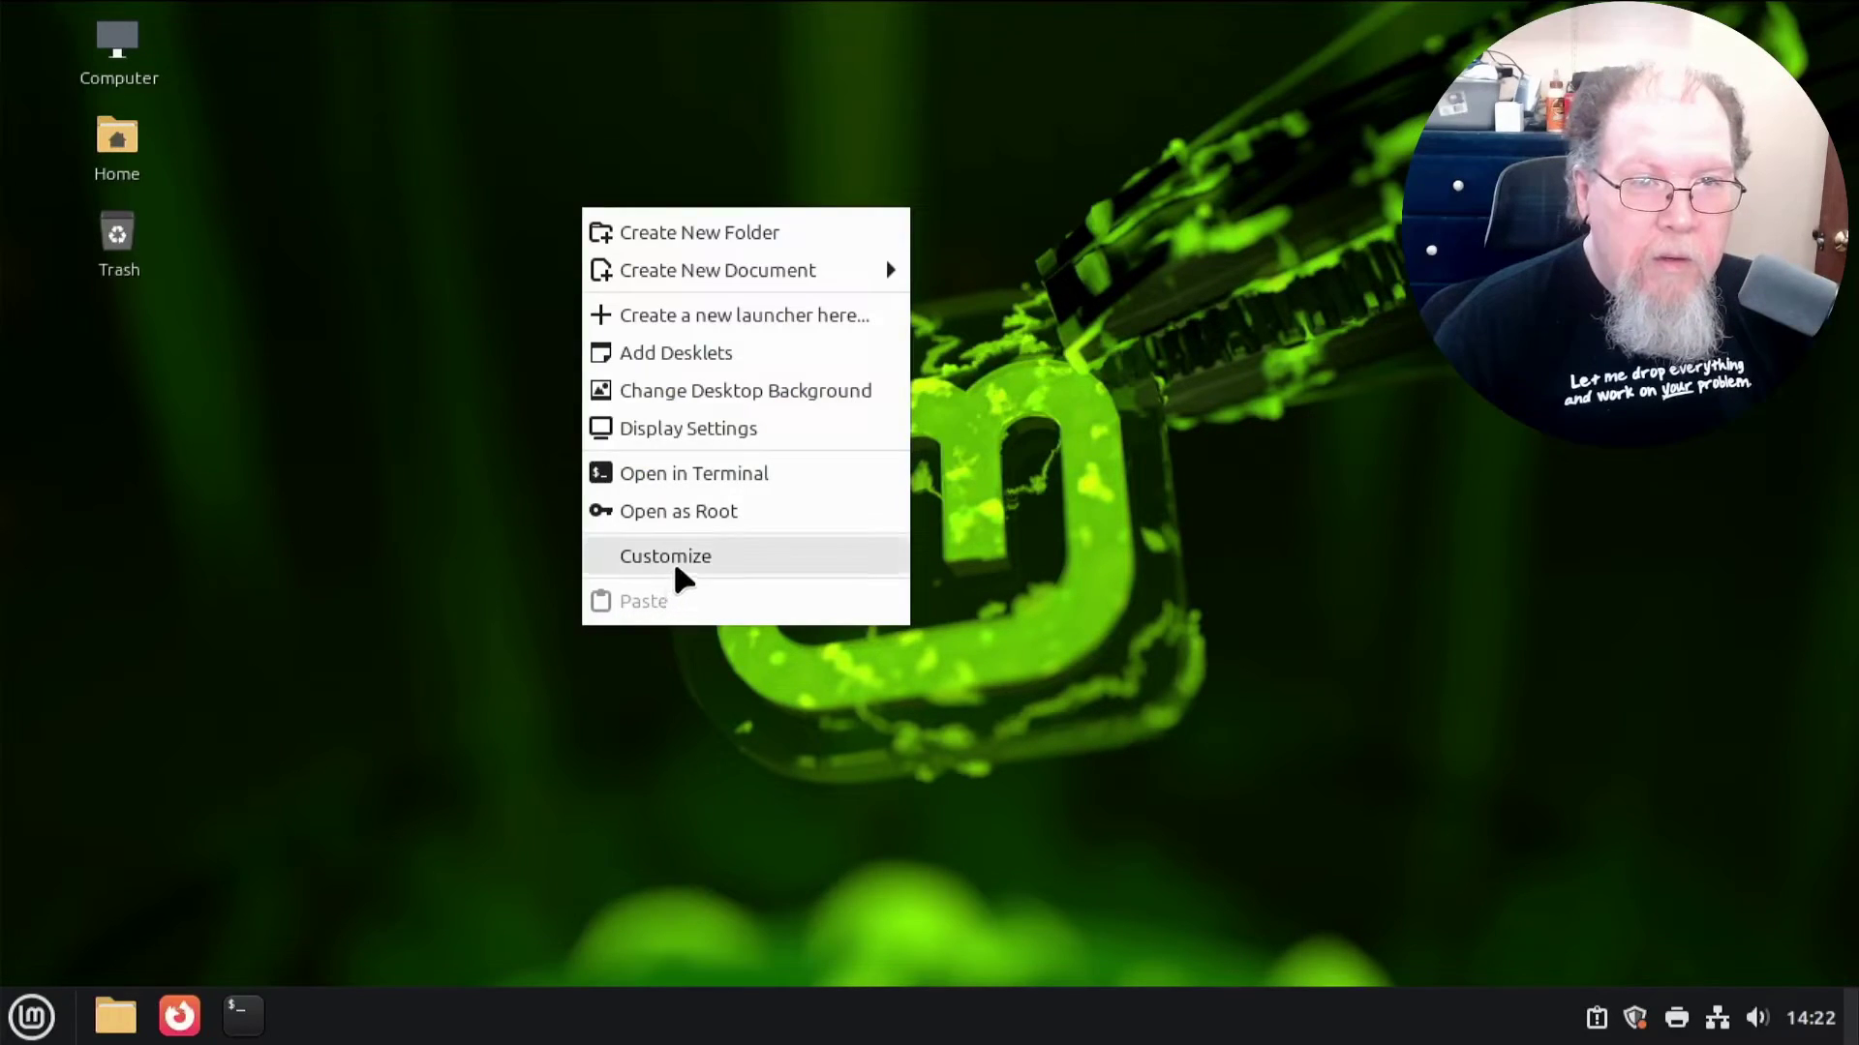
click(714, 438)
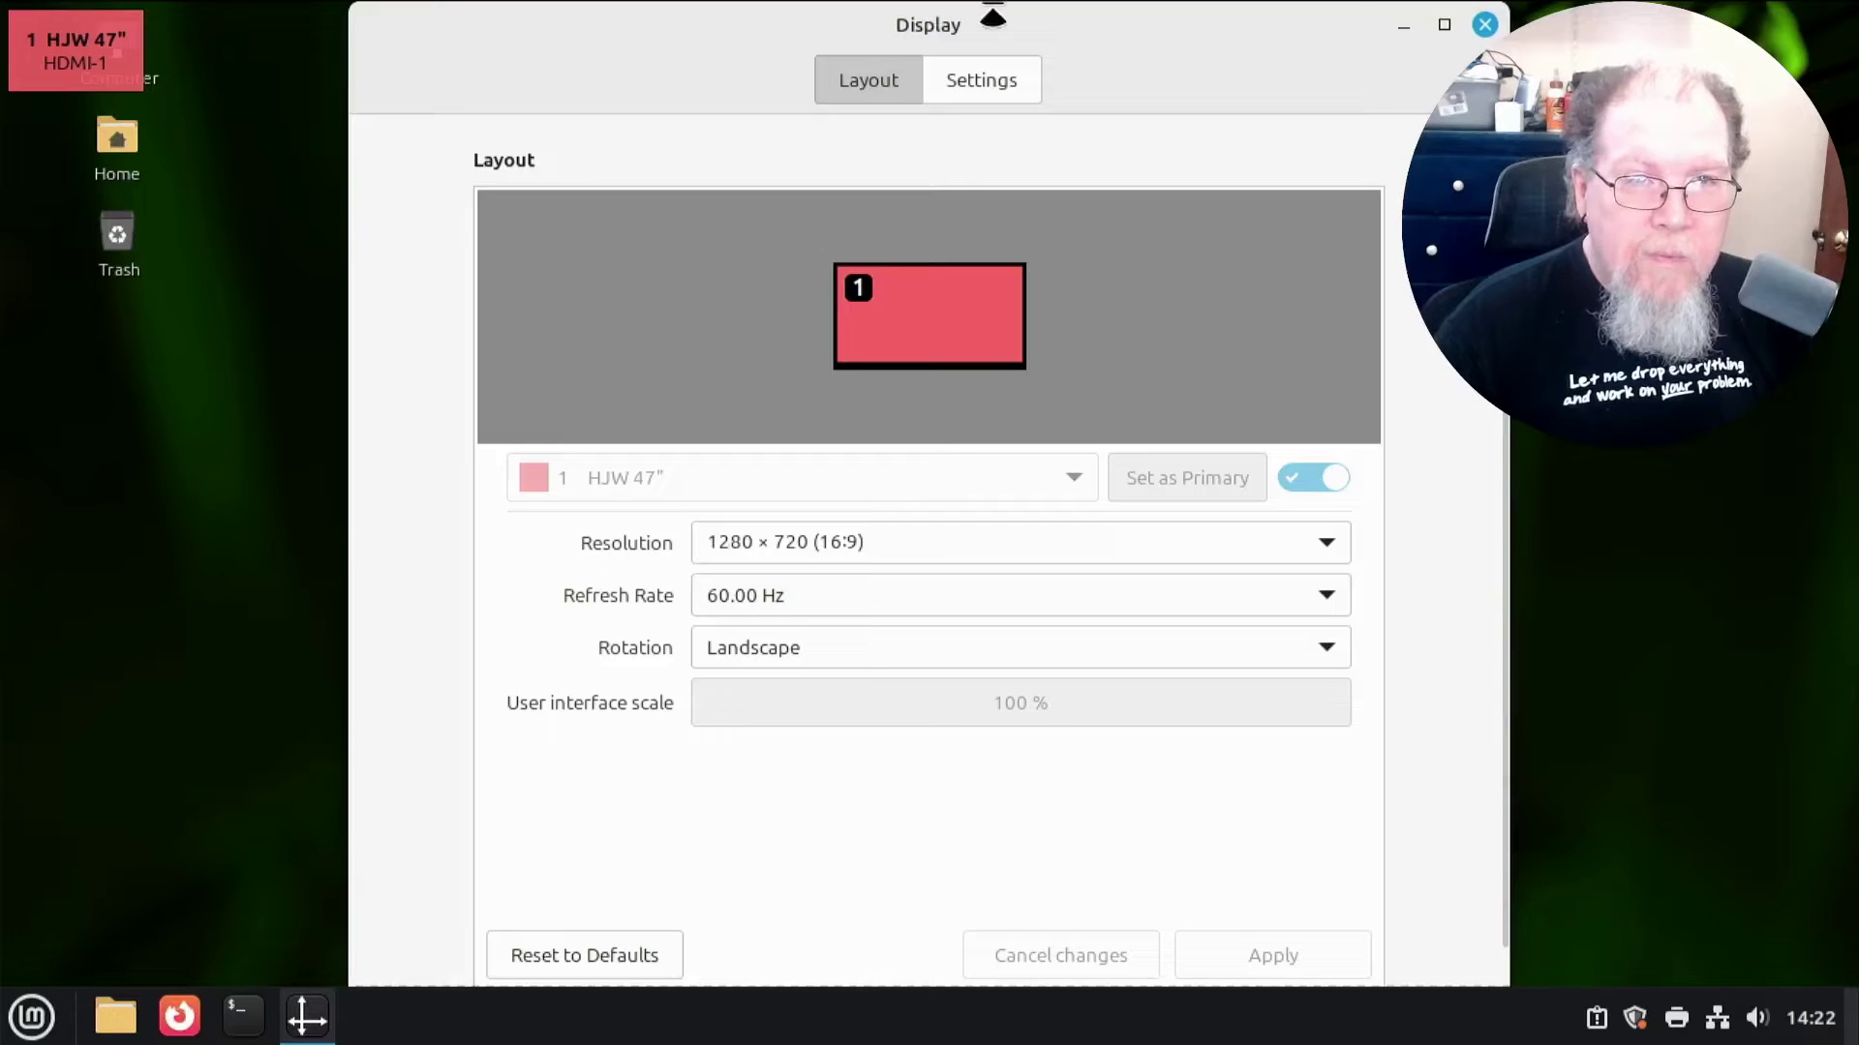
click(996, 79)
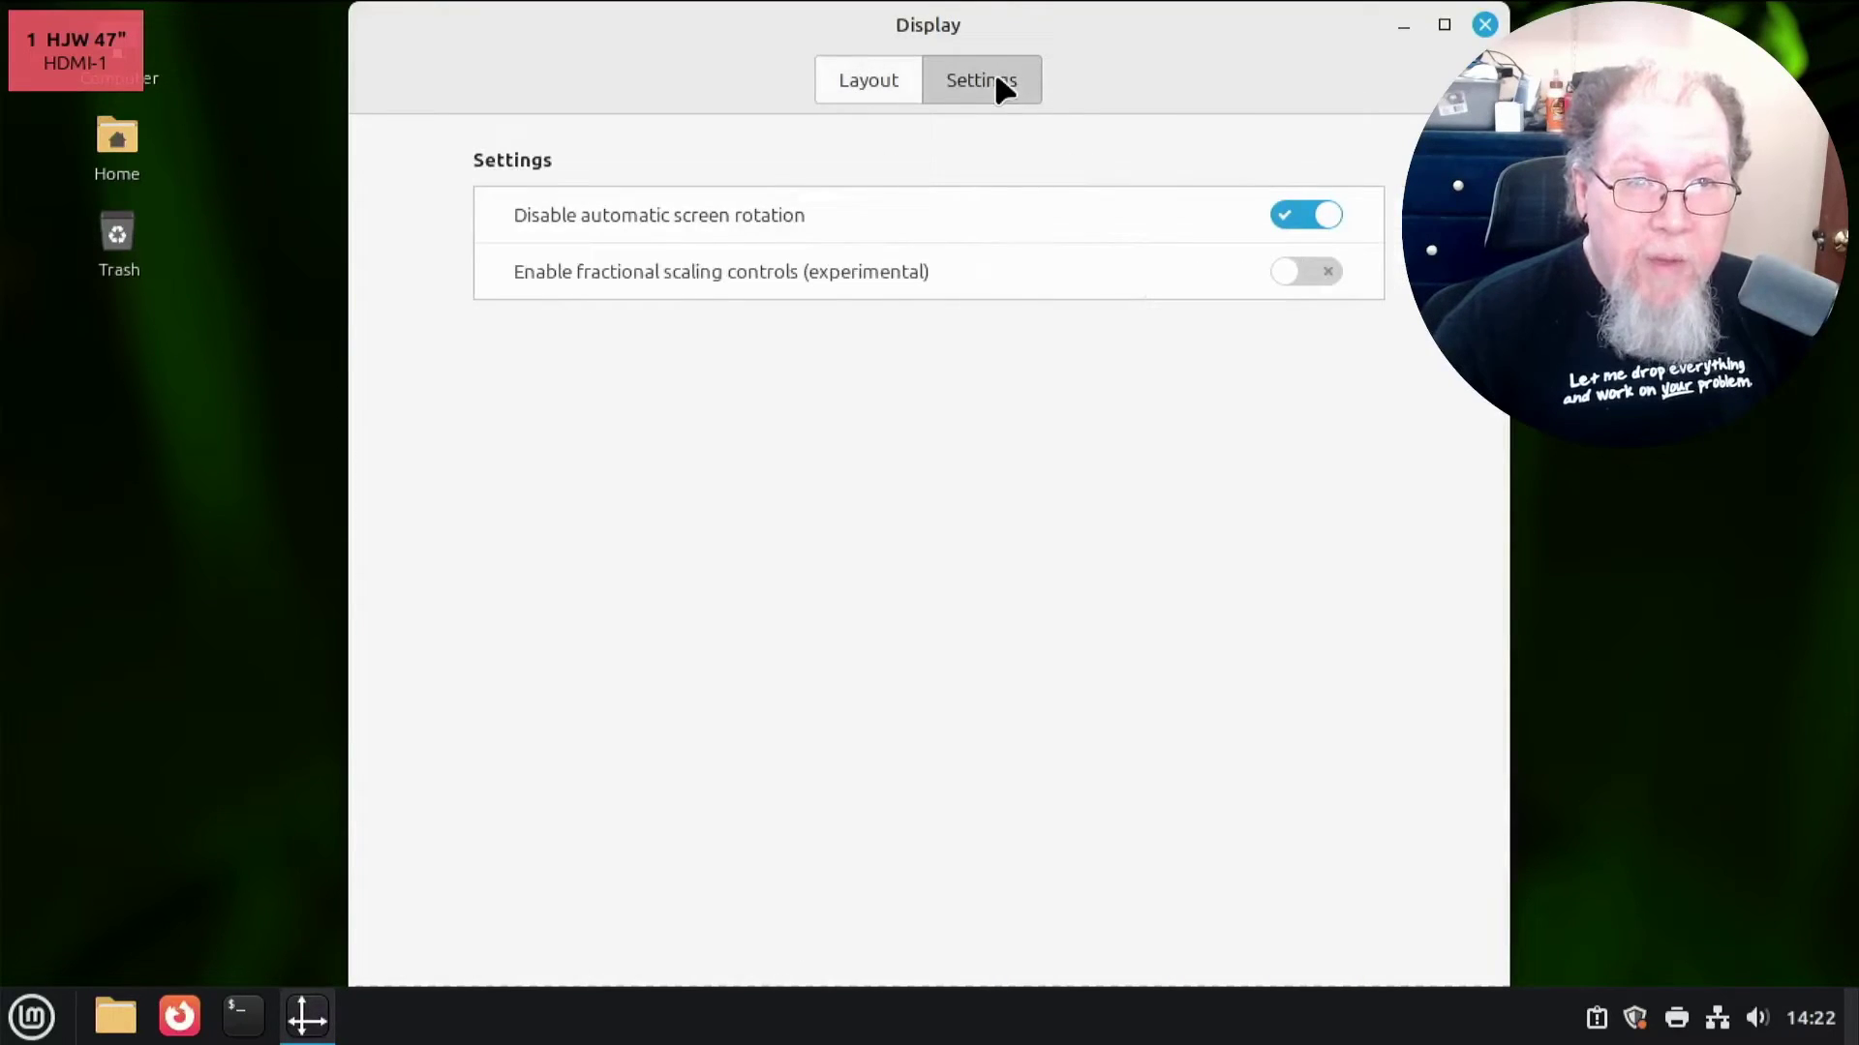
click(1488, 27)
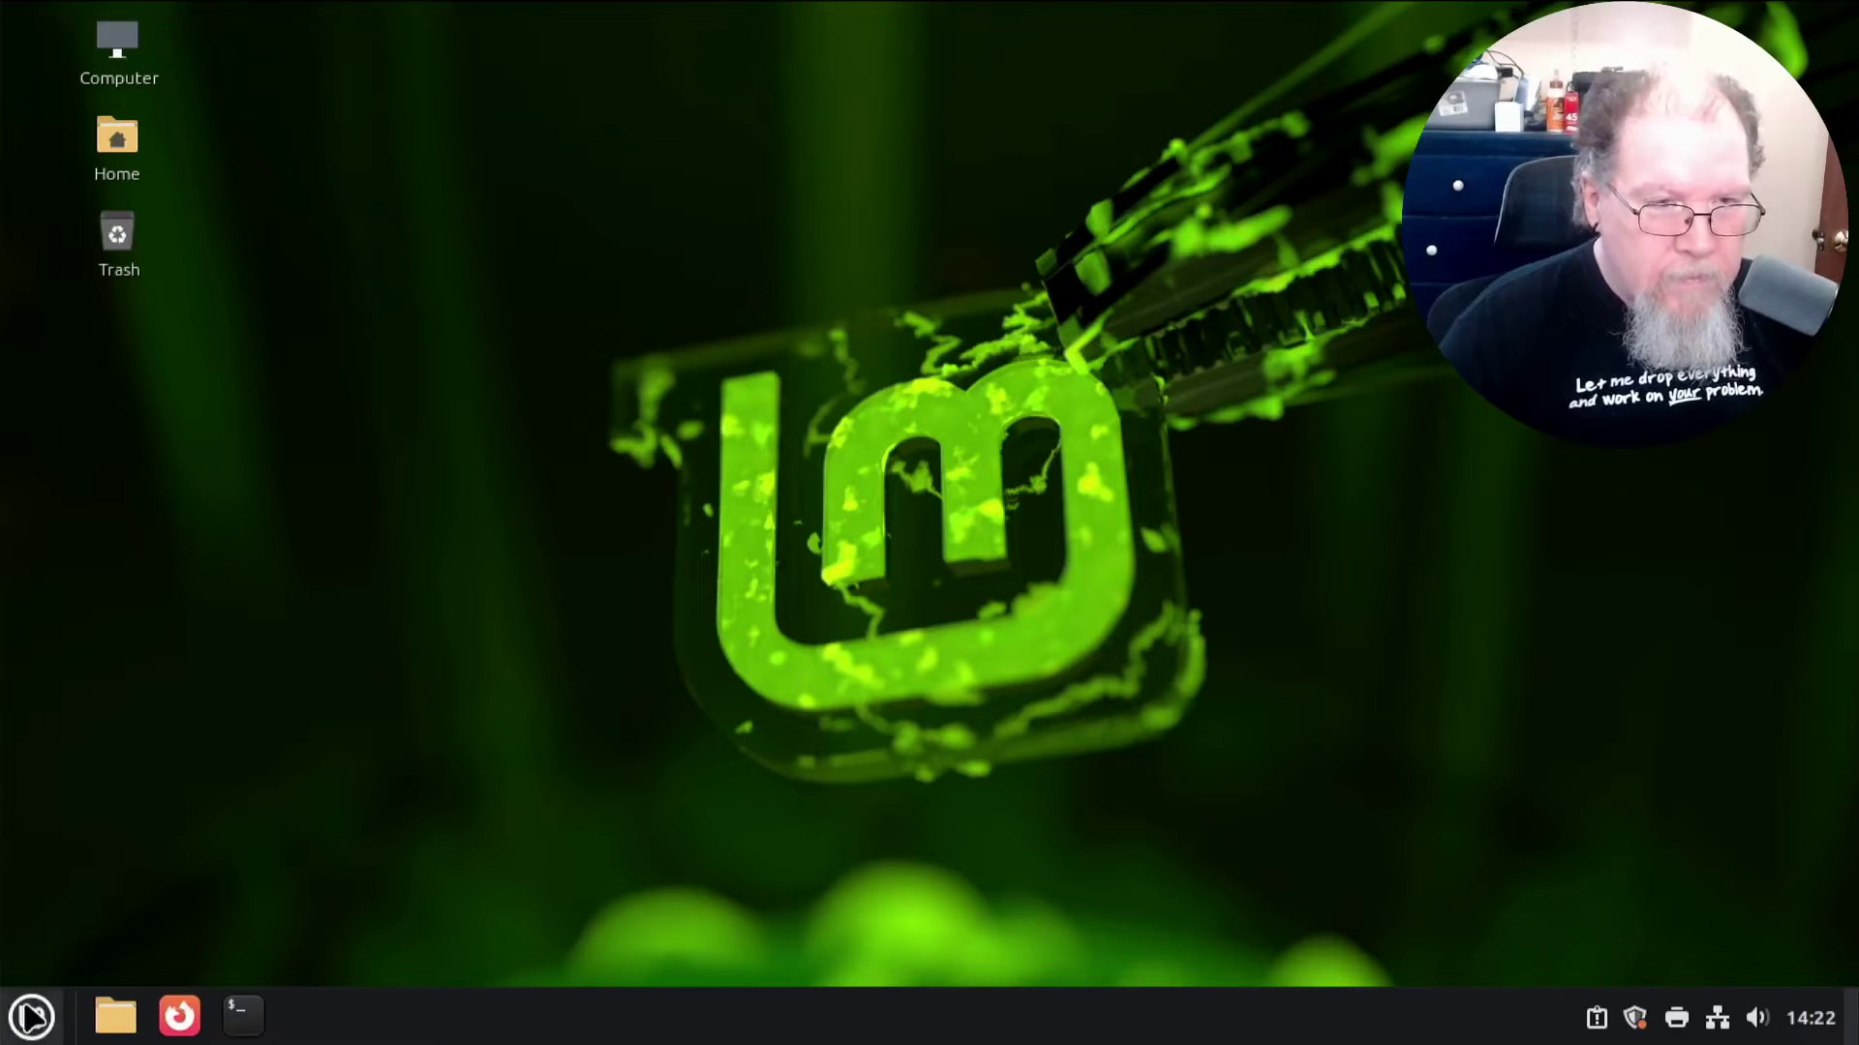
- Open the Power Management preferences and set the screen to never turn off when inactive
click(31, 1016)
mouse_move(306, 702)
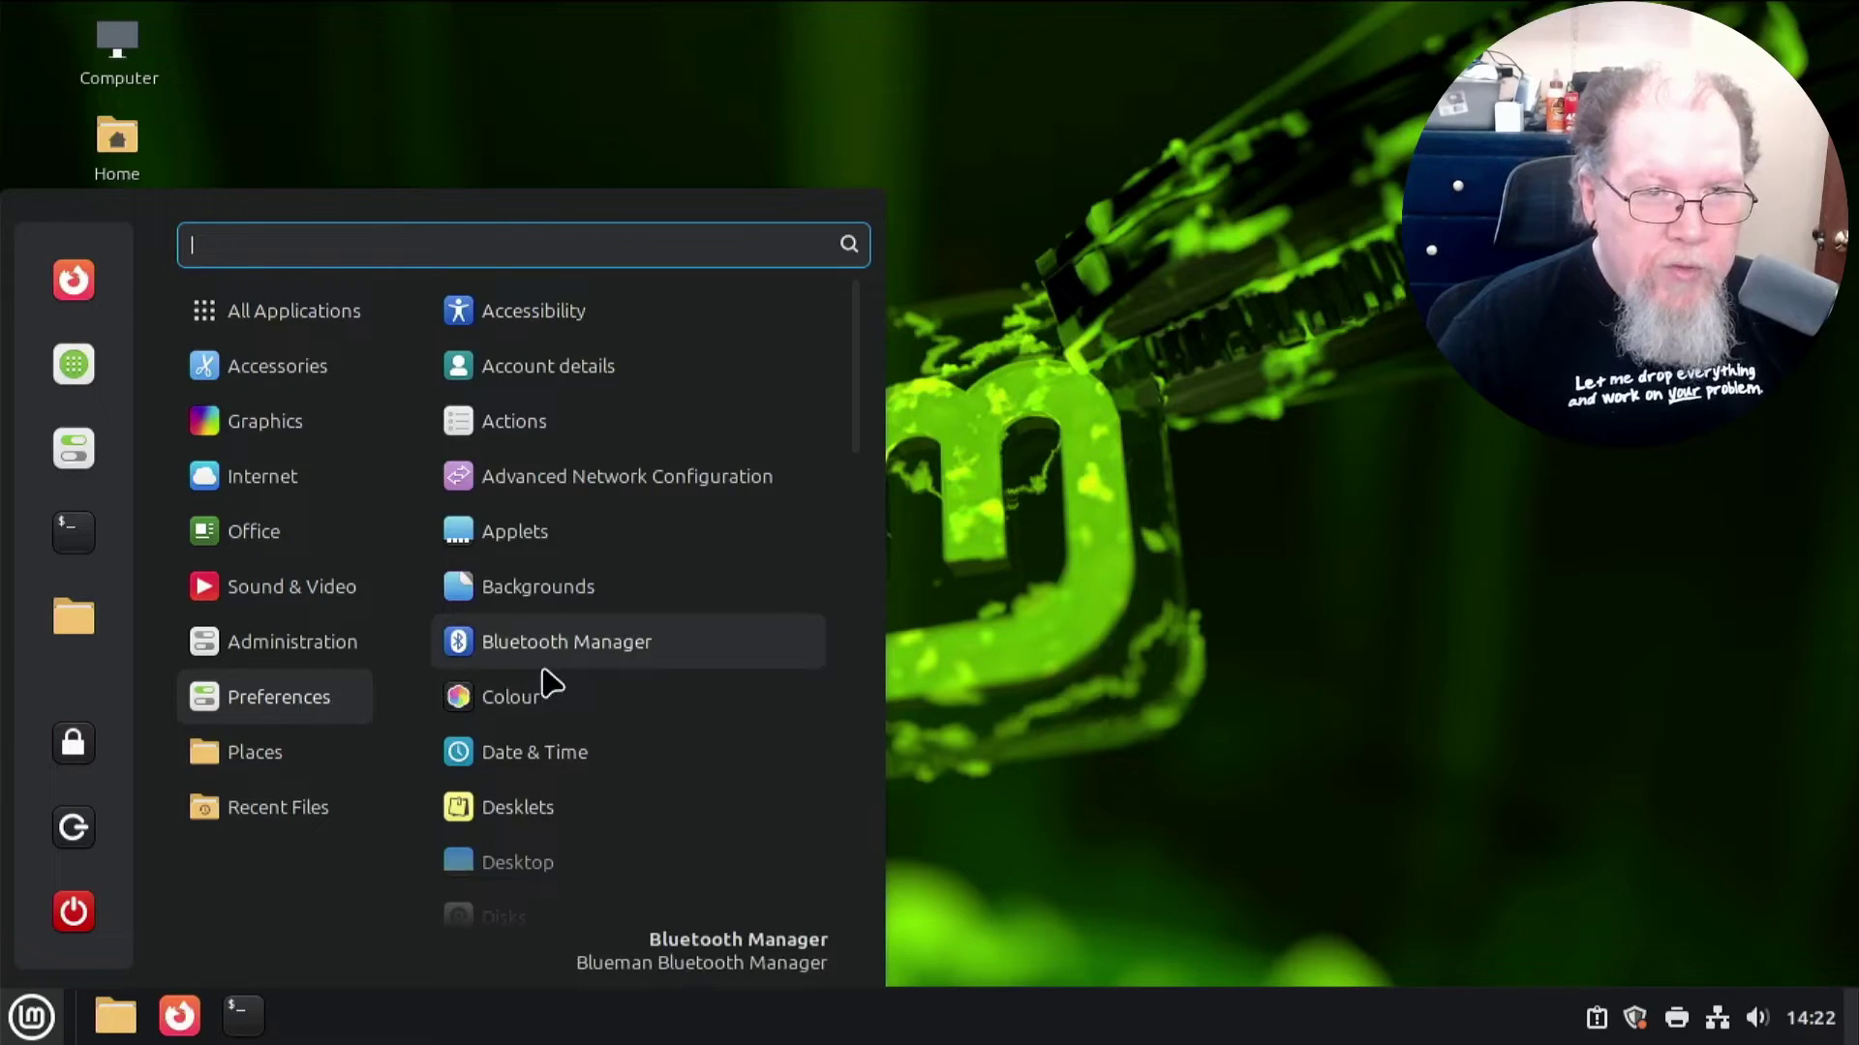
scroll(547, 683, down, 5)
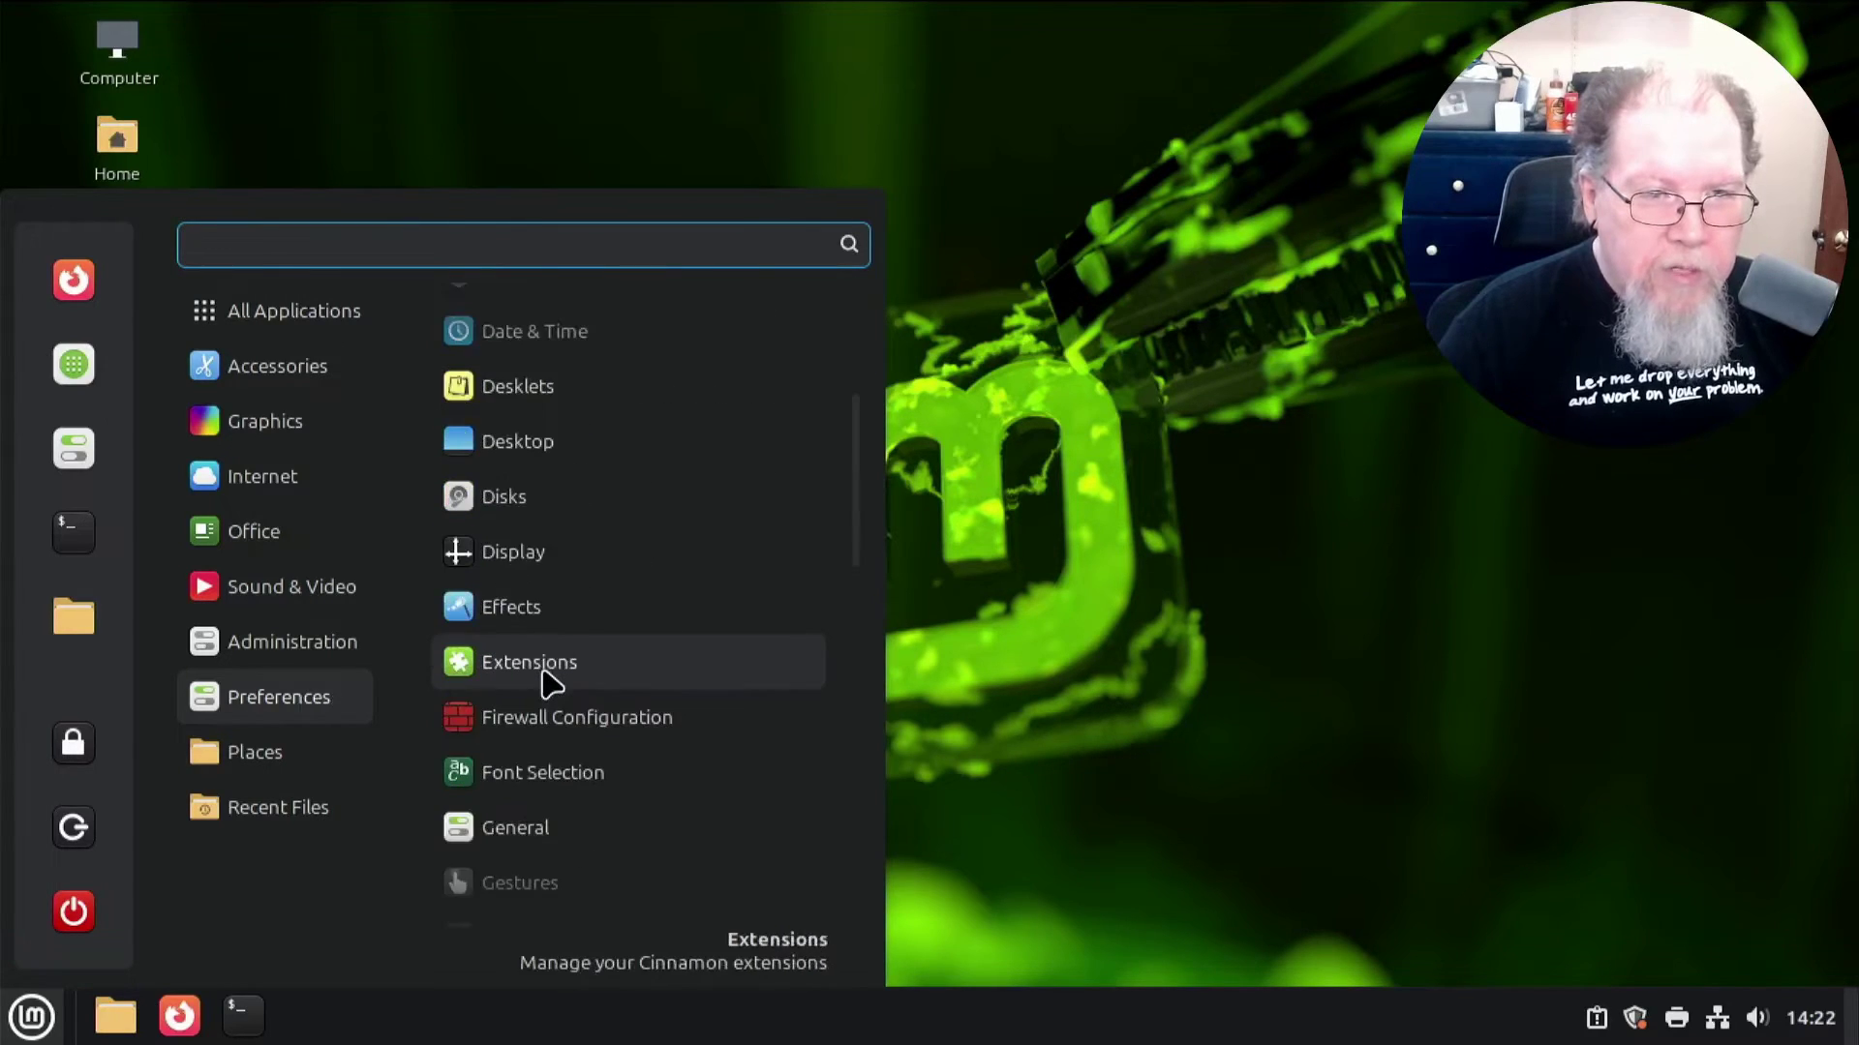
scroll(547, 683, down, 9)
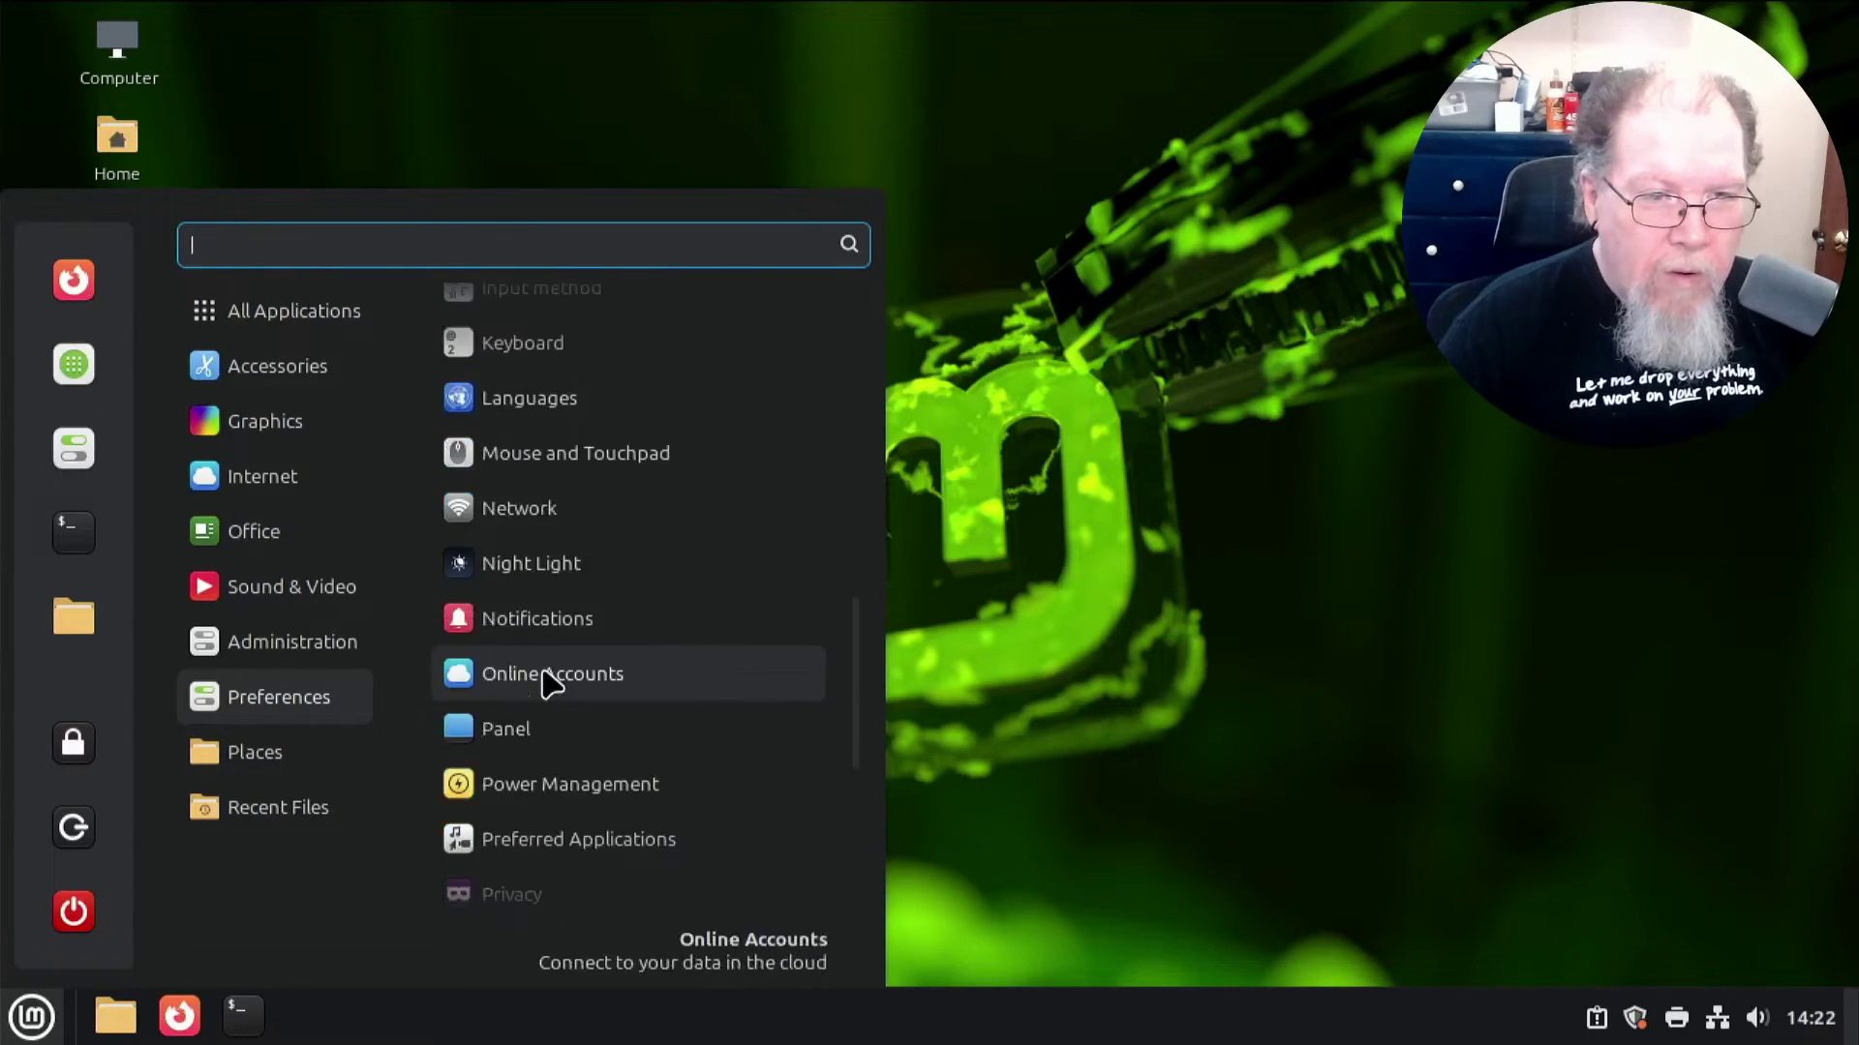
scroll(549, 684, down, 2)
click(558, 705)
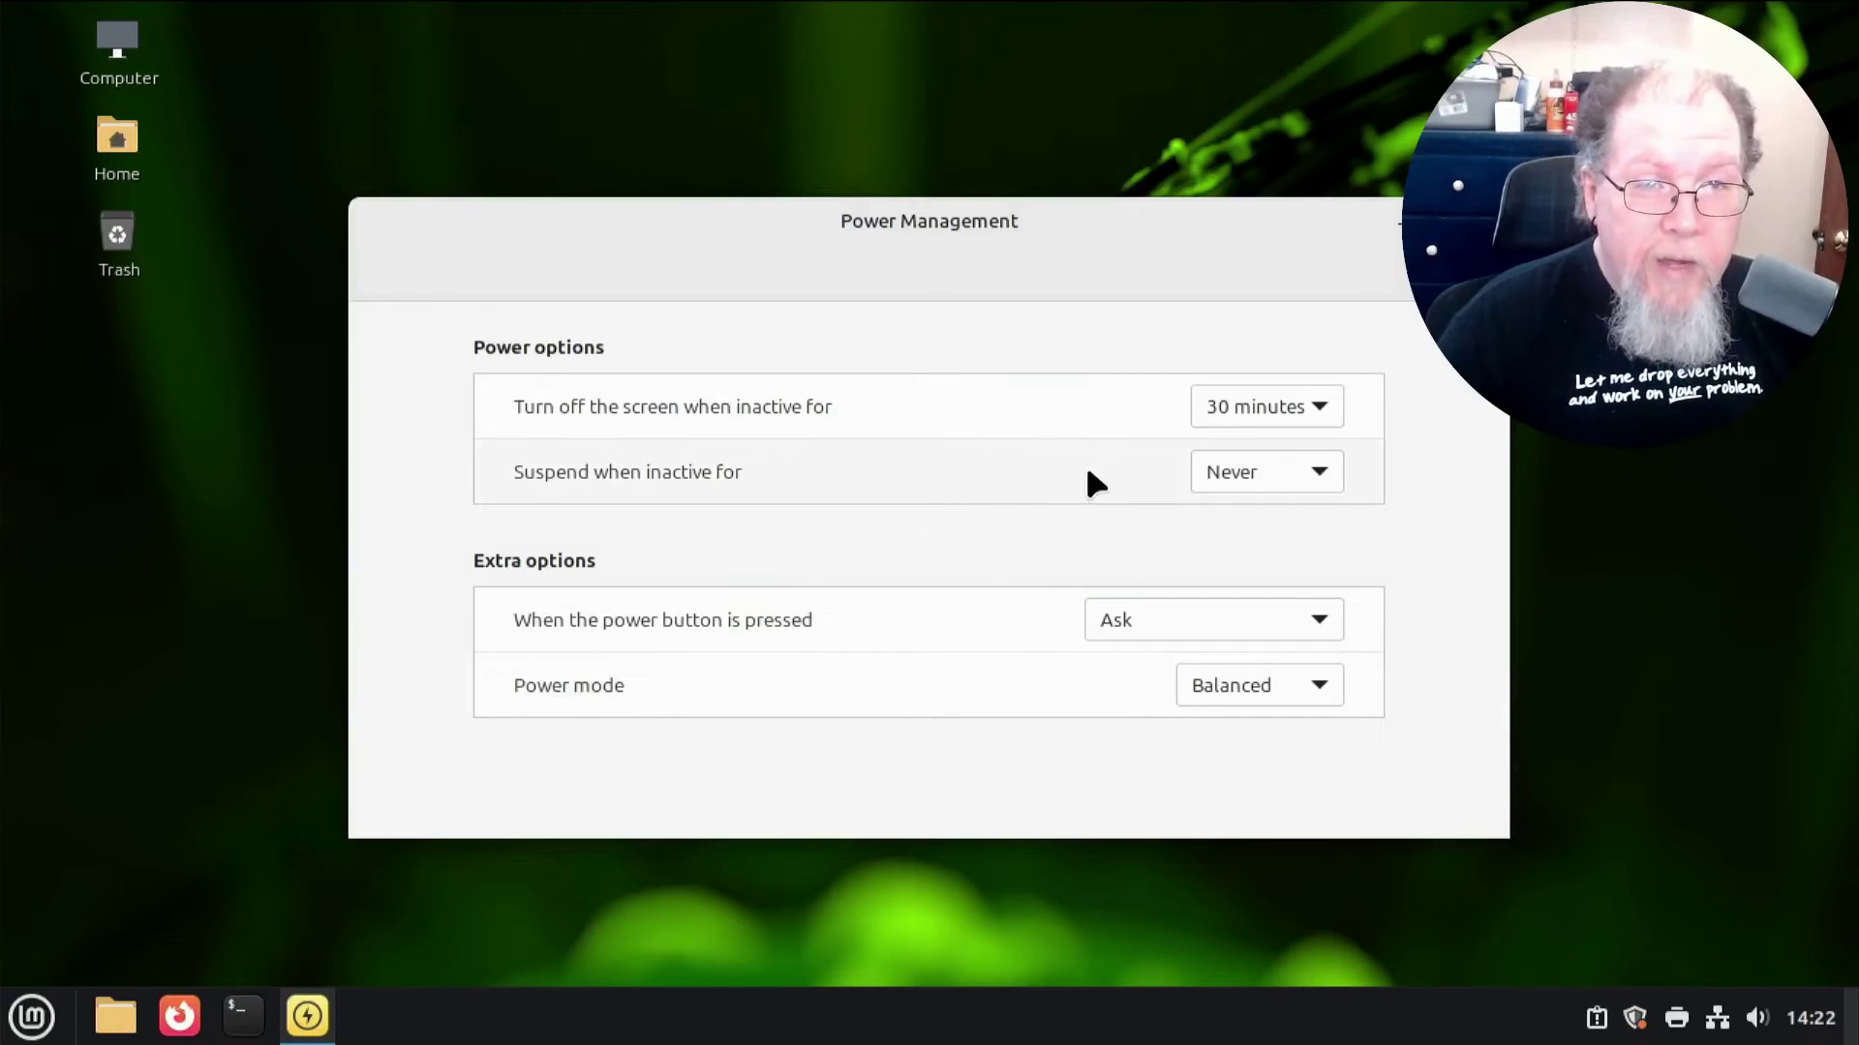
click(1318, 408)
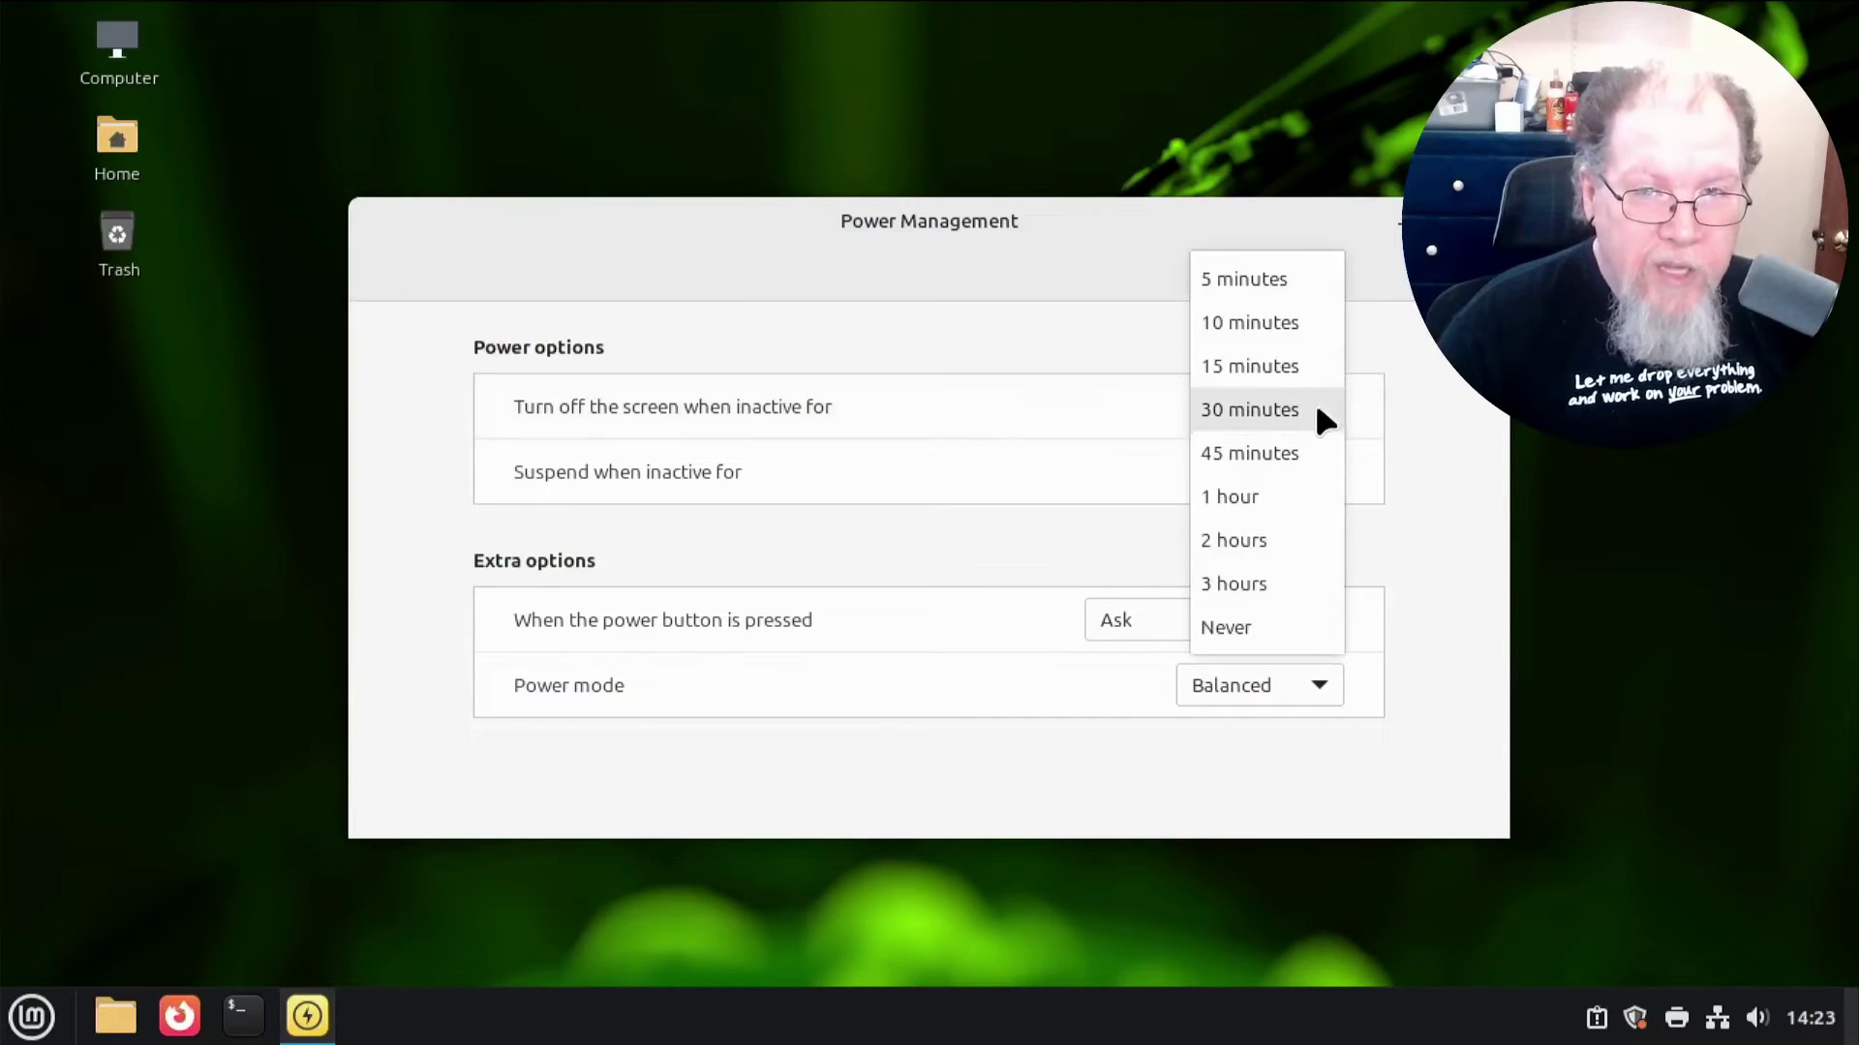
click(1249, 635)
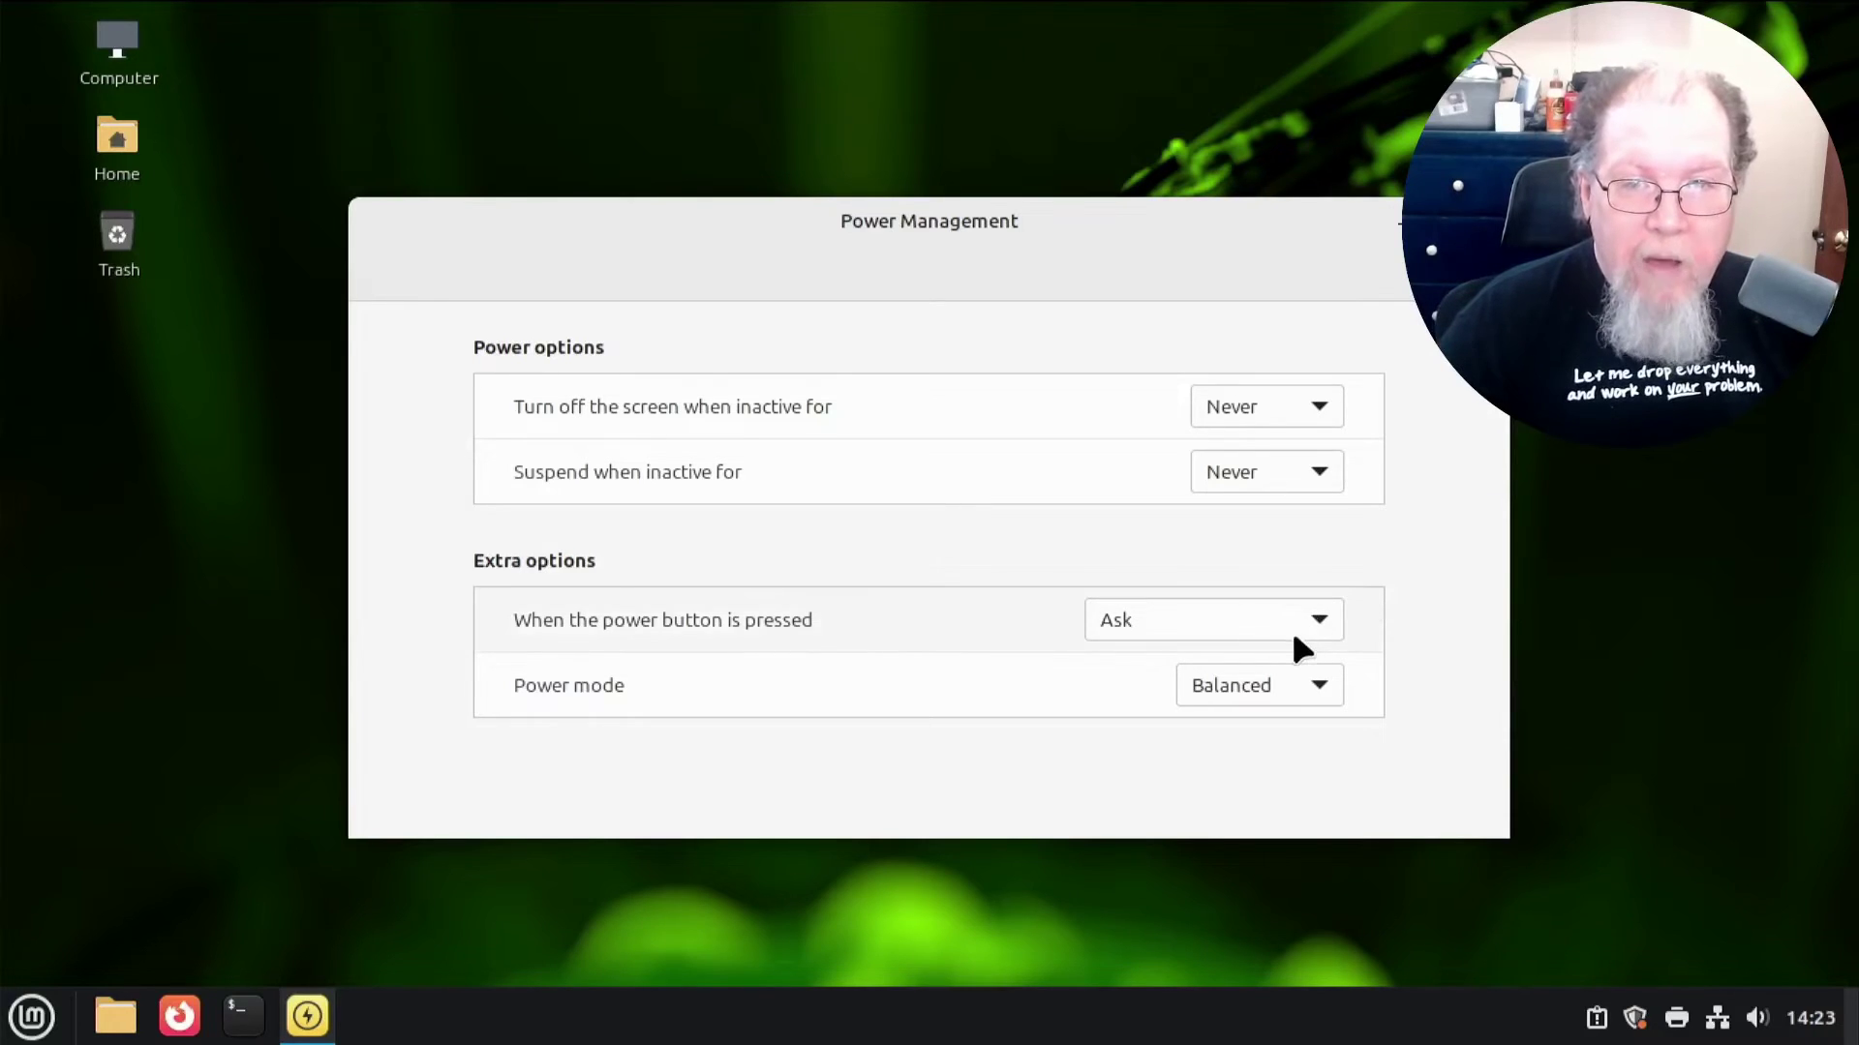
- Review the power button and power mode choices, keeping Ask and Balanced, and close Power Management
click(1322, 634)
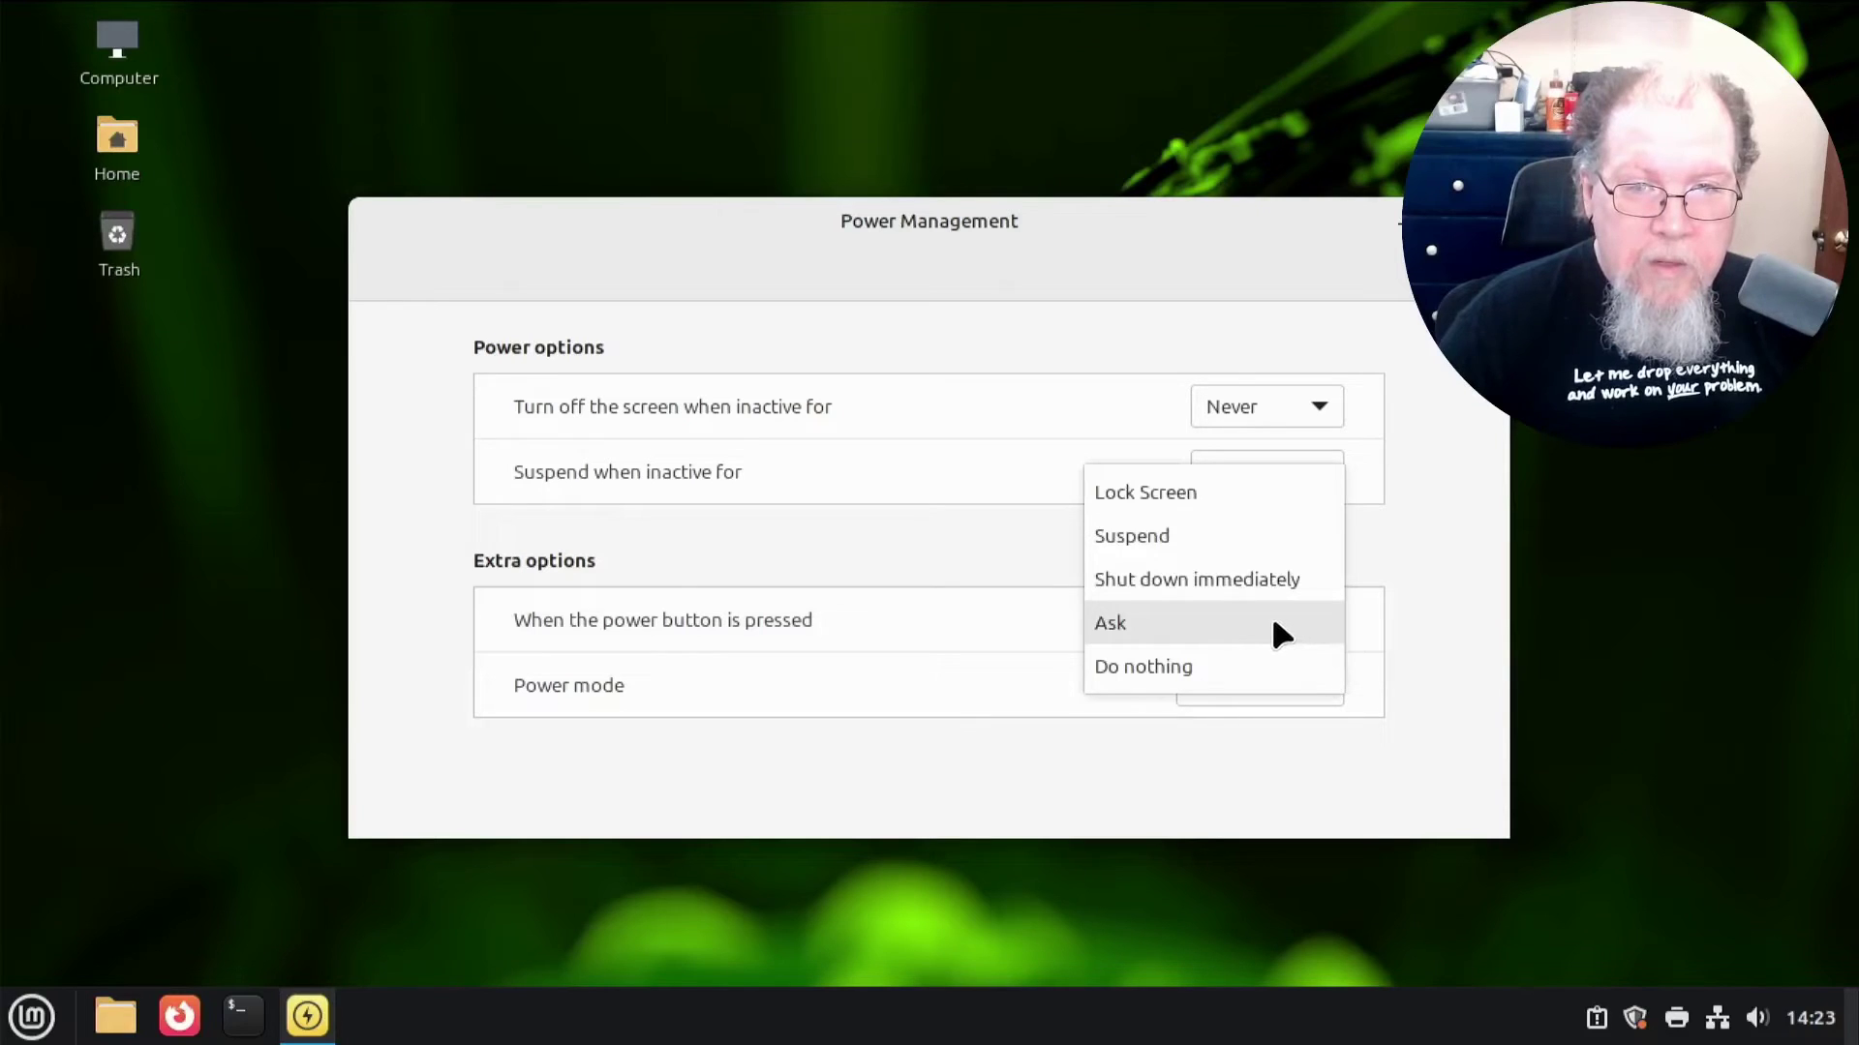
click(1138, 637)
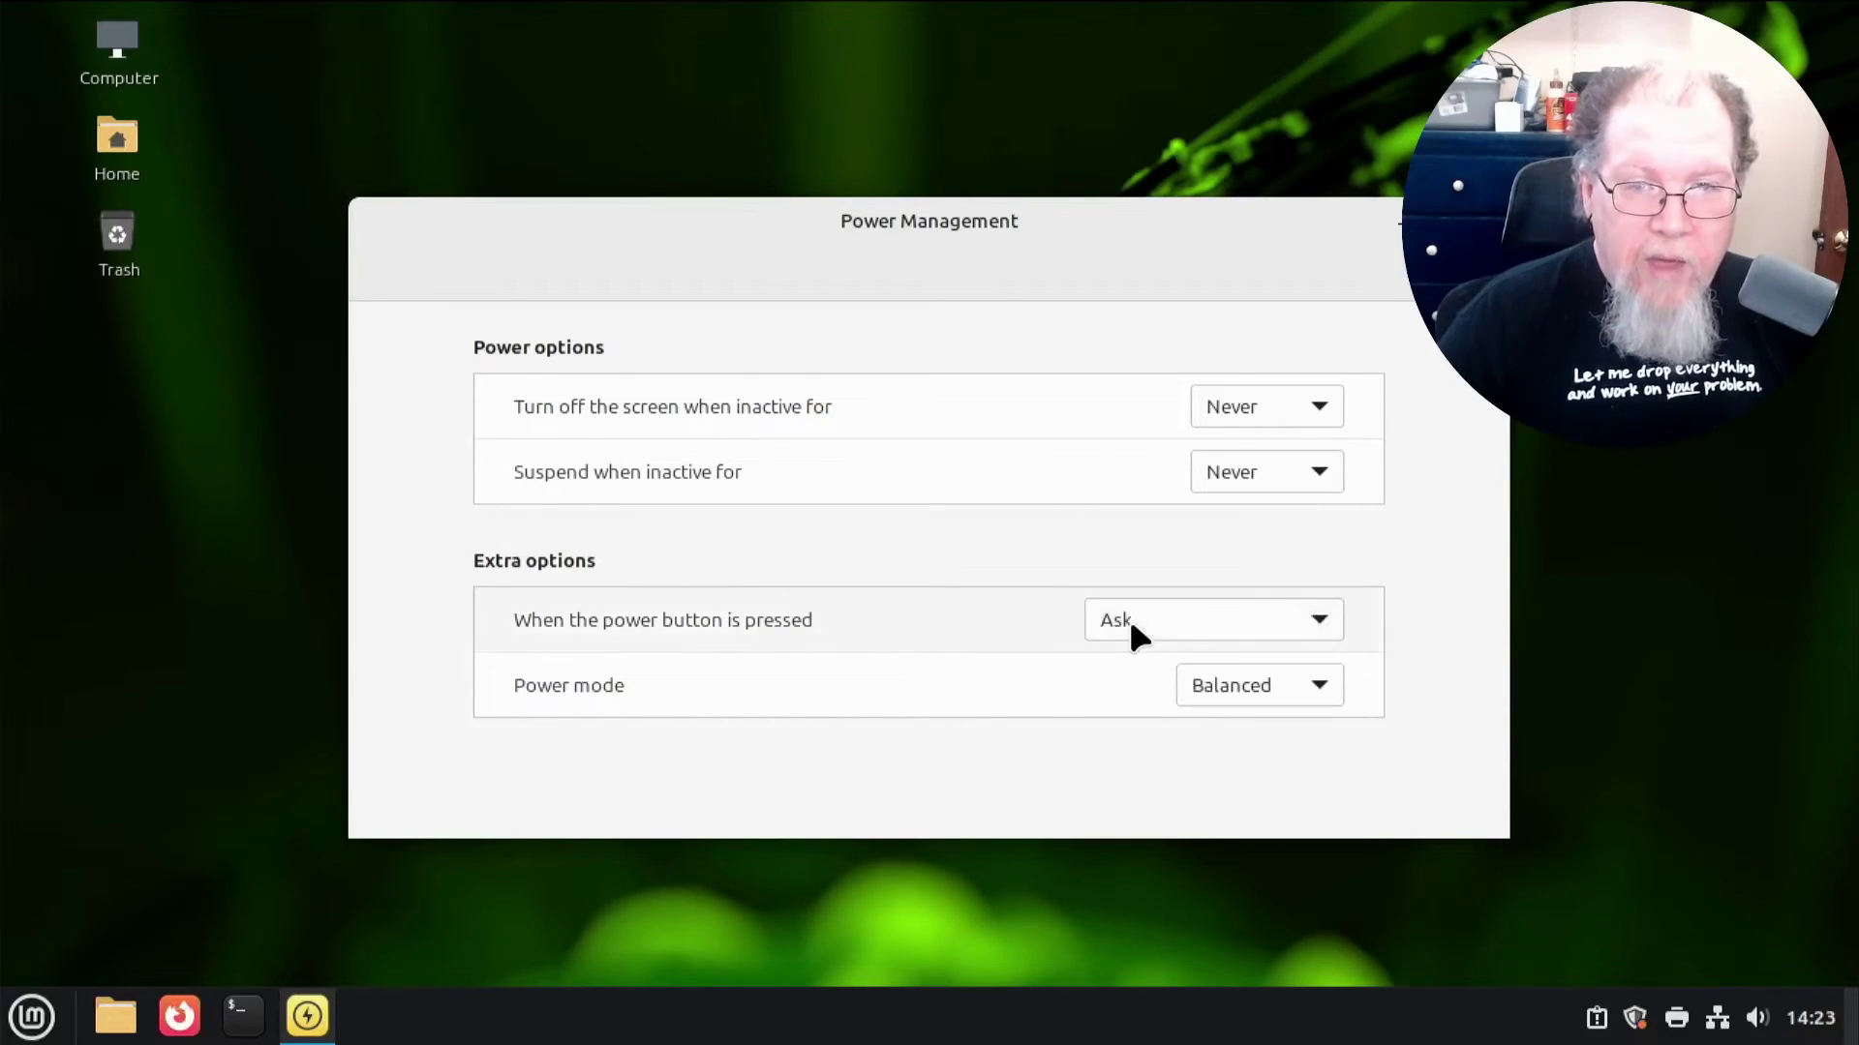
click(1307, 693)
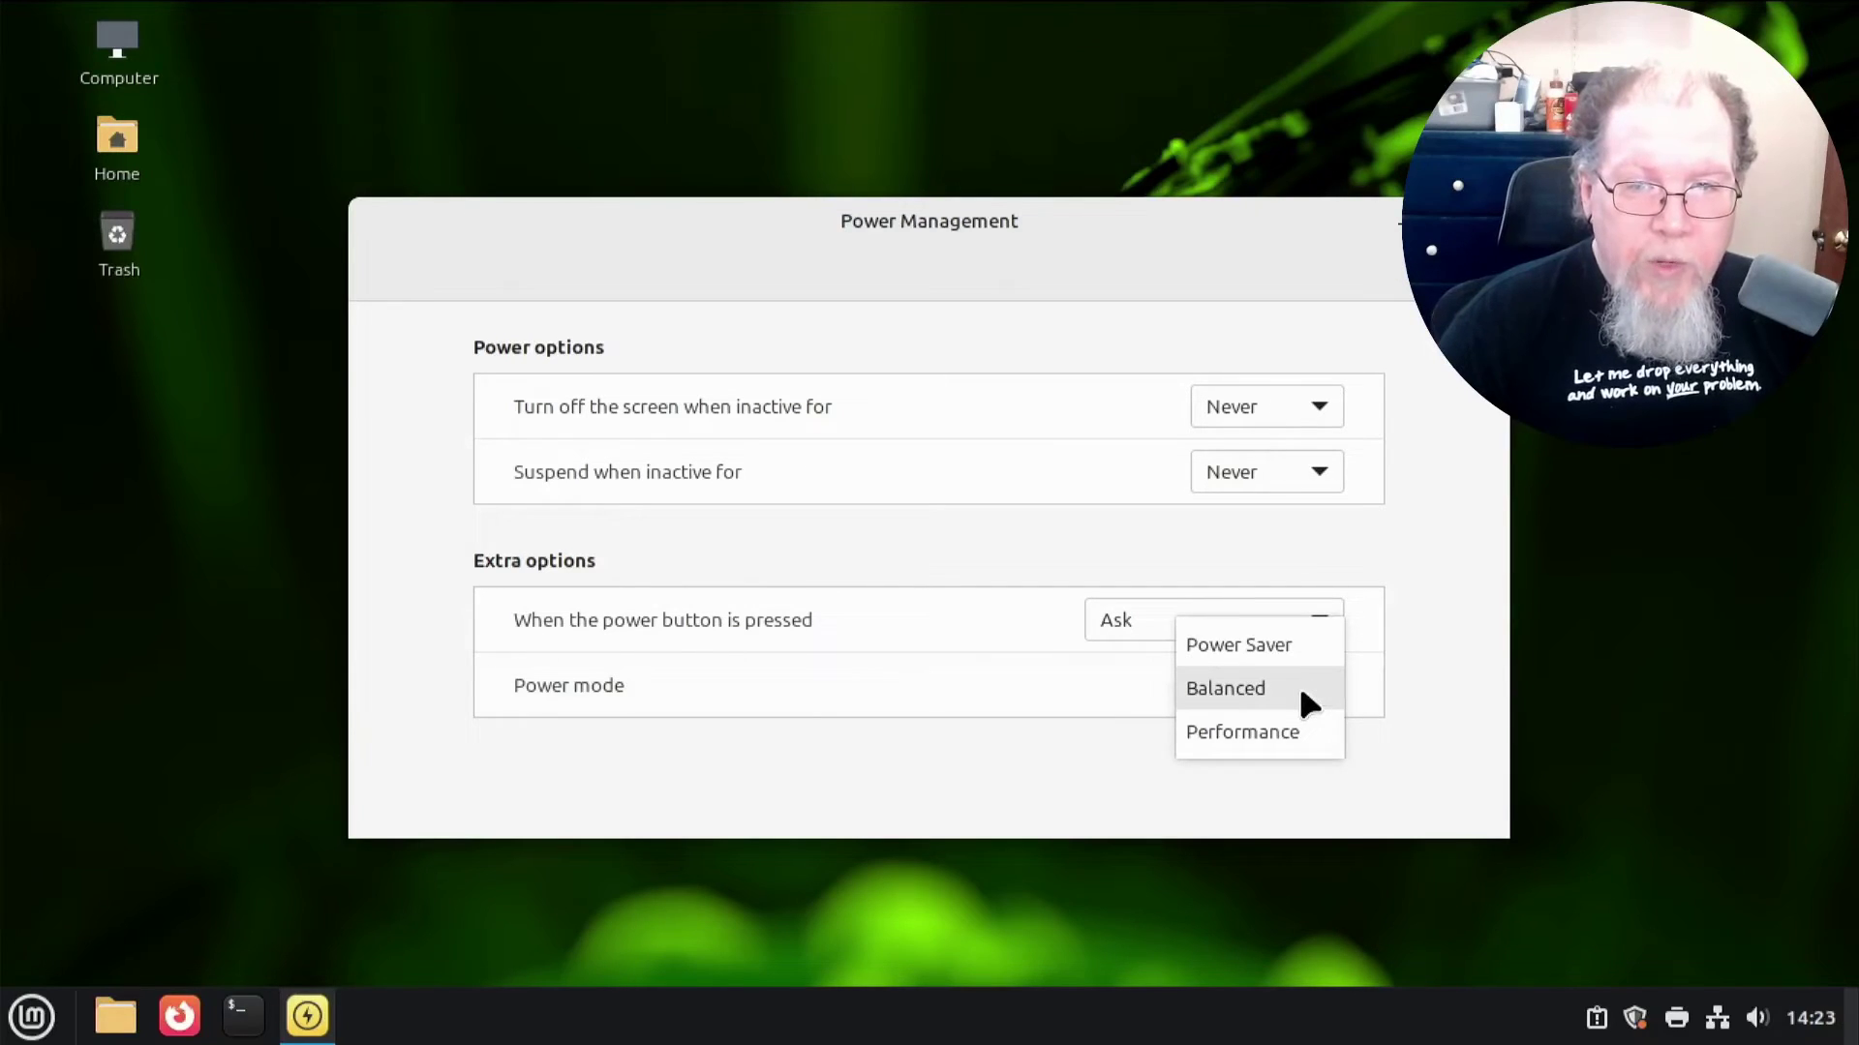
click(1301, 694)
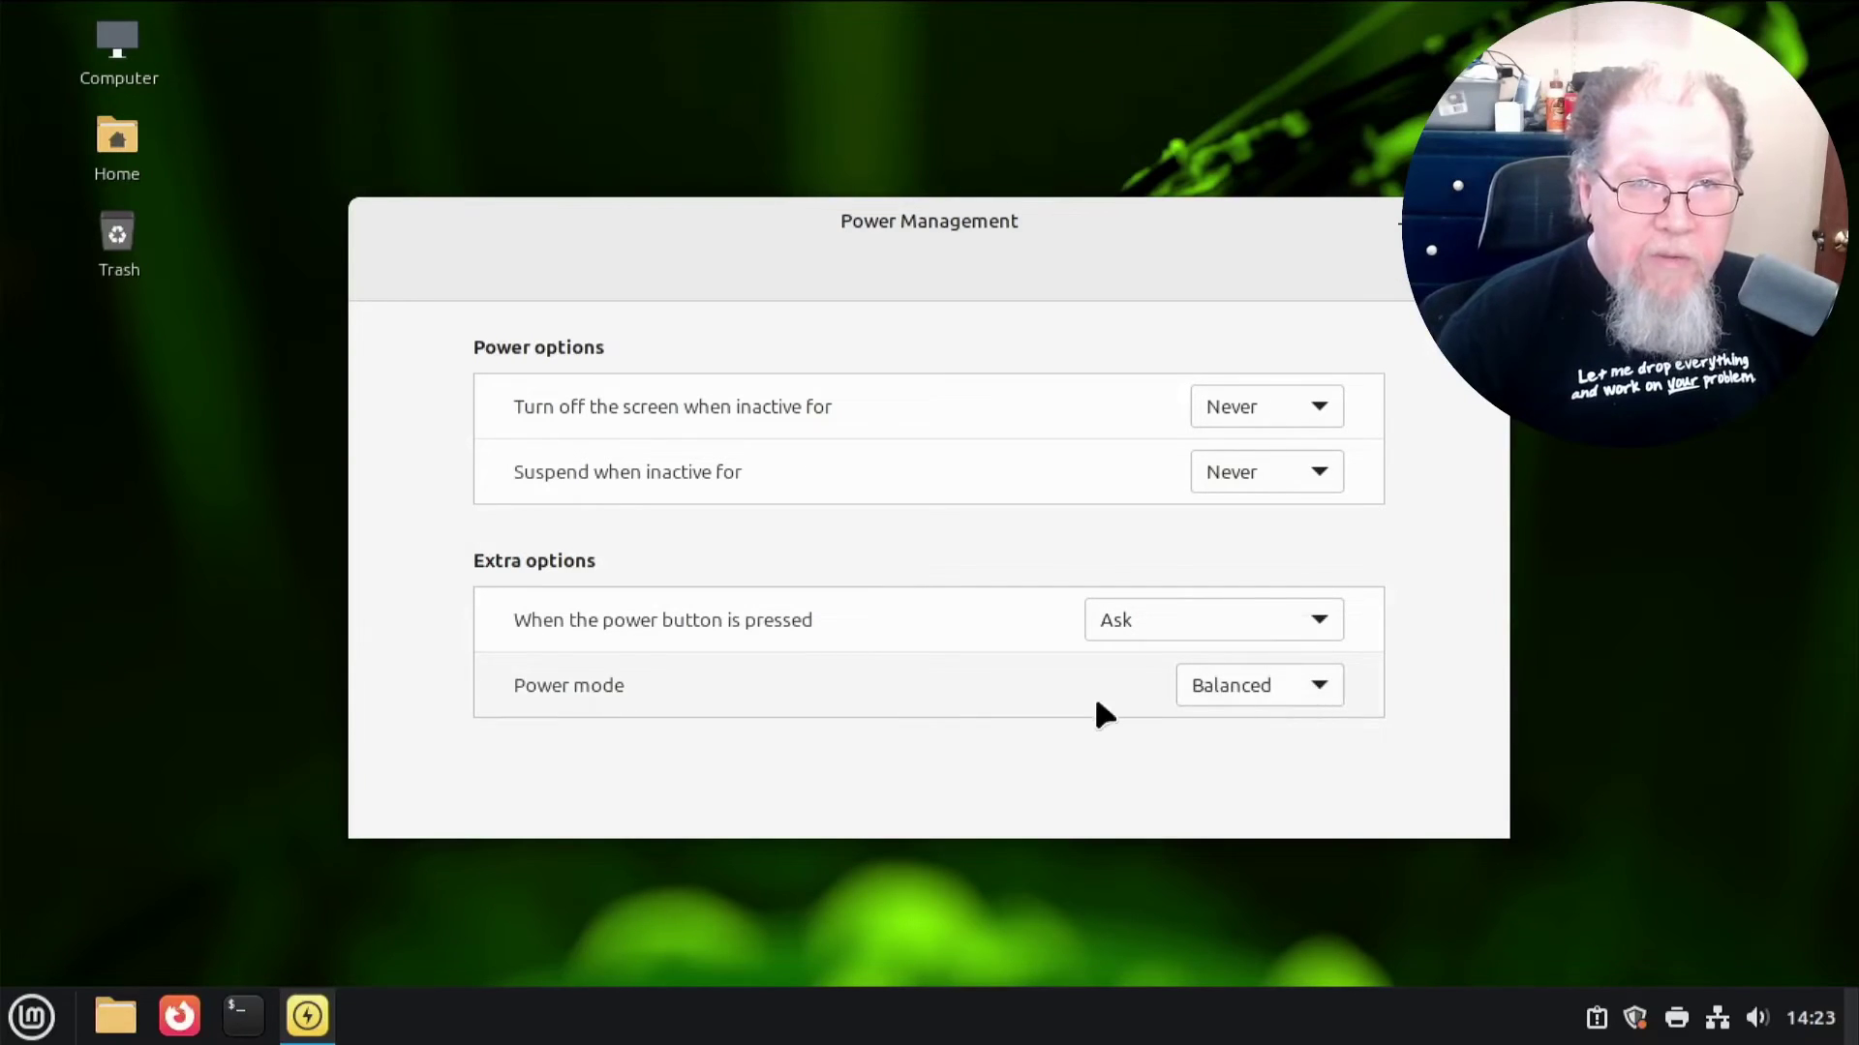
drag(1286, 240, 1153, 278)
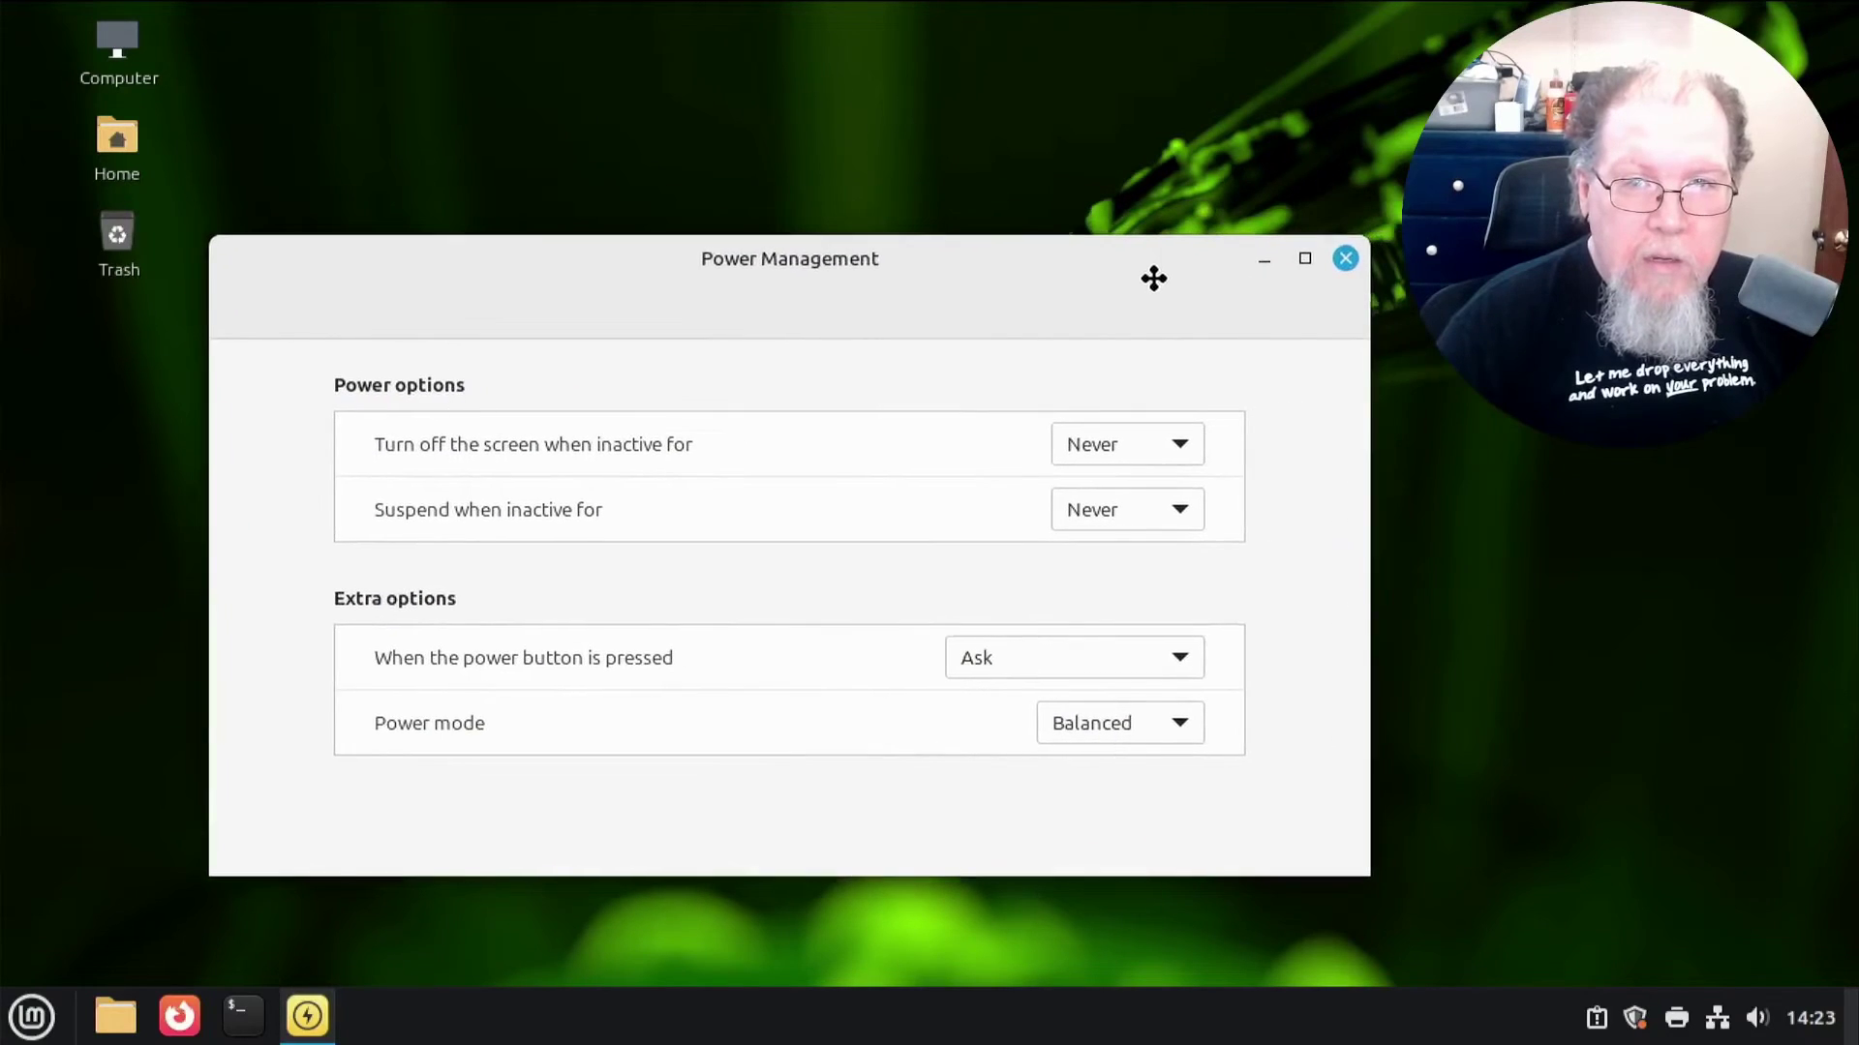
click(1345, 259)
- Open the Screensaver preferences and shift the window slightly across the desktop
click(32, 1016)
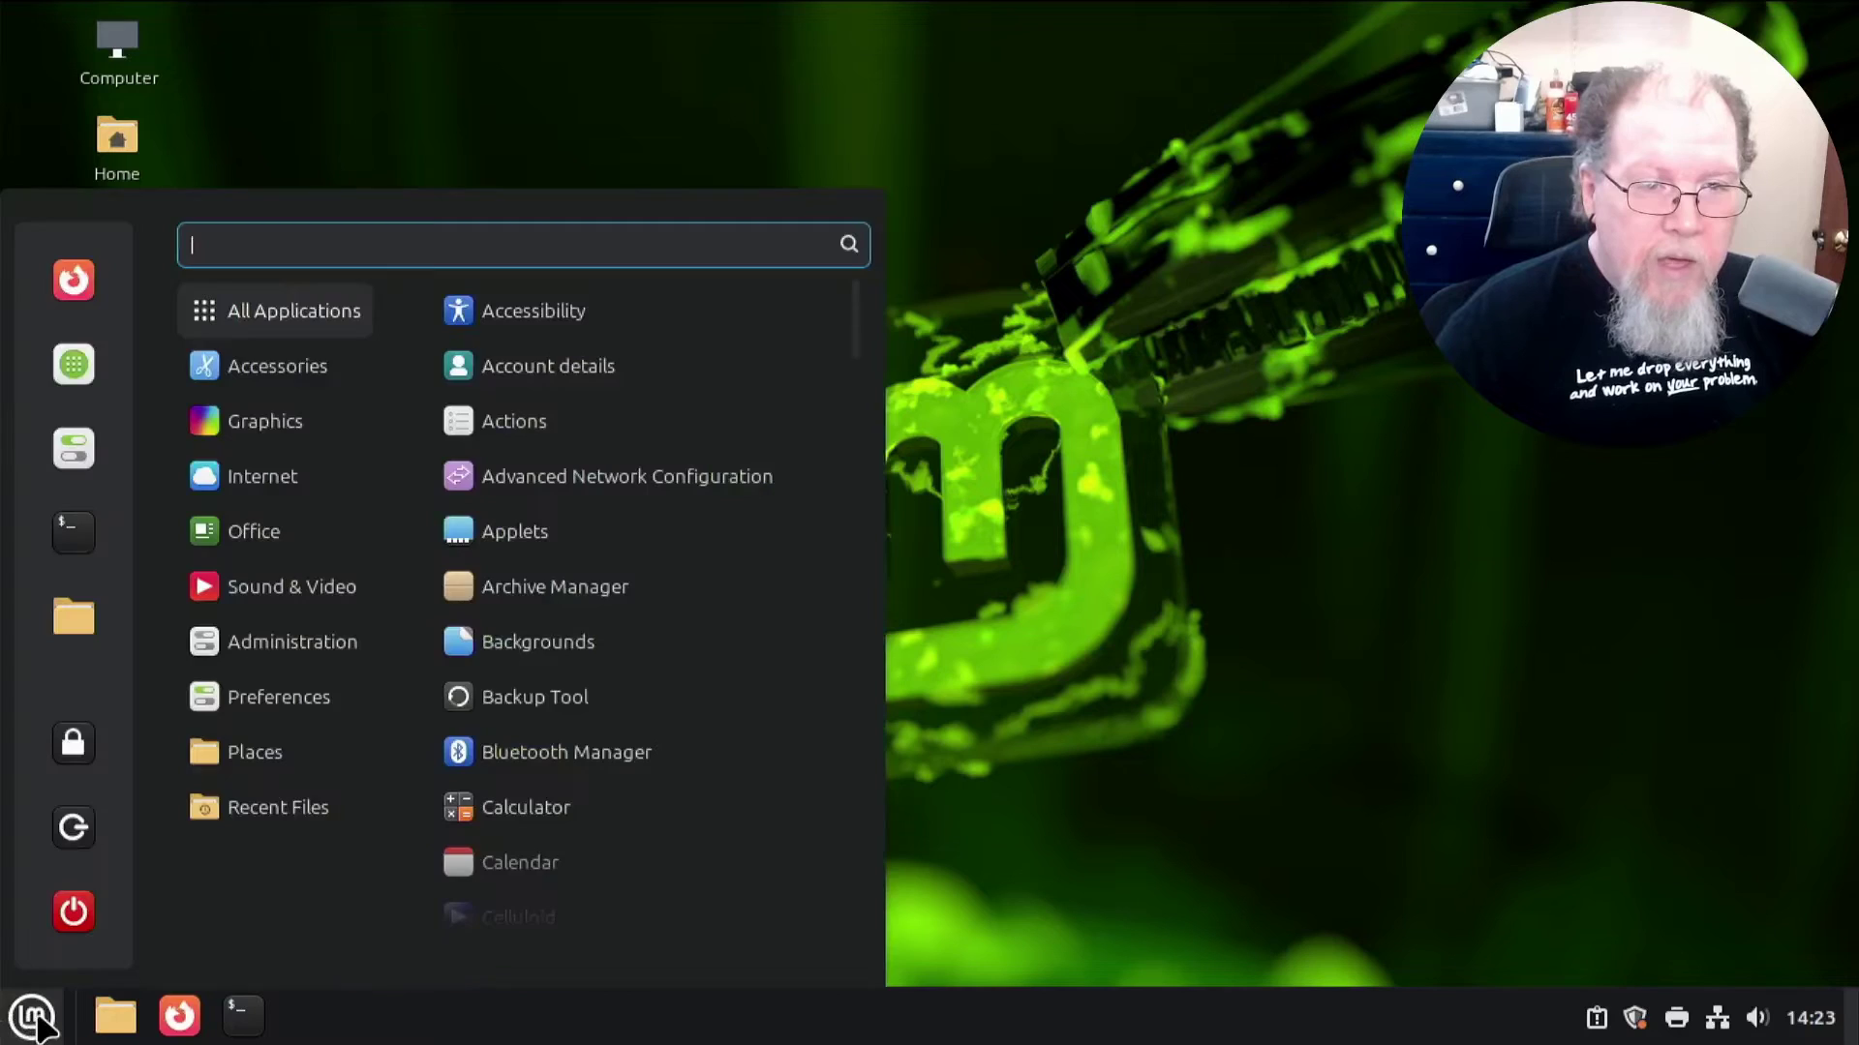
mouse_move(327, 803)
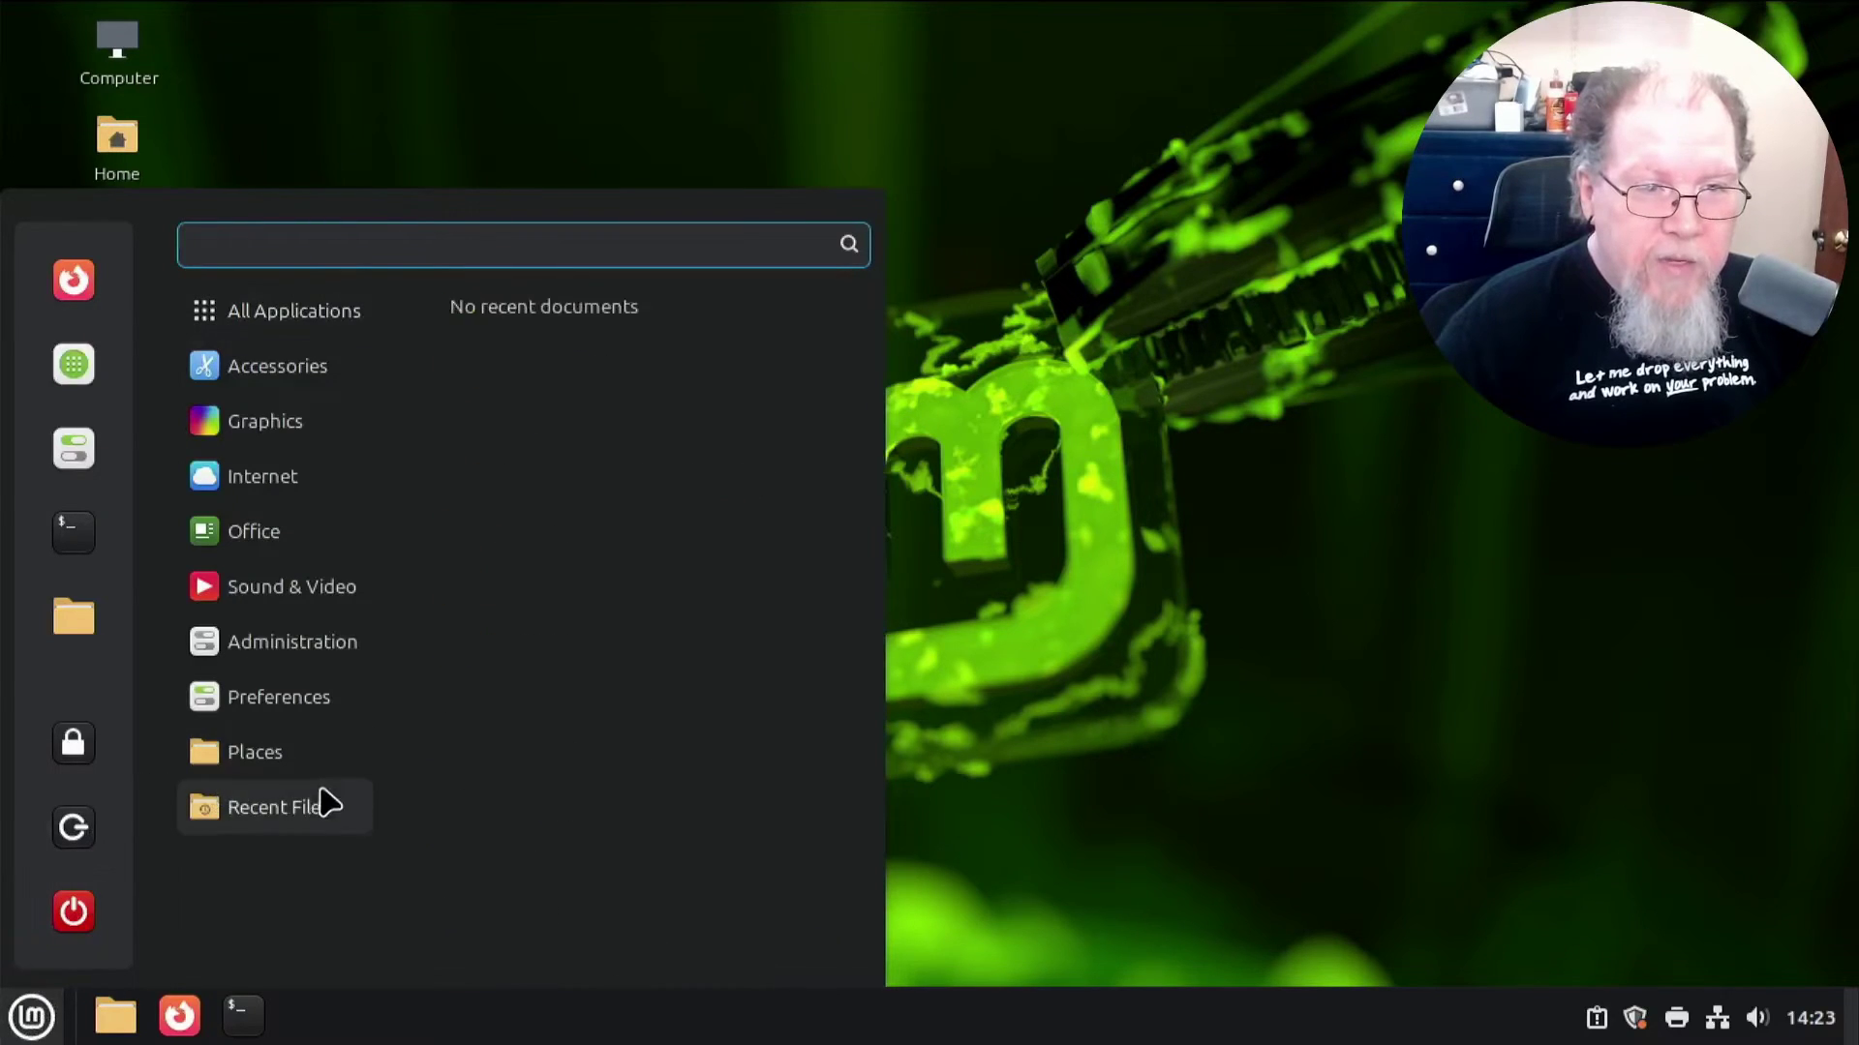
mouse_move(343, 701)
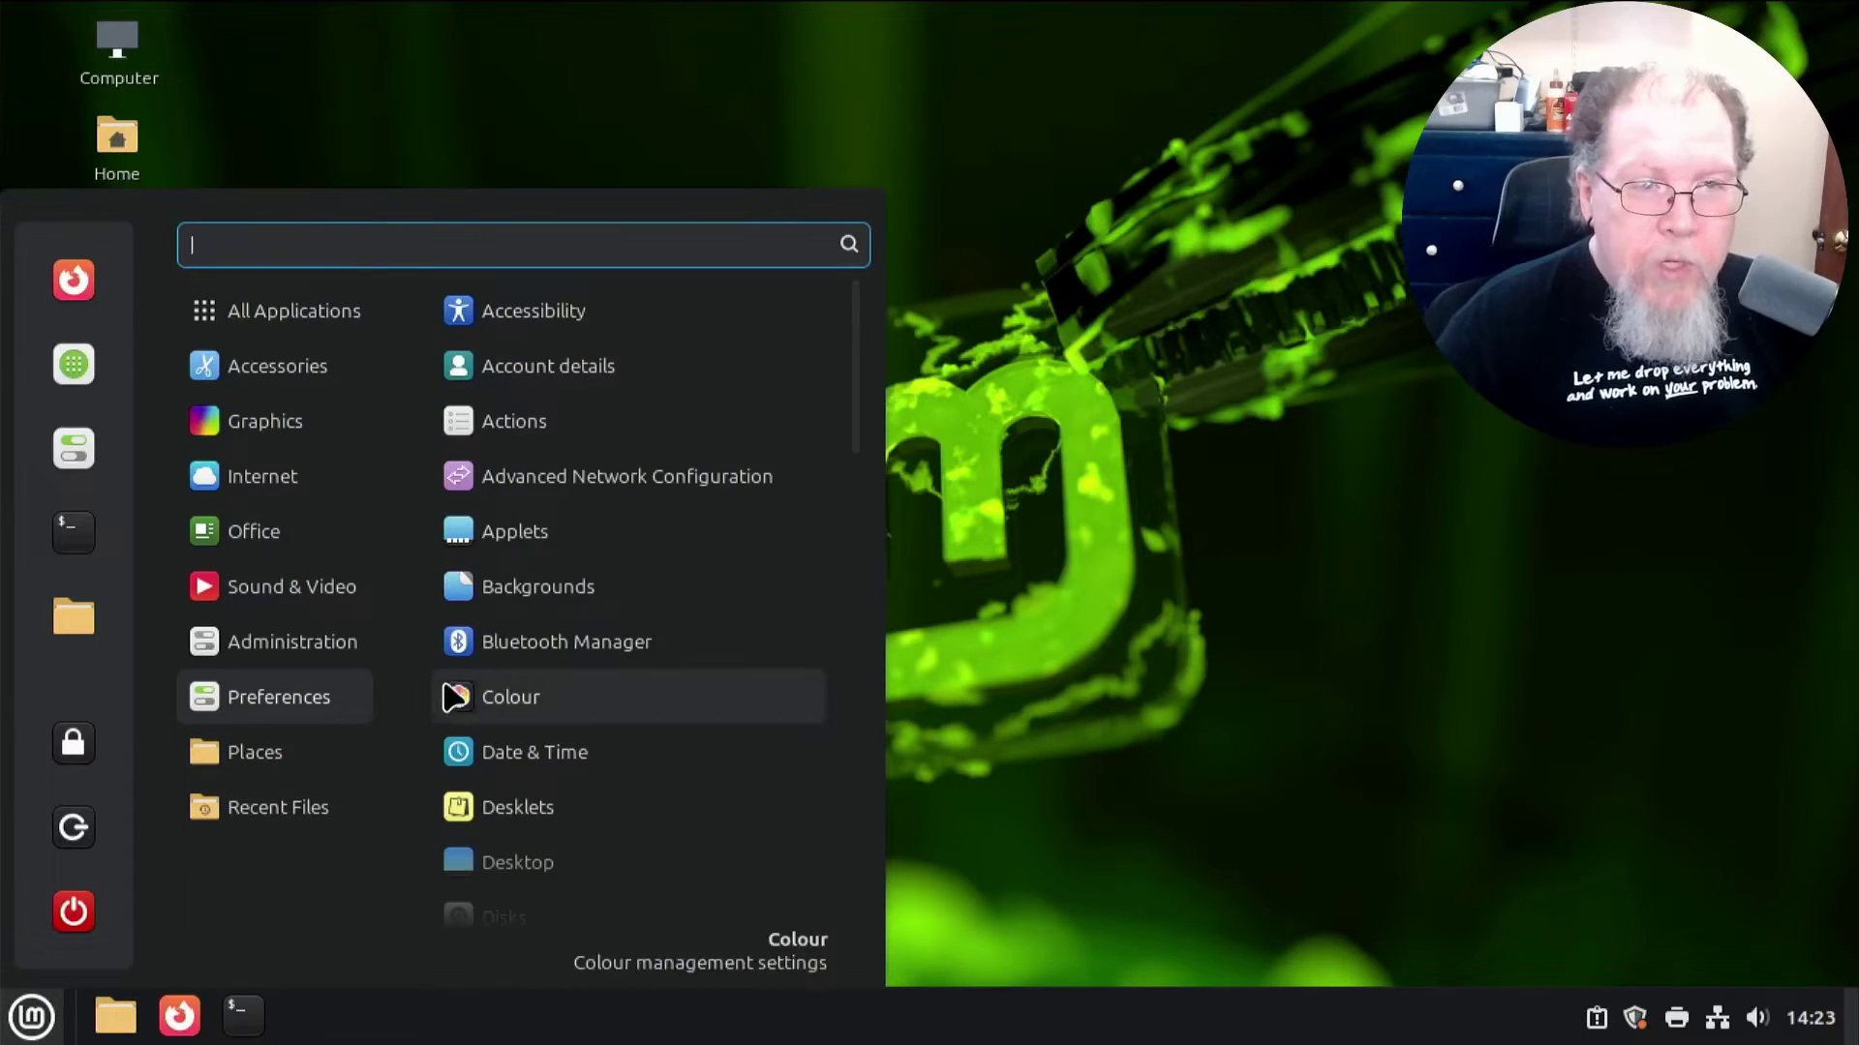
scroll(581, 697, down, 3)
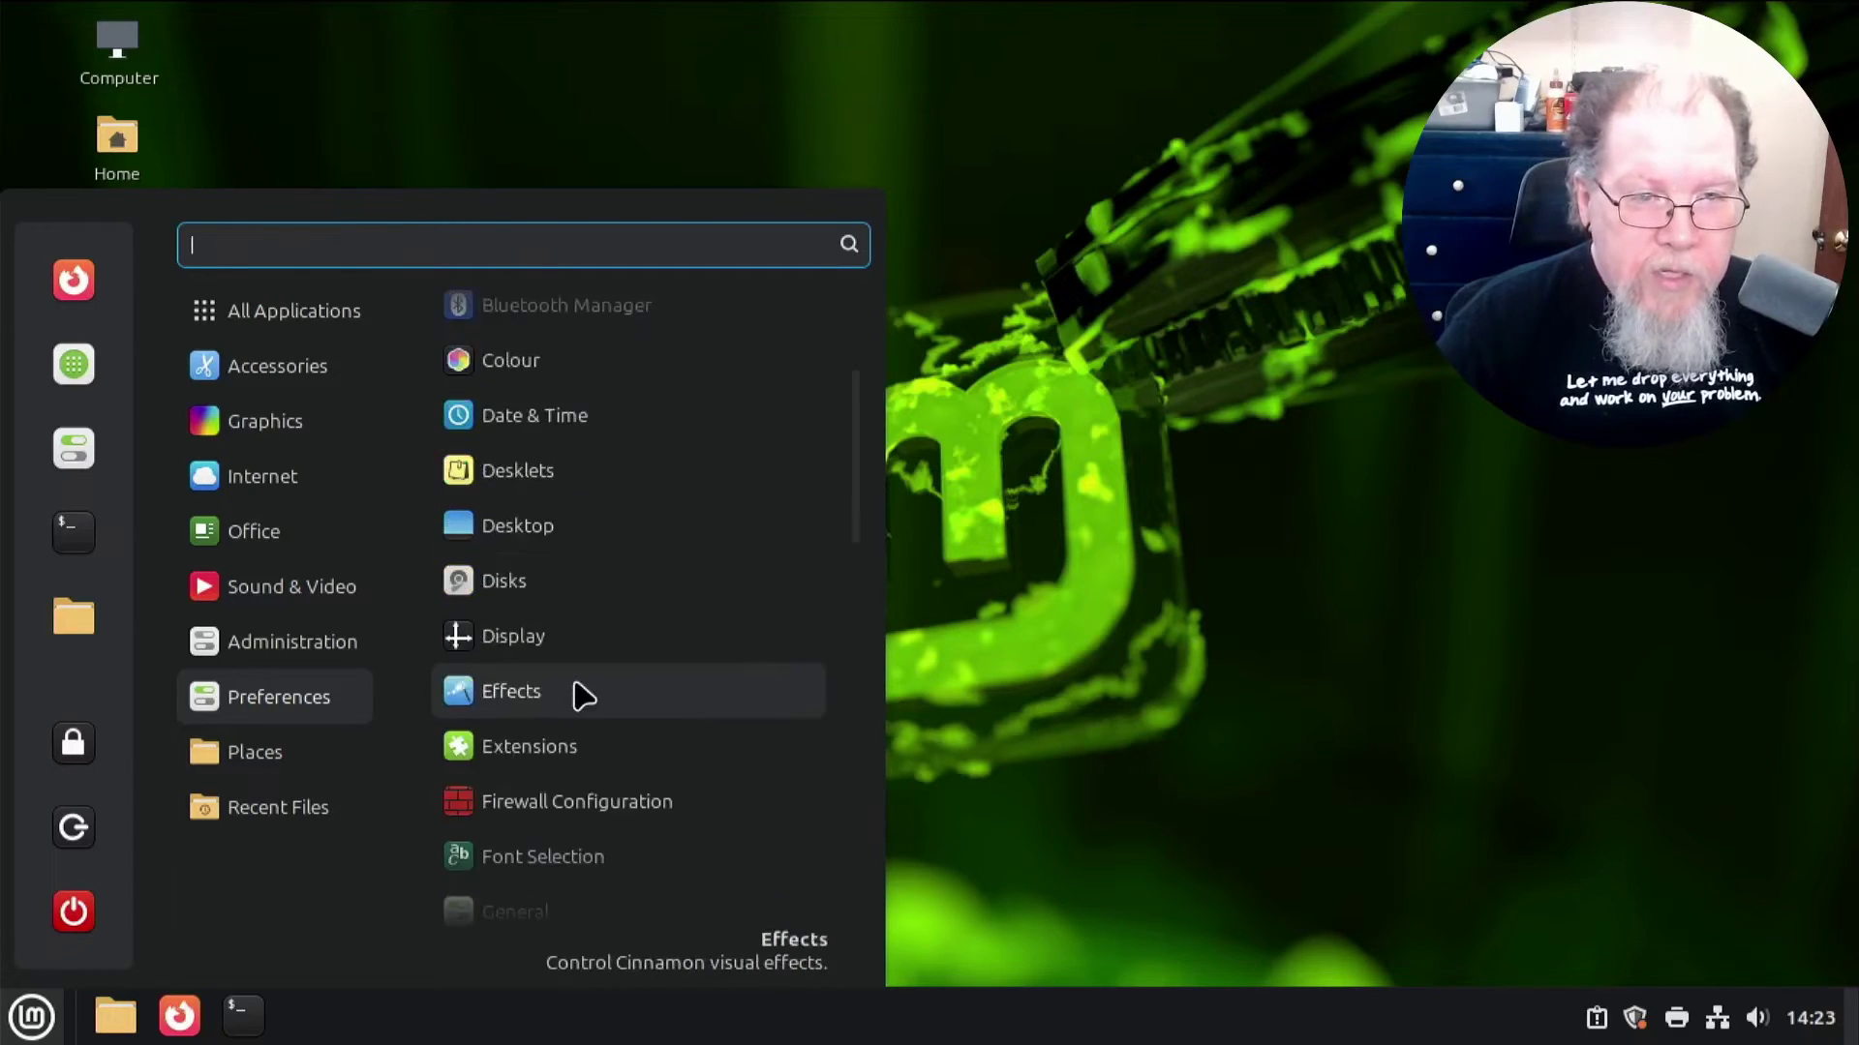
scroll(581, 695, down, 5)
scroll(581, 695, down, 6)
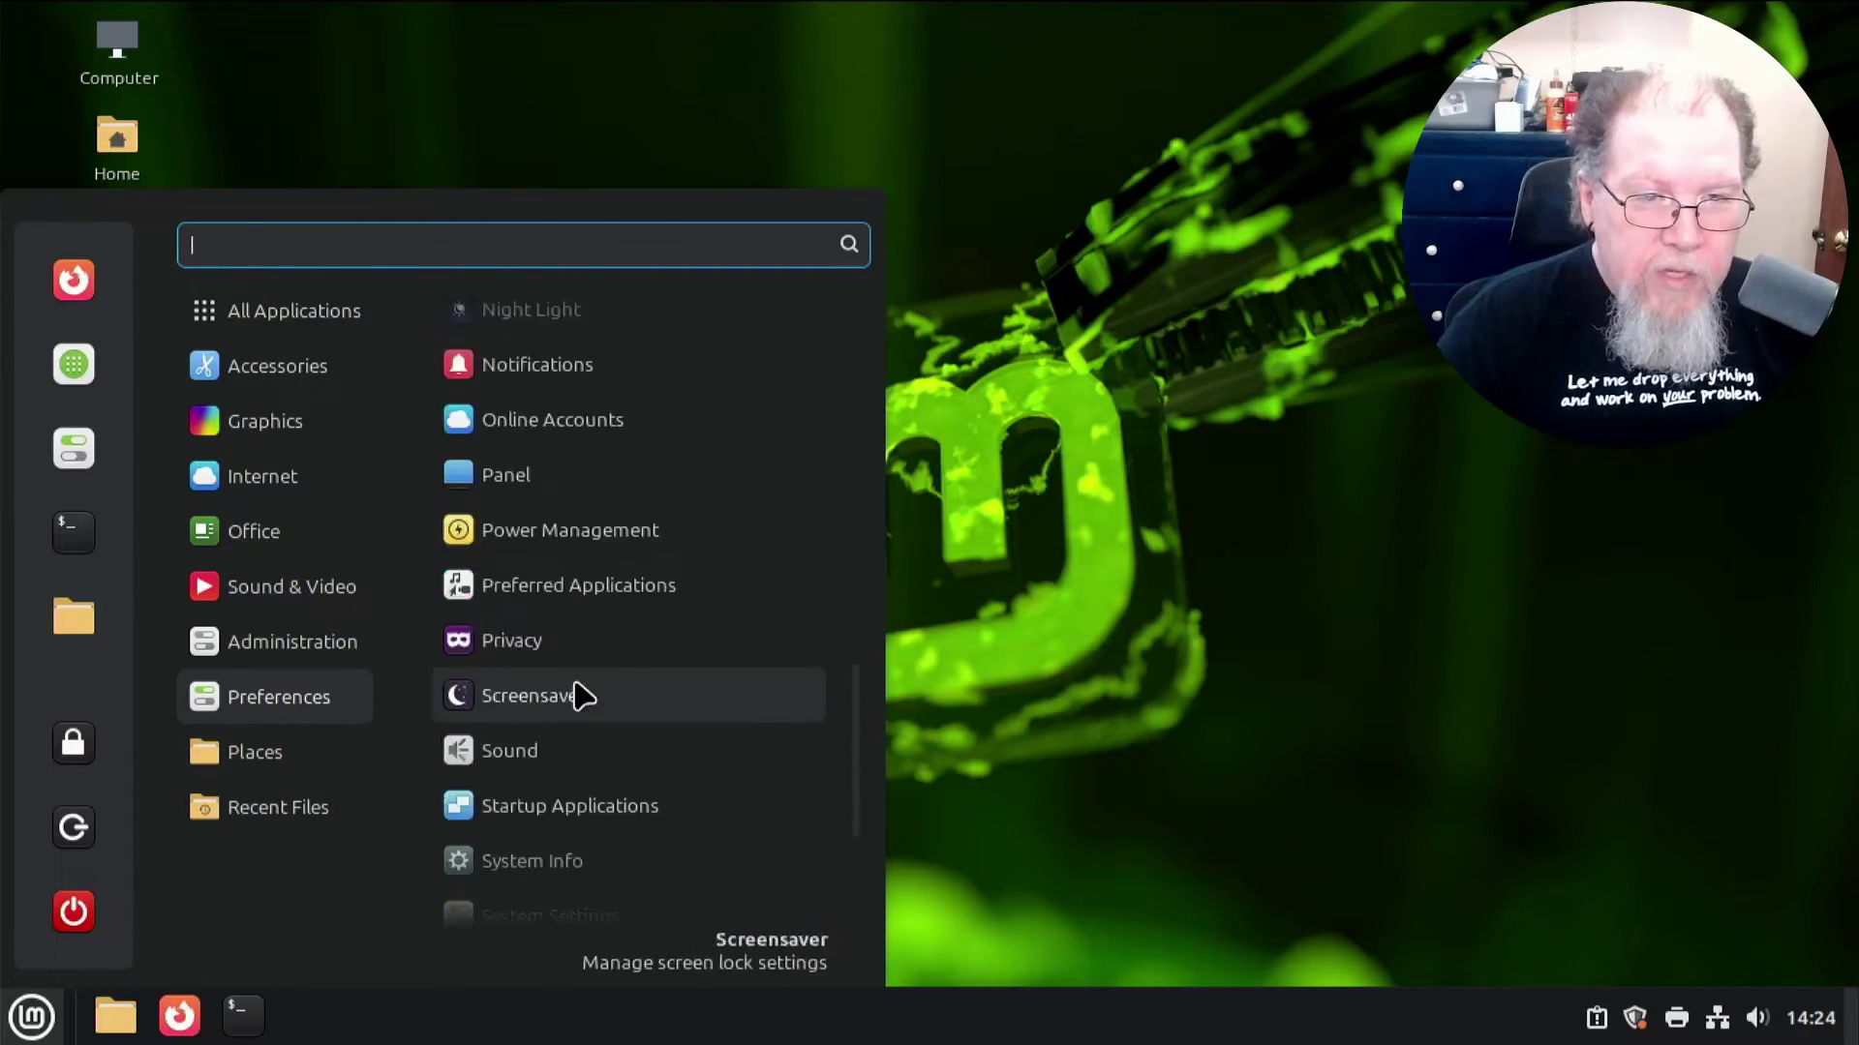
scroll(575, 682, down, 2)
click(563, 626)
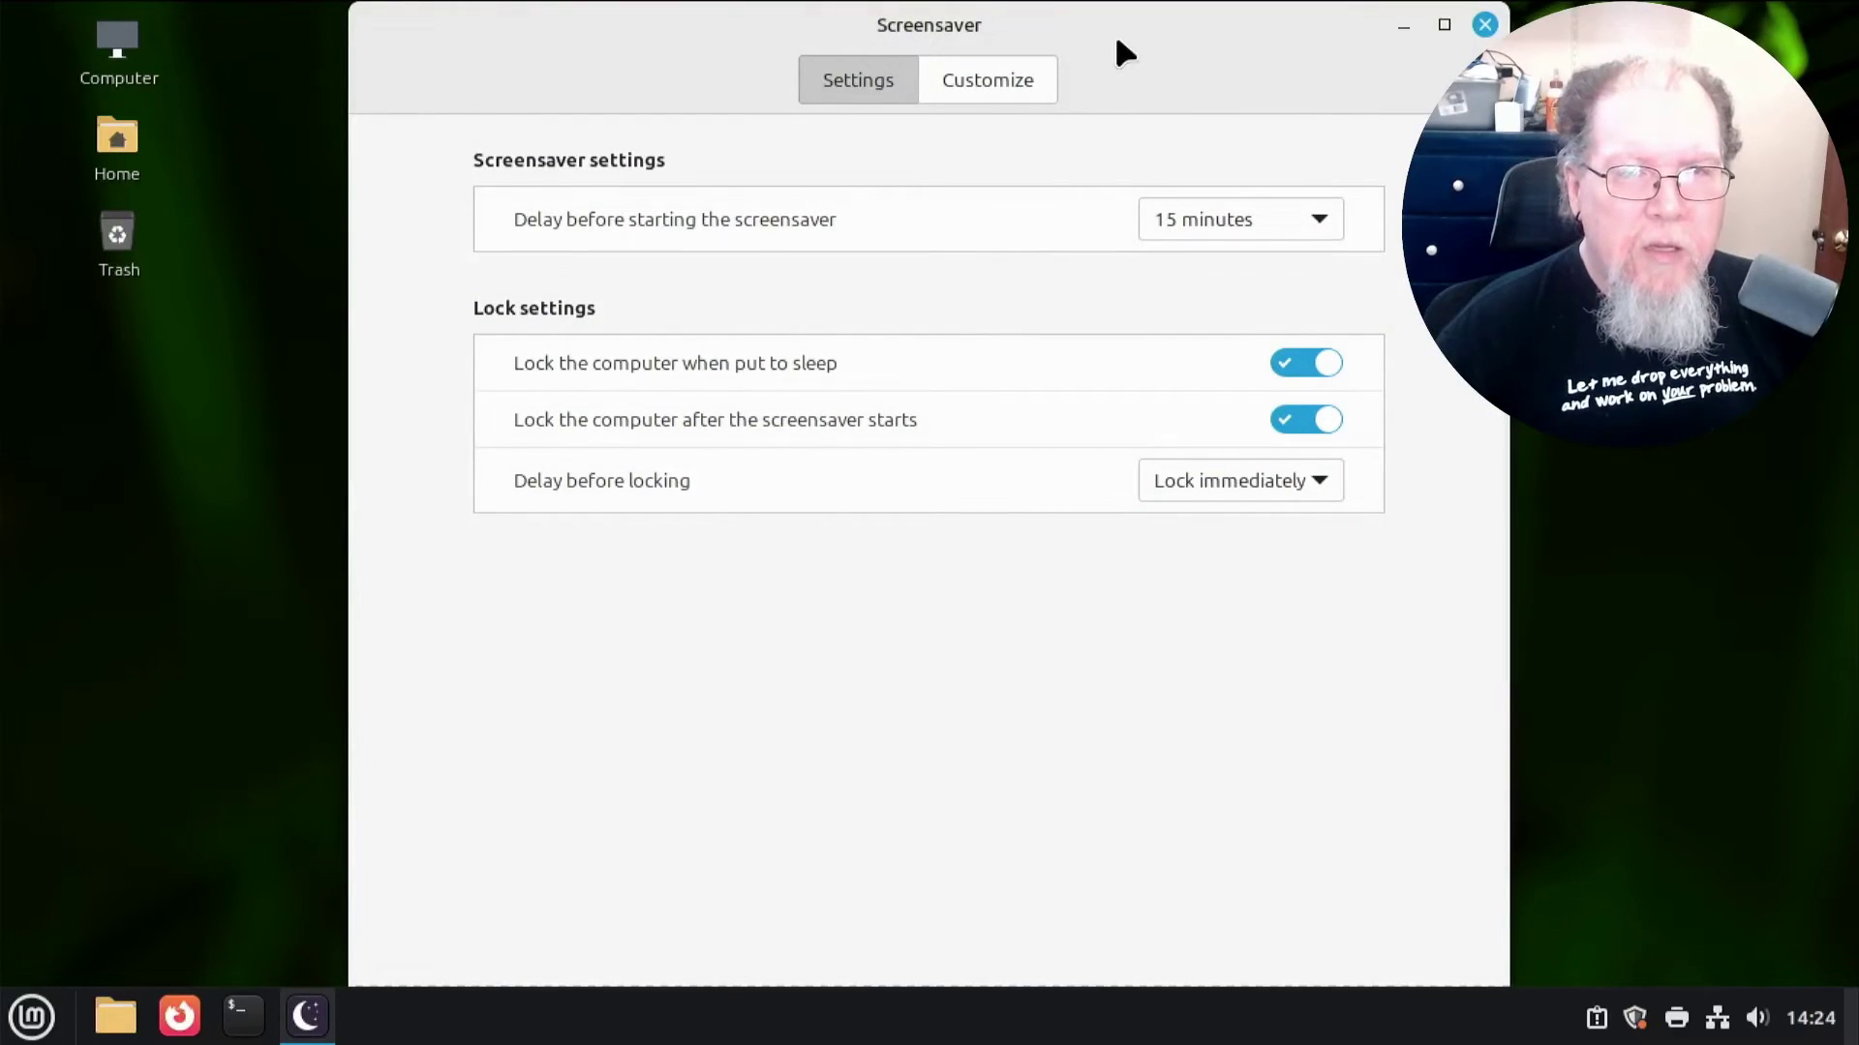
mouse_move(1118, 44)
mouse_down()
mouse_move(1095, 99)
mouse_move(1091, 39)
mouse_up()
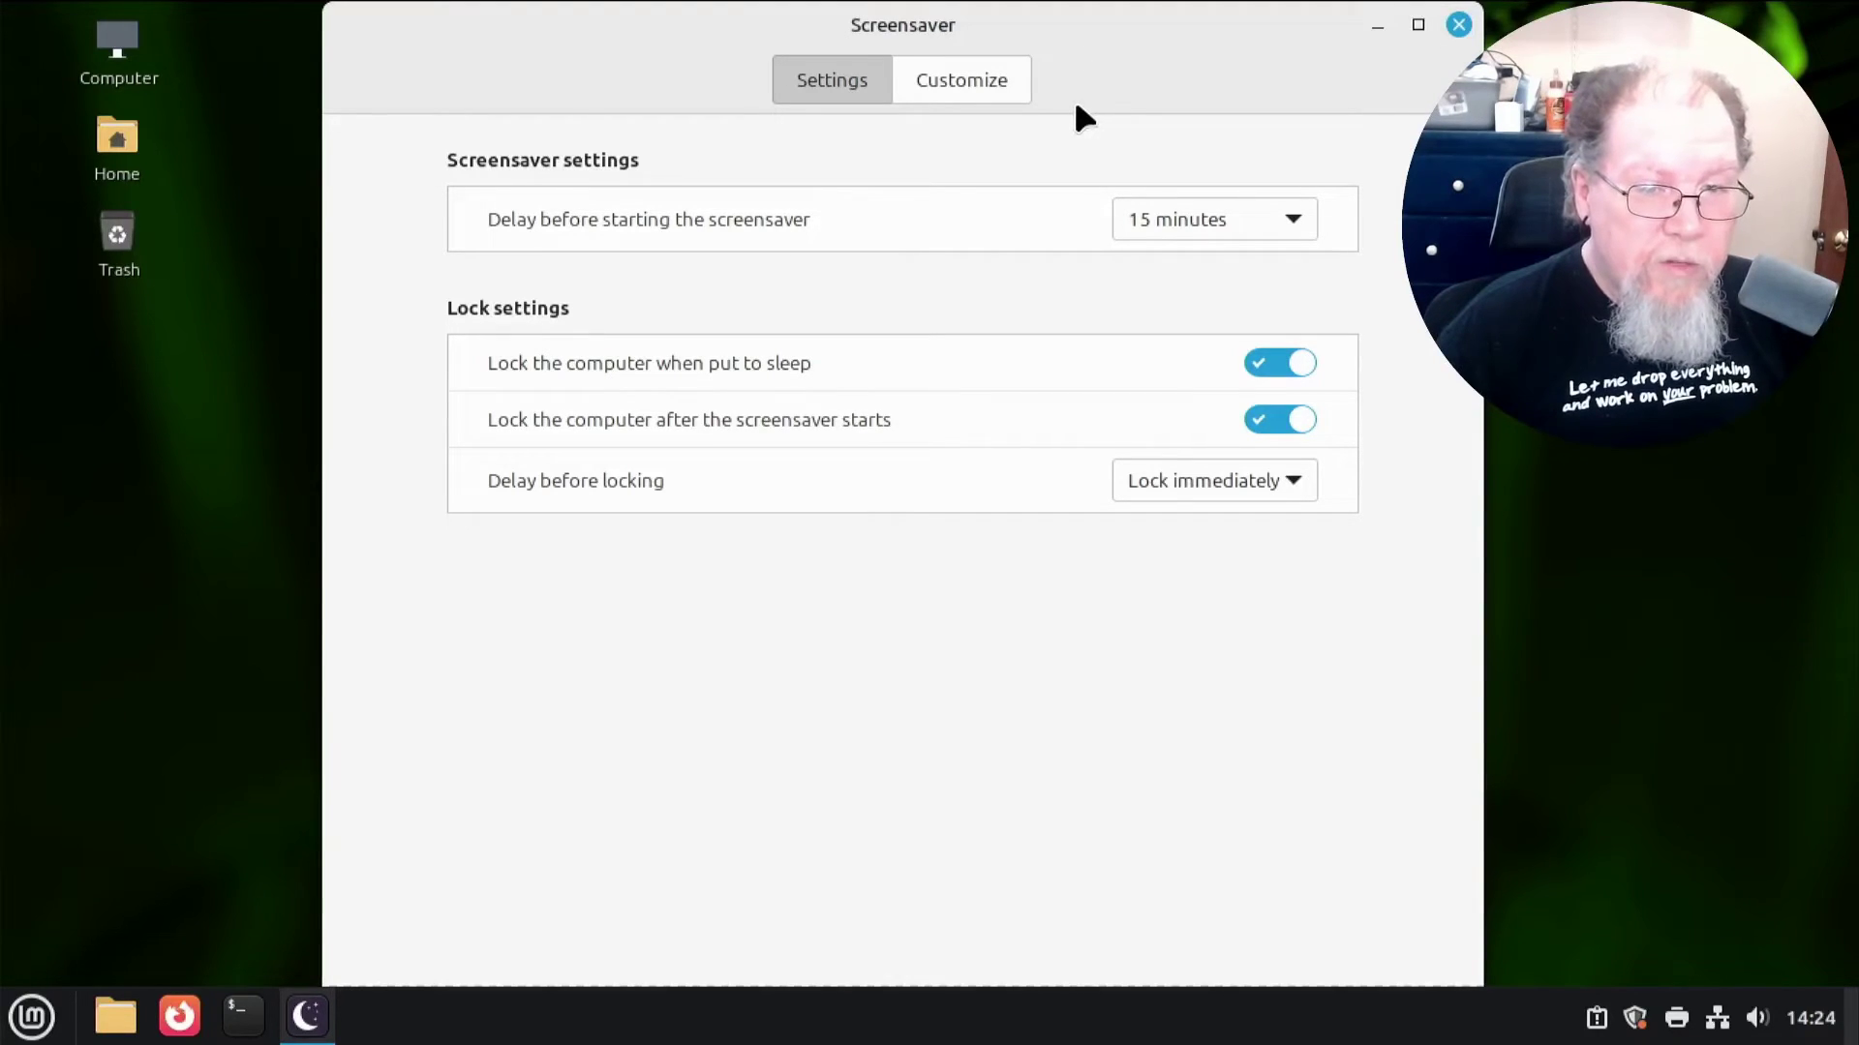
- Set the screensaver delay to Never and turn off locking both when put to sleep and after the screensaver starts
click(1293, 235)
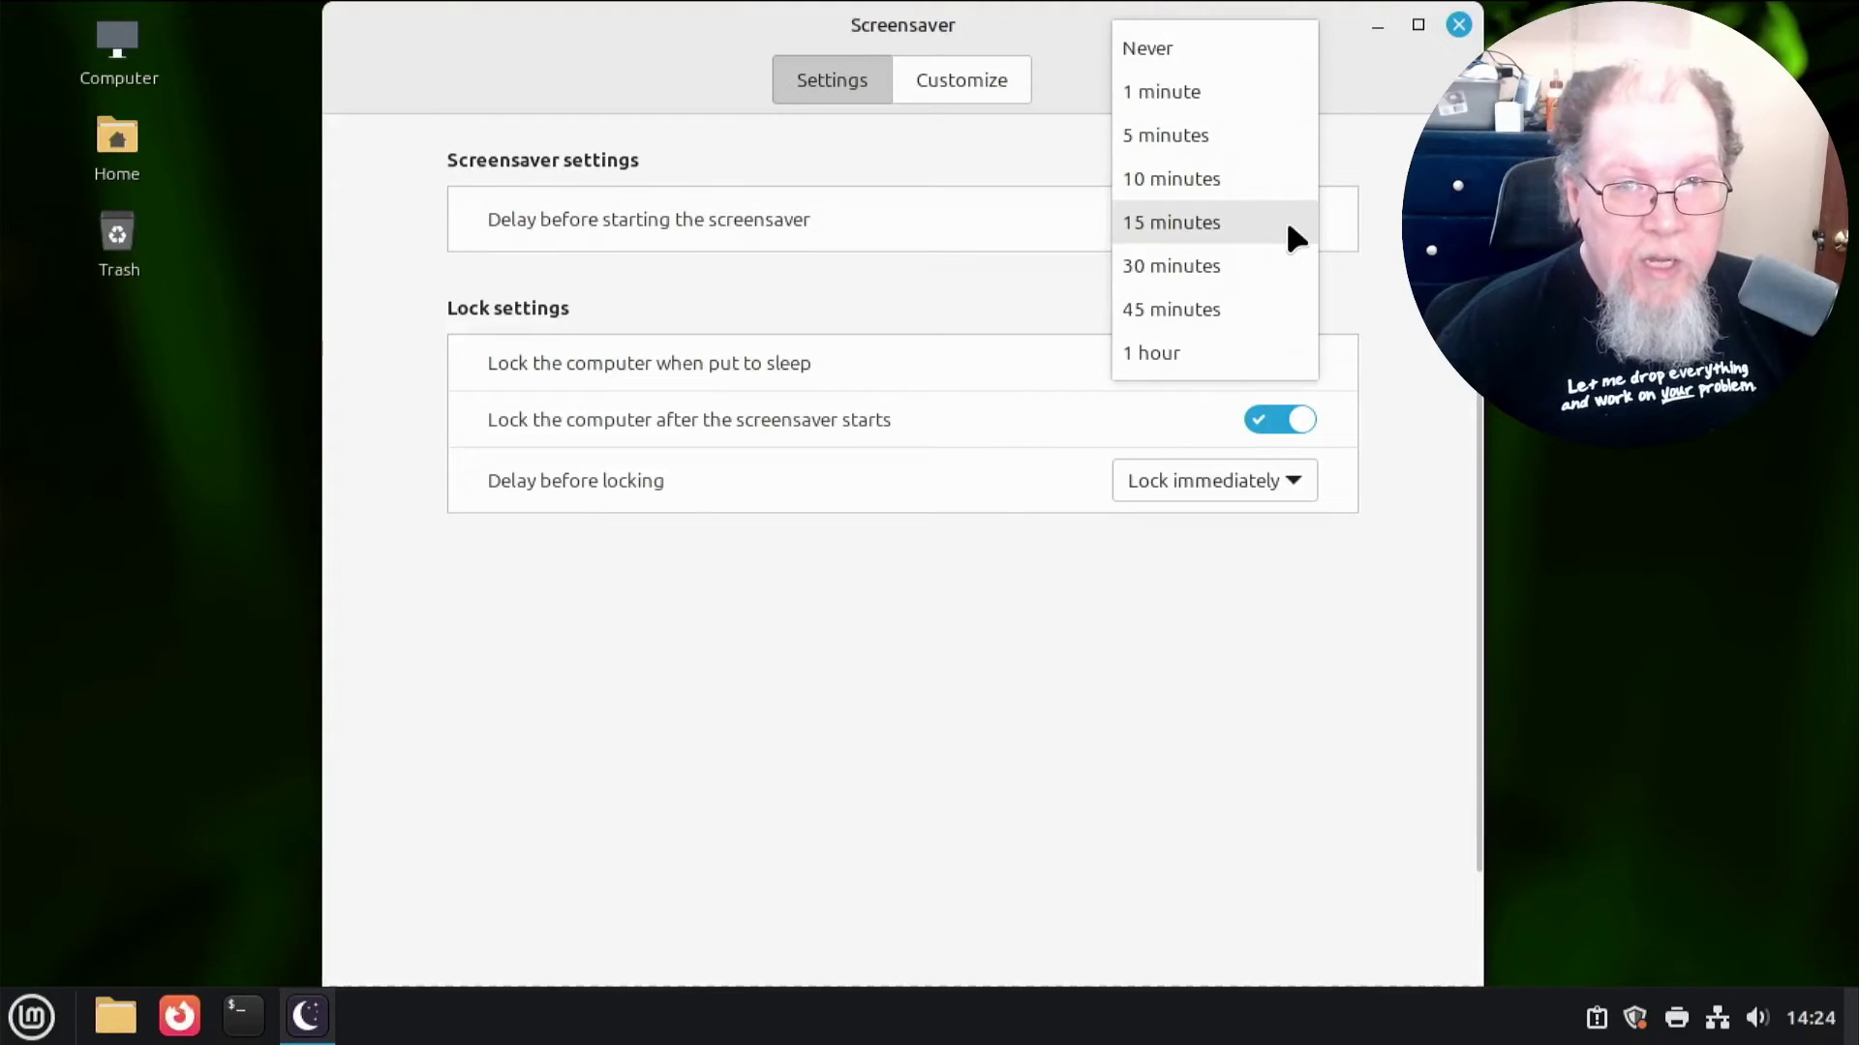
click(1156, 49)
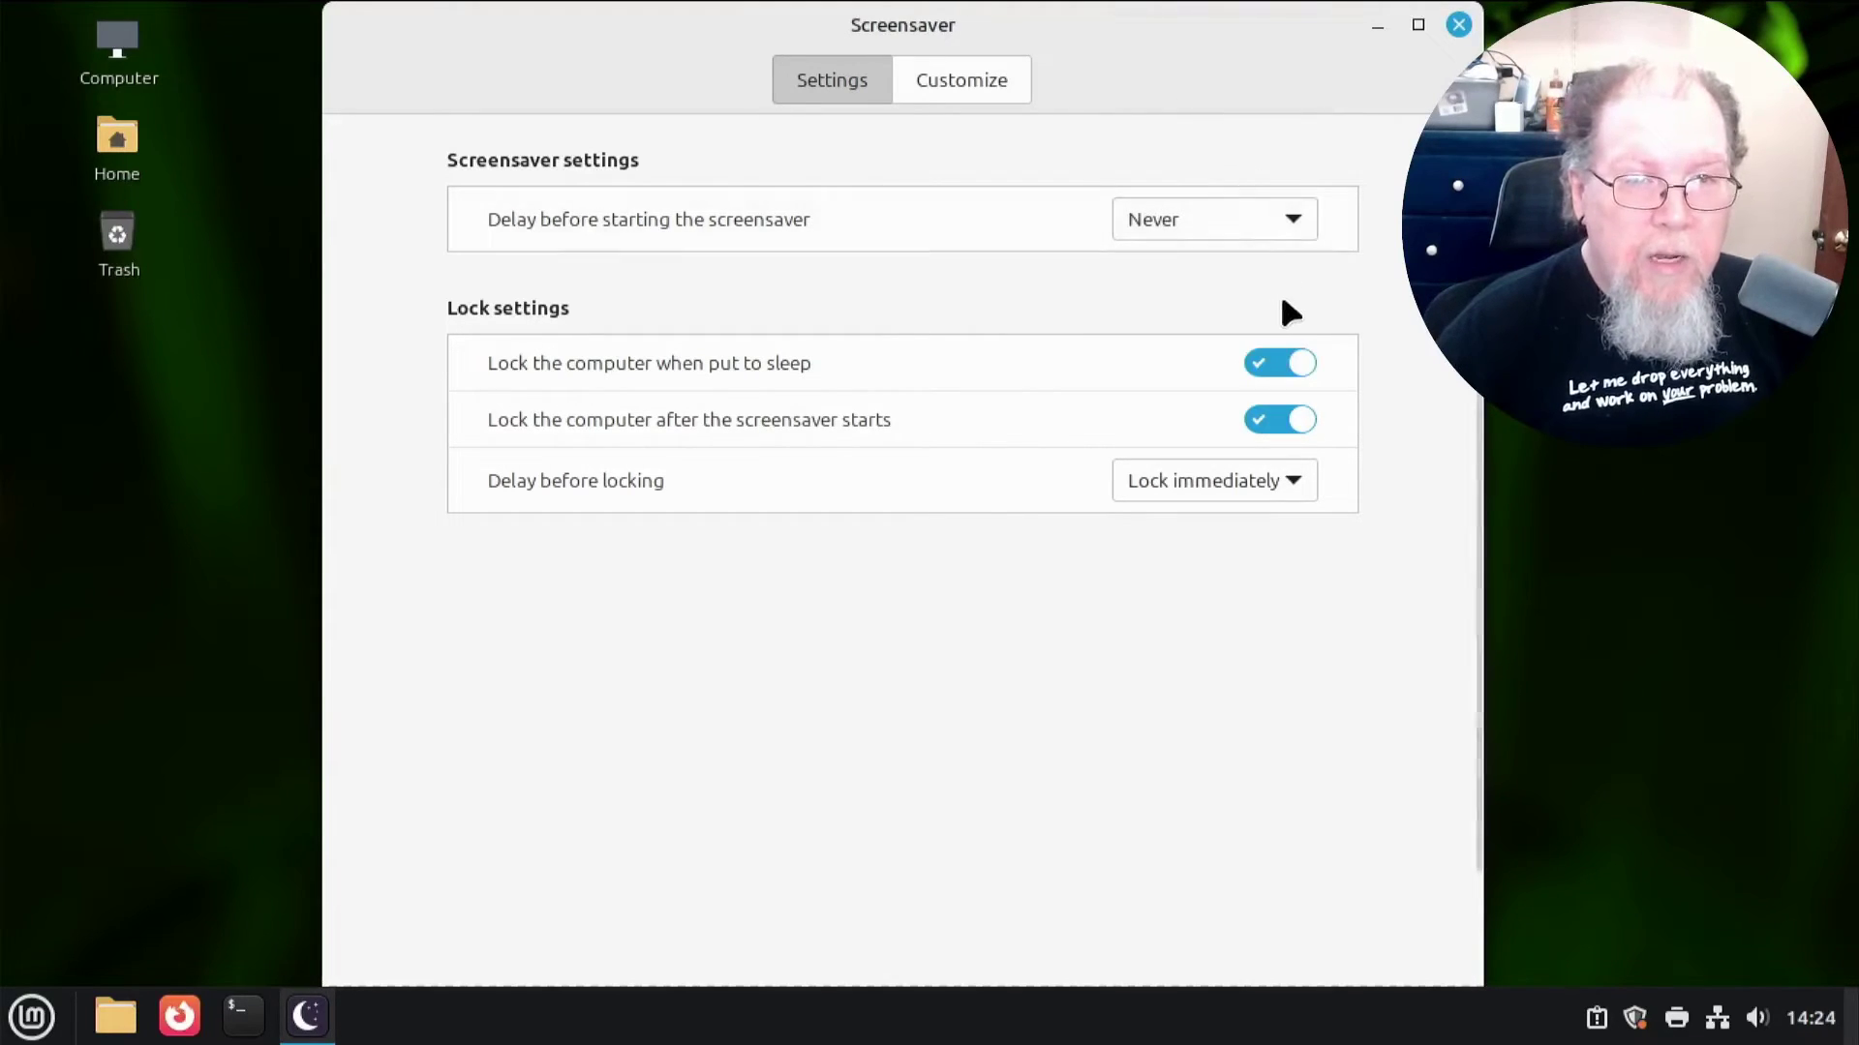
click(1272, 368)
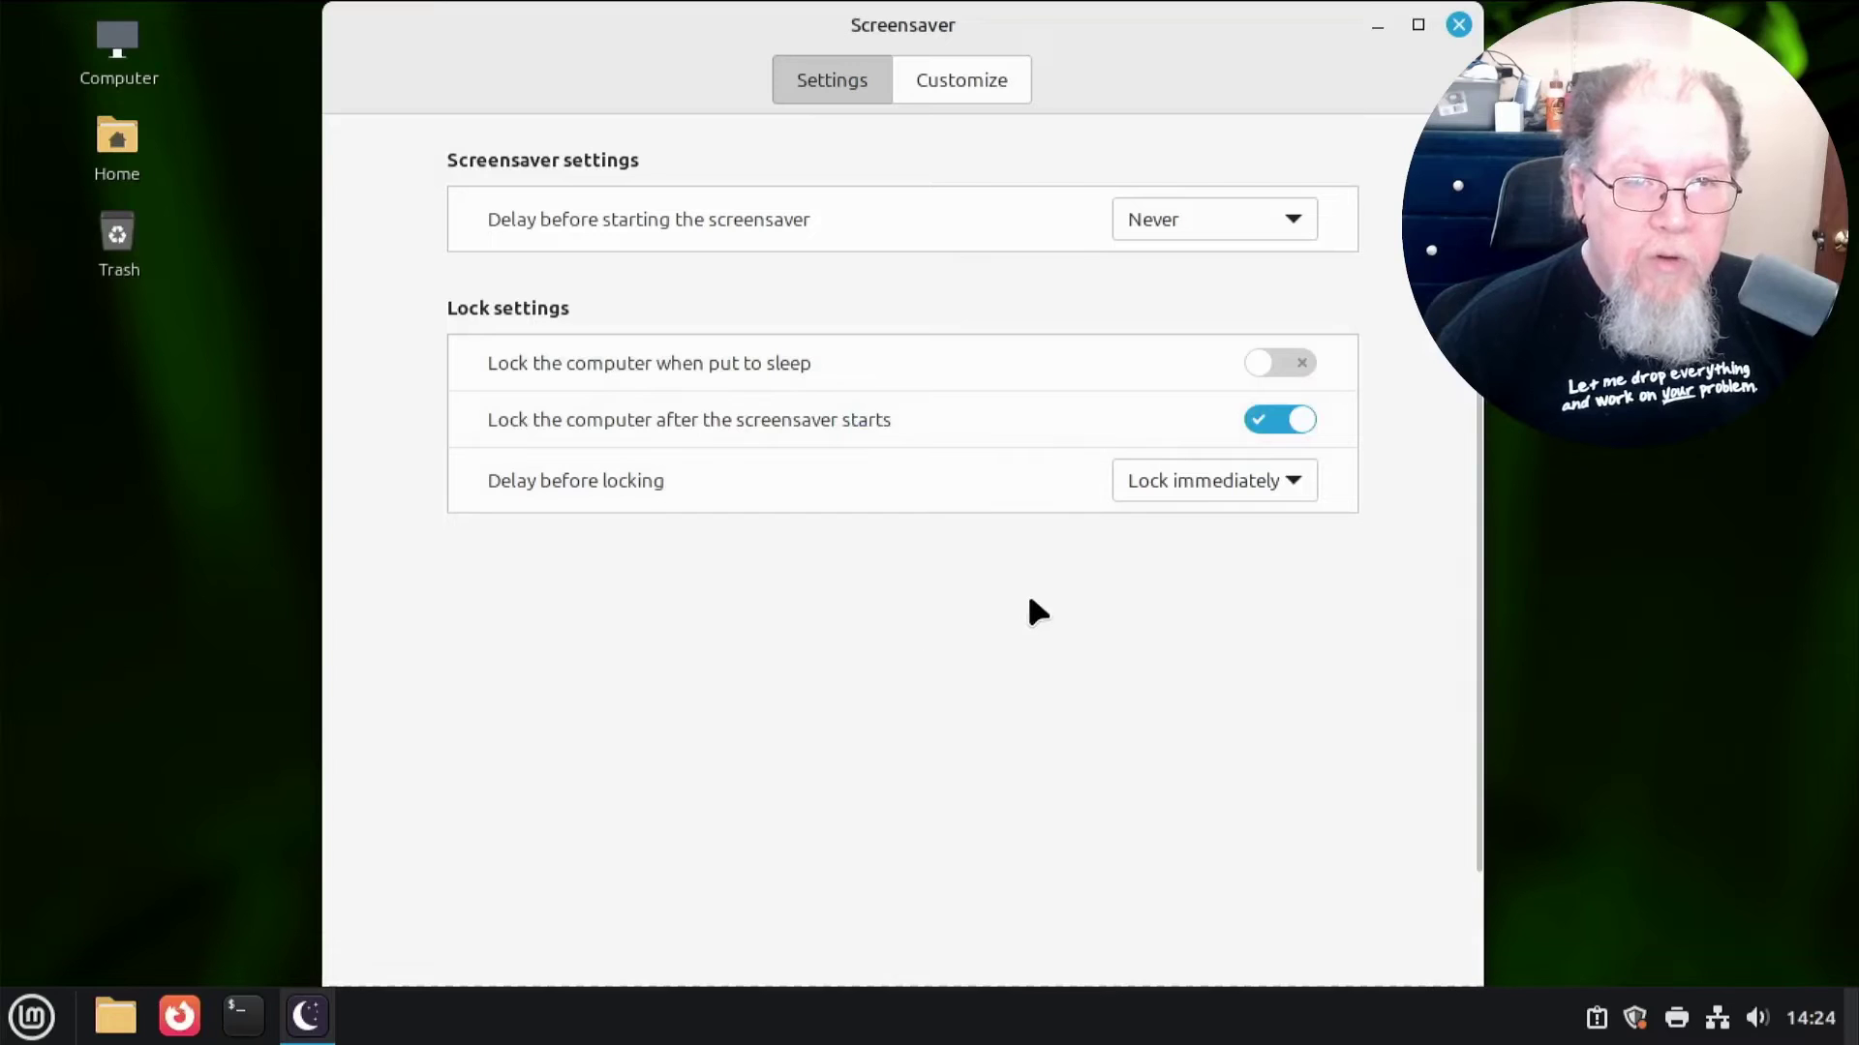
click(1278, 418)
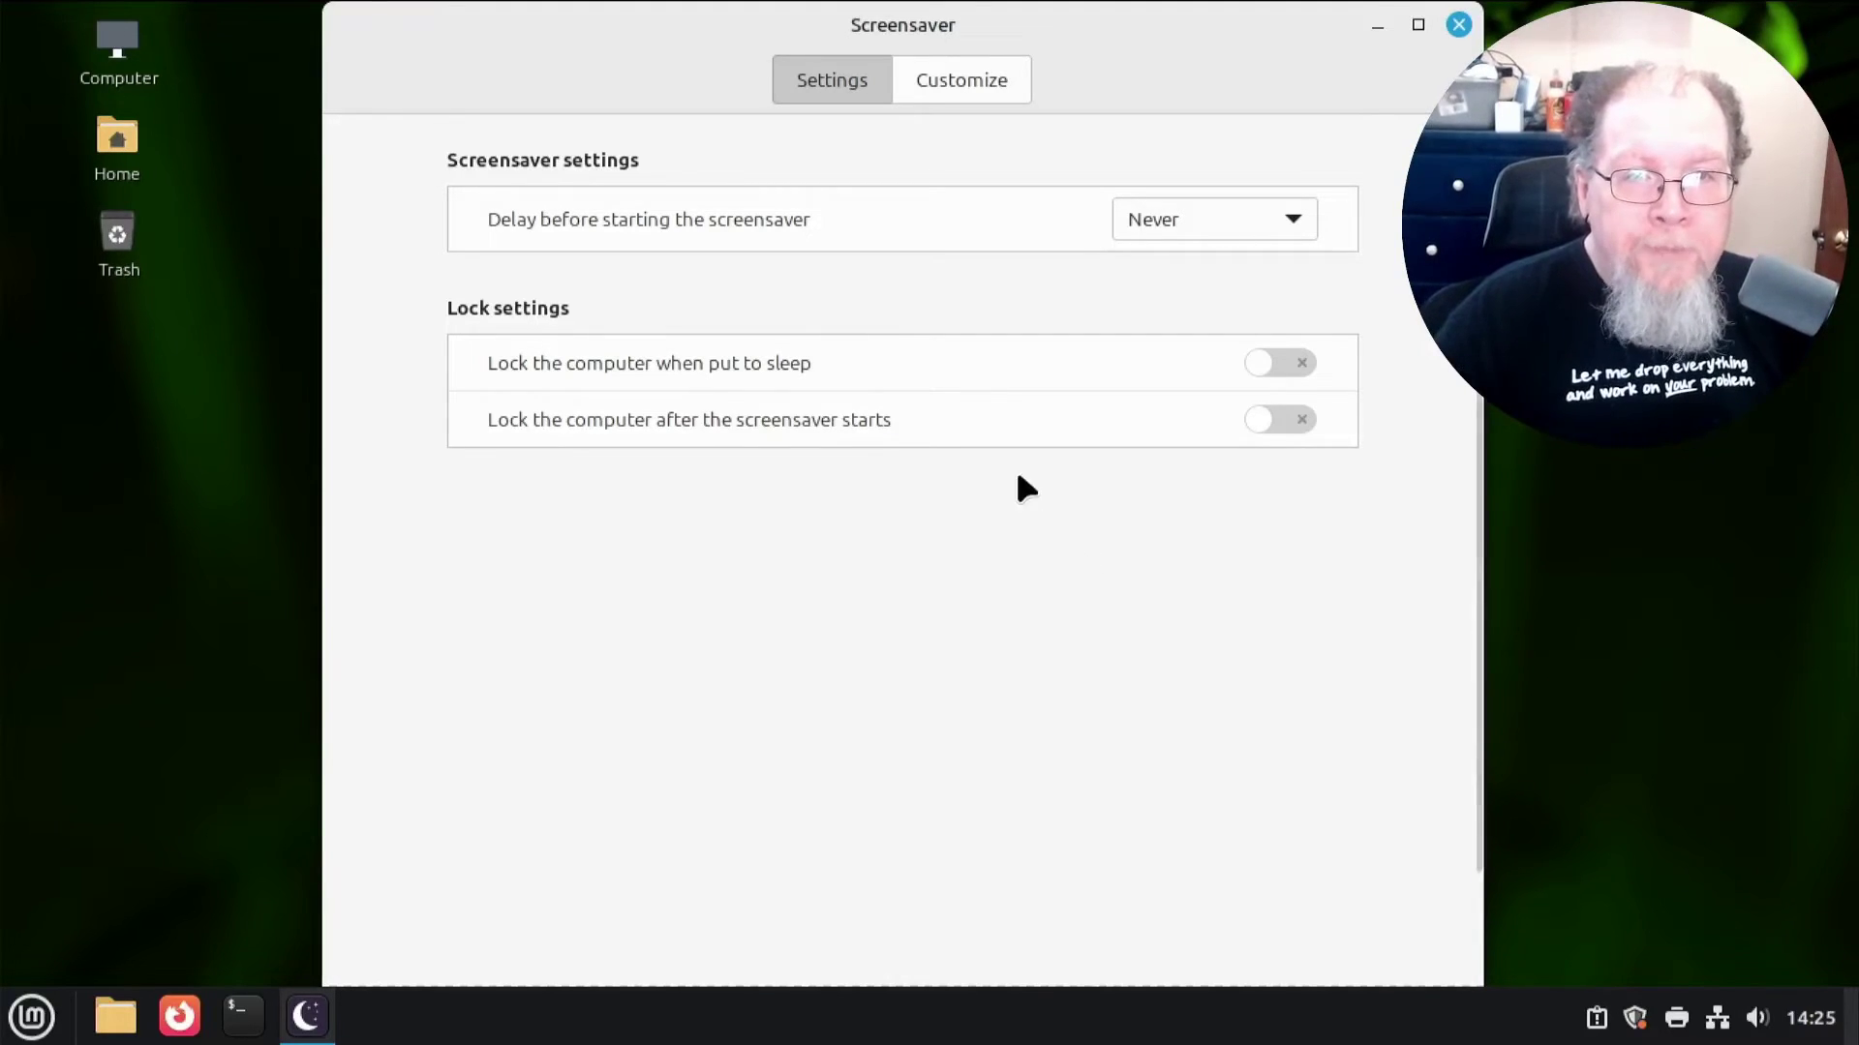
- Review the Screensaver customization options for date and time, away message and general behaviour, and close the preferences
click(989, 95)
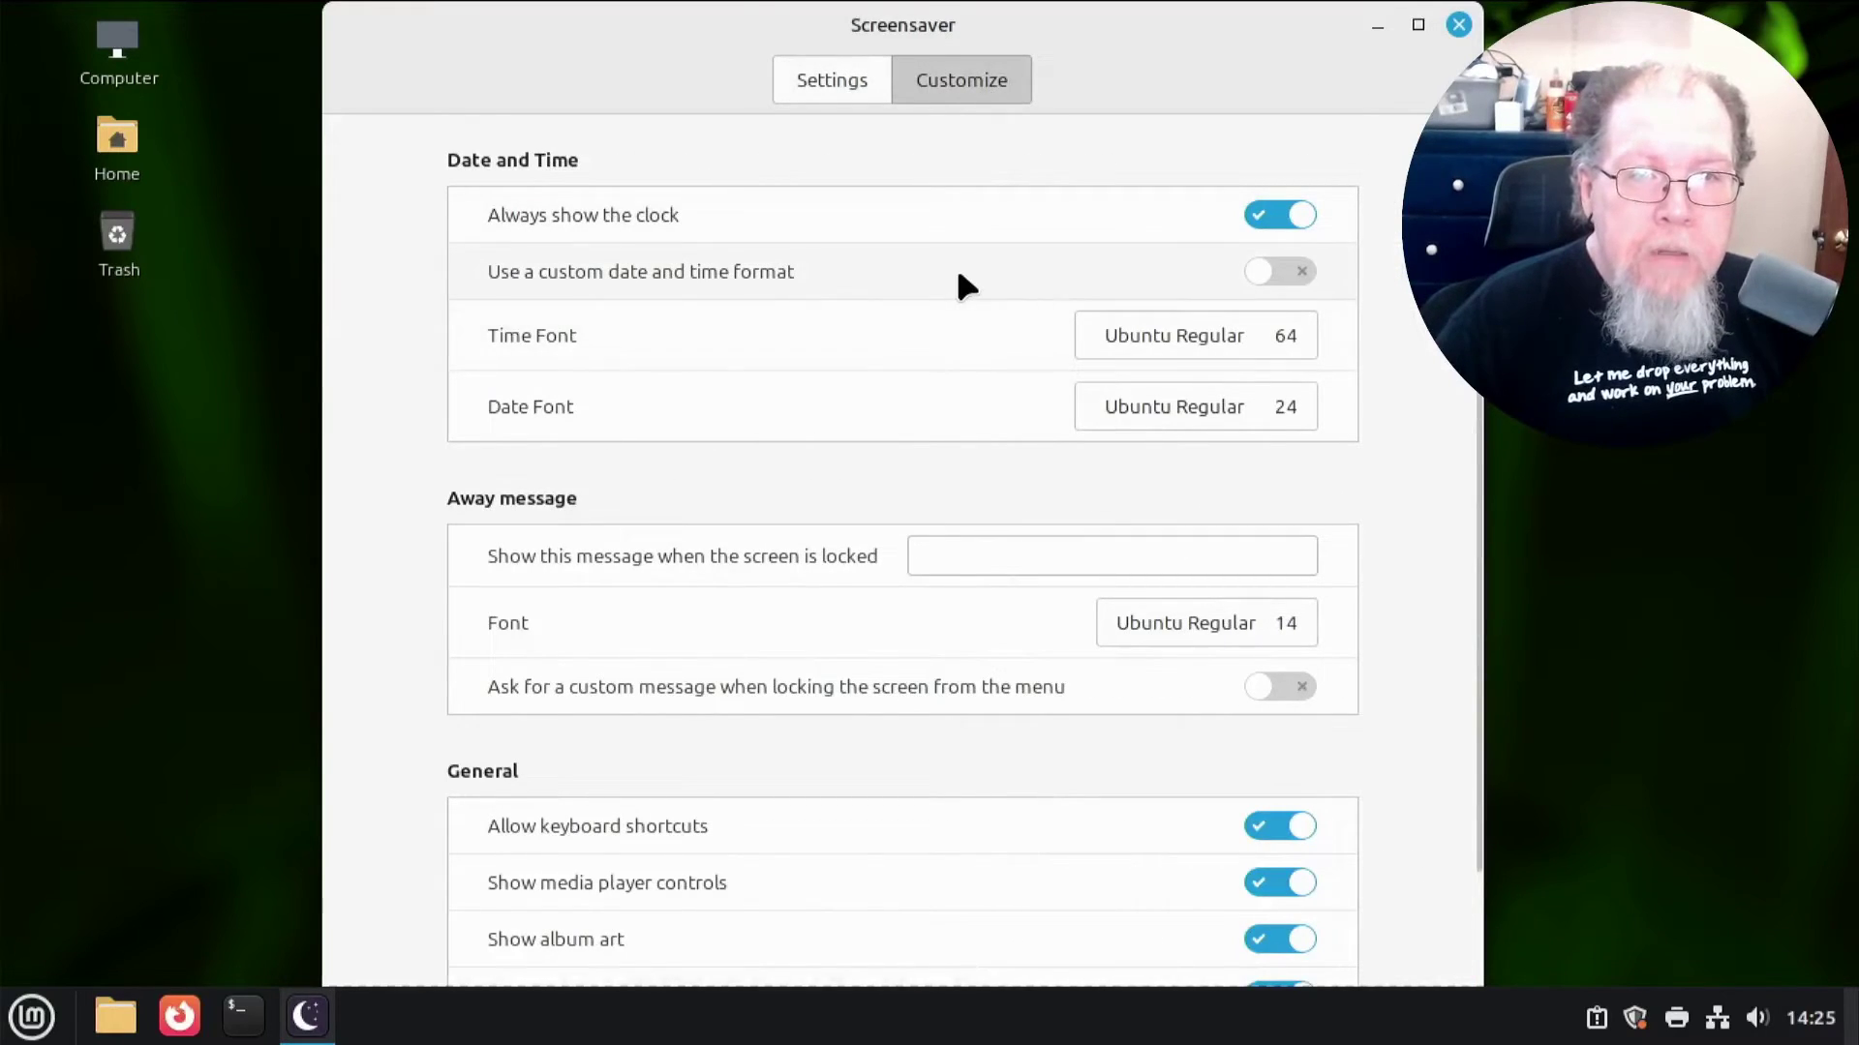
mouse_move(1102, 44)
mouse_down()
mouse_move(1071, 131)
mouse_move(1076, 51)
mouse_up()
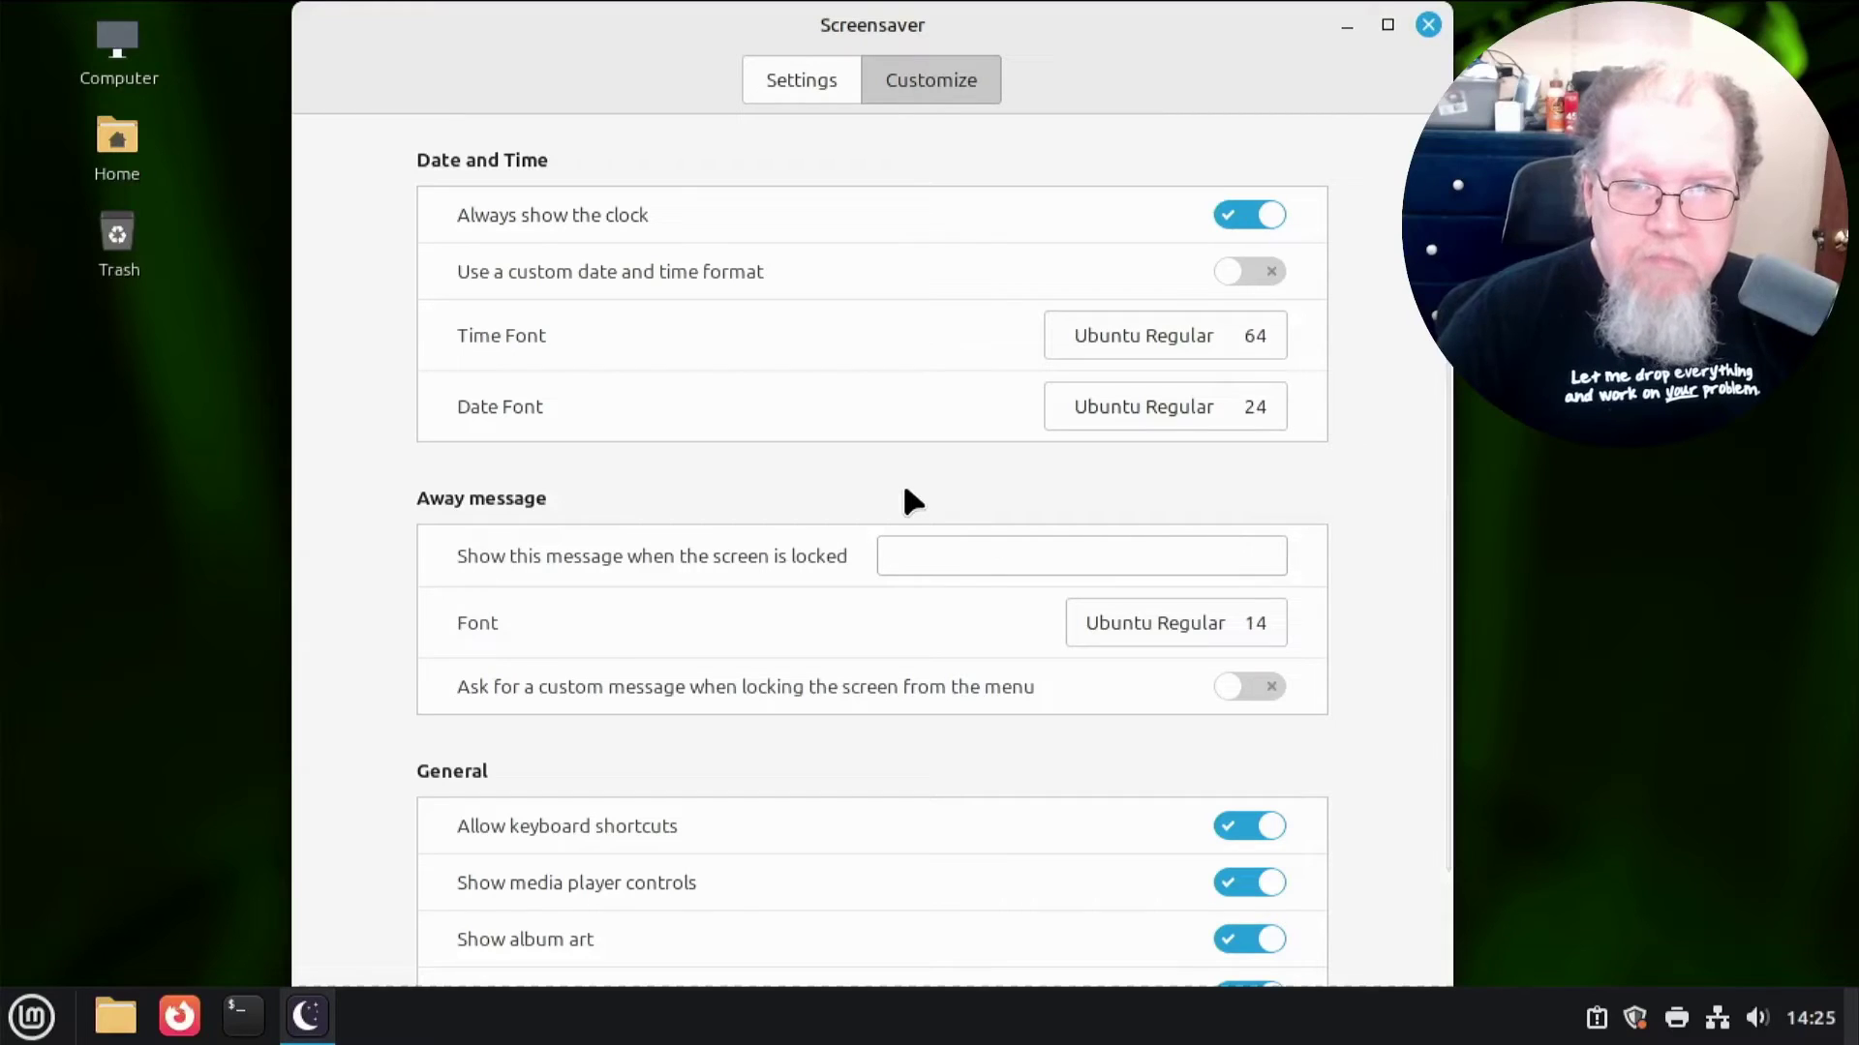
scroll(900, 491, down, 2)
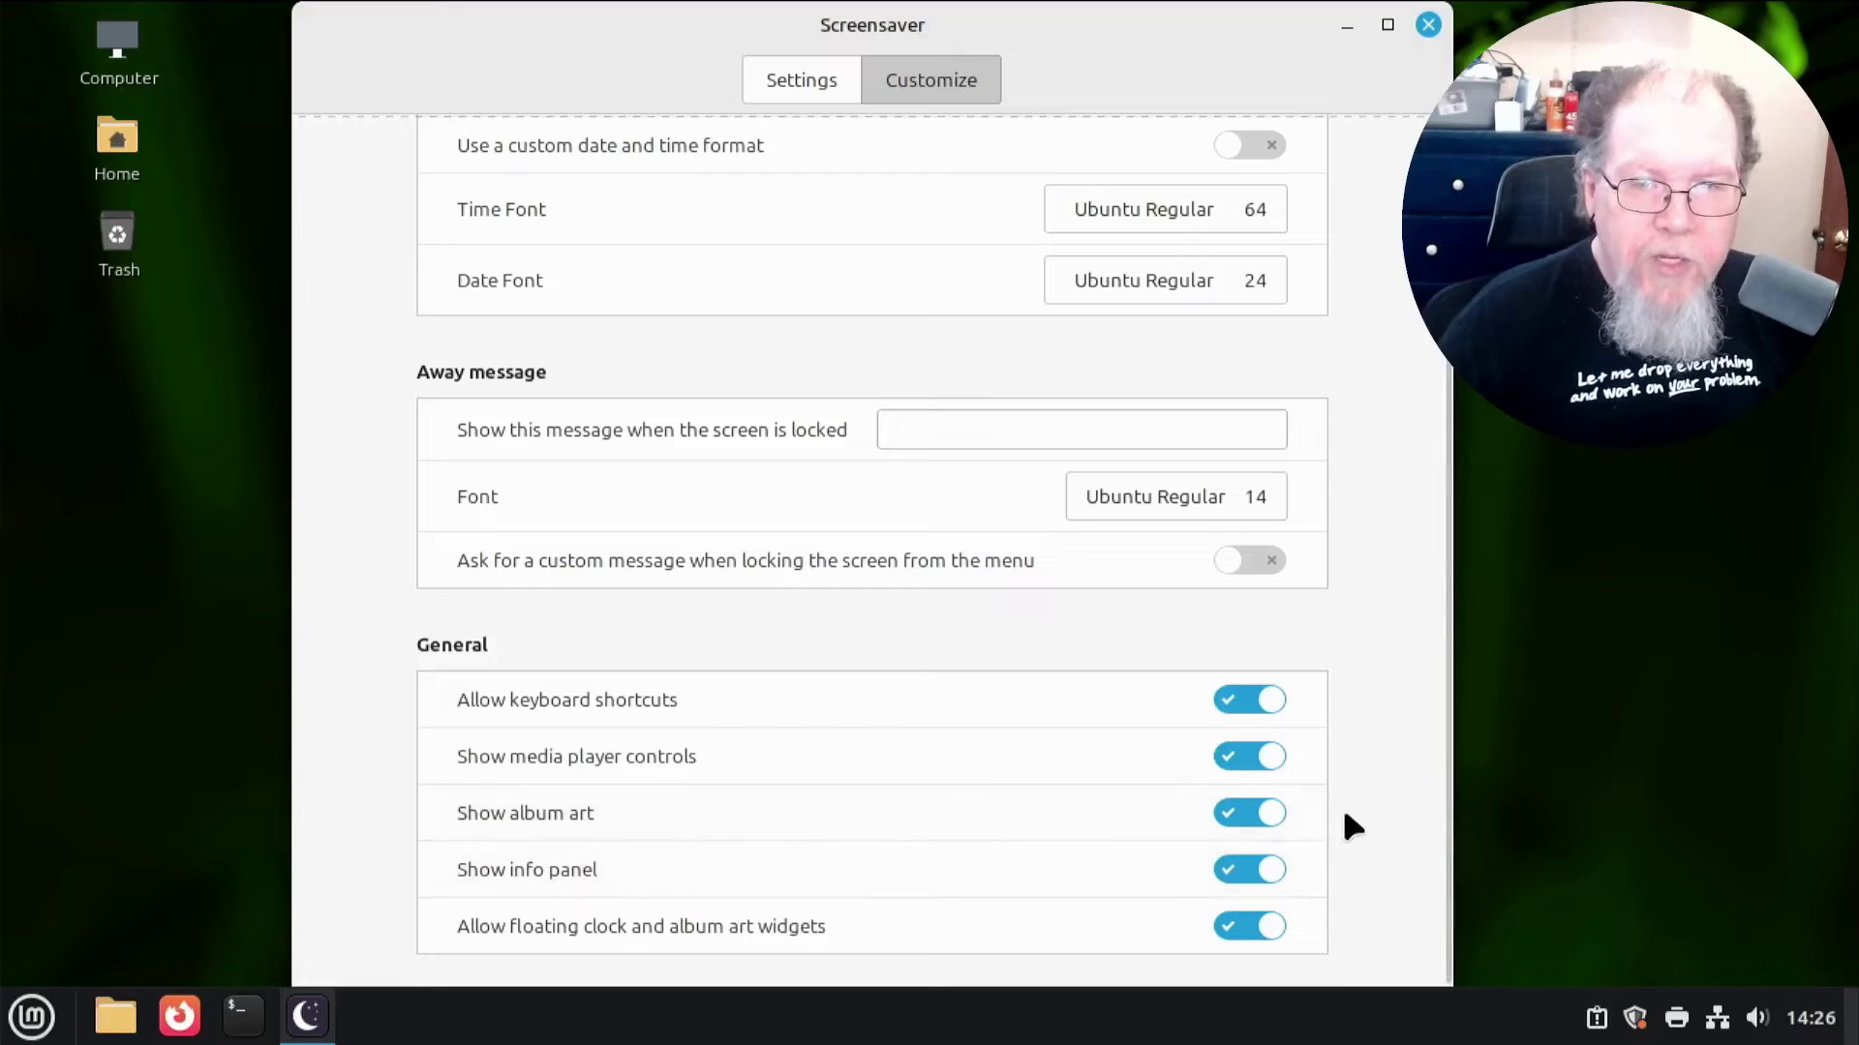
scroll(1363, 800, up, 3)
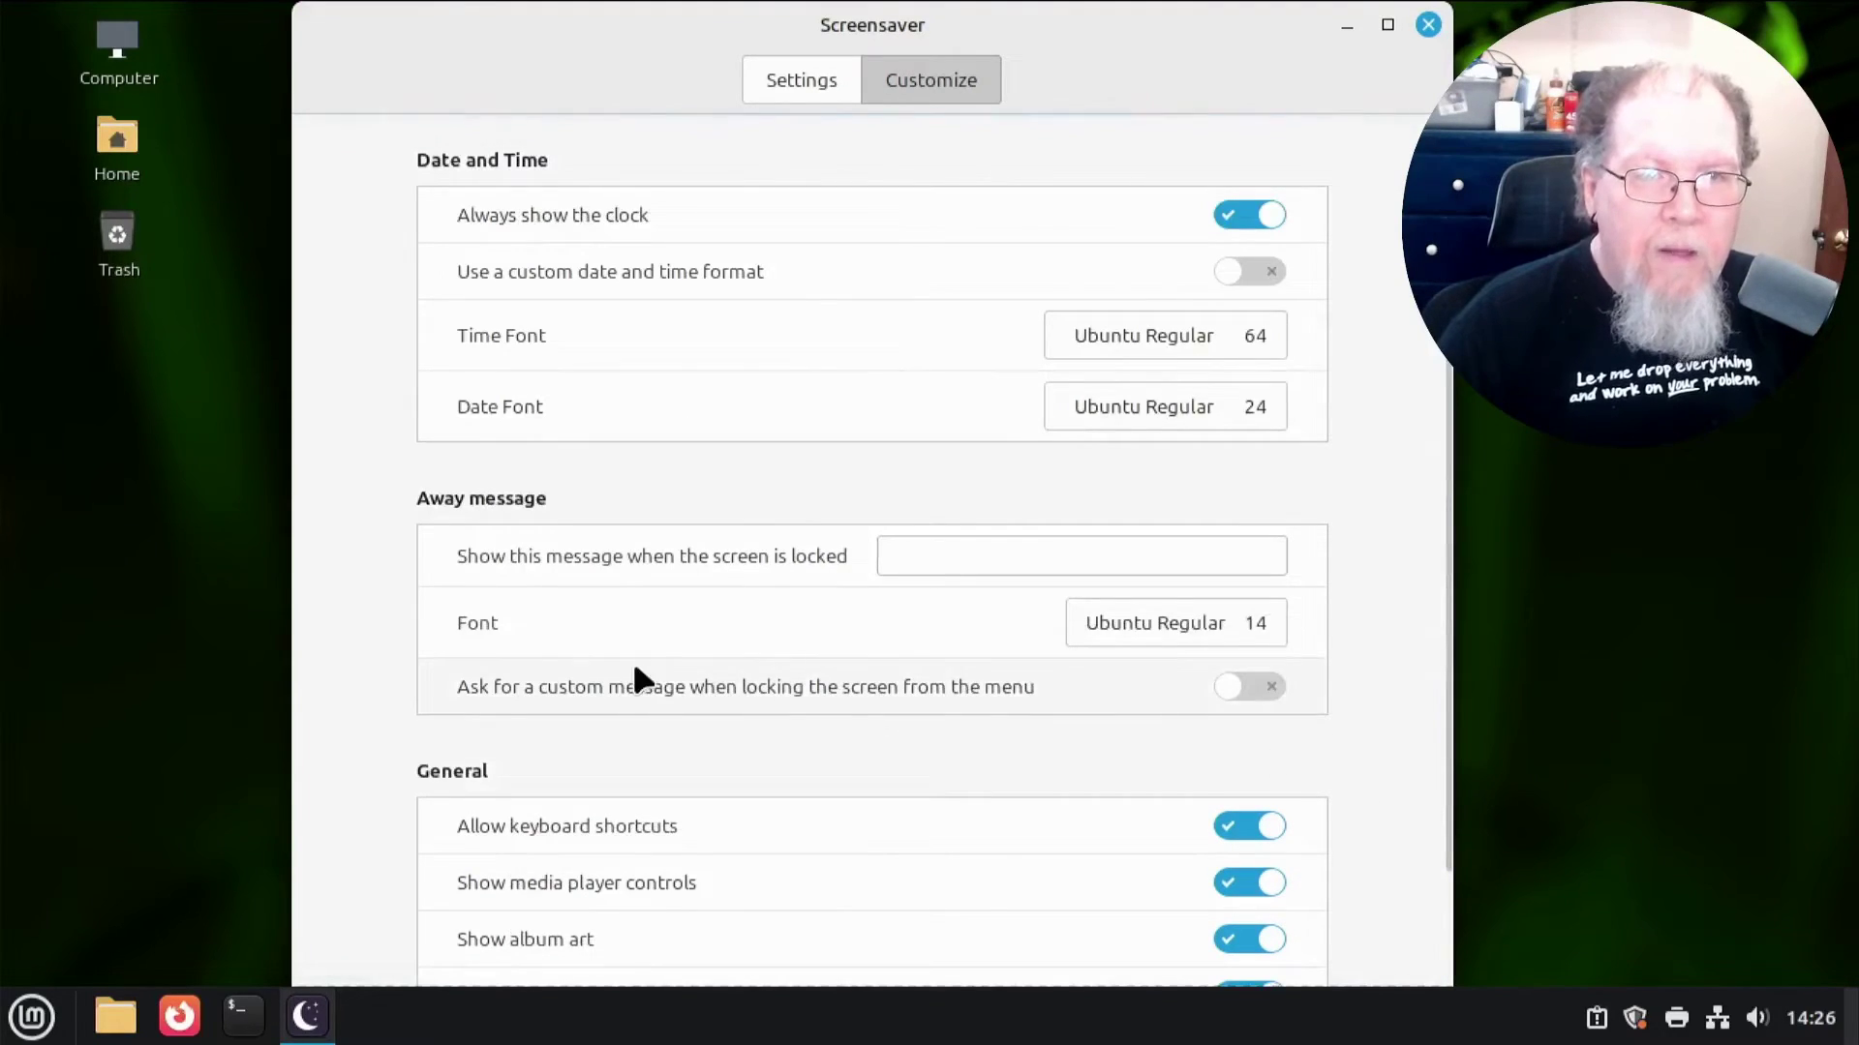
click(1427, 21)
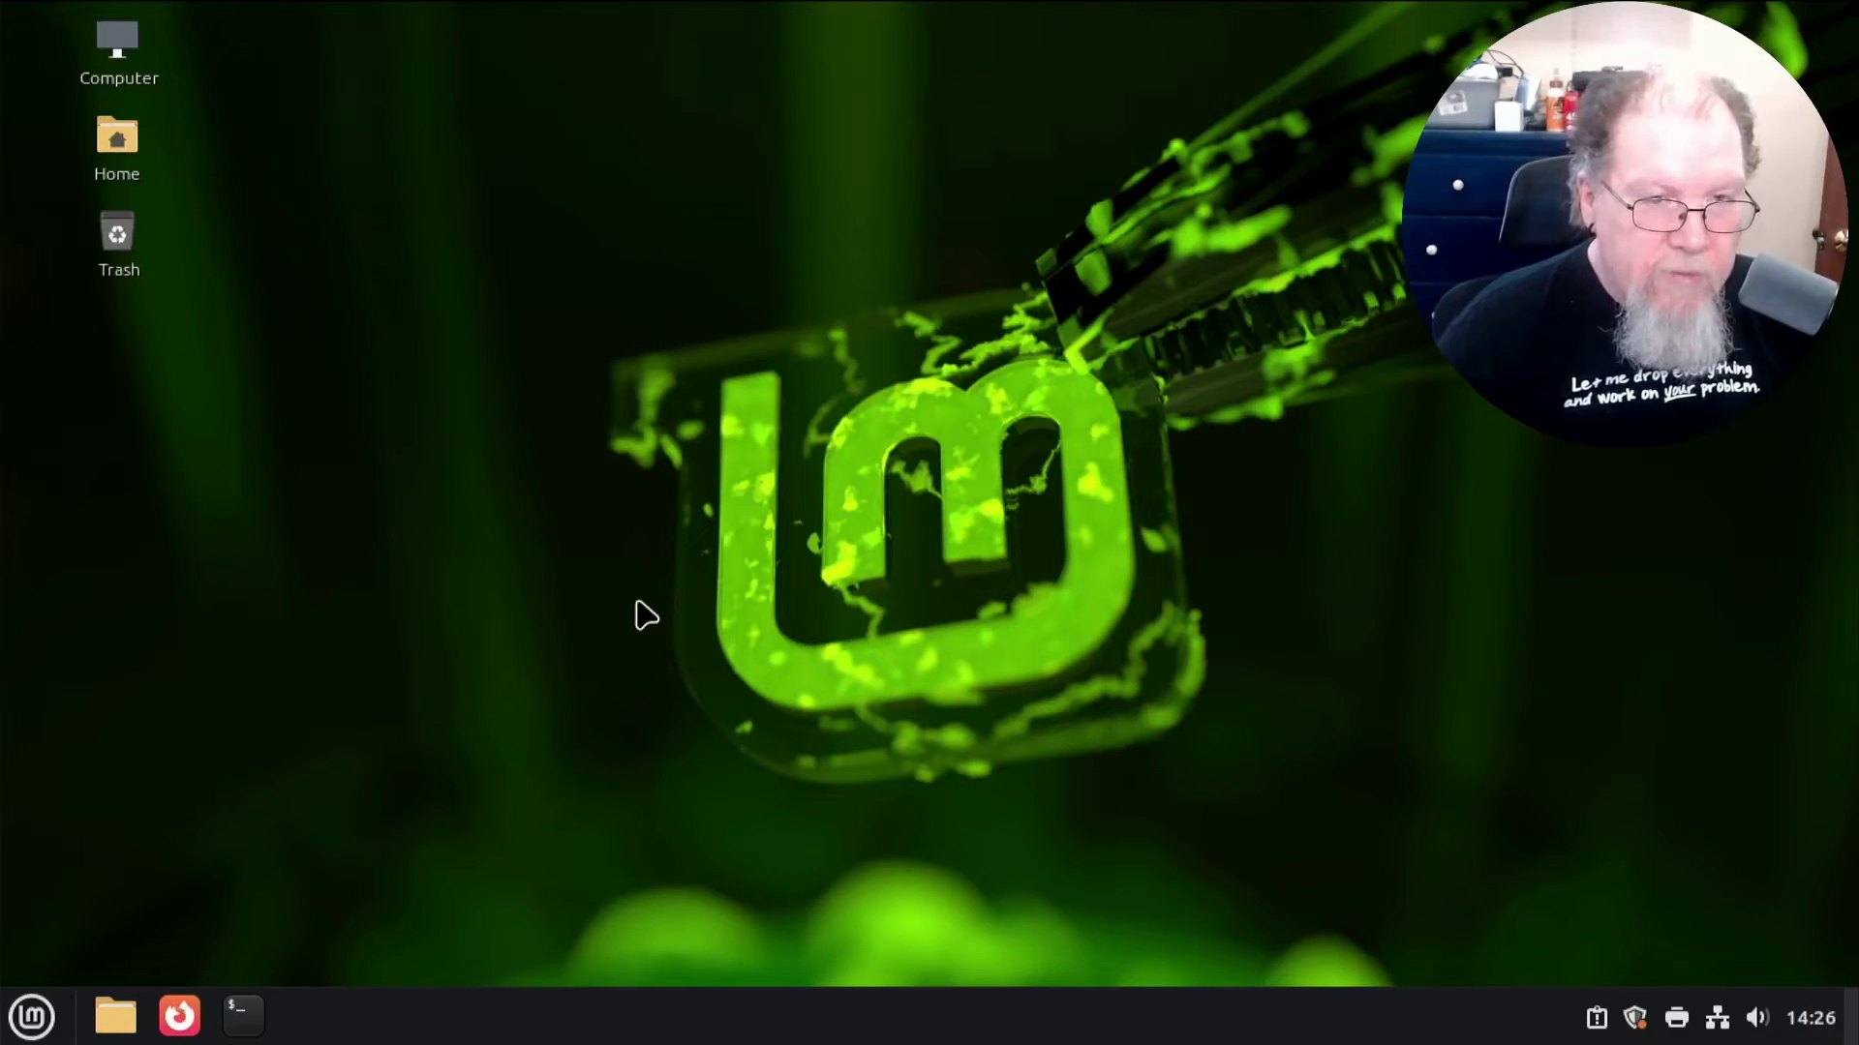
- Reopen the Screensaver preferences, check the delay and lock settings and the customization options, and close them
click(33, 1028)
click(33, 1028)
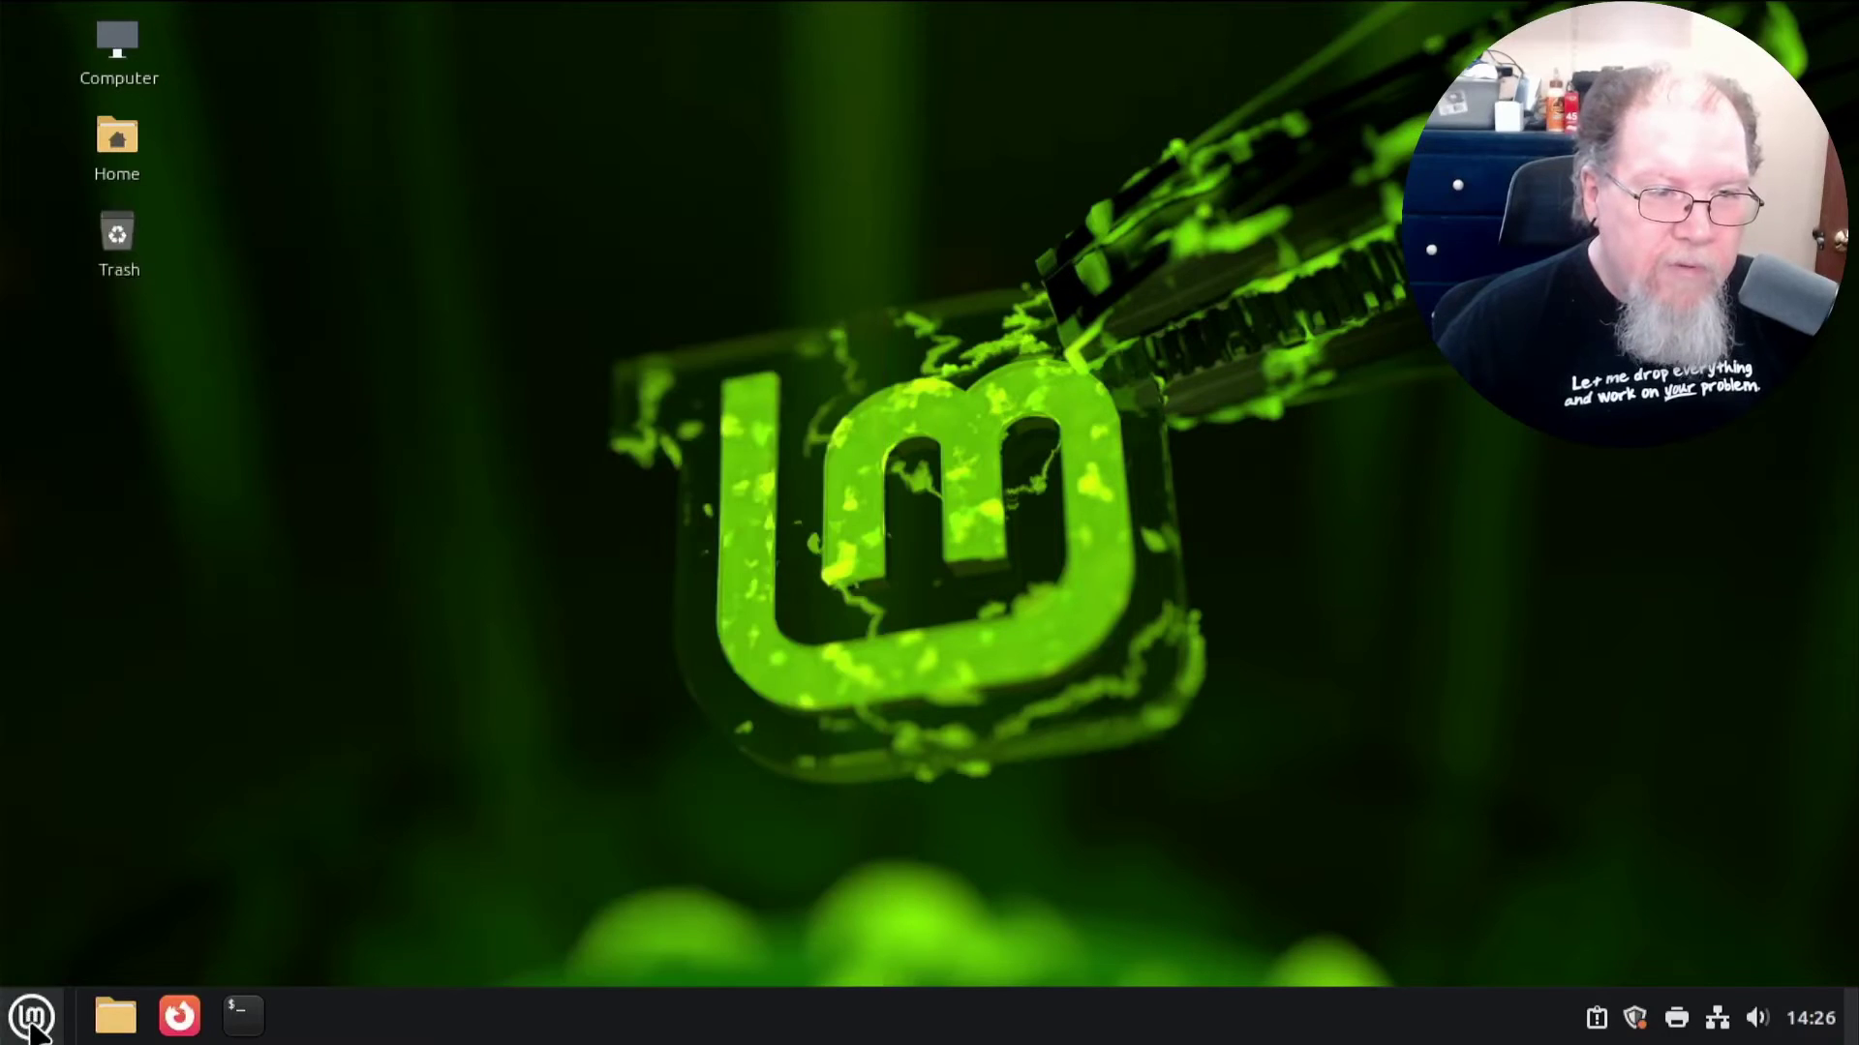
click(33, 1028)
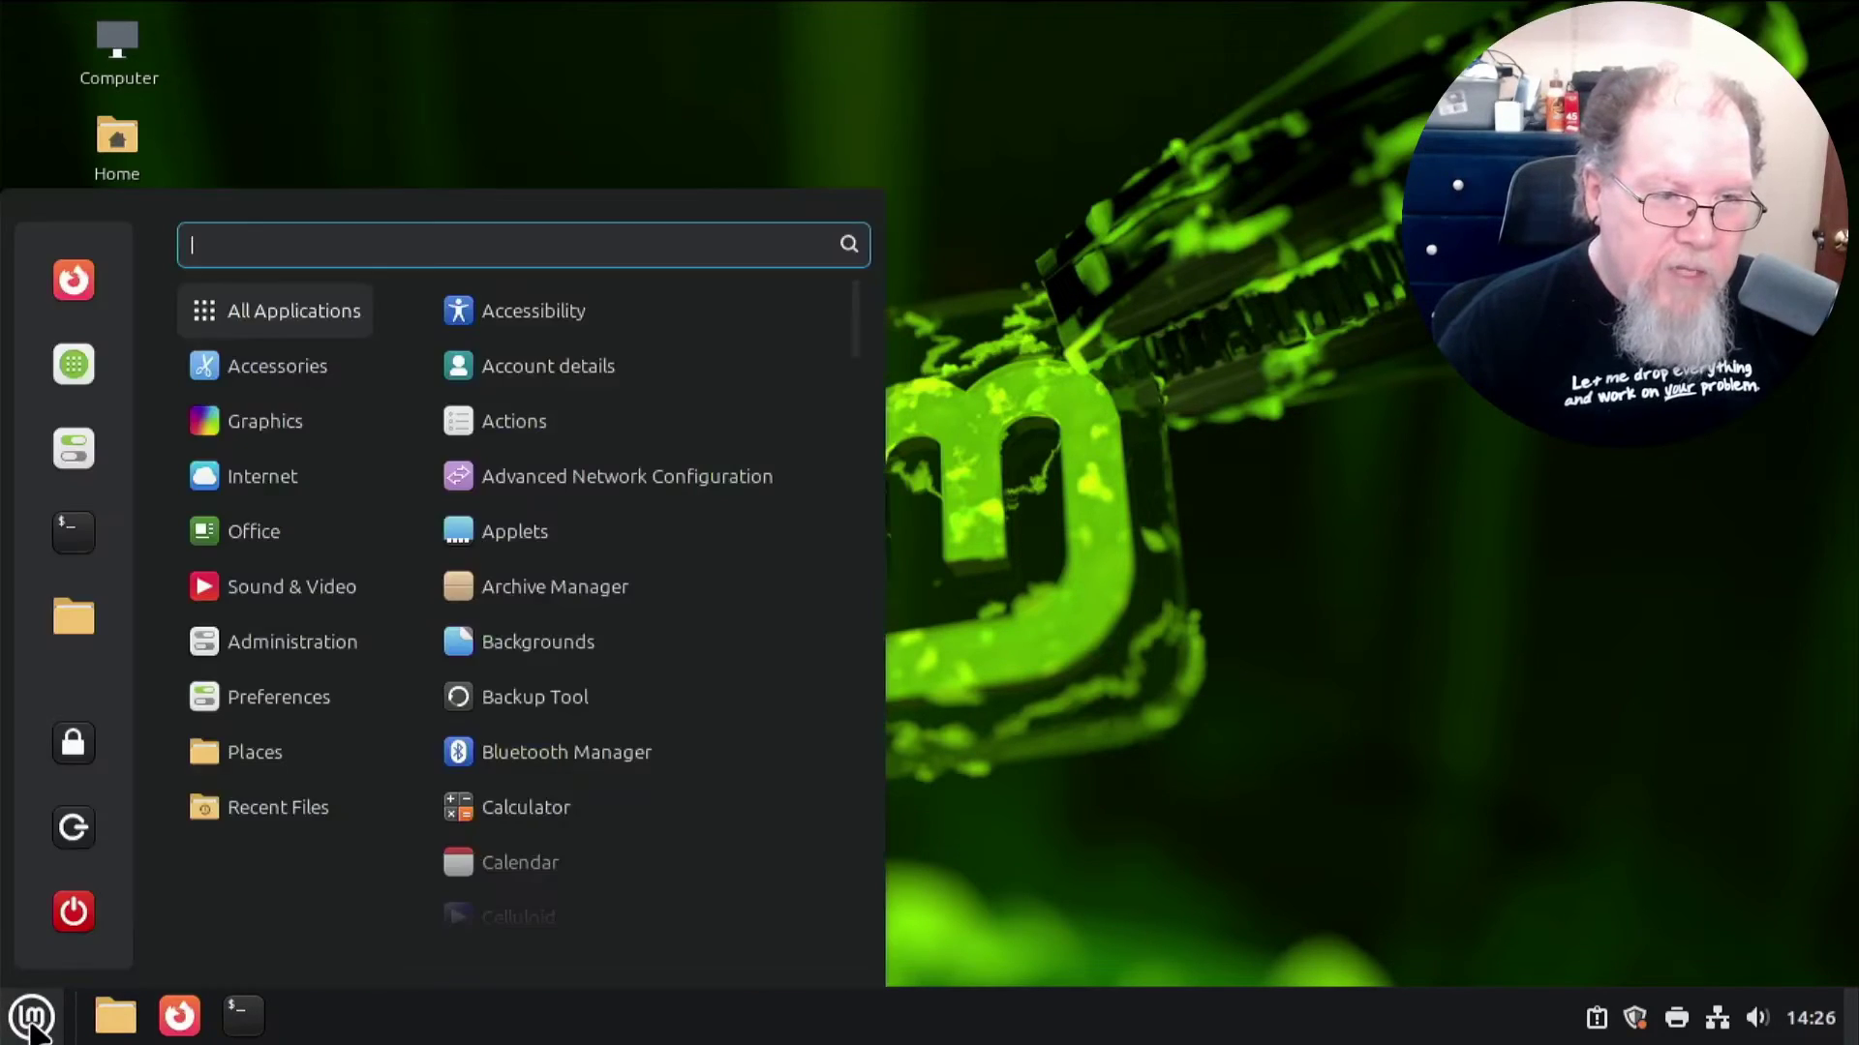
mouse_move(314, 697)
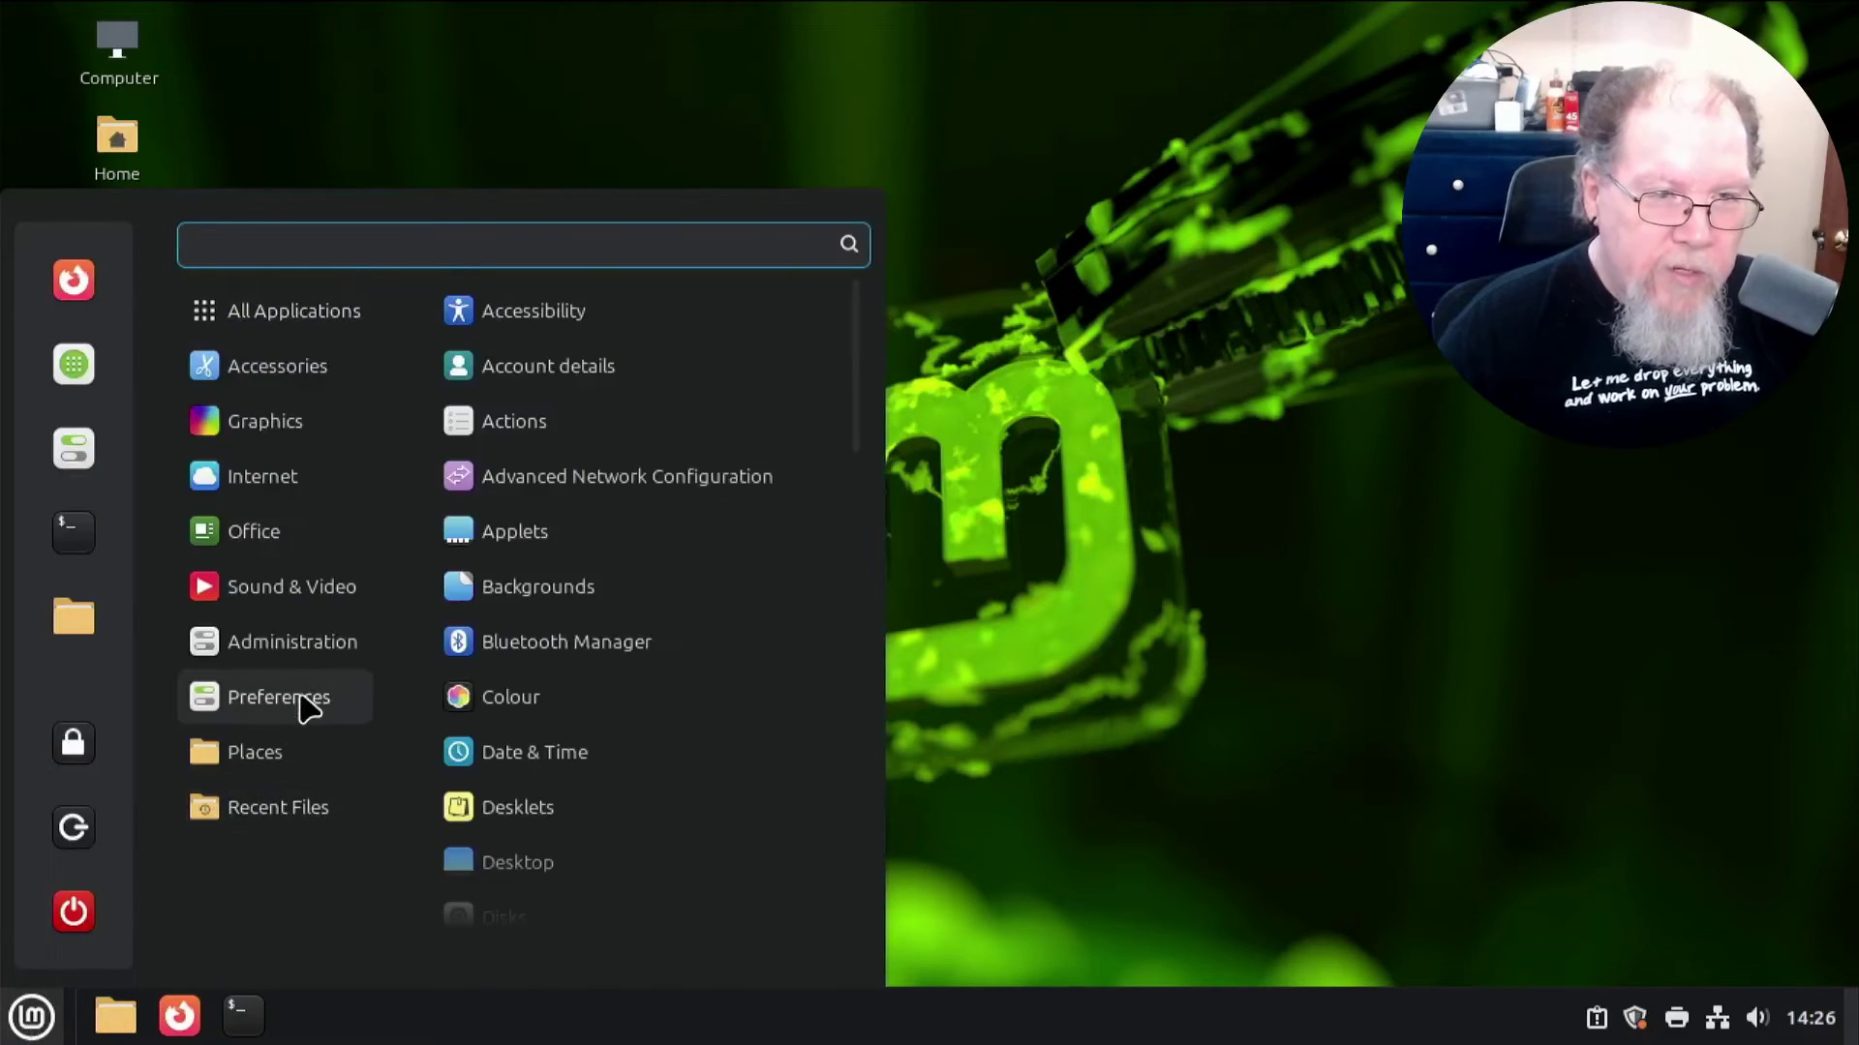
scroll(574, 724, down, 5)
scroll(574, 724, down, 6)
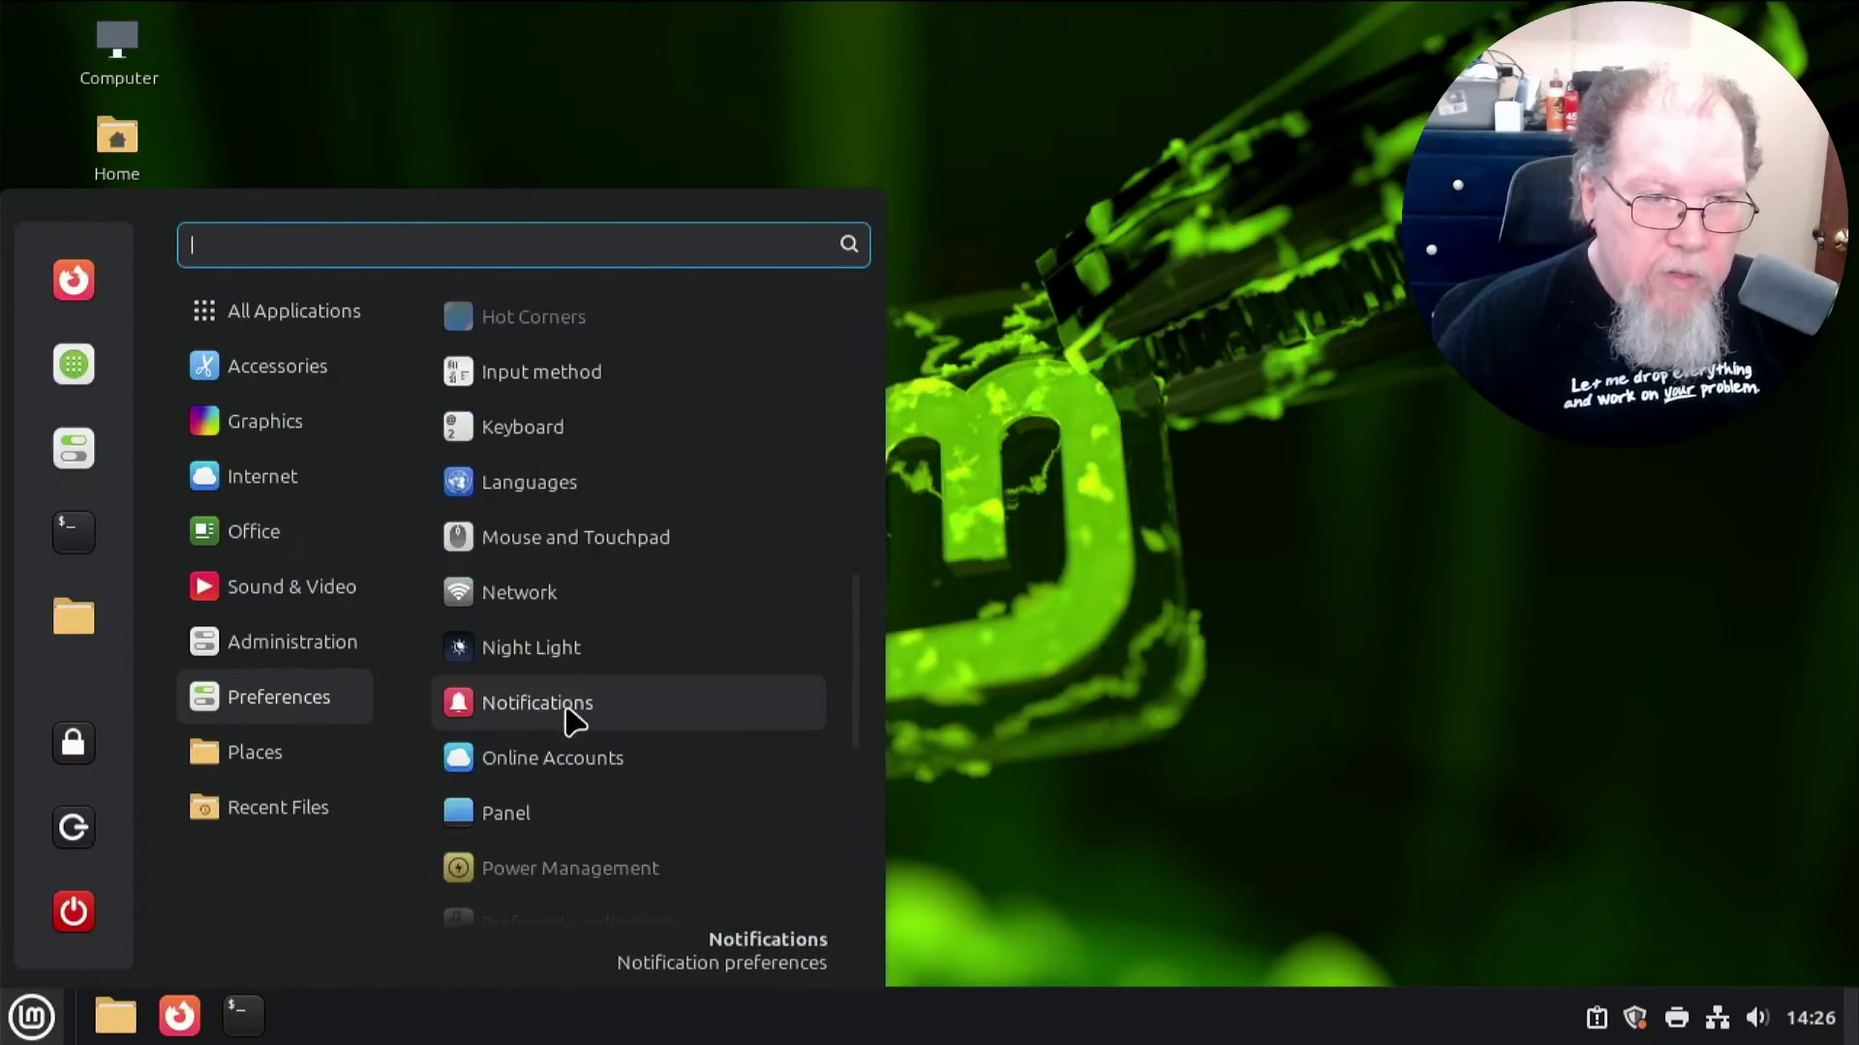
scroll(574, 725, down, 6)
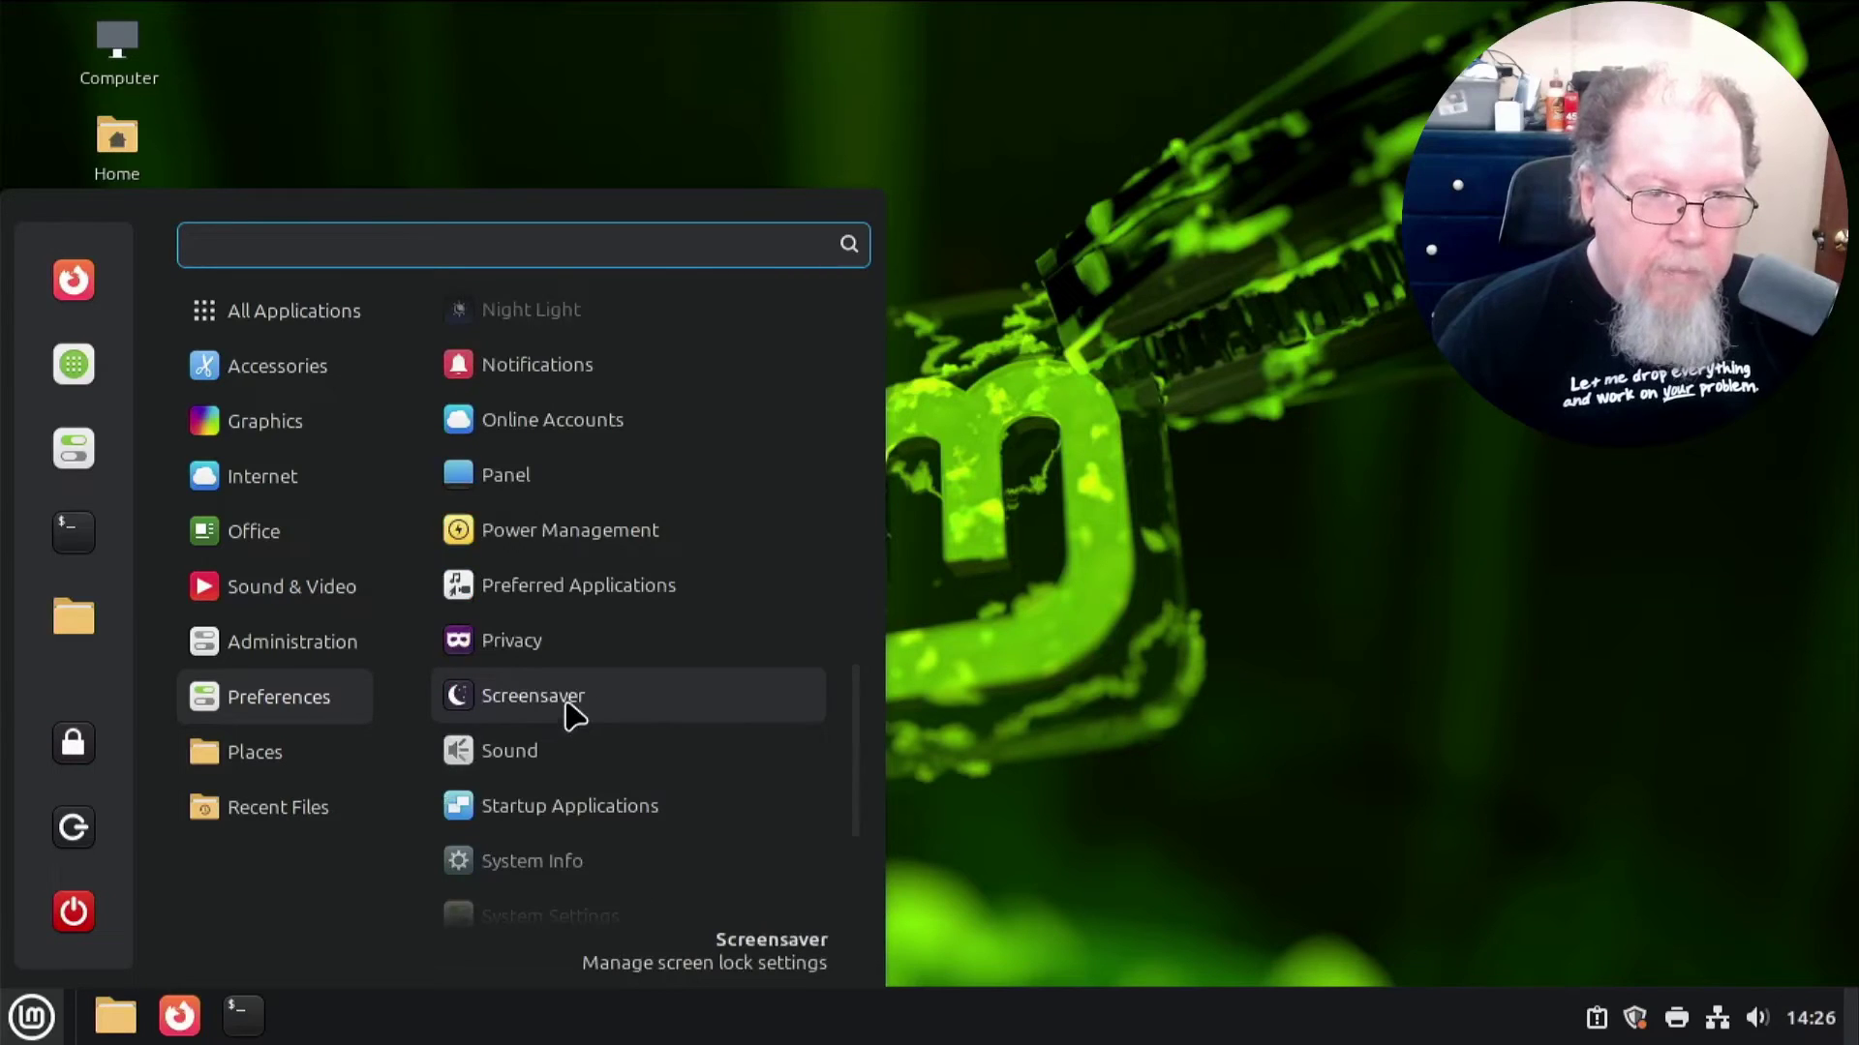
click(569, 710)
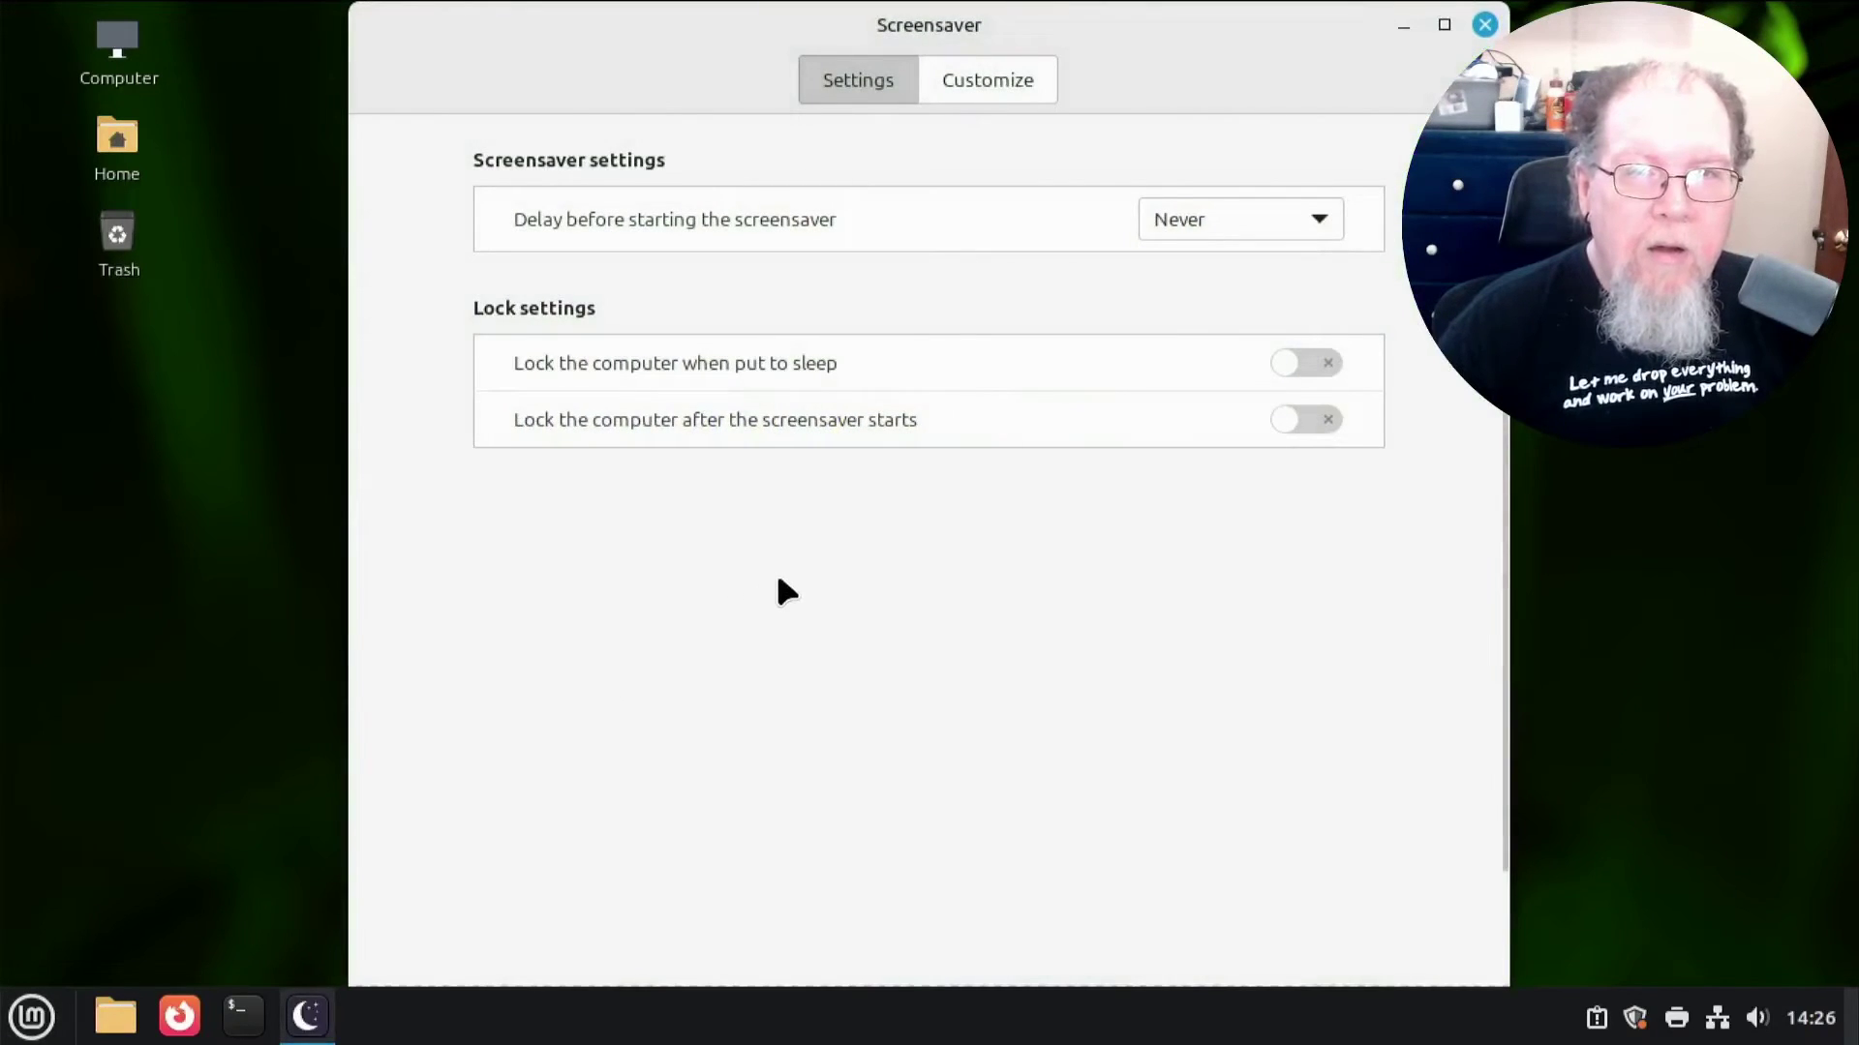
click(990, 73)
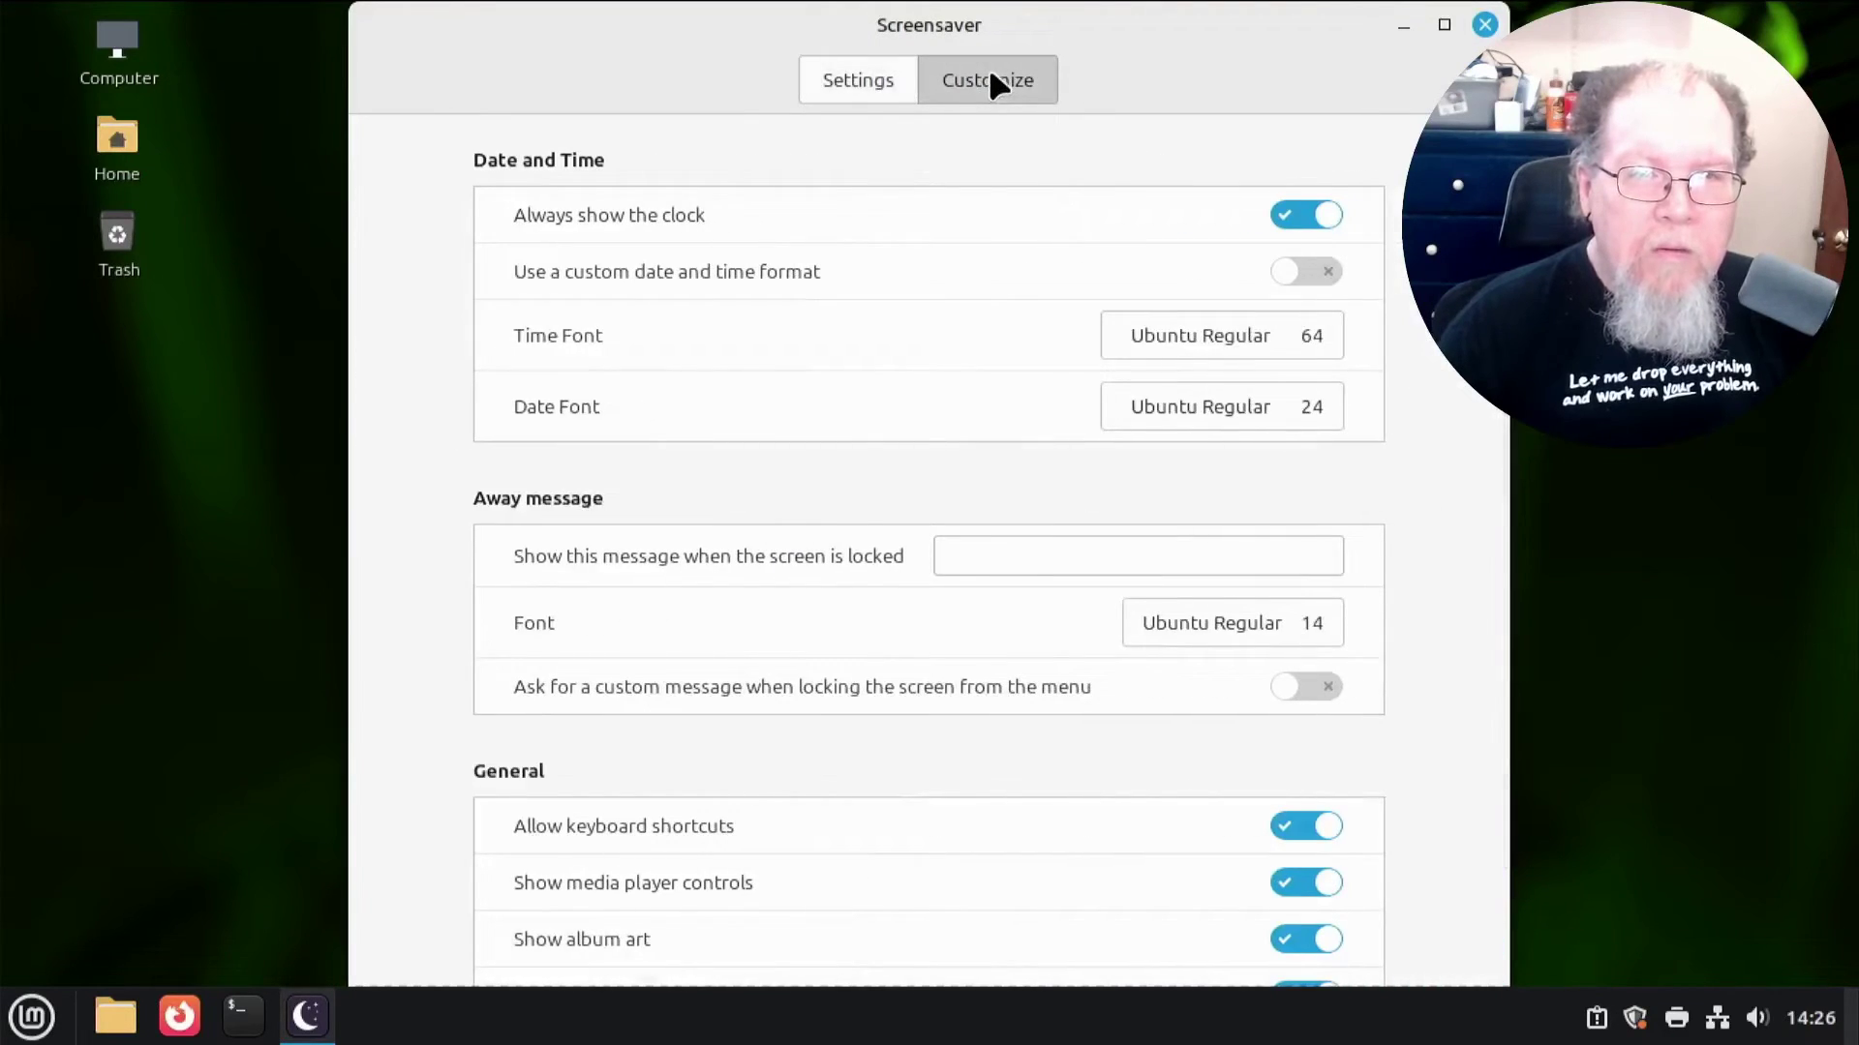
click(865, 78)
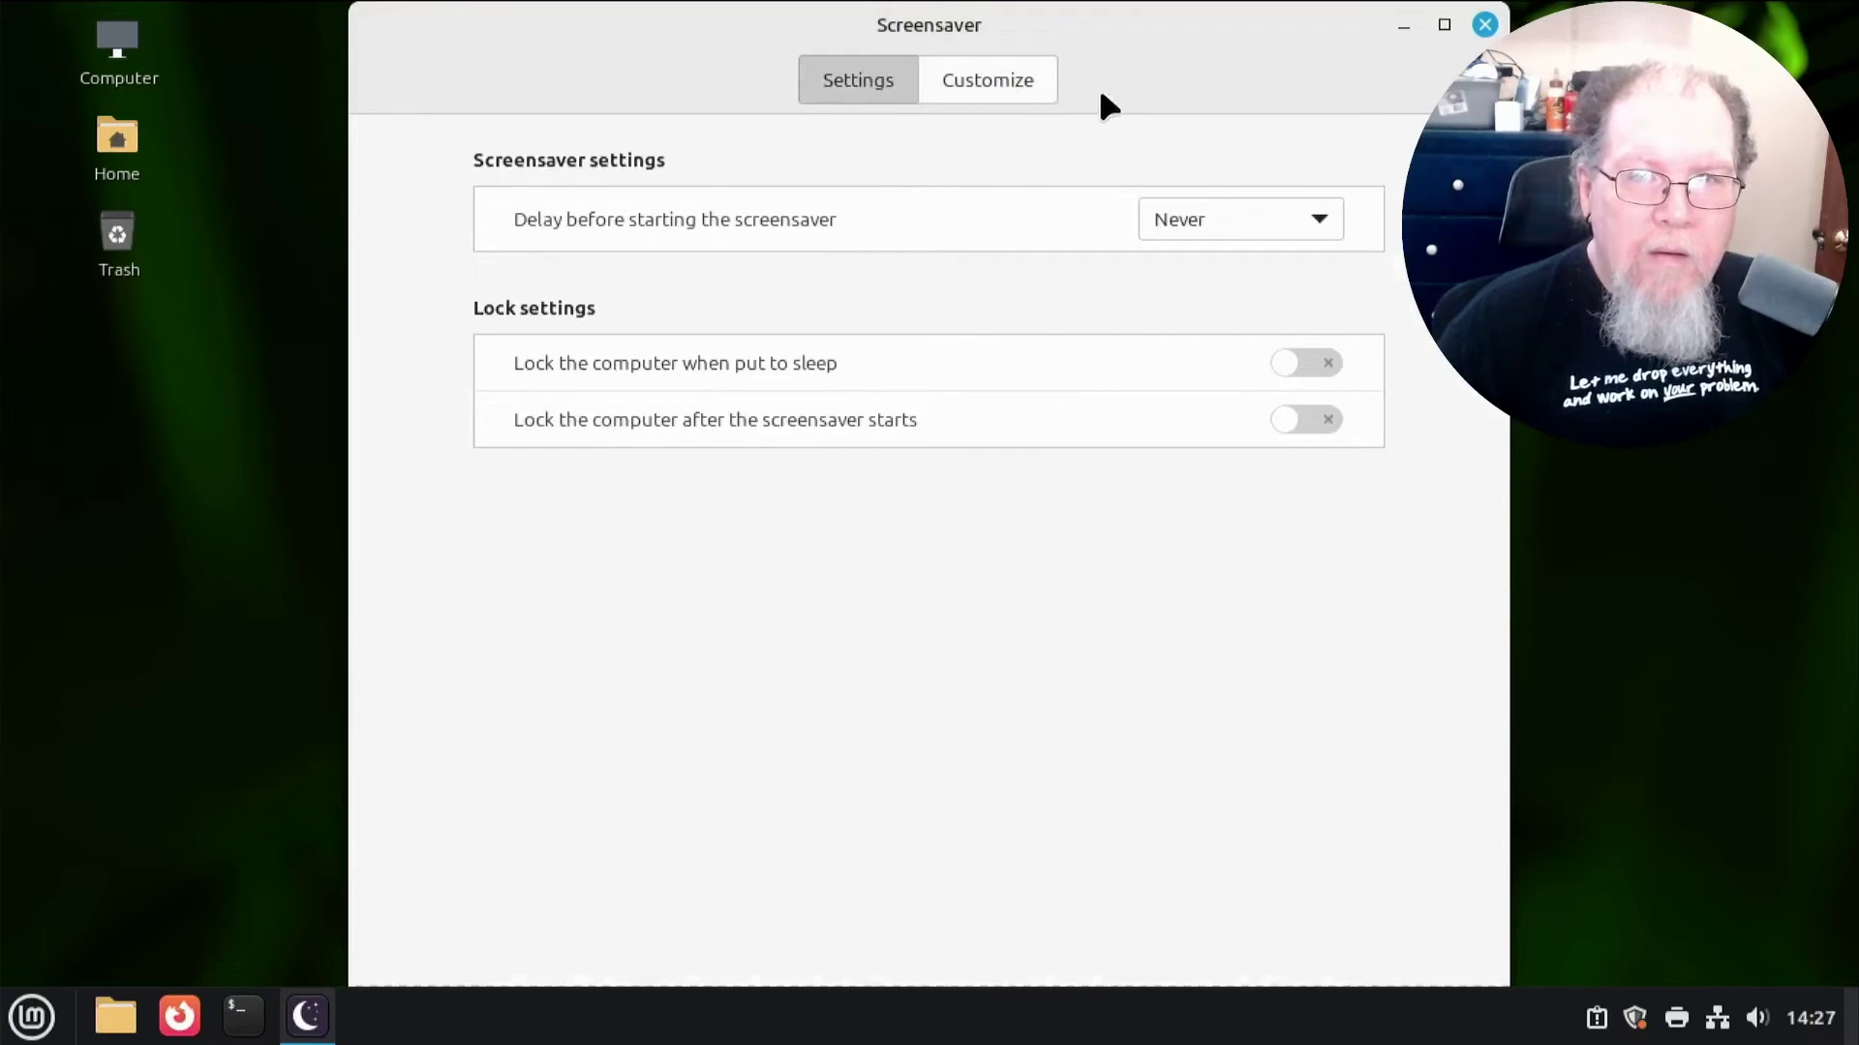
click(1485, 23)
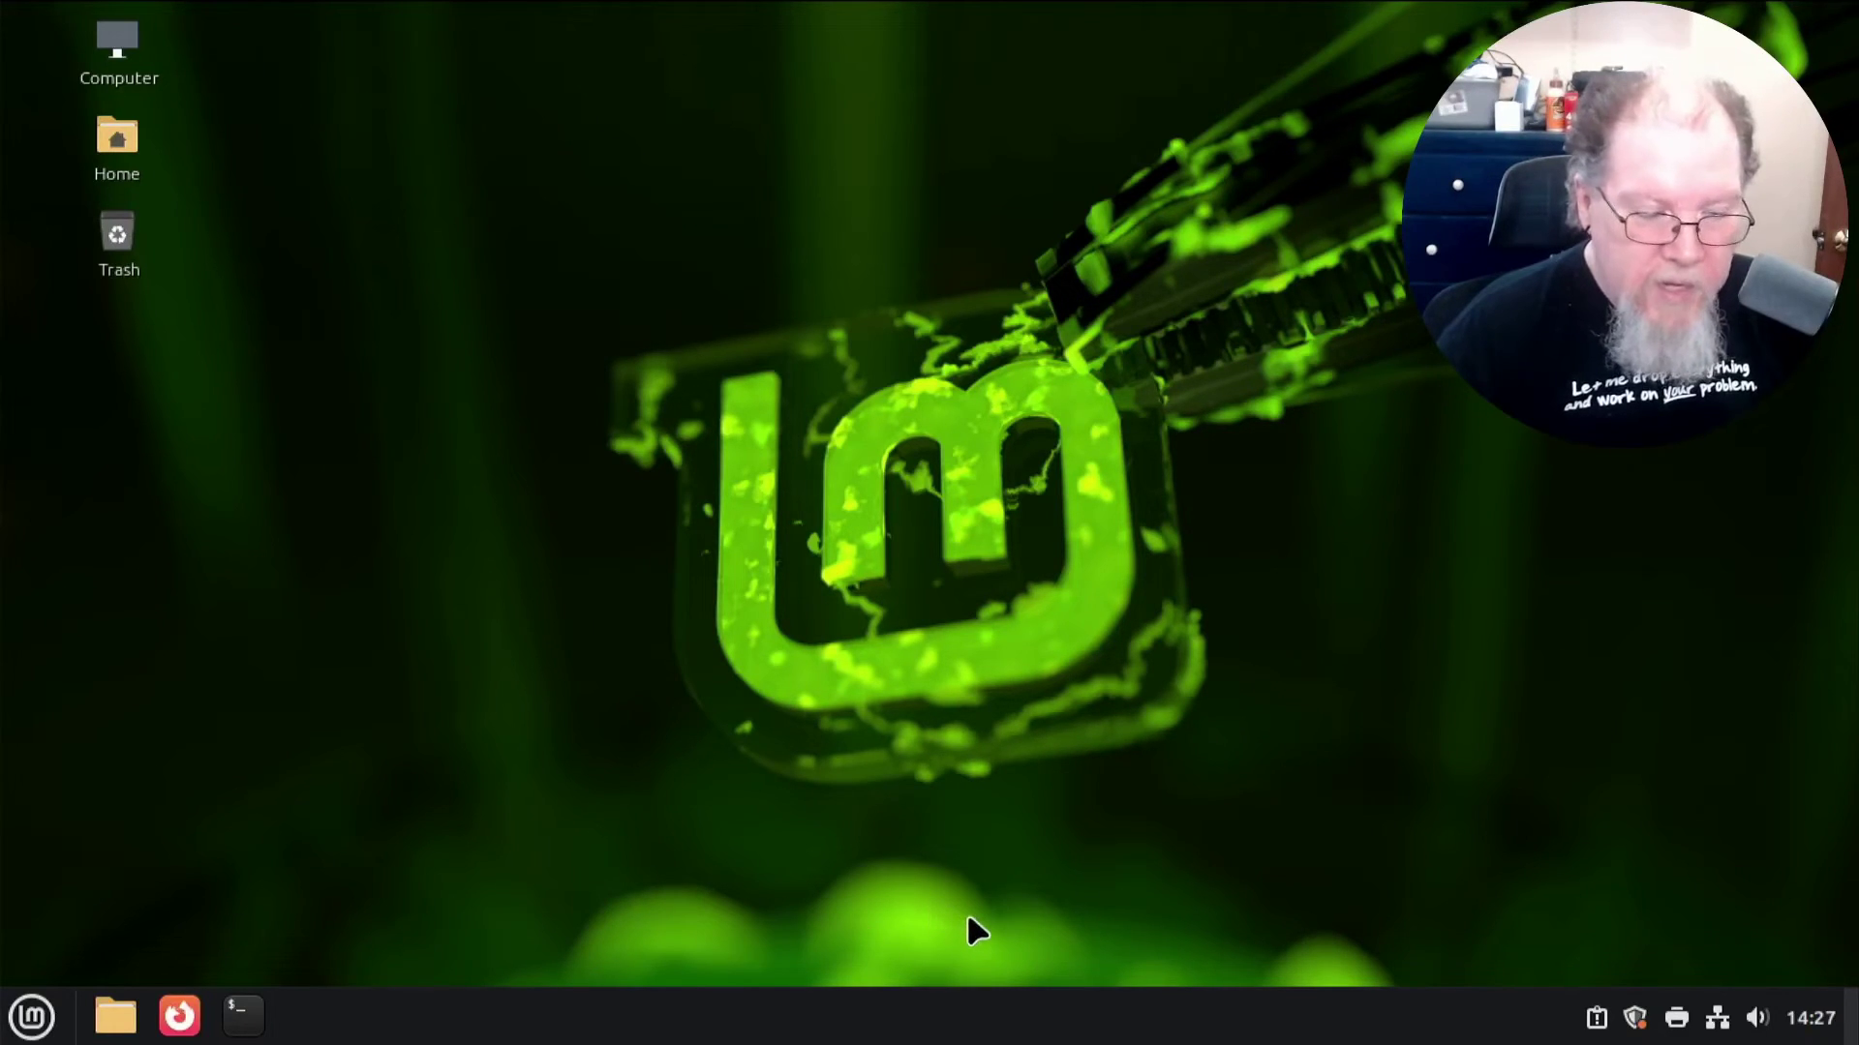
- Open the Update Manager past its welcome page, accept switching to a local mirror, and authenticate with the account password
click(1641, 1027)
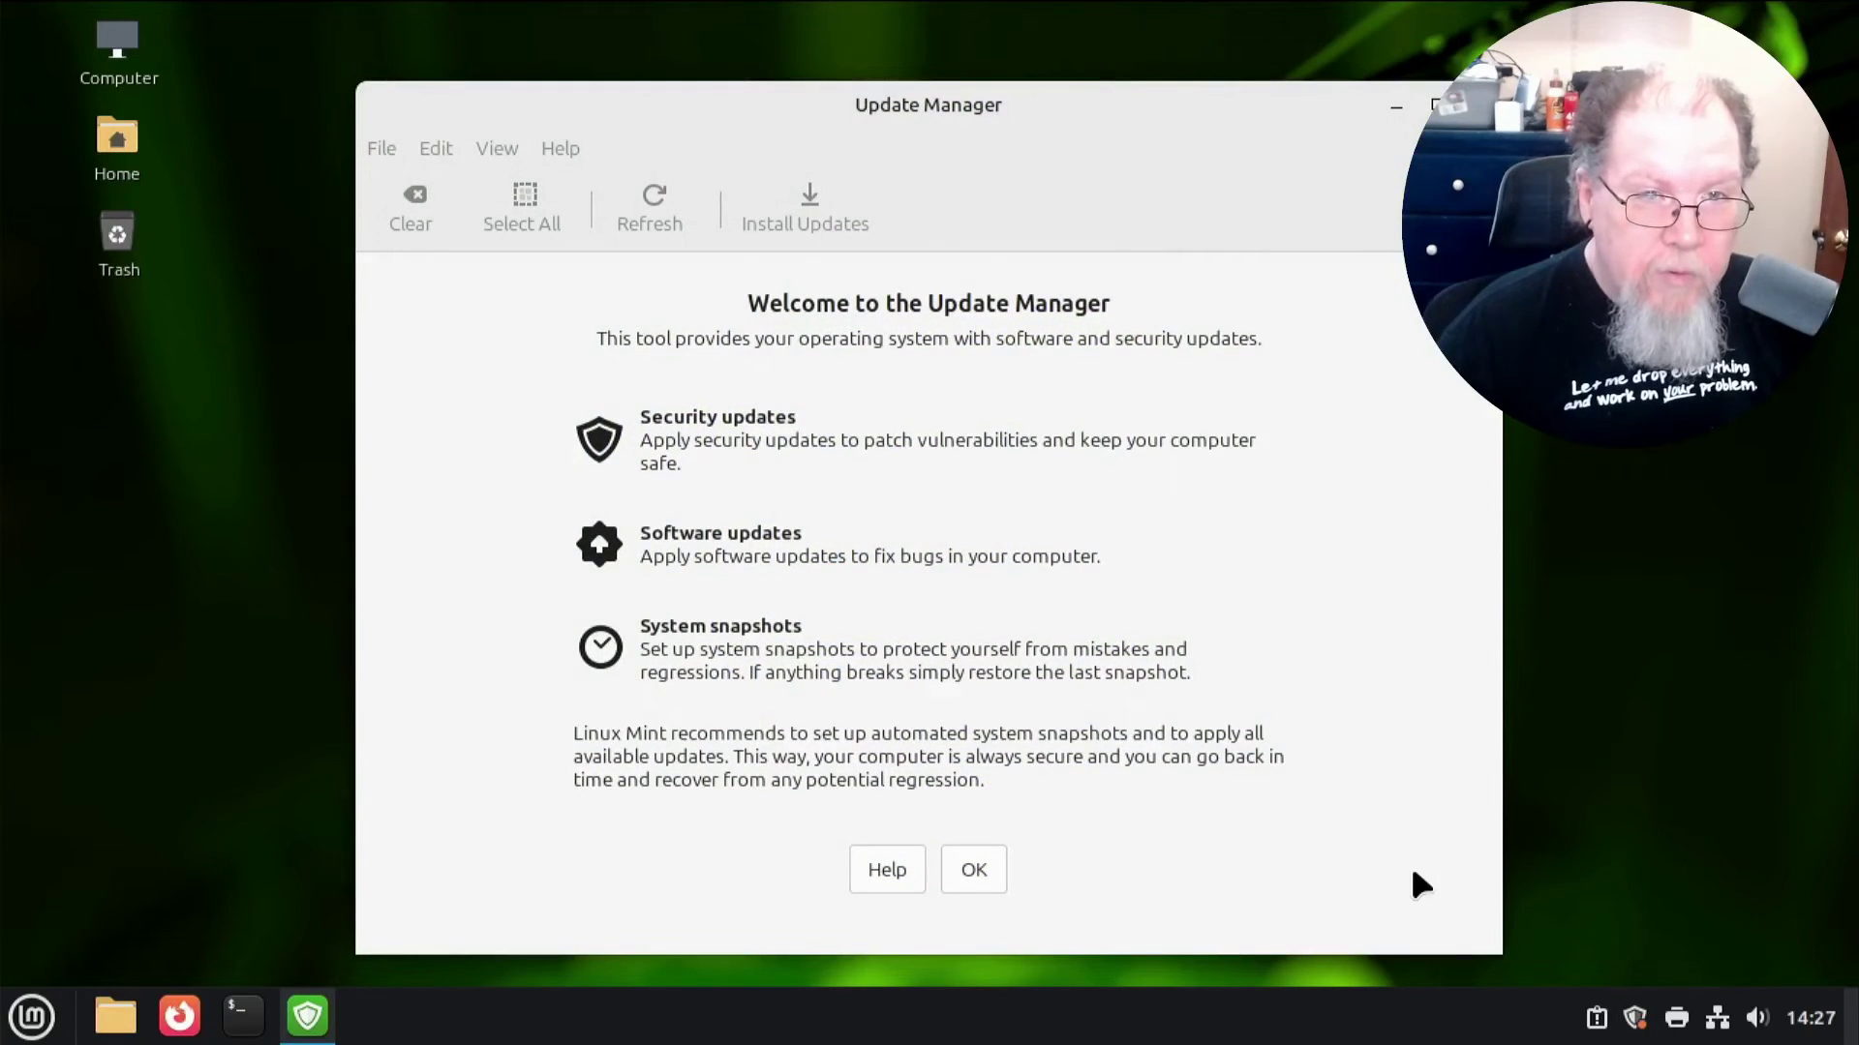
click(975, 869)
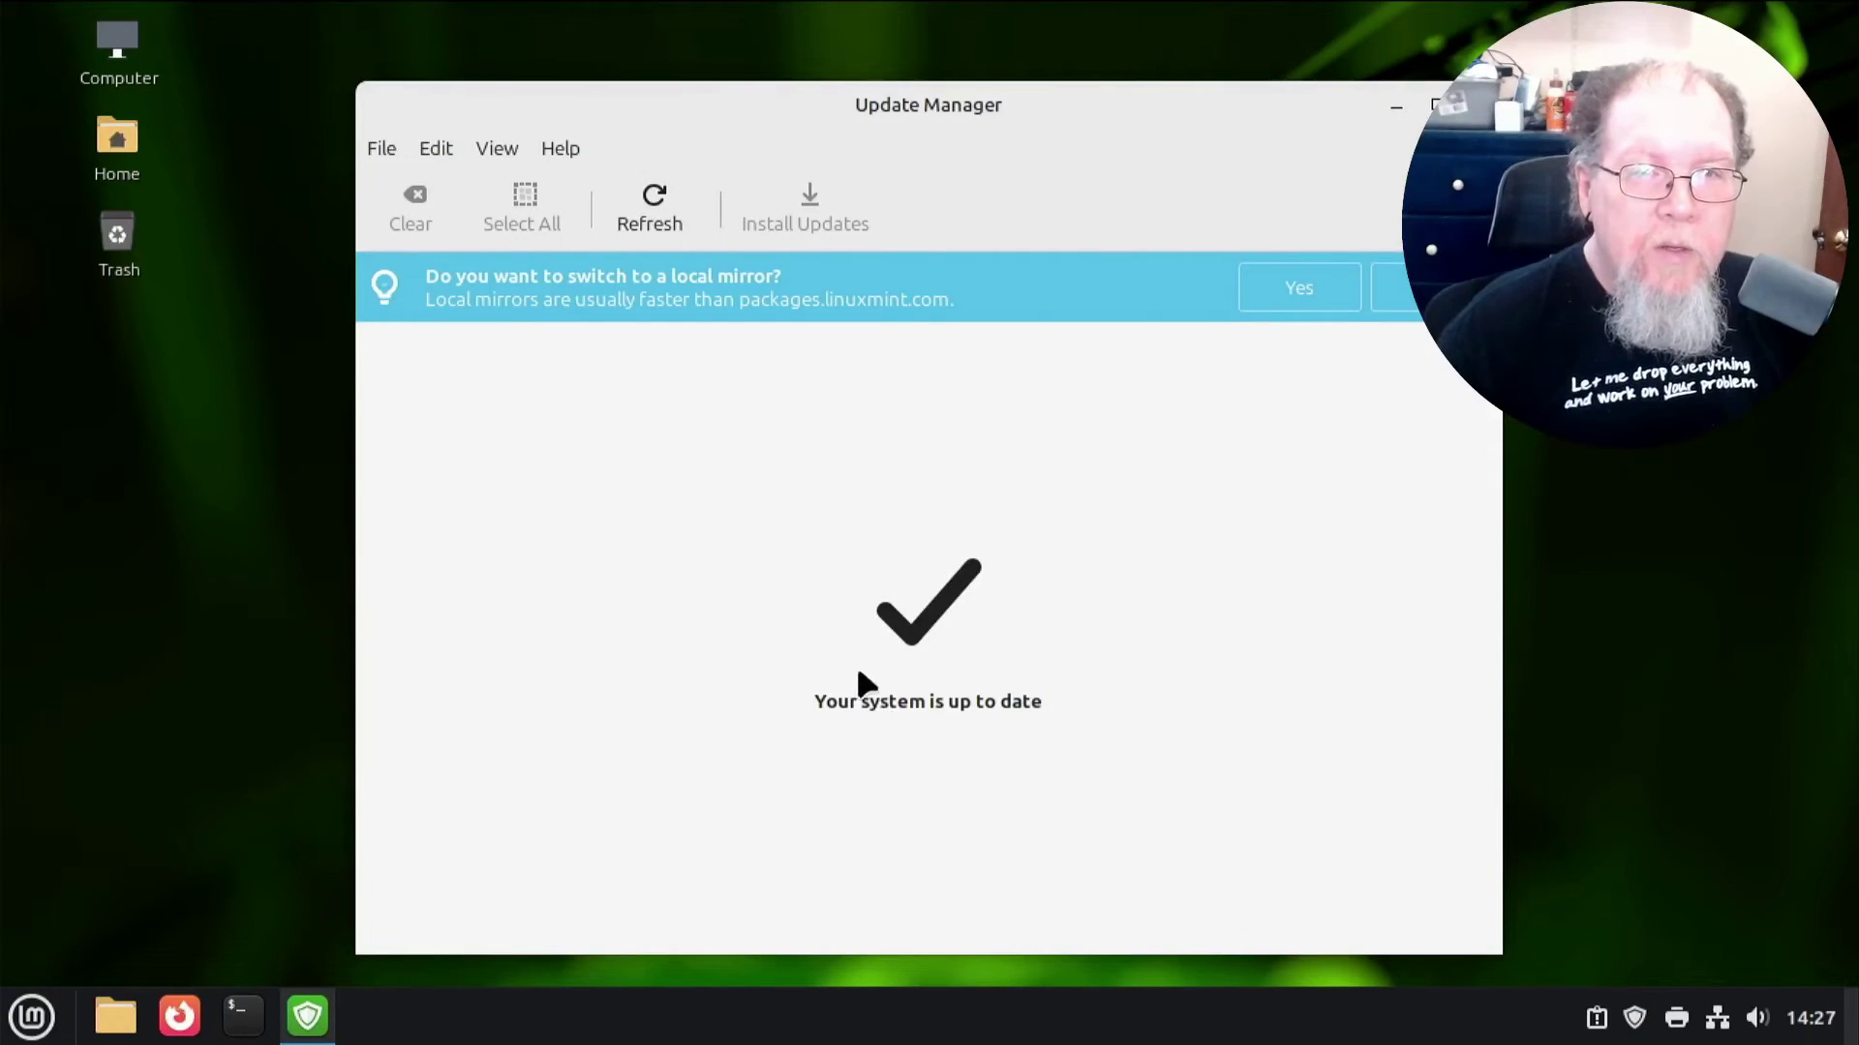
click(1333, 284)
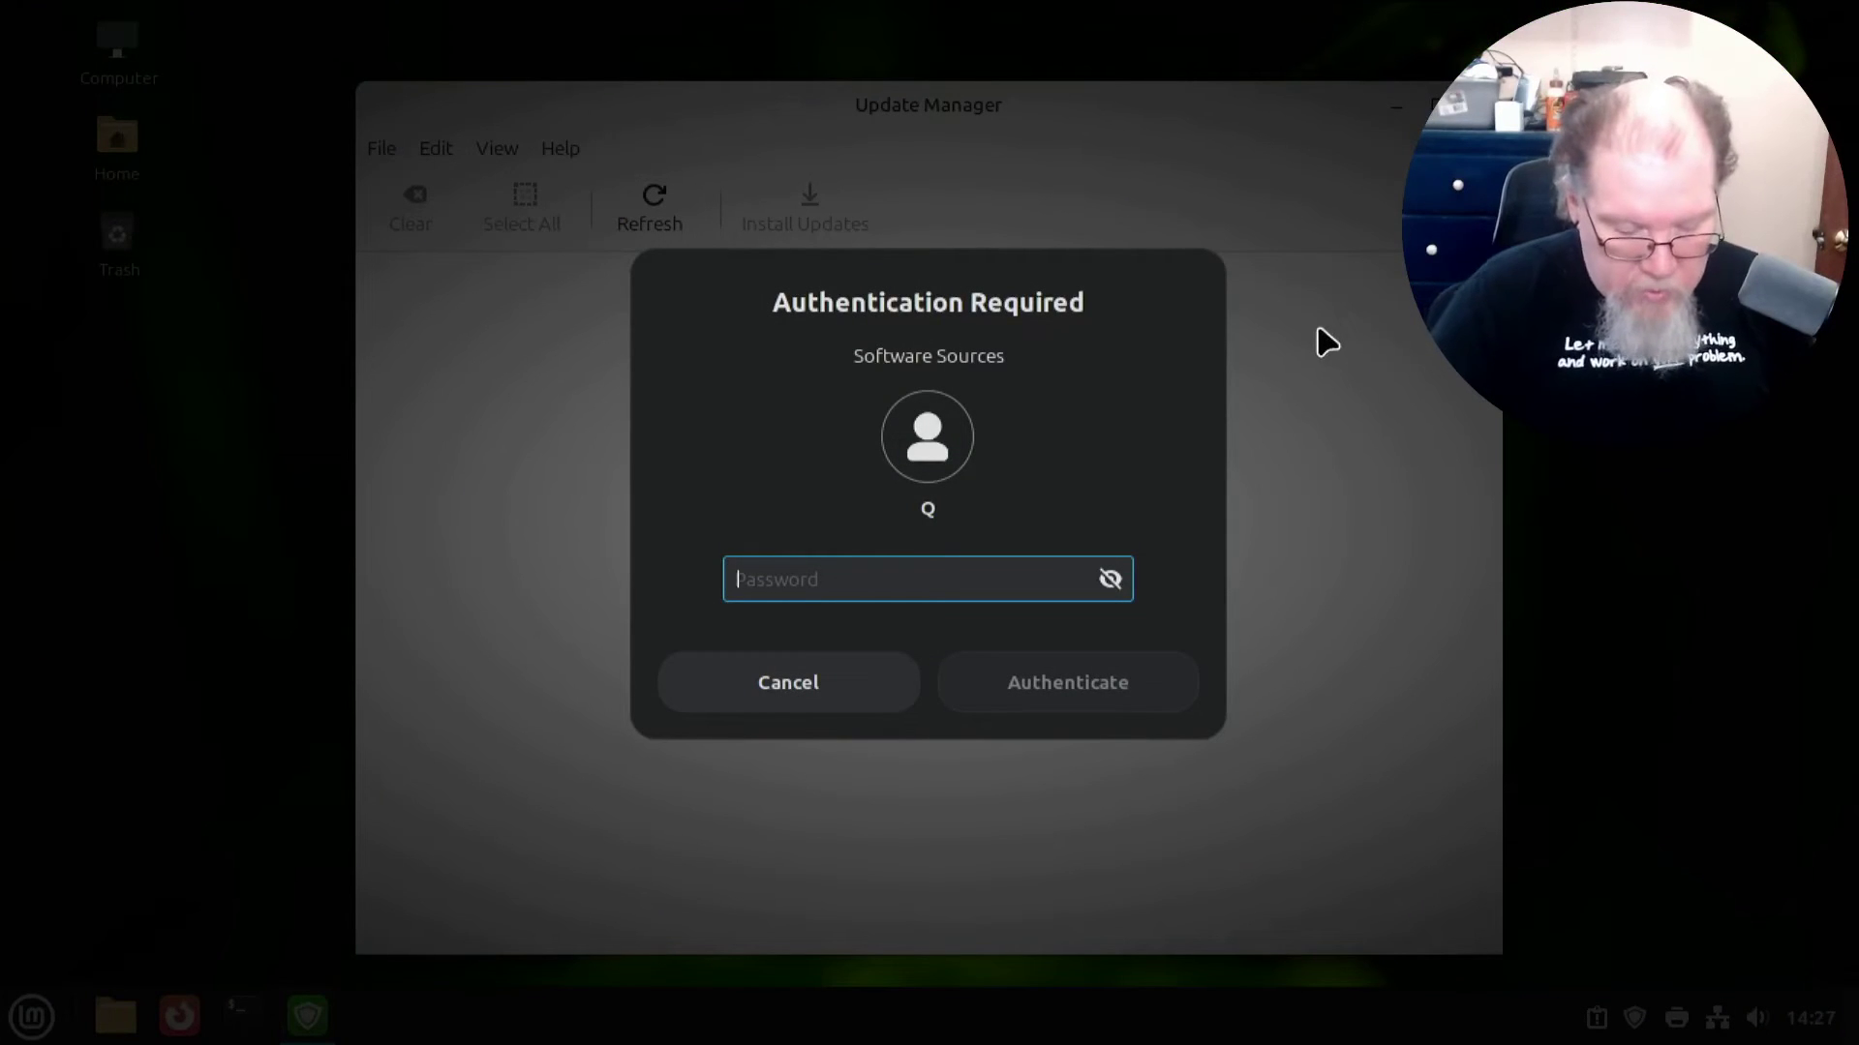
text(•••••••••)
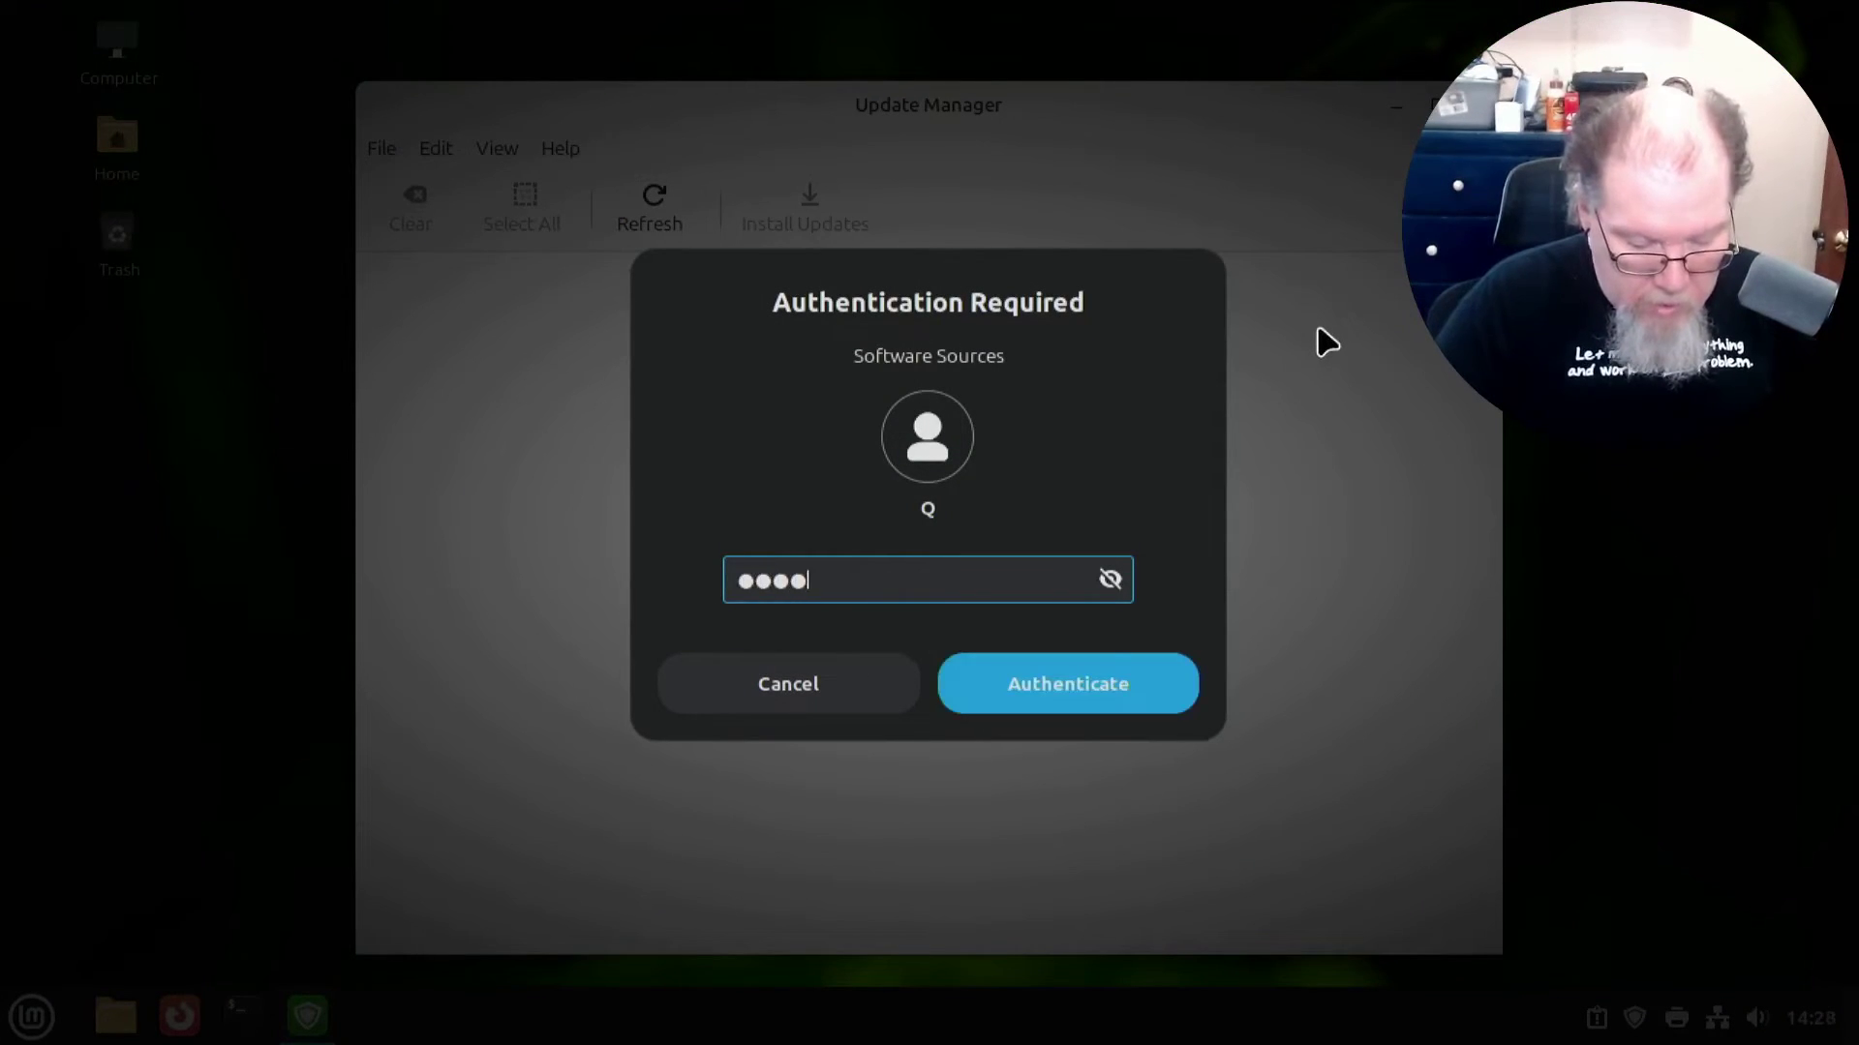
key(Return)
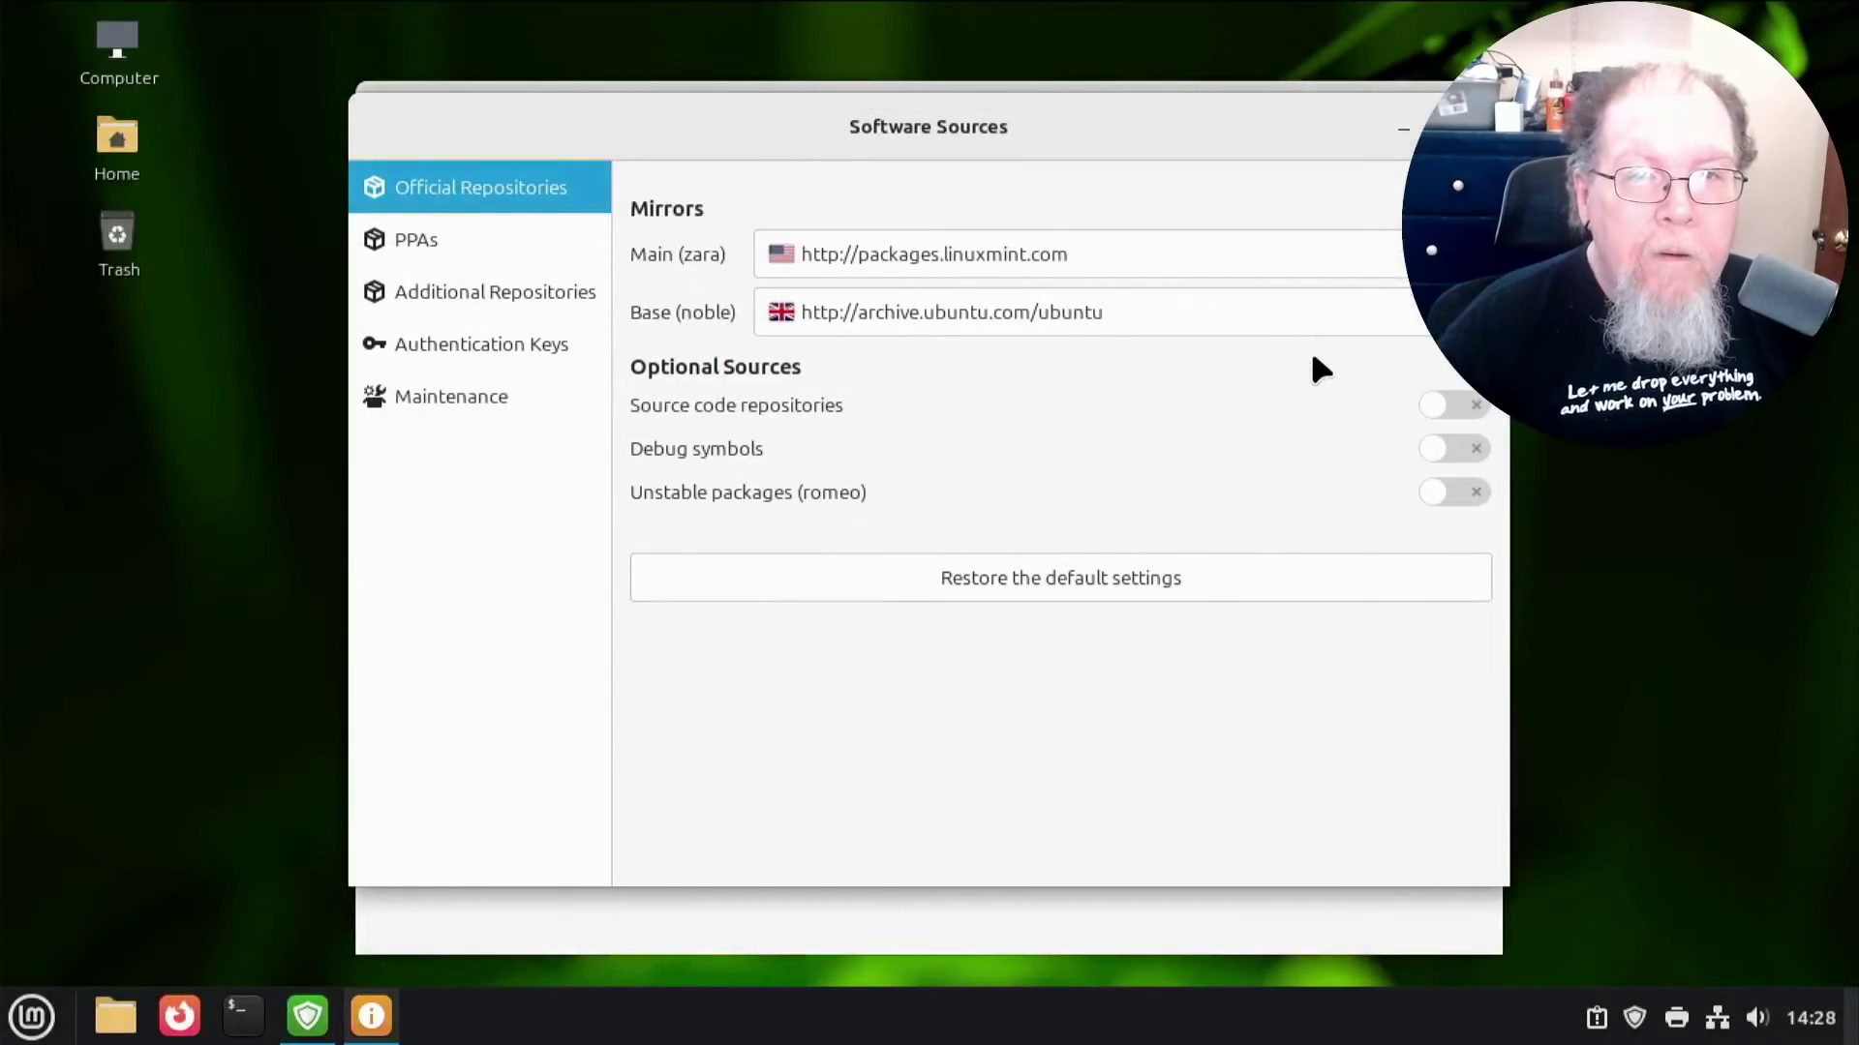
- Set the Main (zara) mirror to University of Waterloo Computer Science Club, update the APT cache, and close Software Sources
drag(1260, 133, 1149, 123)
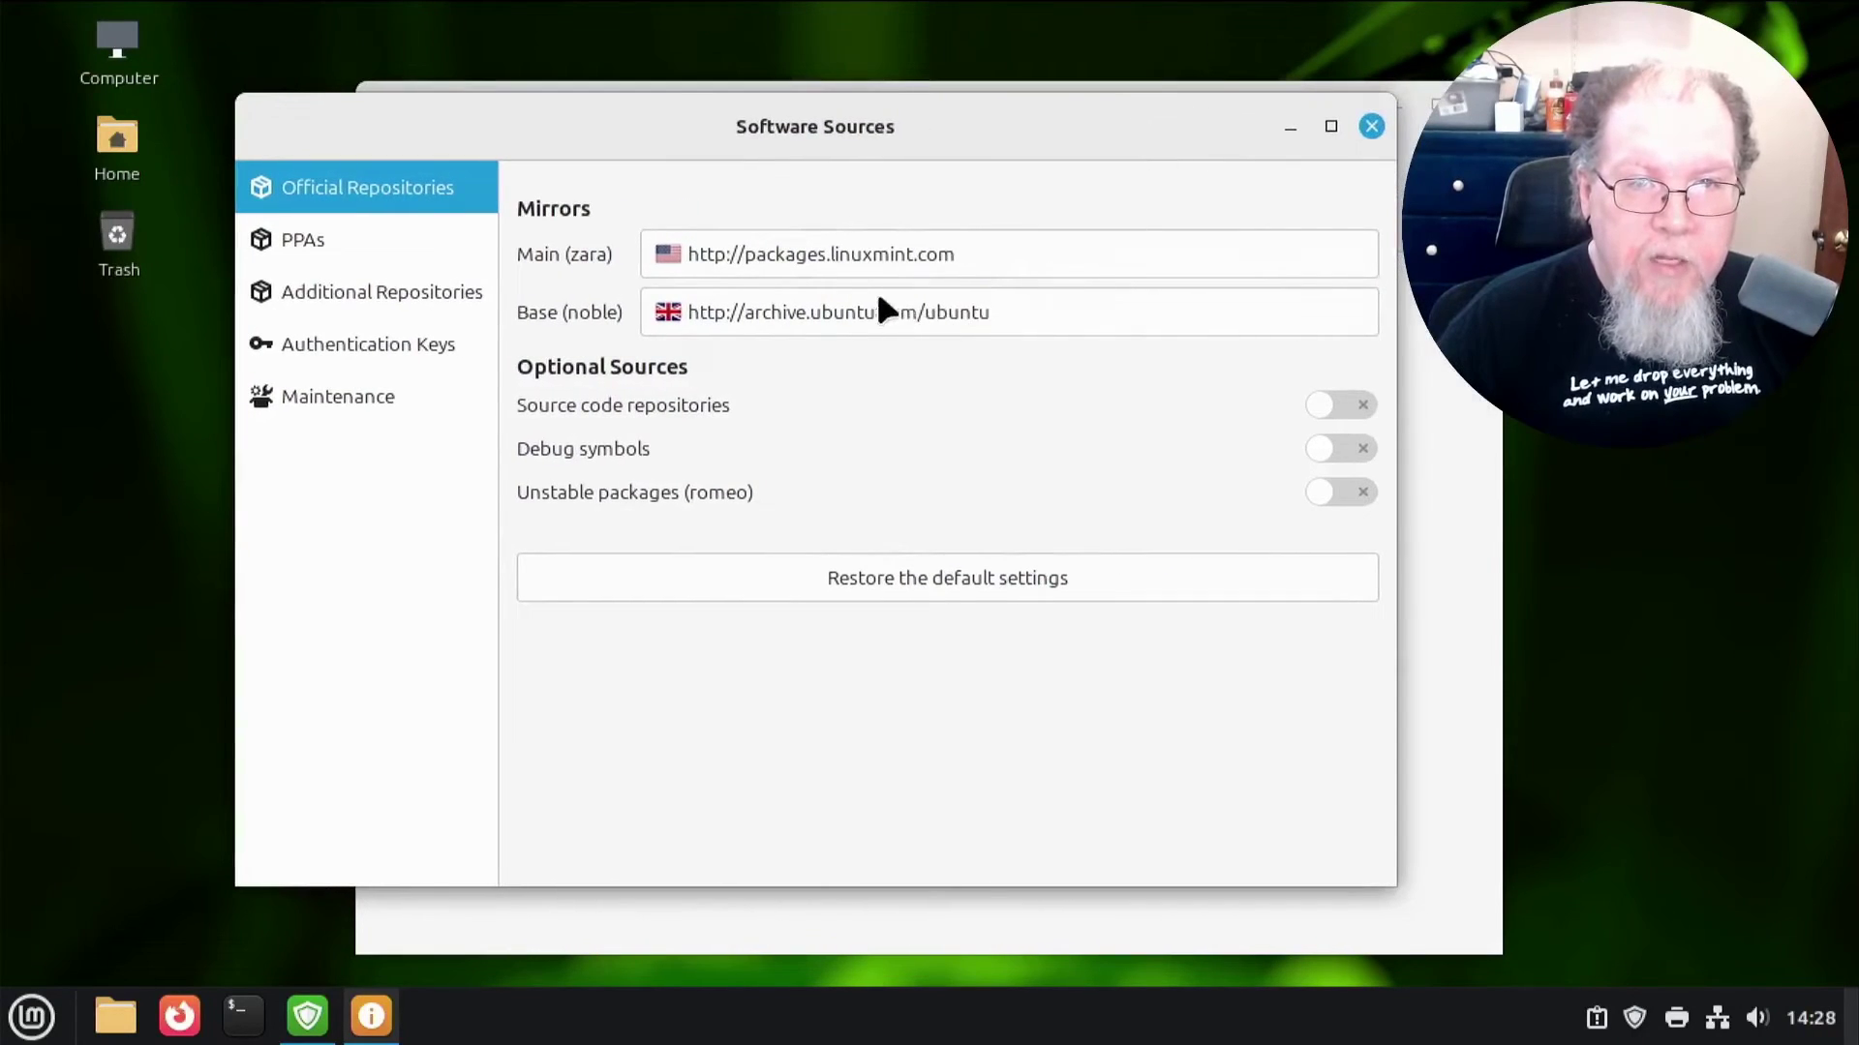
click(831, 252)
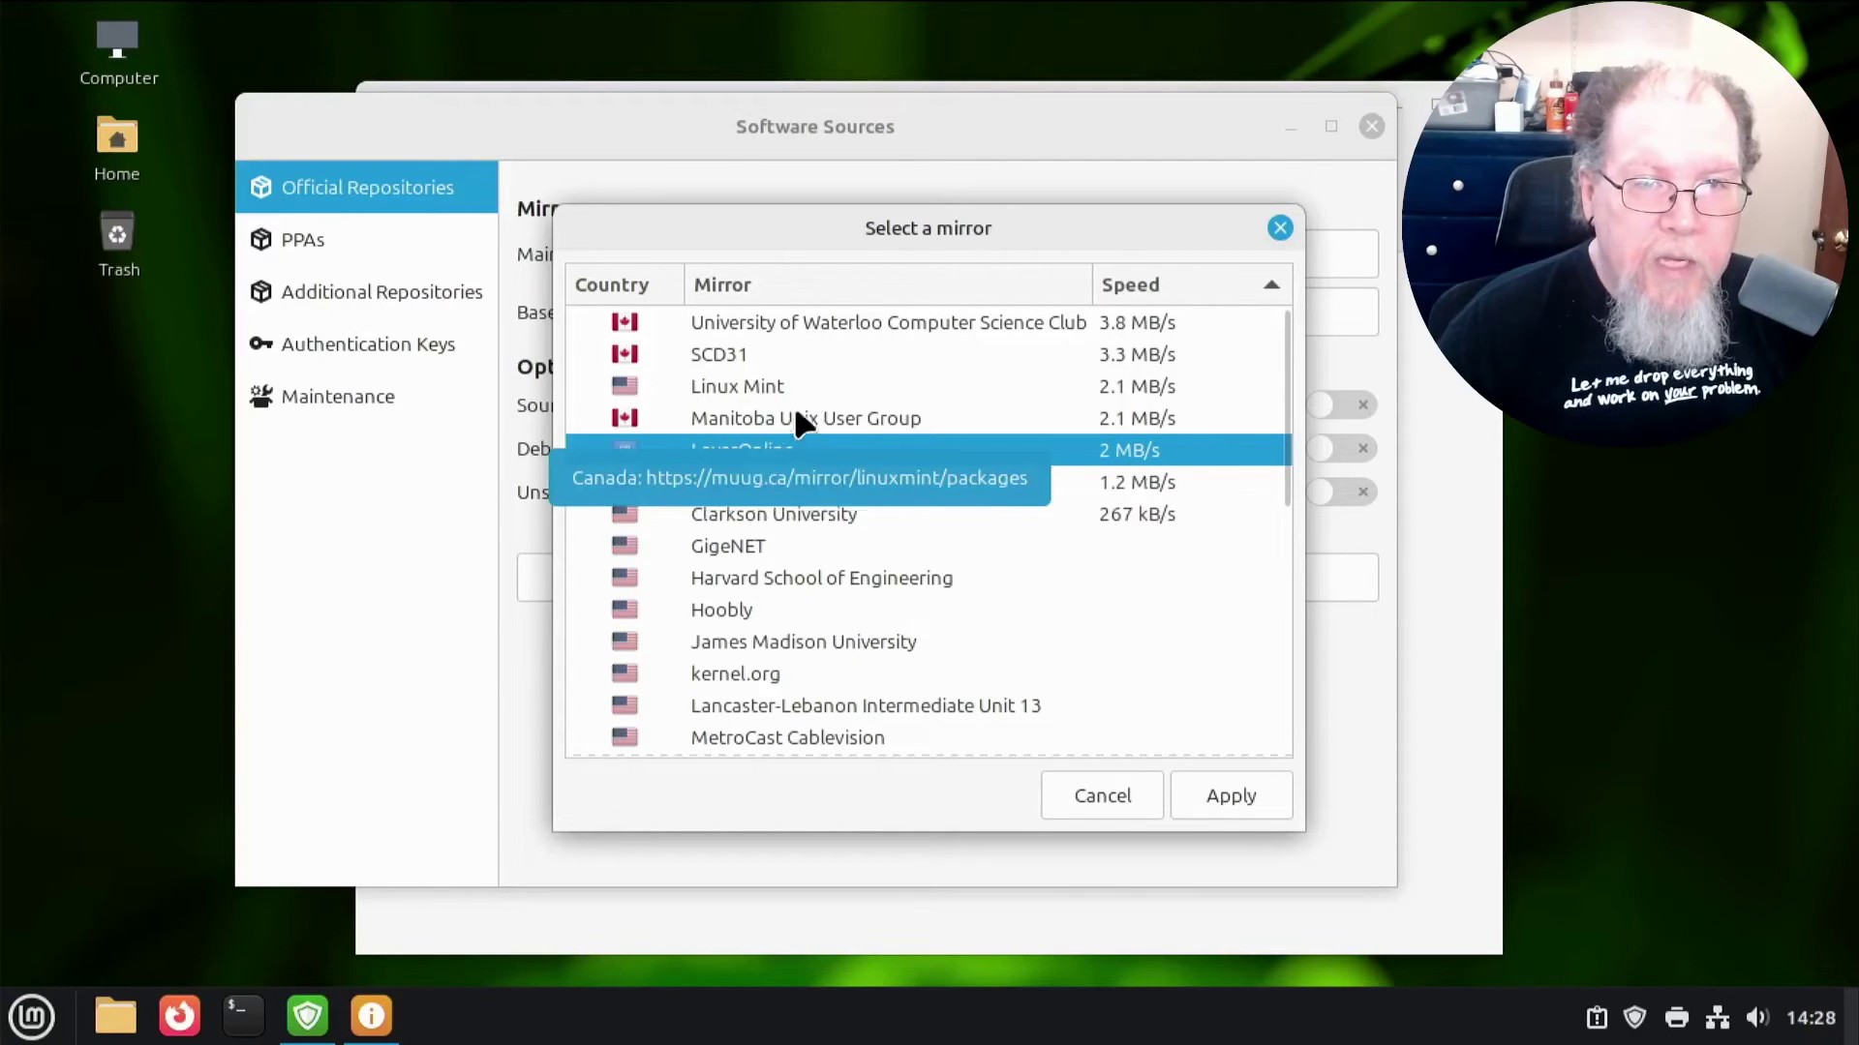
click(832, 332)
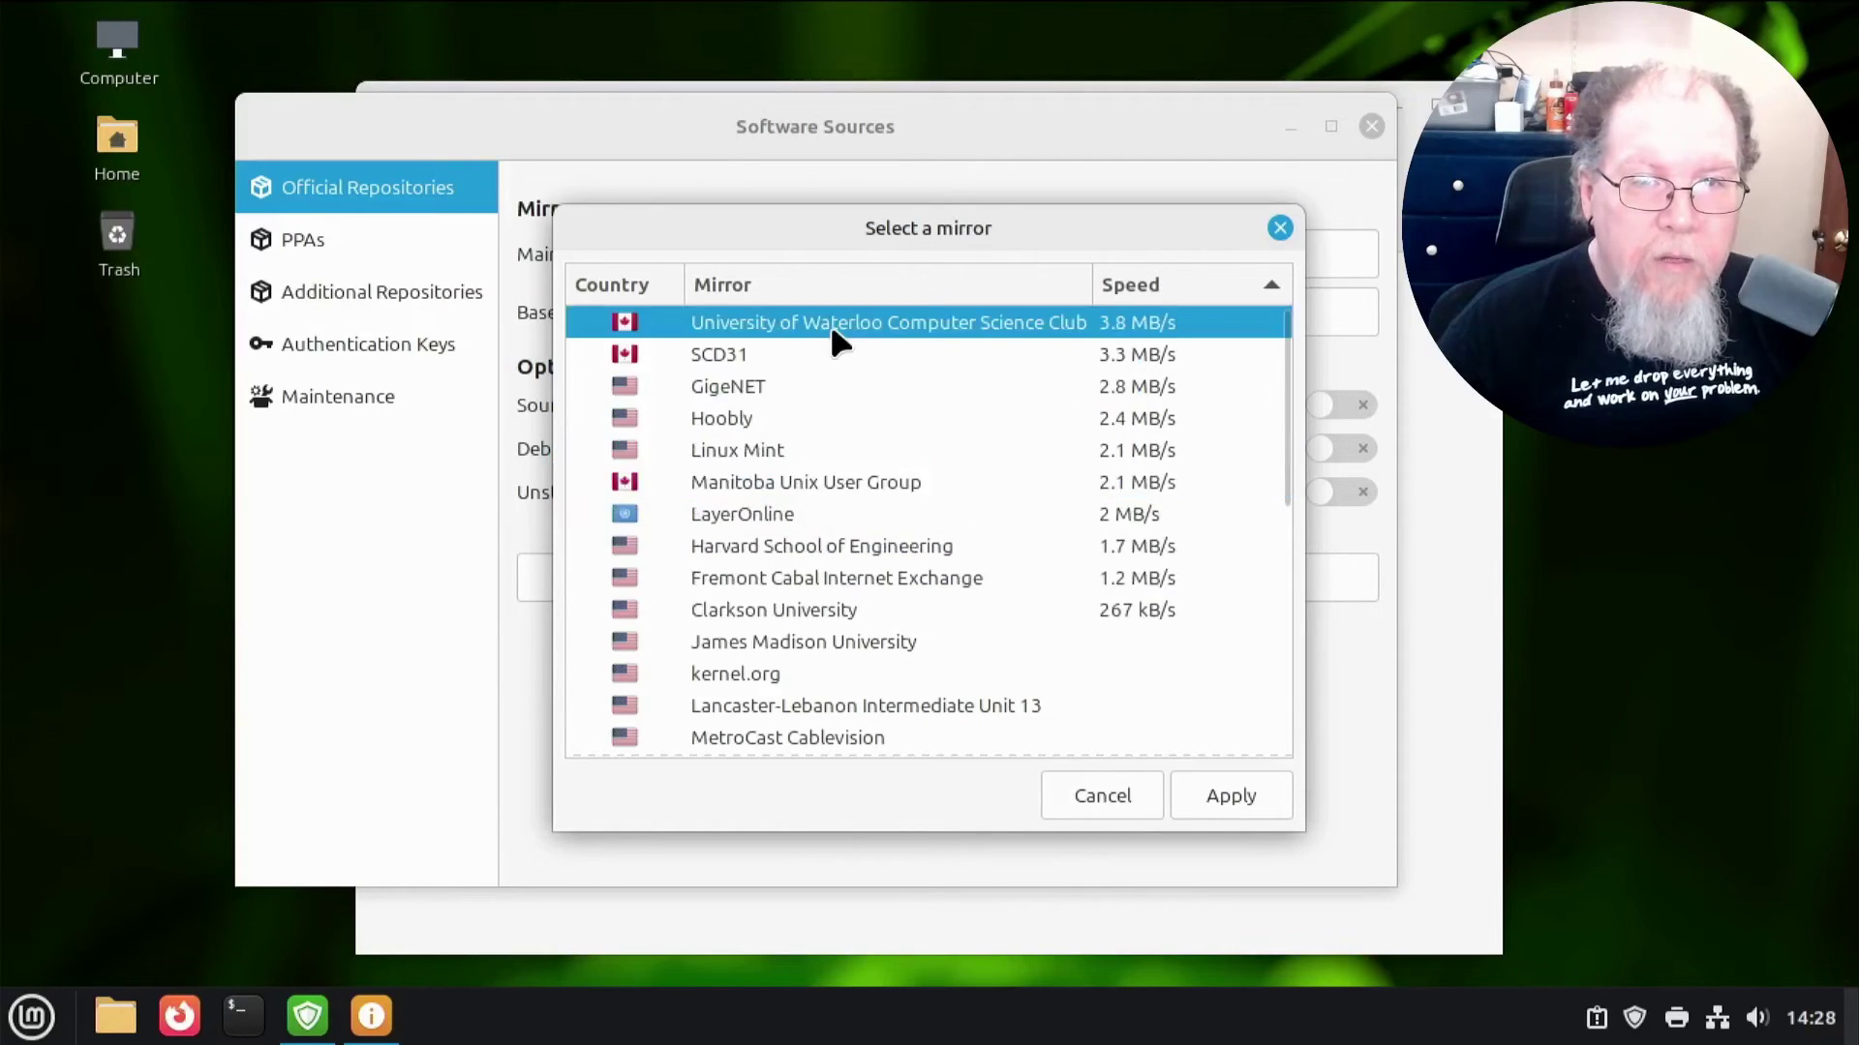
click(1235, 785)
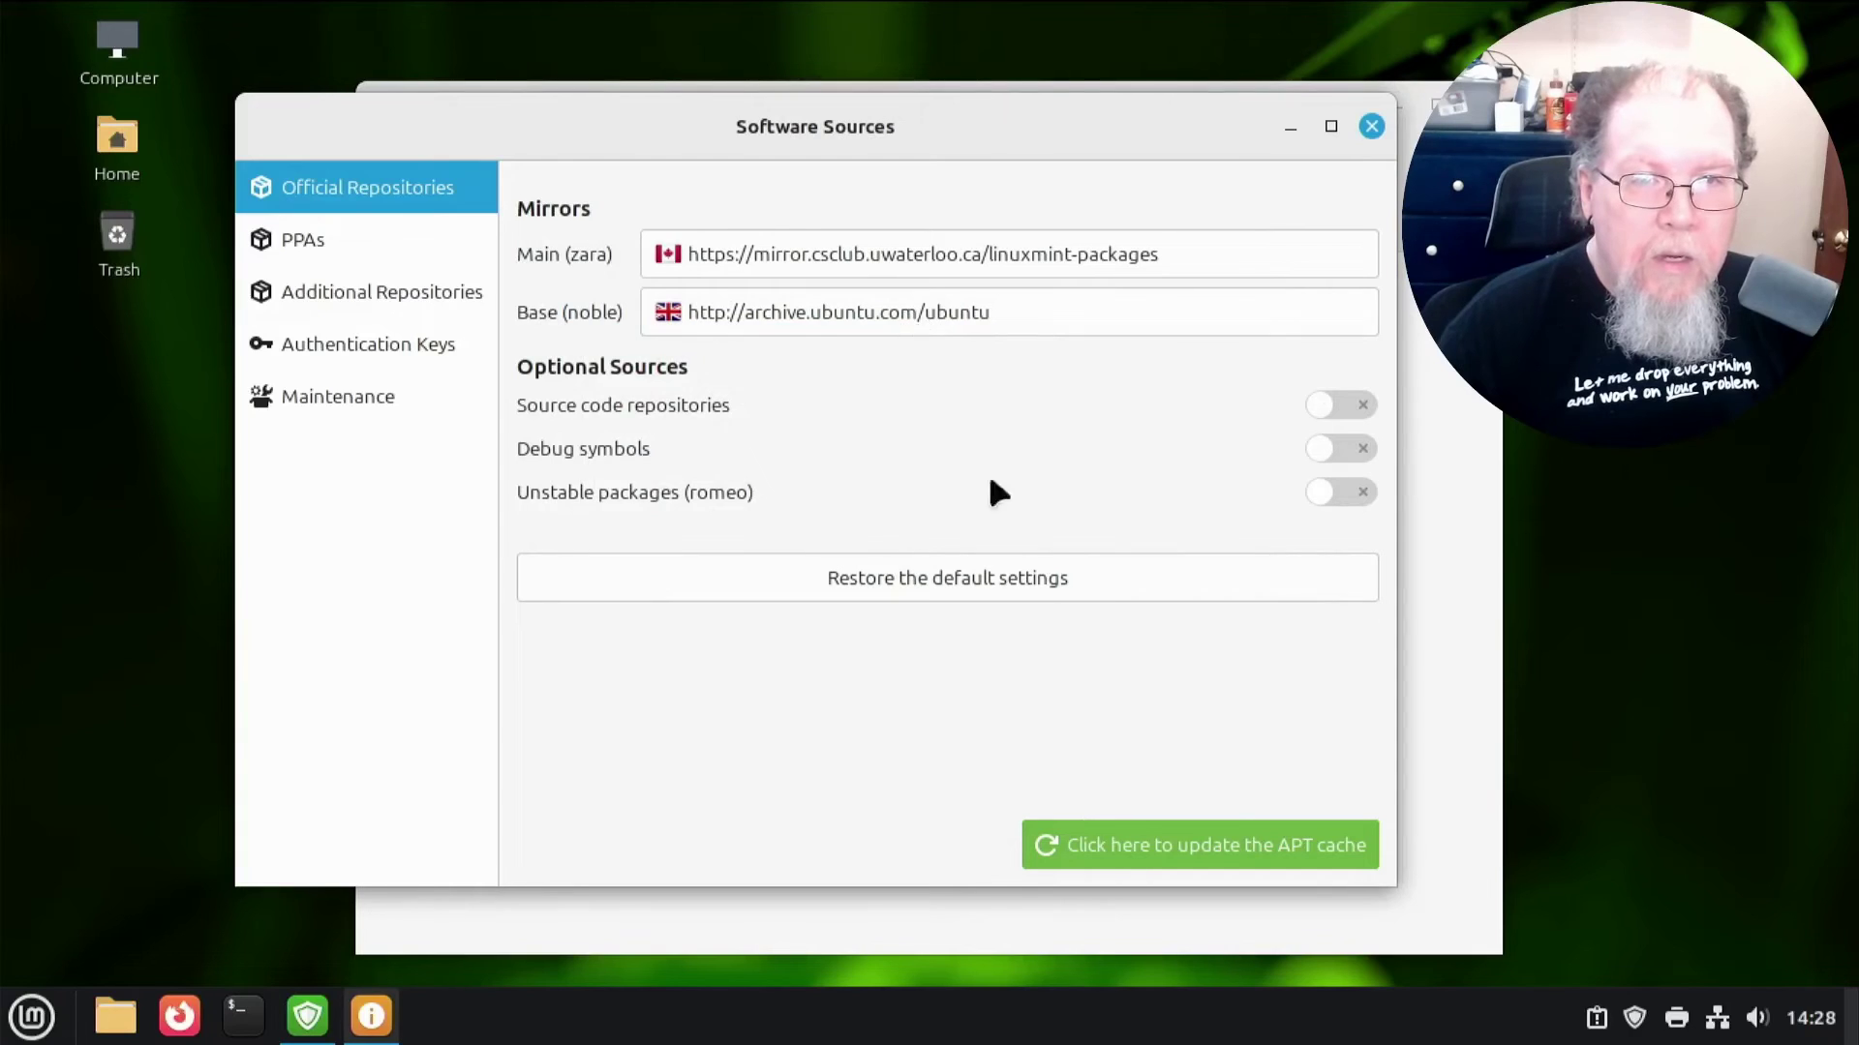
click(1193, 856)
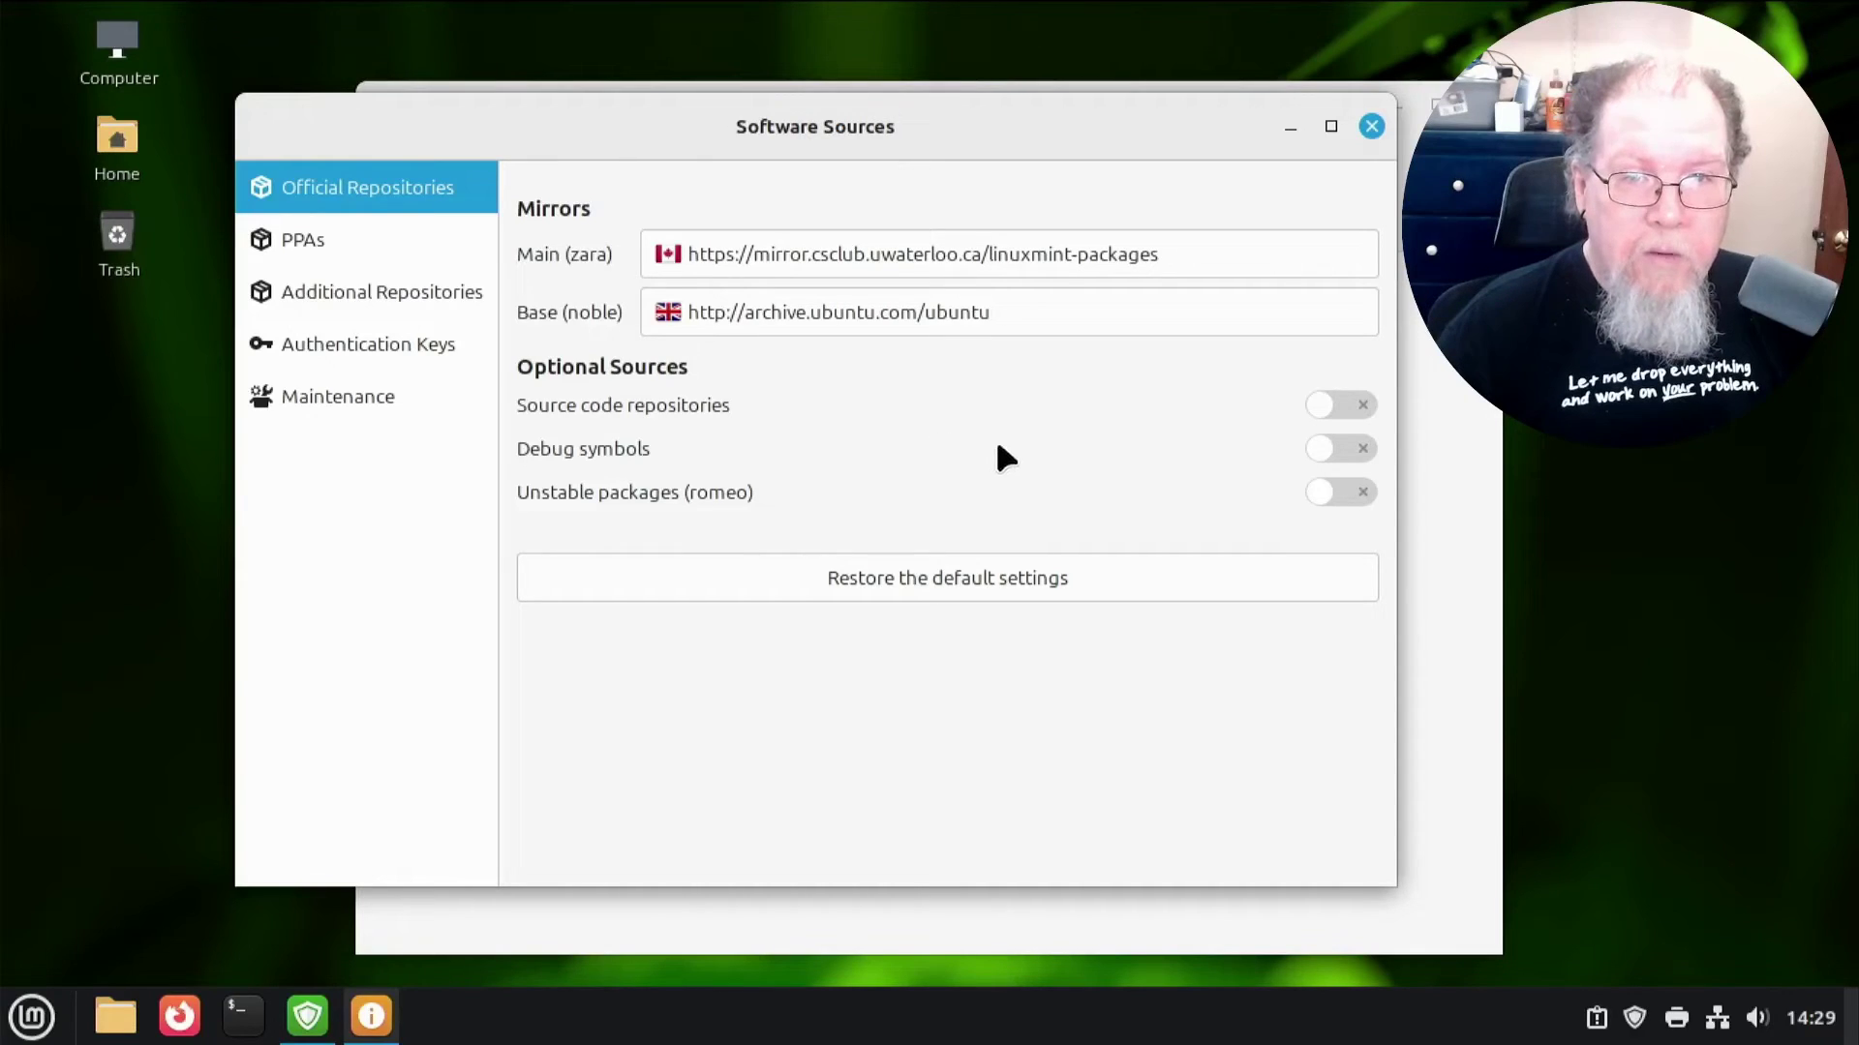
click(1371, 127)
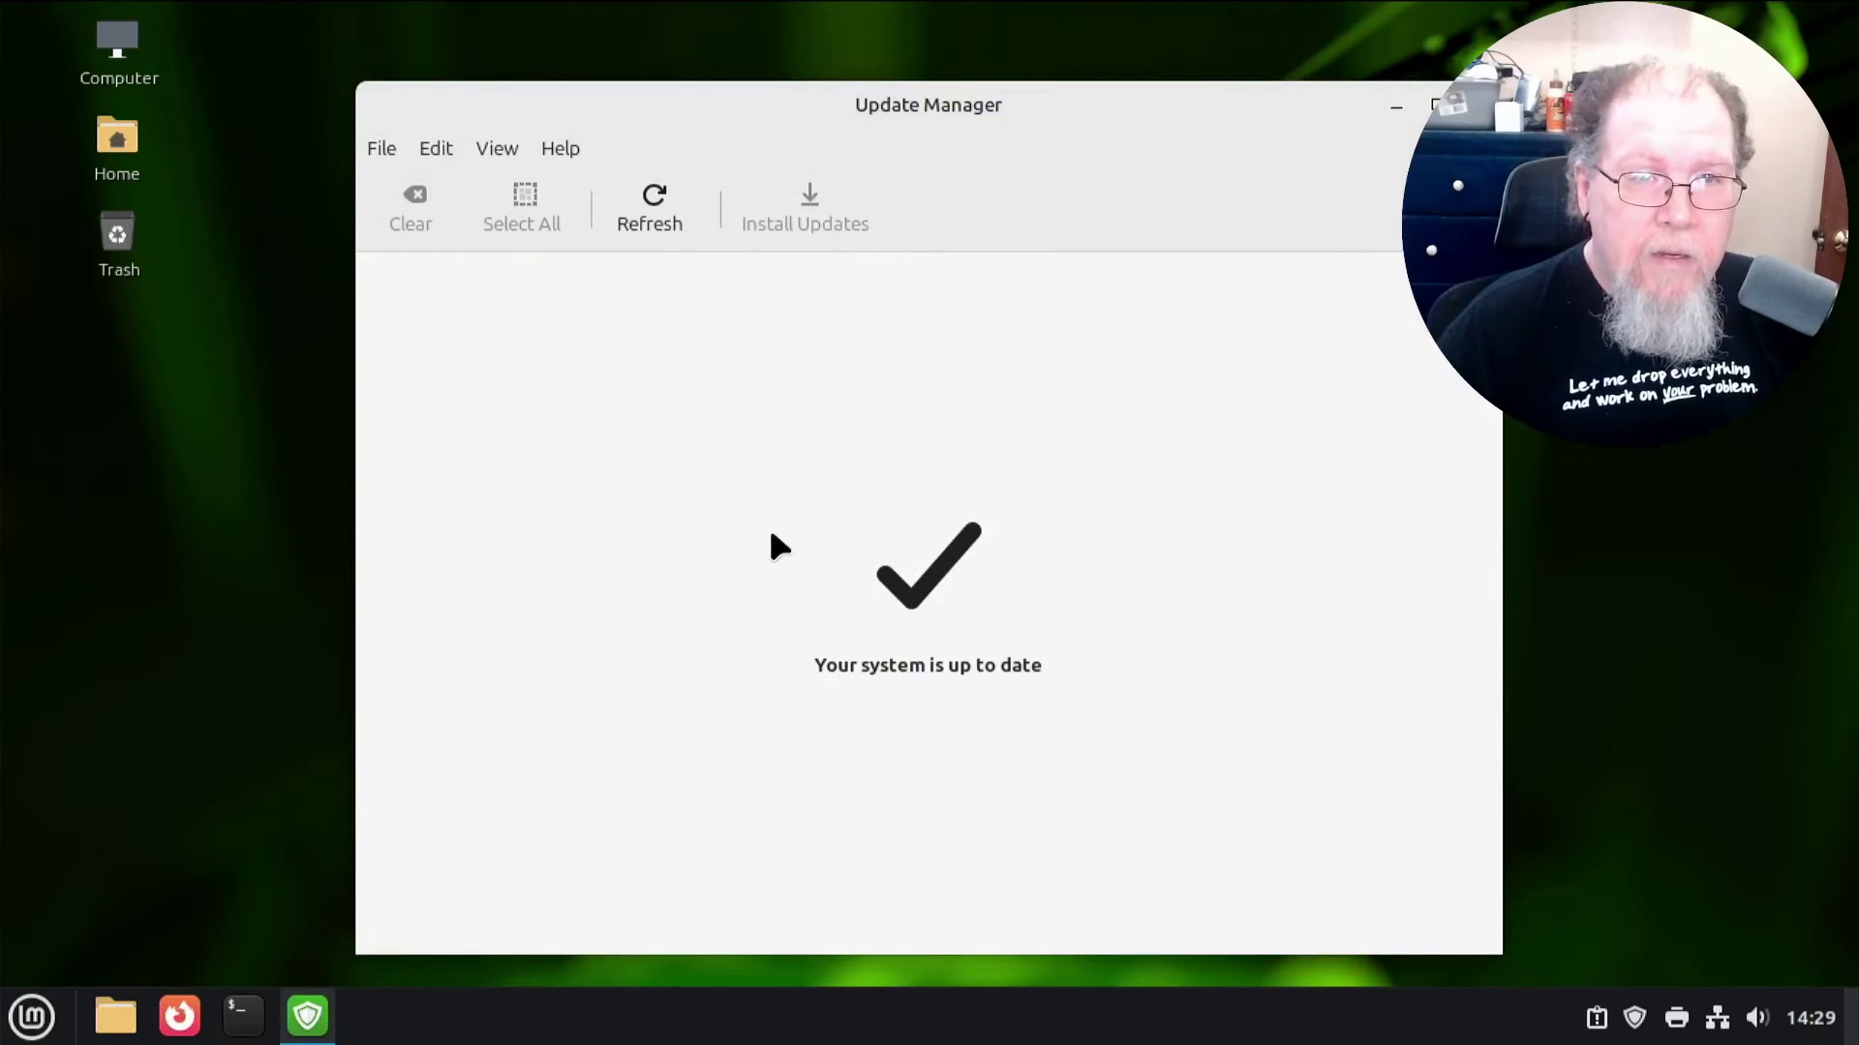
- Refresh the update list and apply the new Update Manager version, authenticating with the account password
click(652, 184)
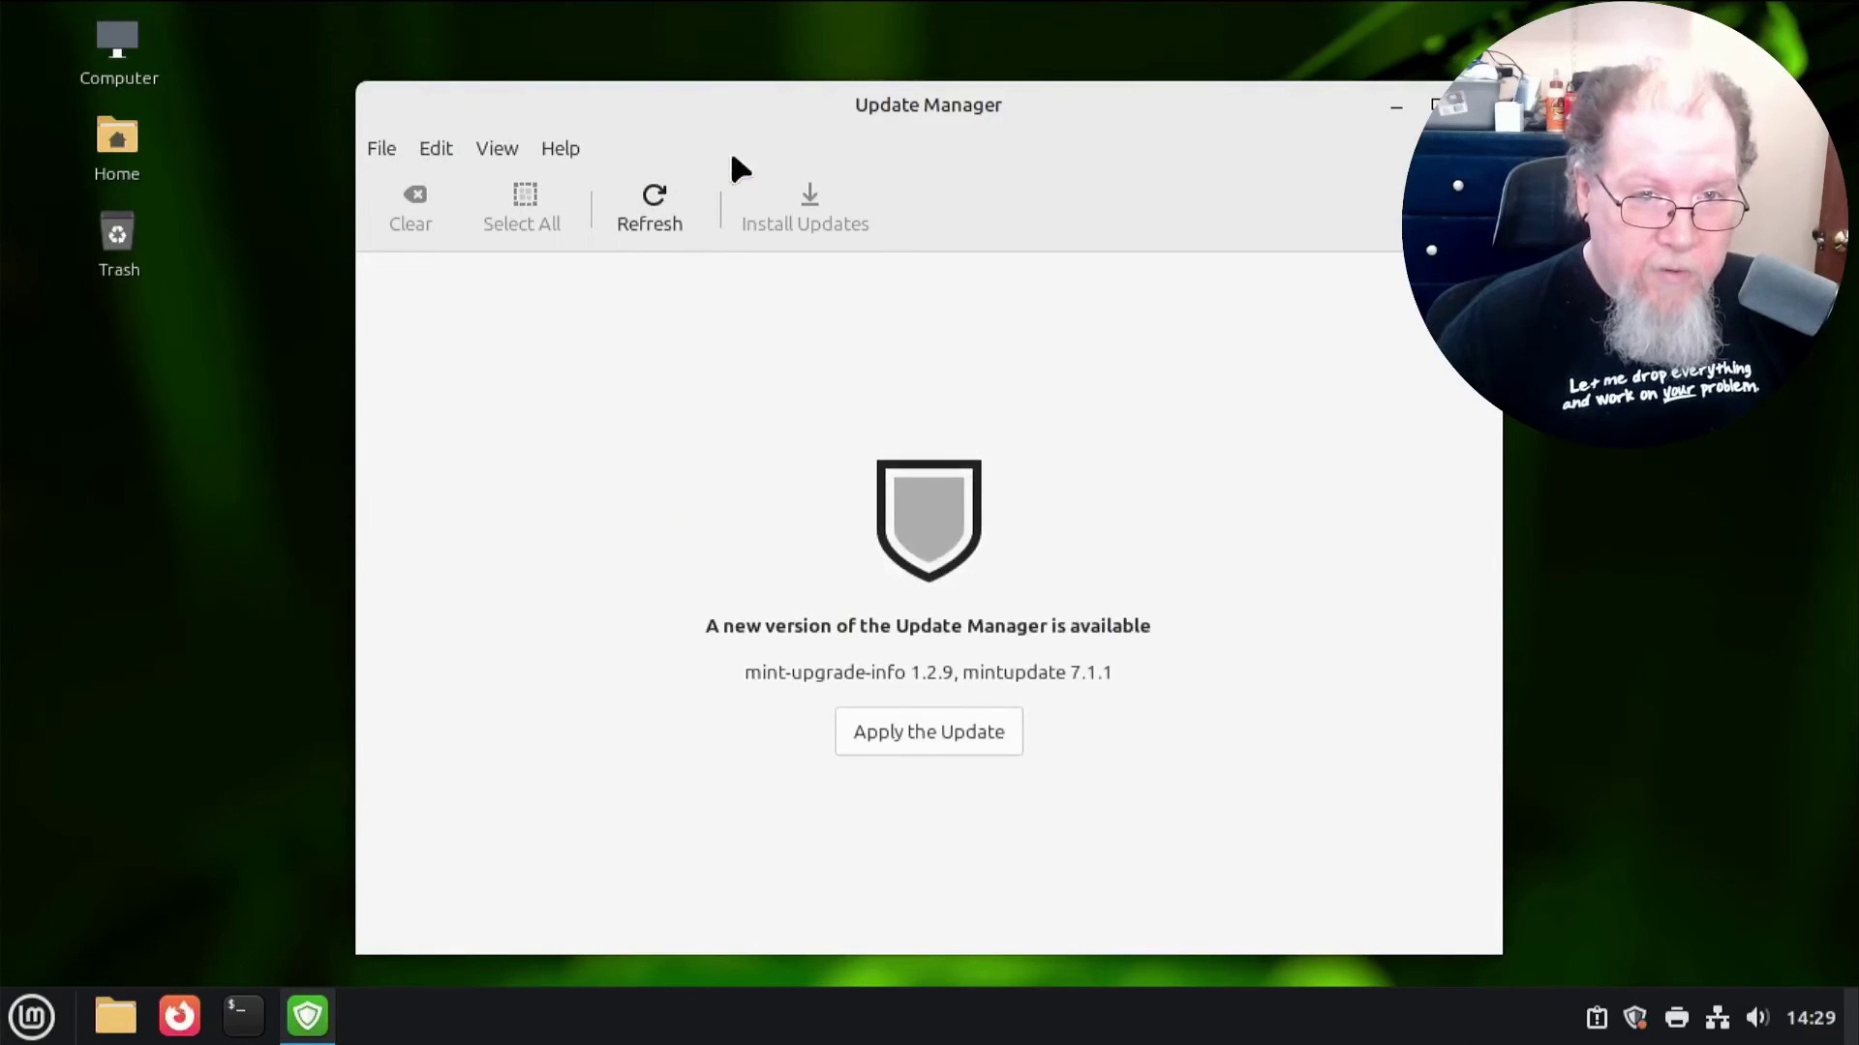
click(948, 726)
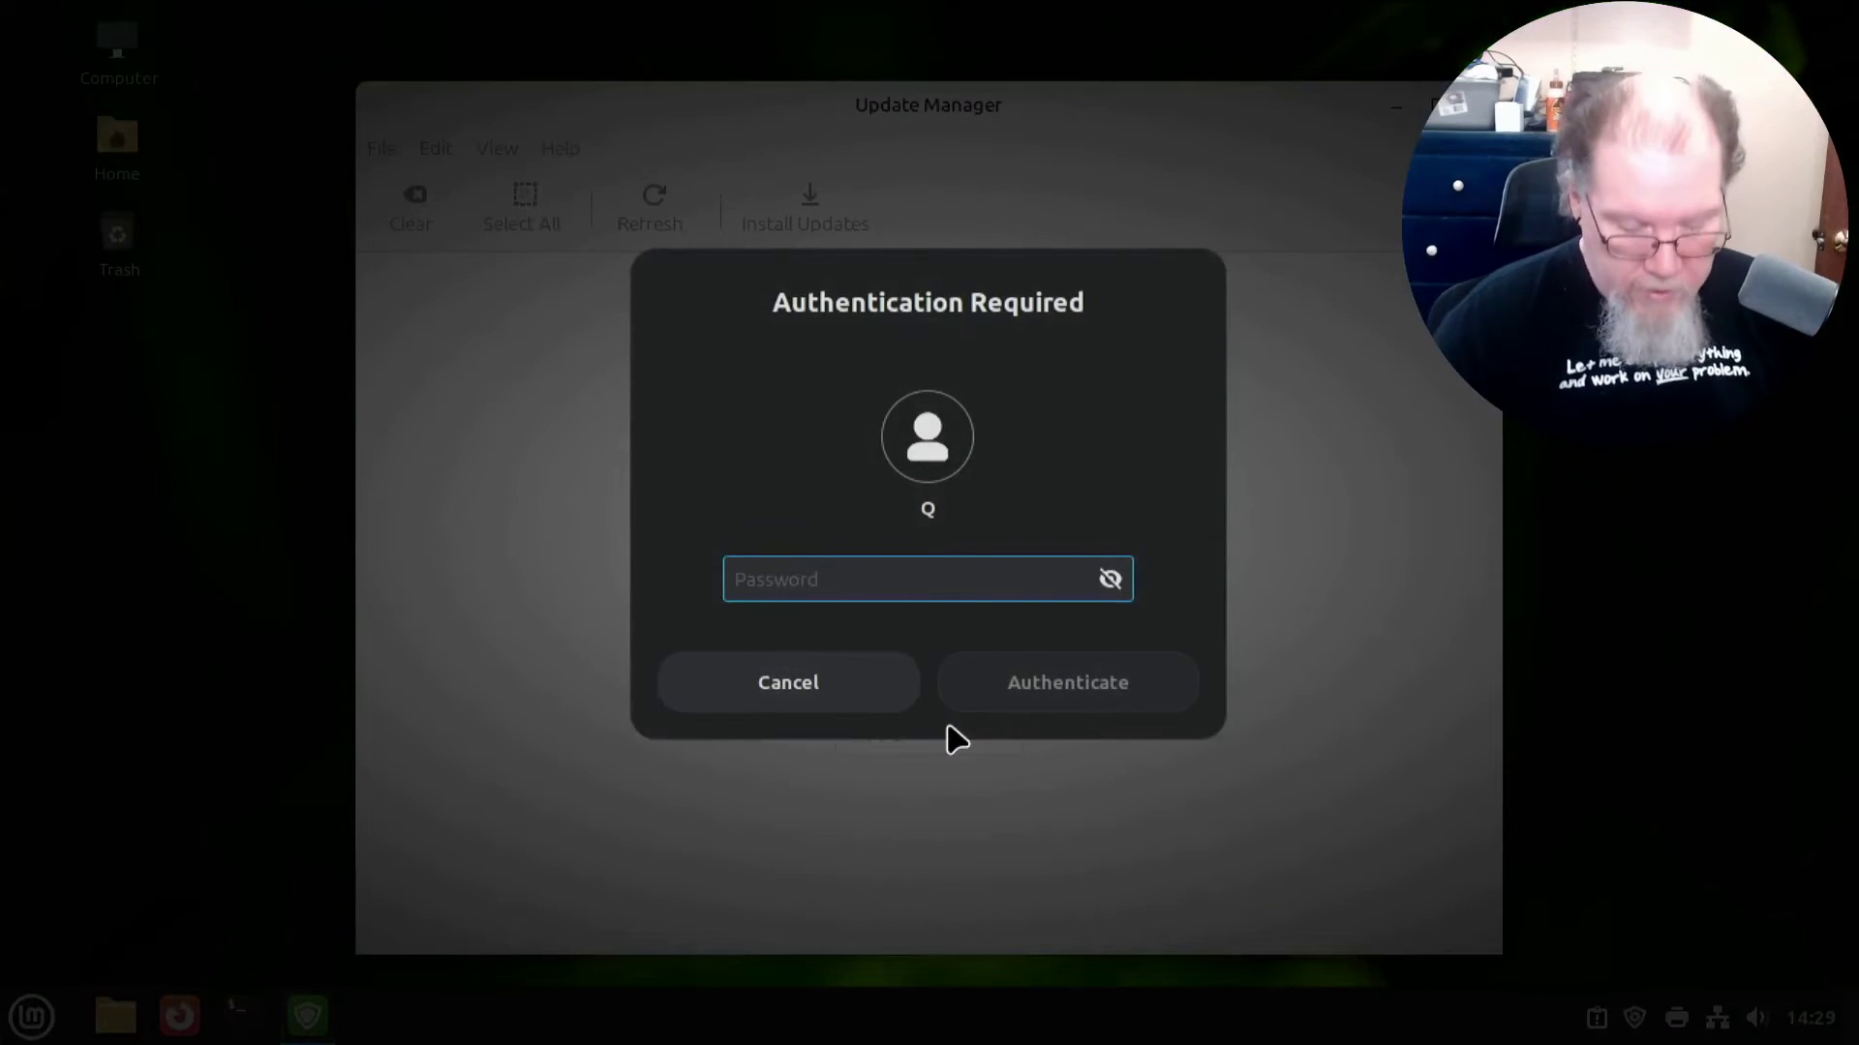
text(********)
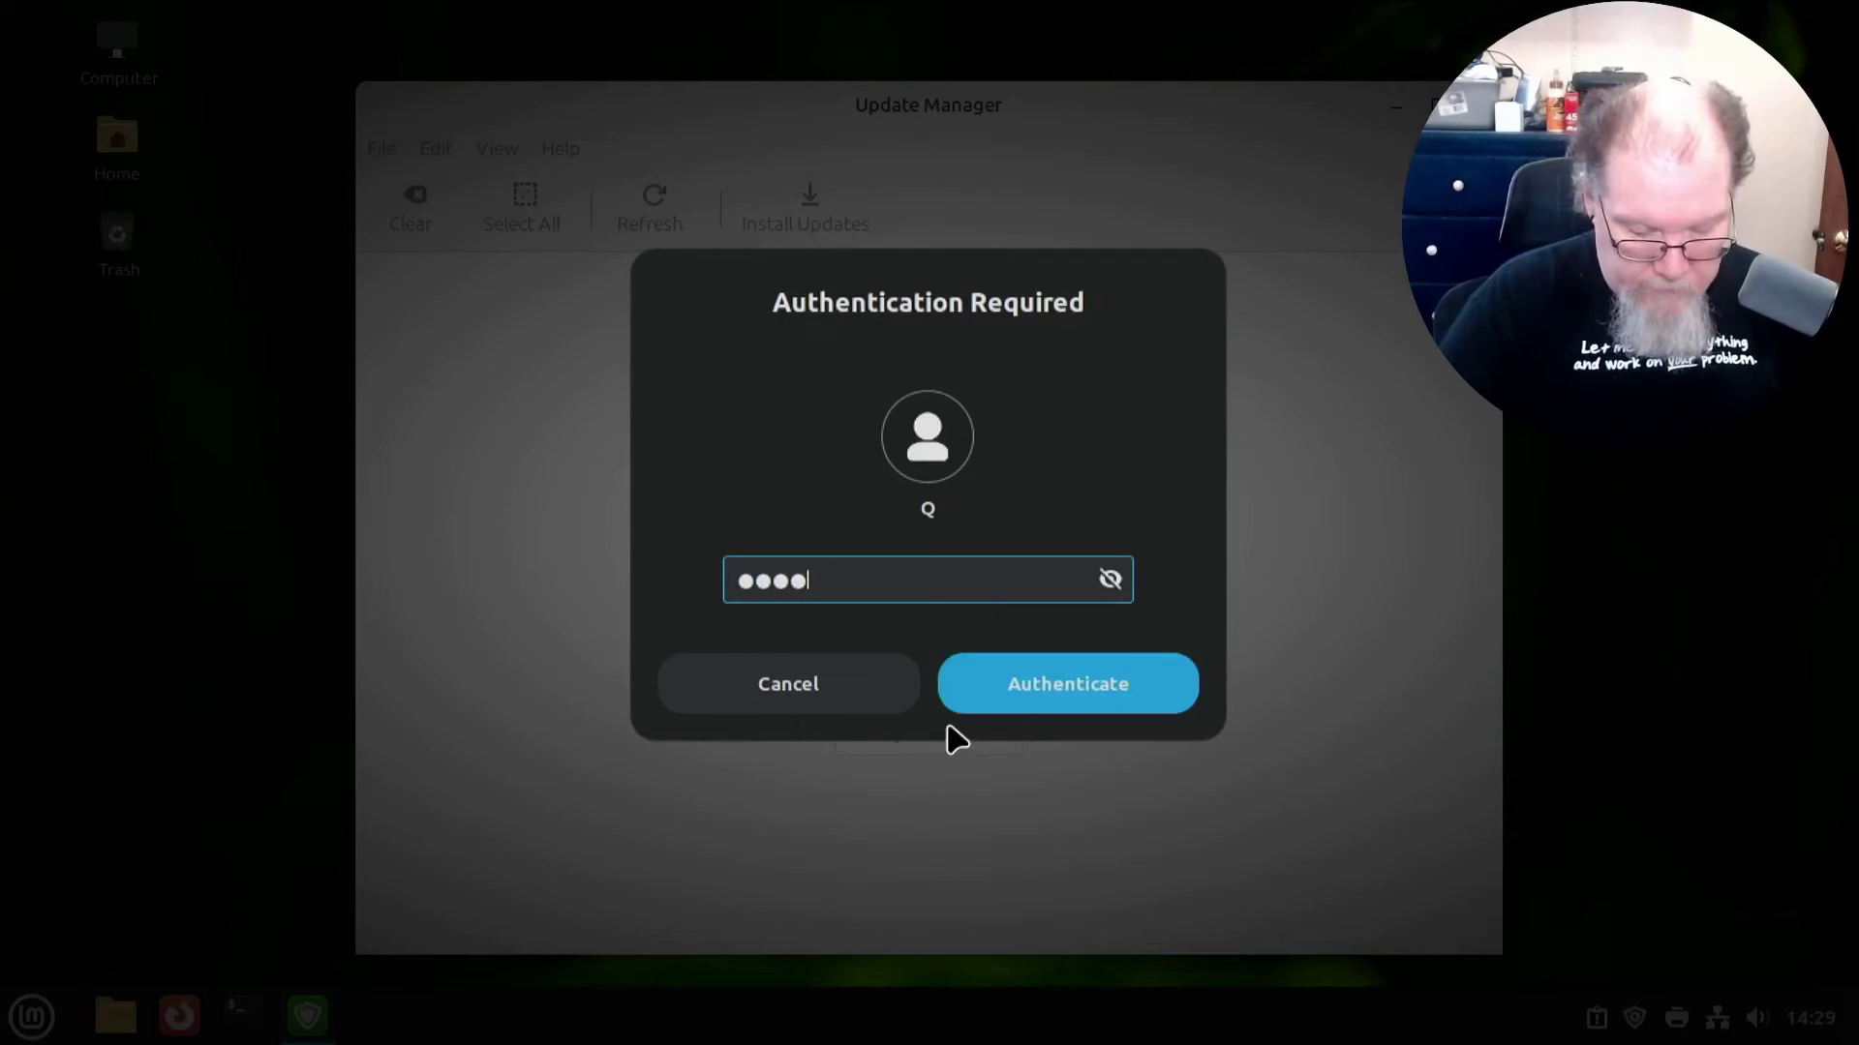
text(*)
key(Return)
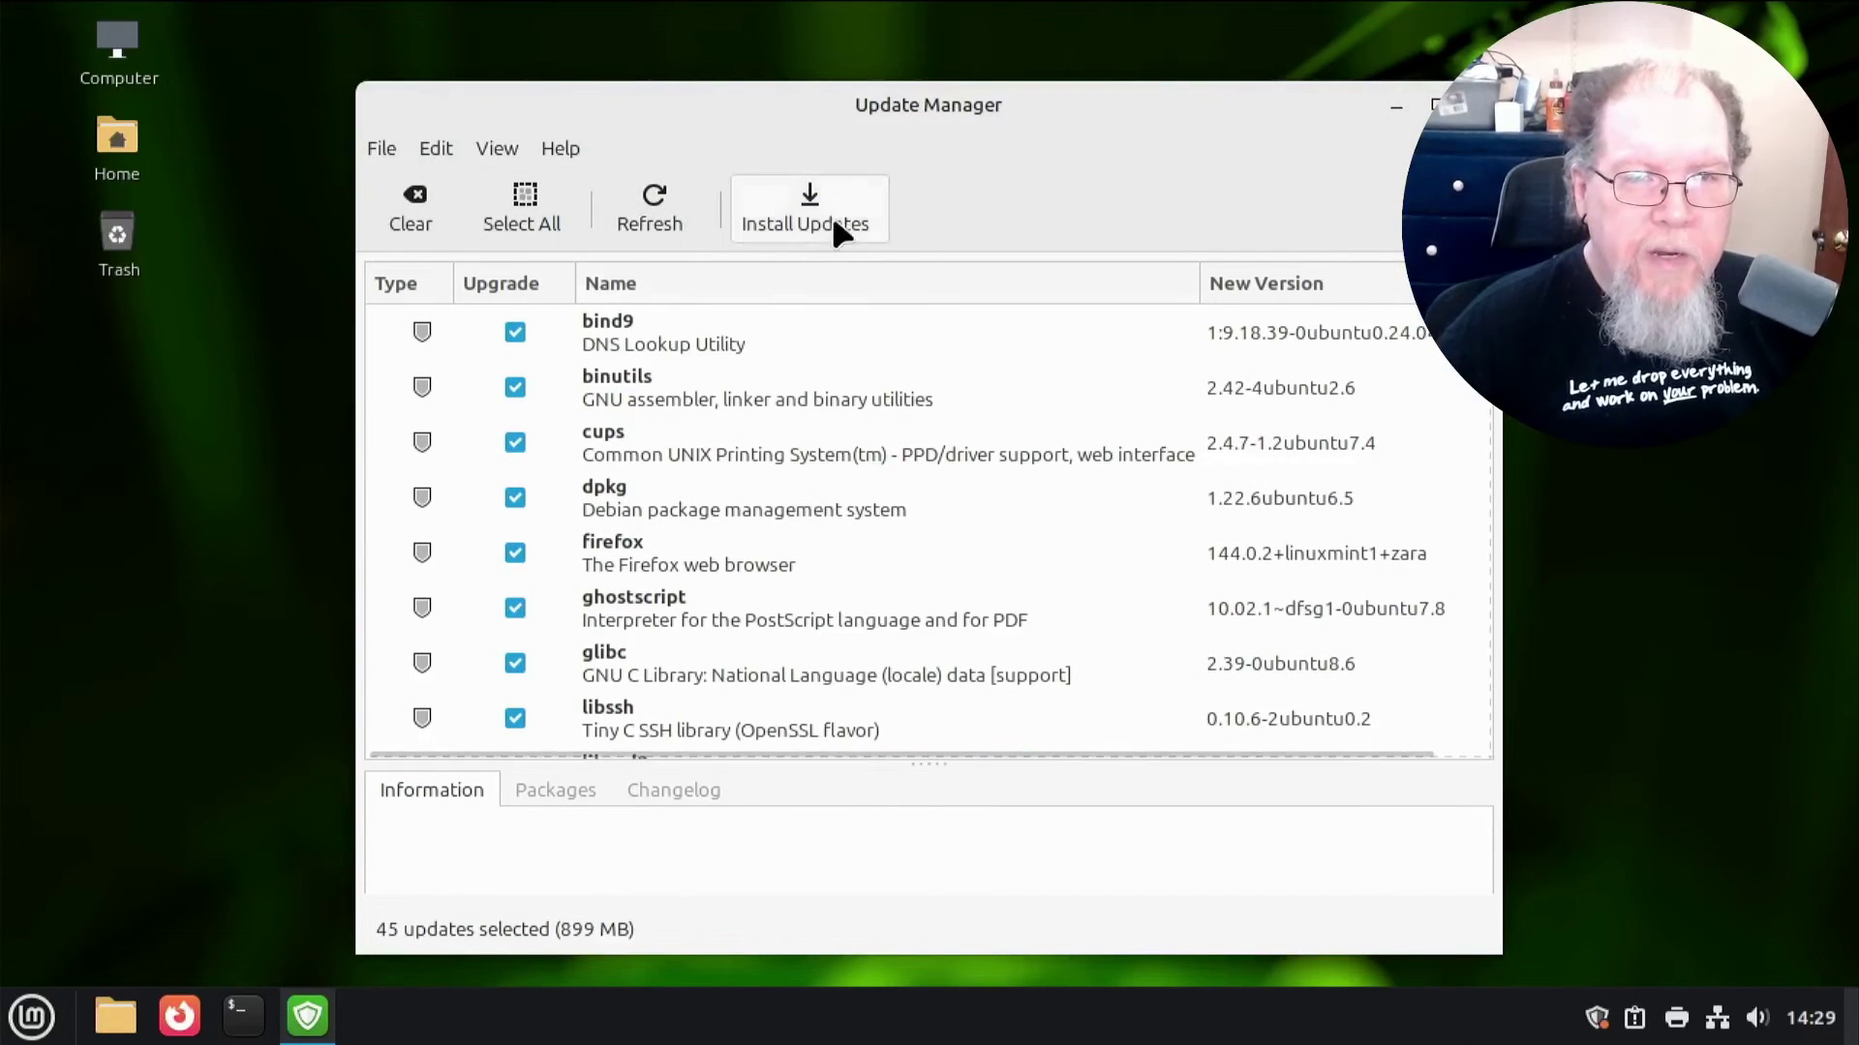
- Install all the selected system updates, authenticating with the account password
click(803, 191)
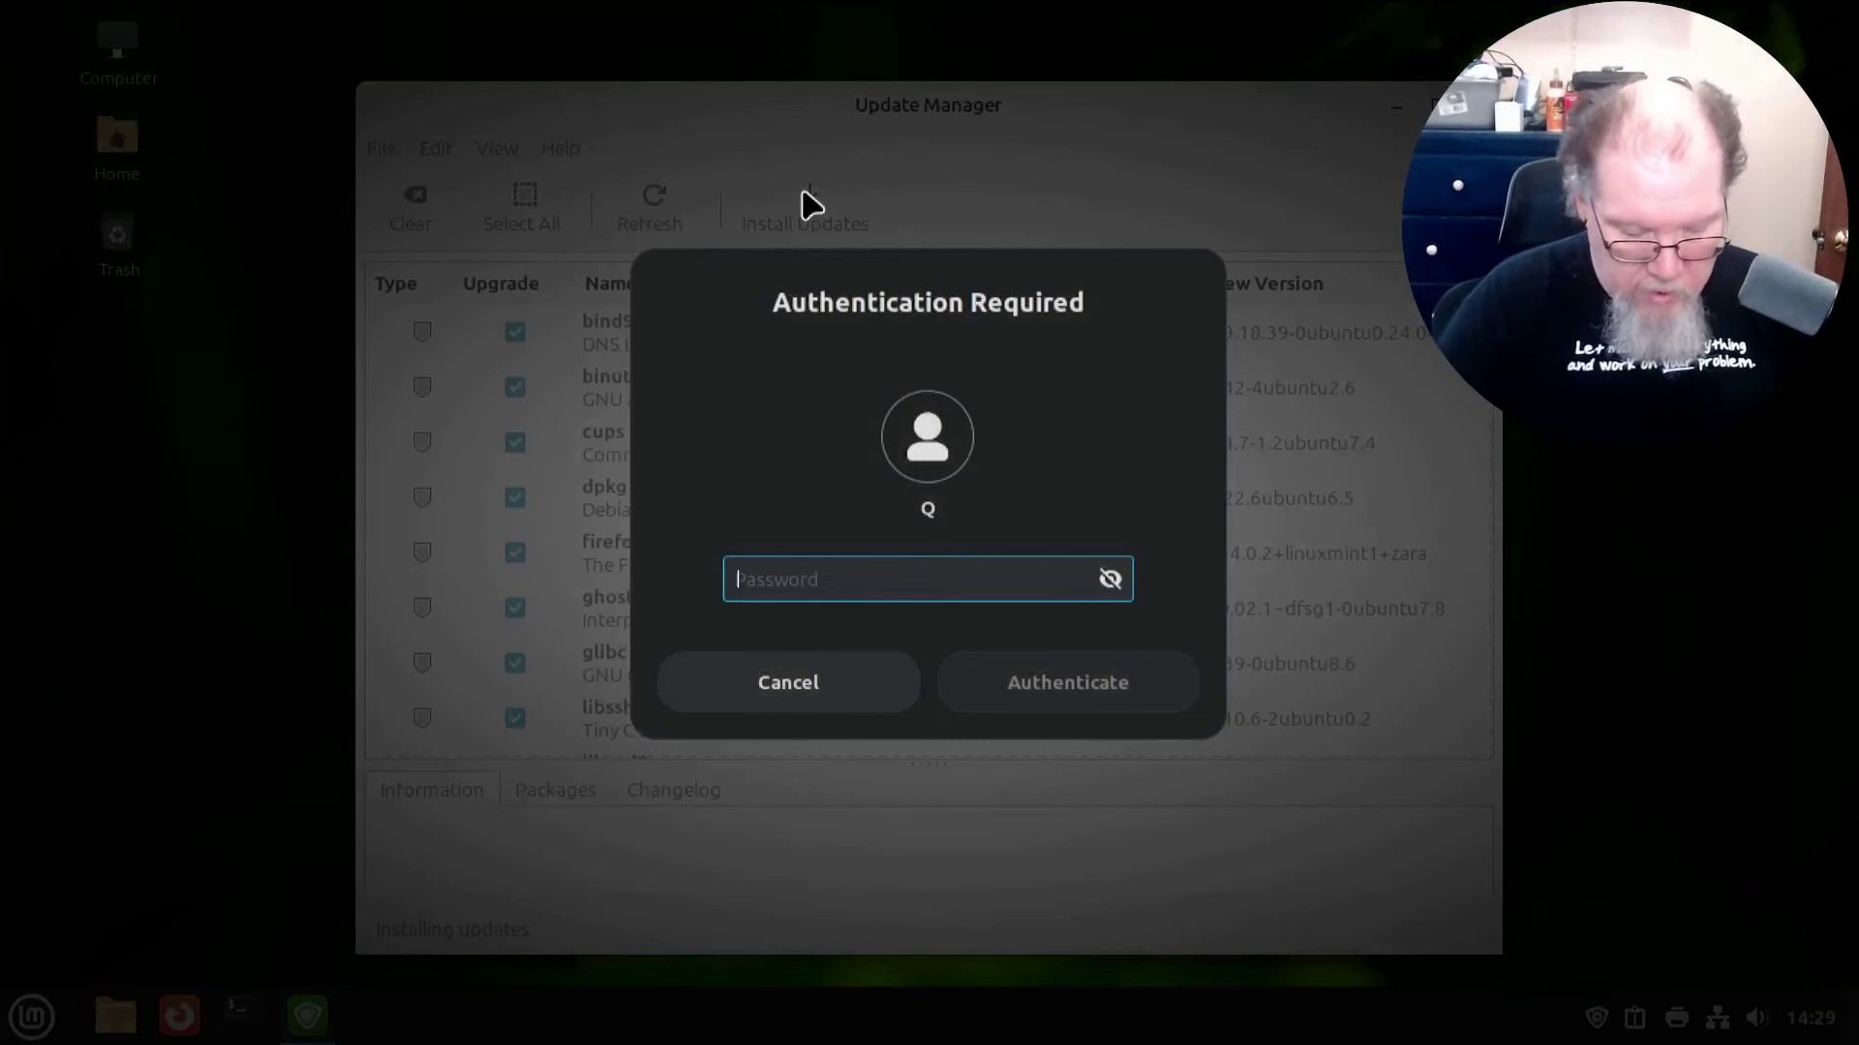
text(••••••••)
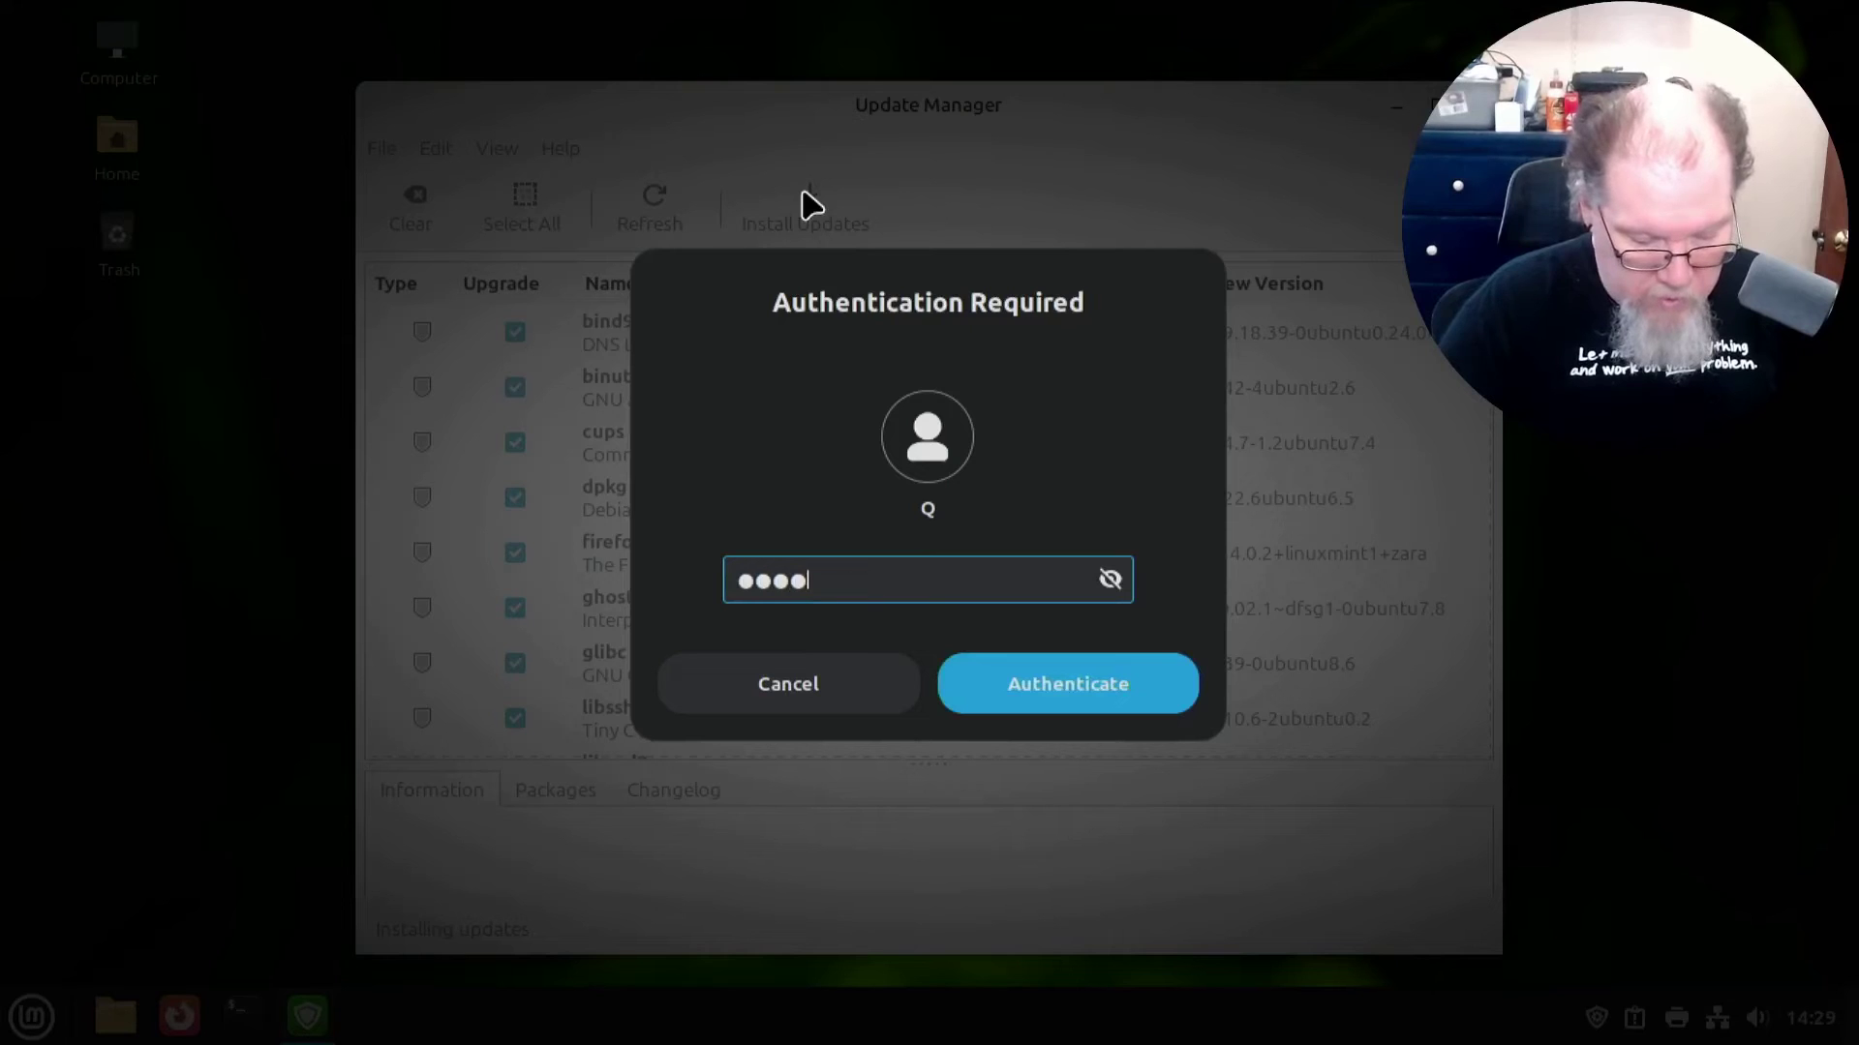
text(•)
key(Return)
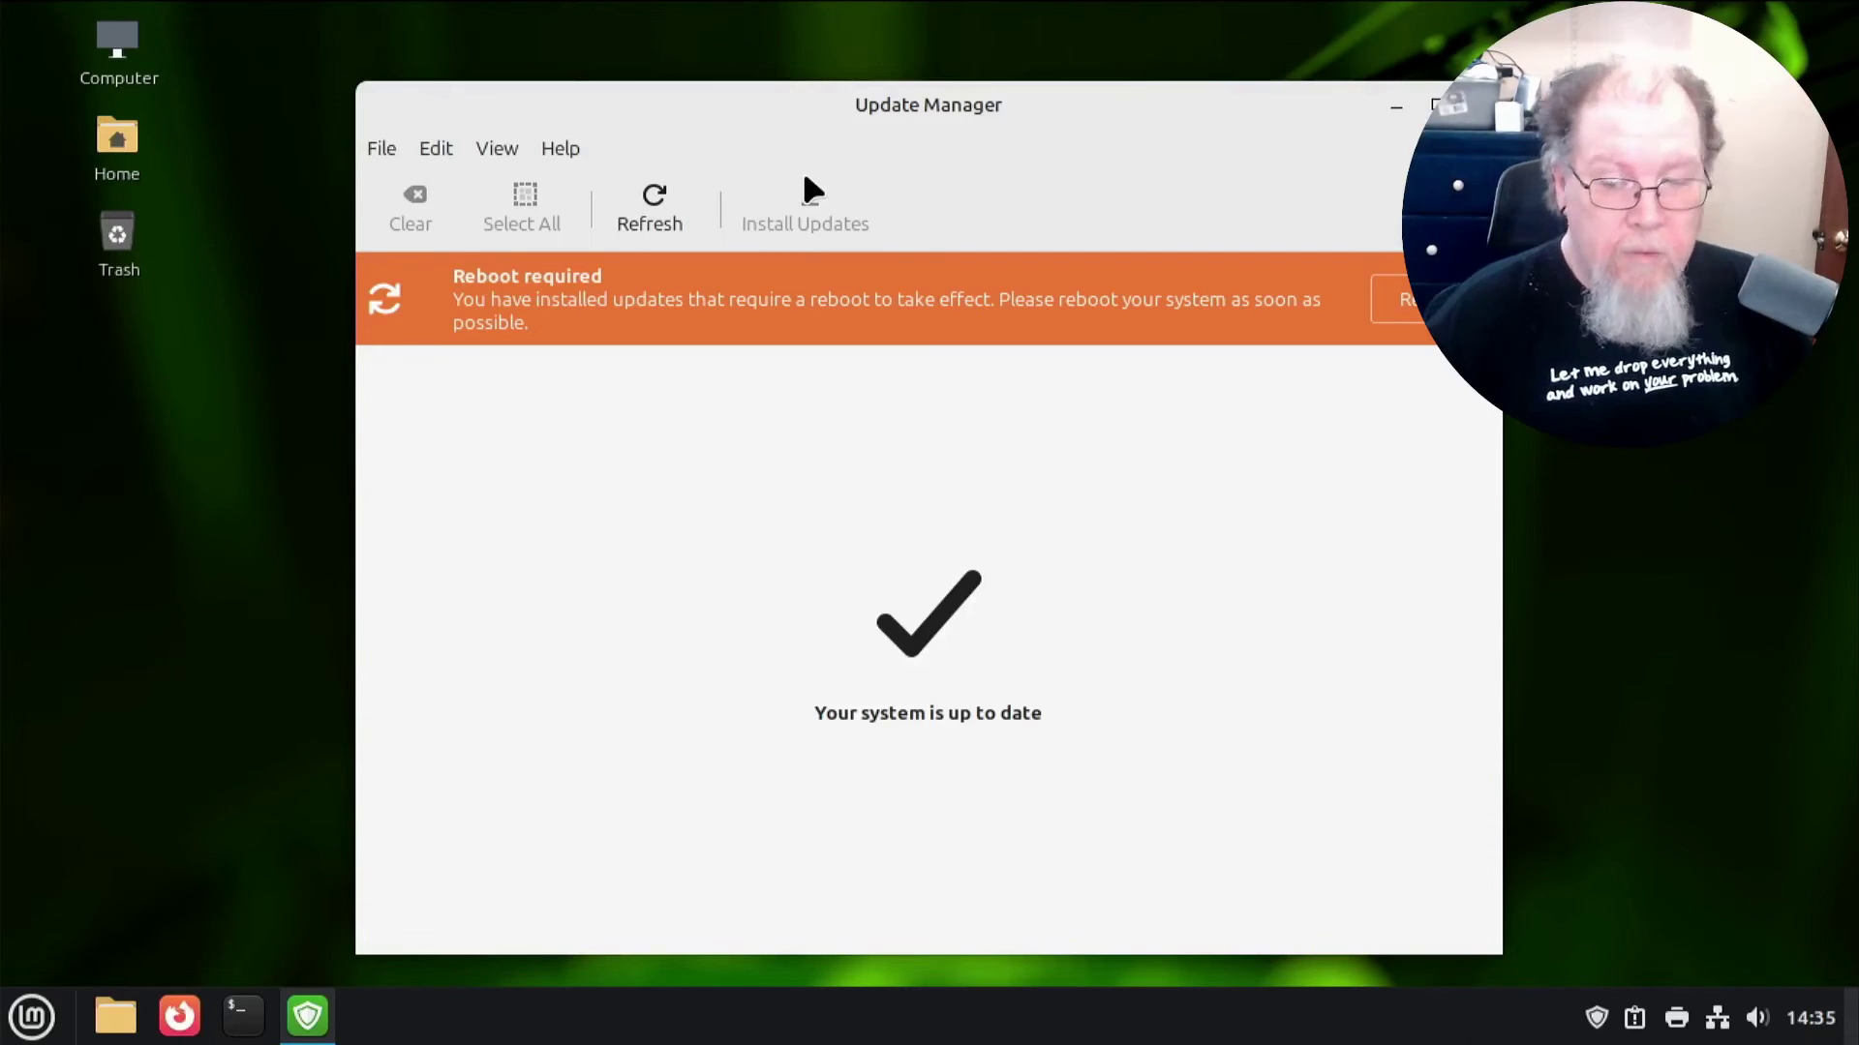
- Restart the system to complete the updates and turn off showing the Welcome dialog at startup
click(1384, 294)
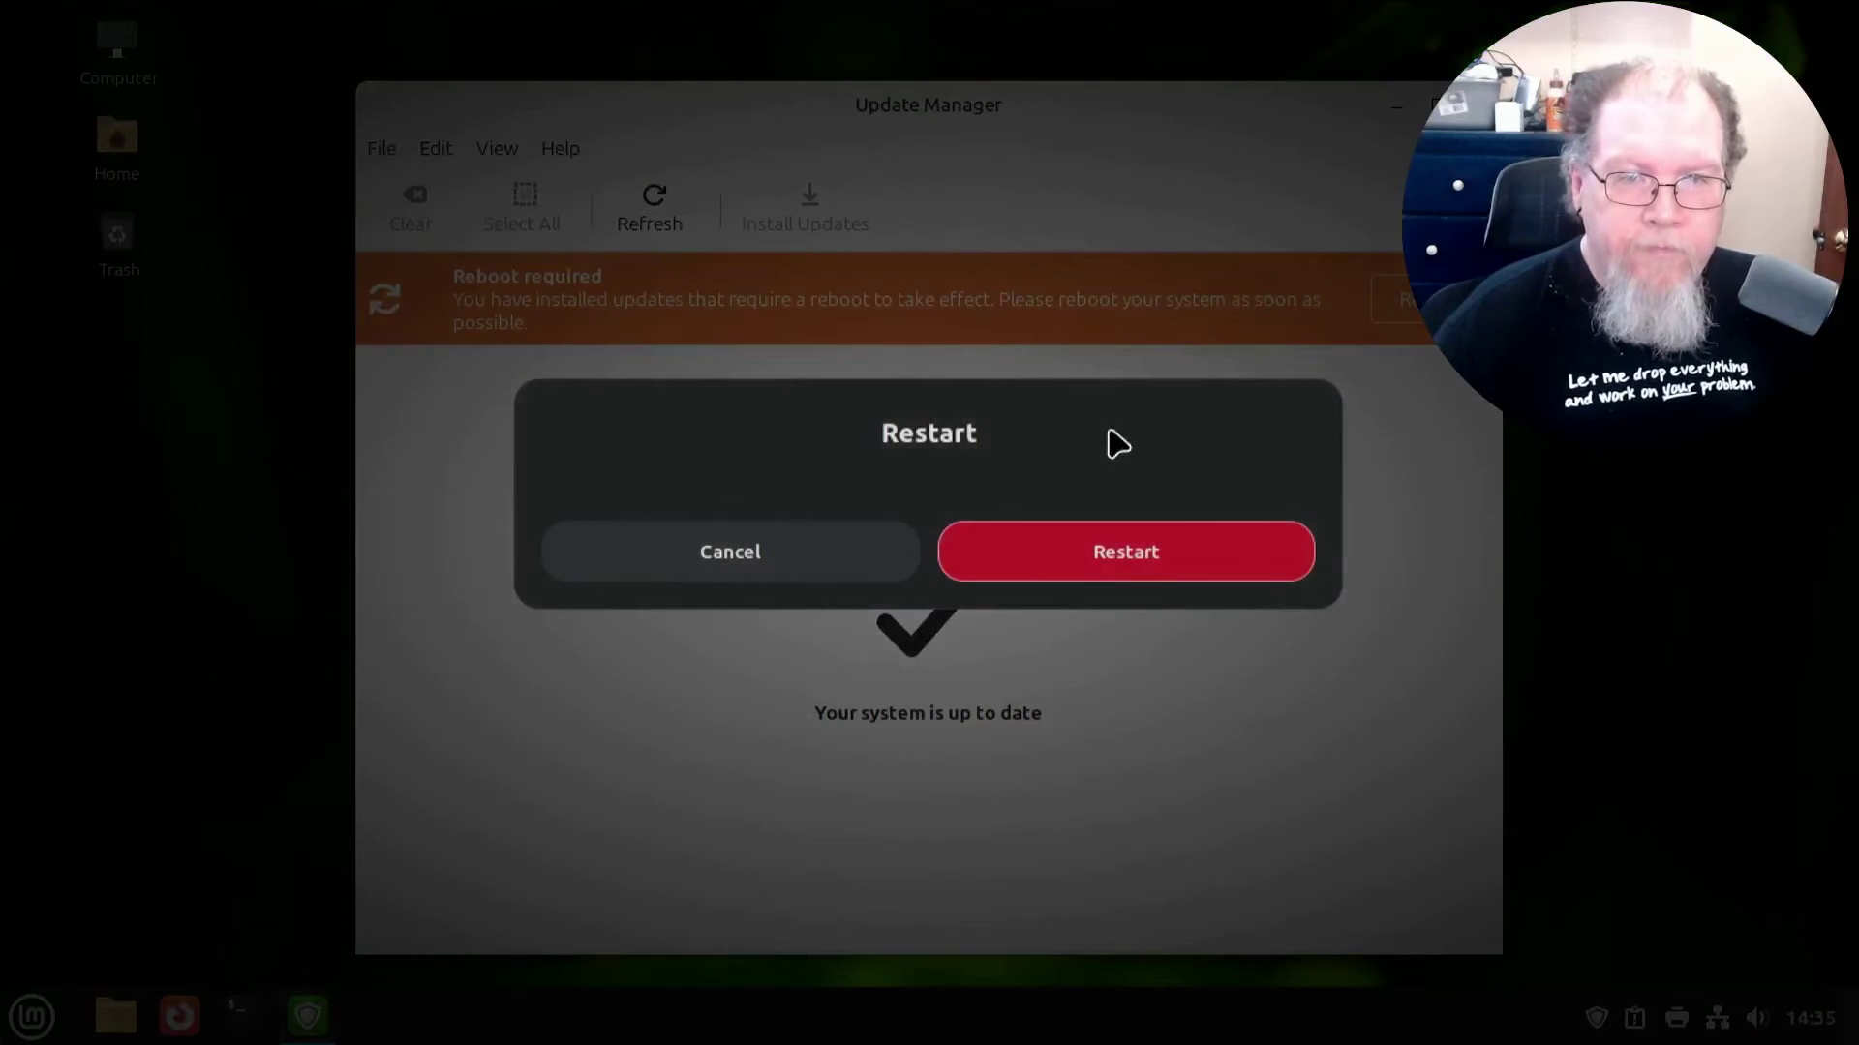
click(1121, 571)
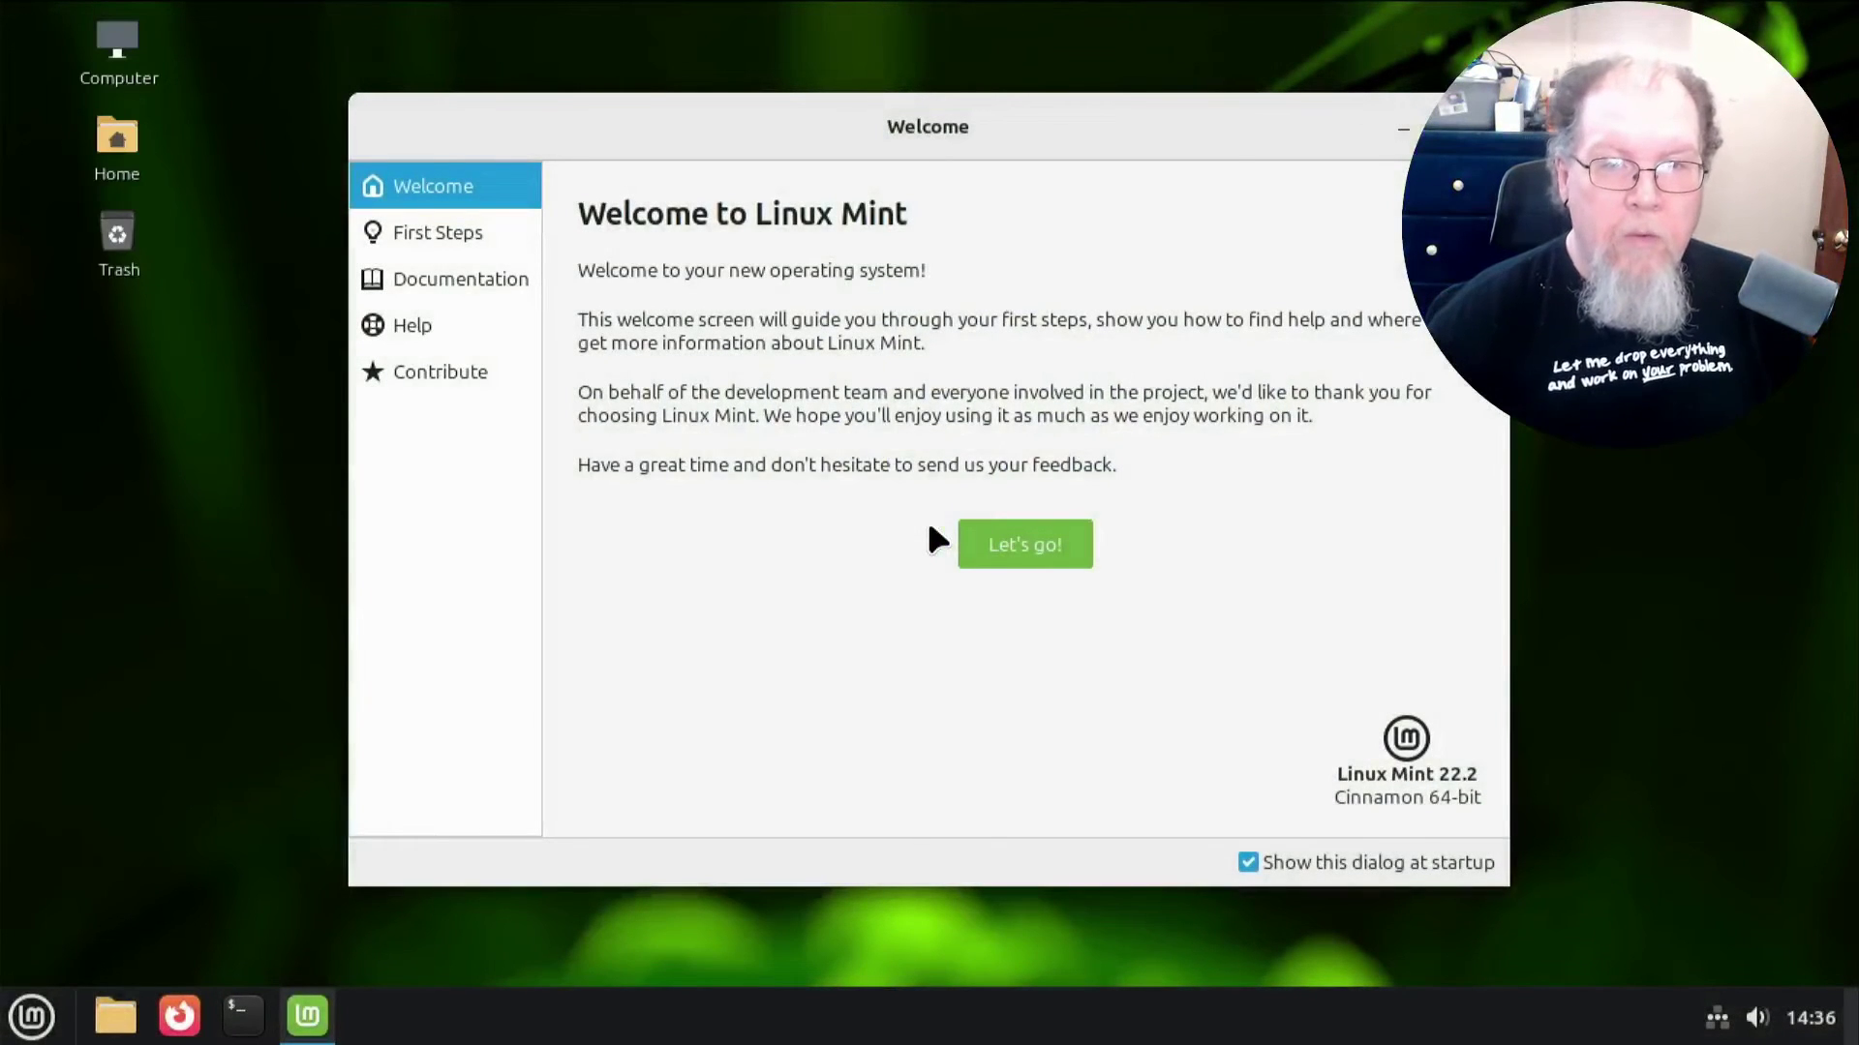
click(1248, 862)
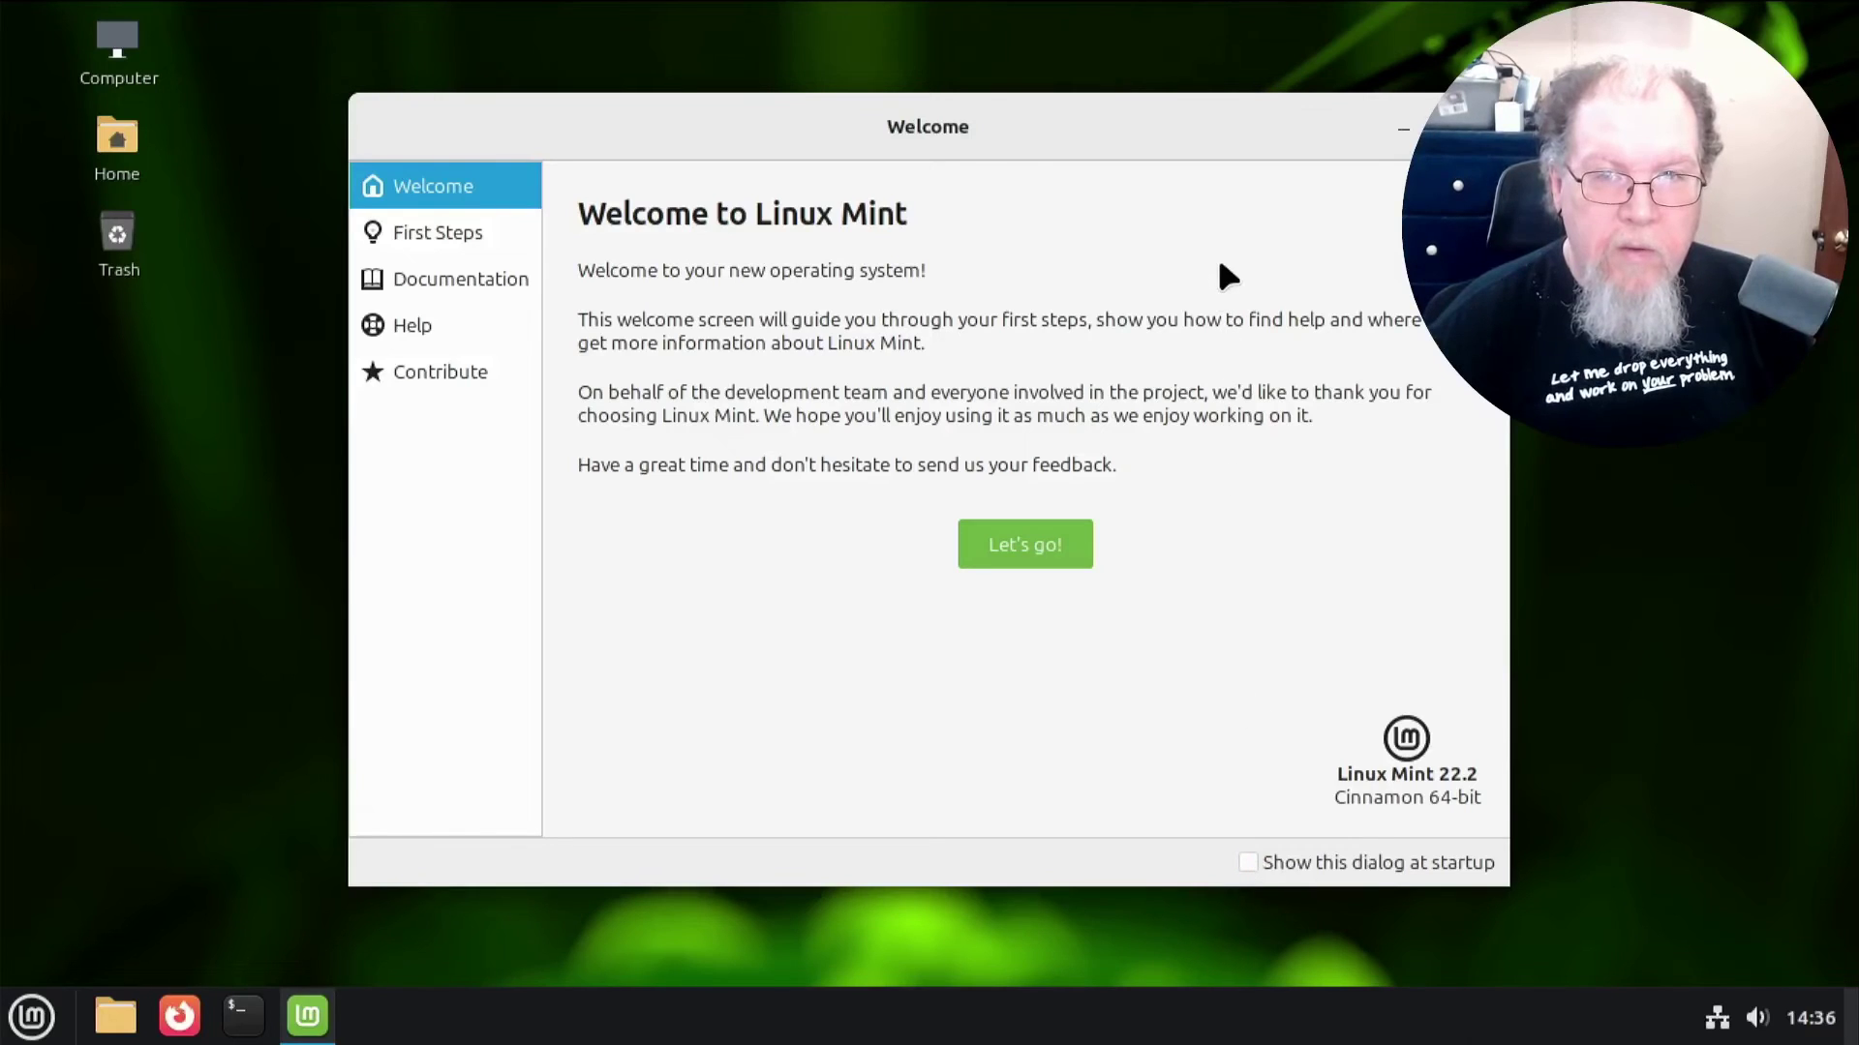
- Close the Welcome dialog and open the Disks utility
drag(1243, 133, 1124, 124)
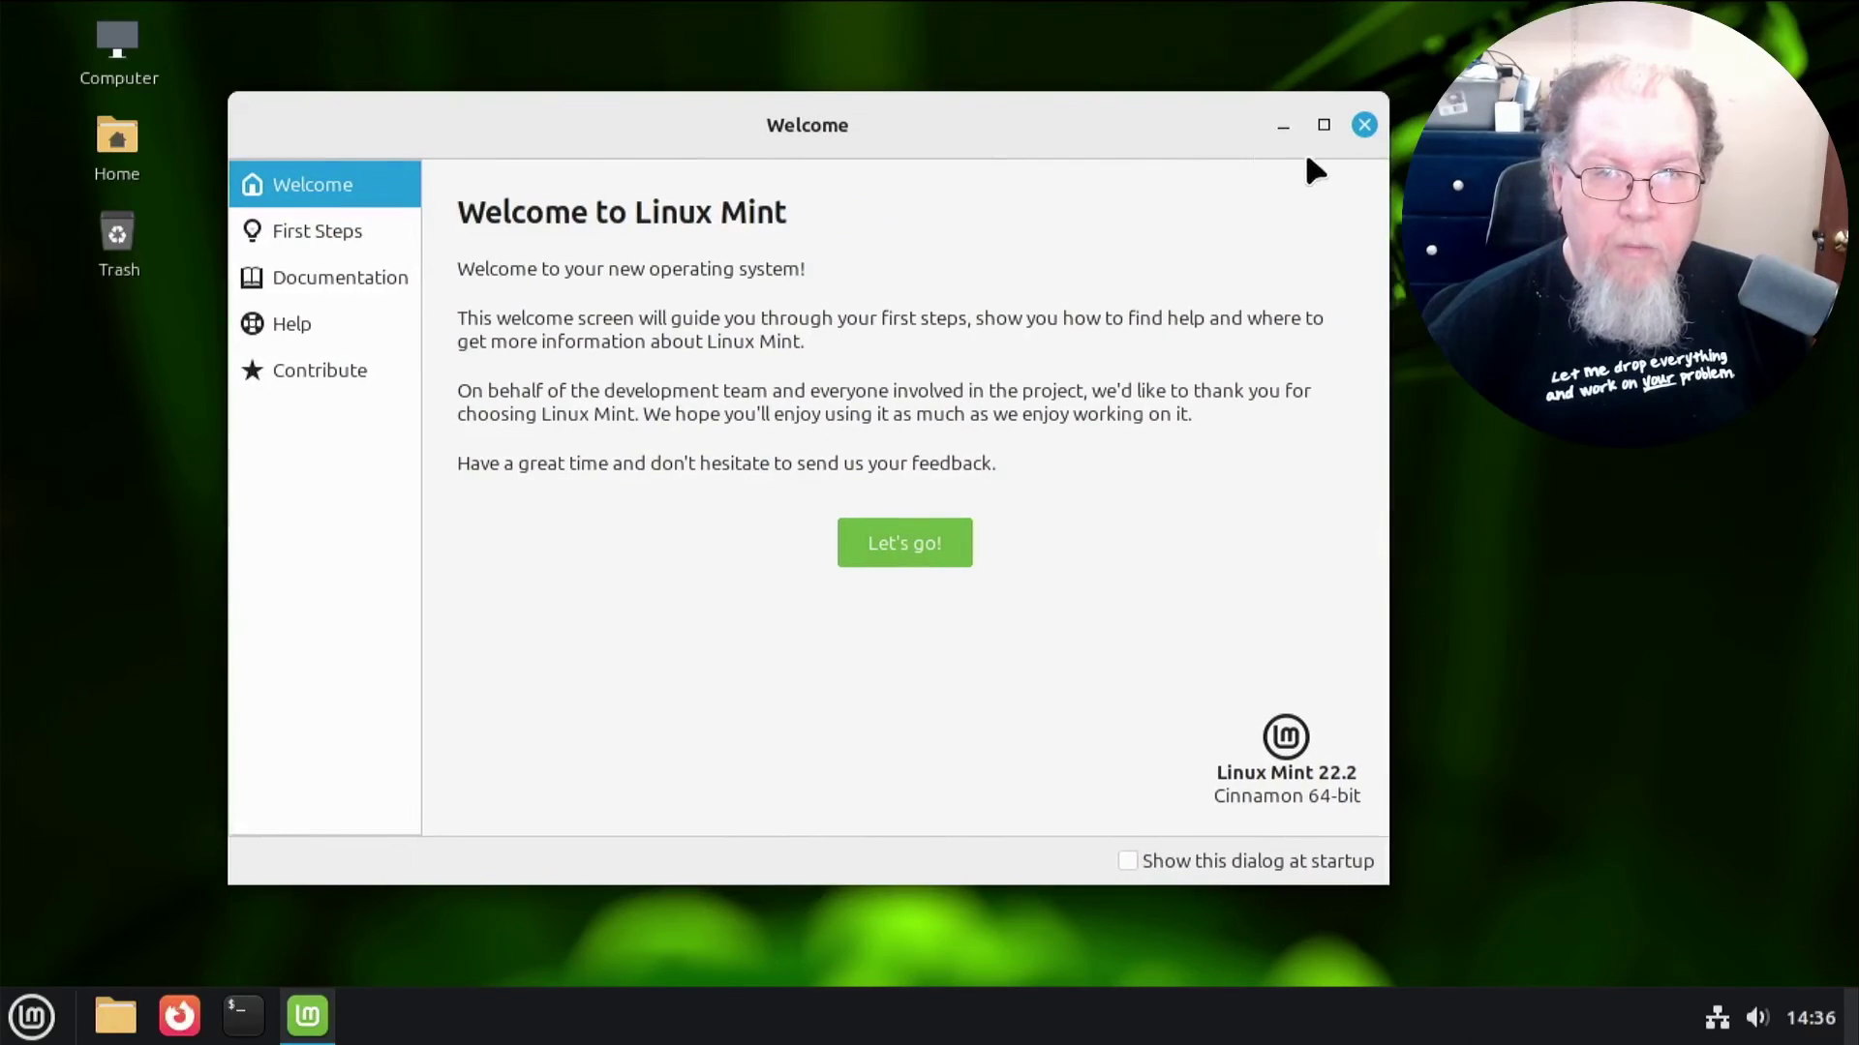
click(1366, 131)
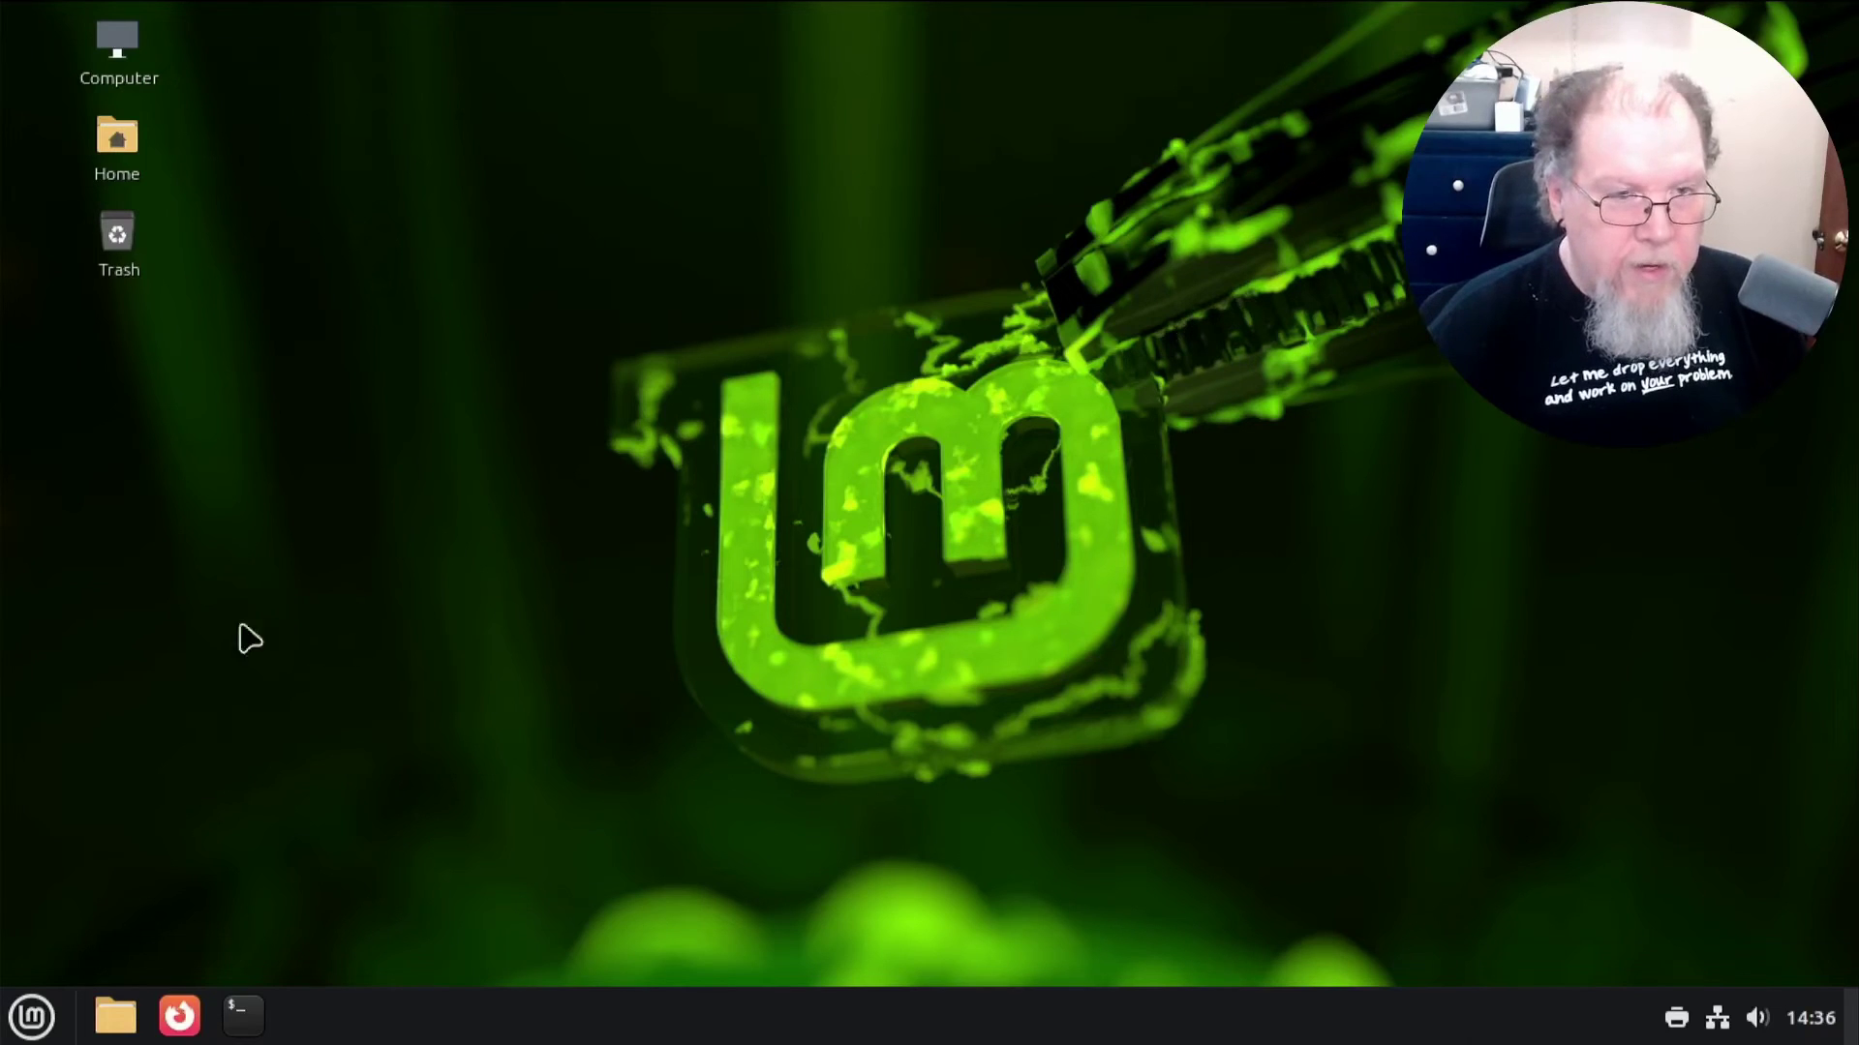
click(32, 1018)
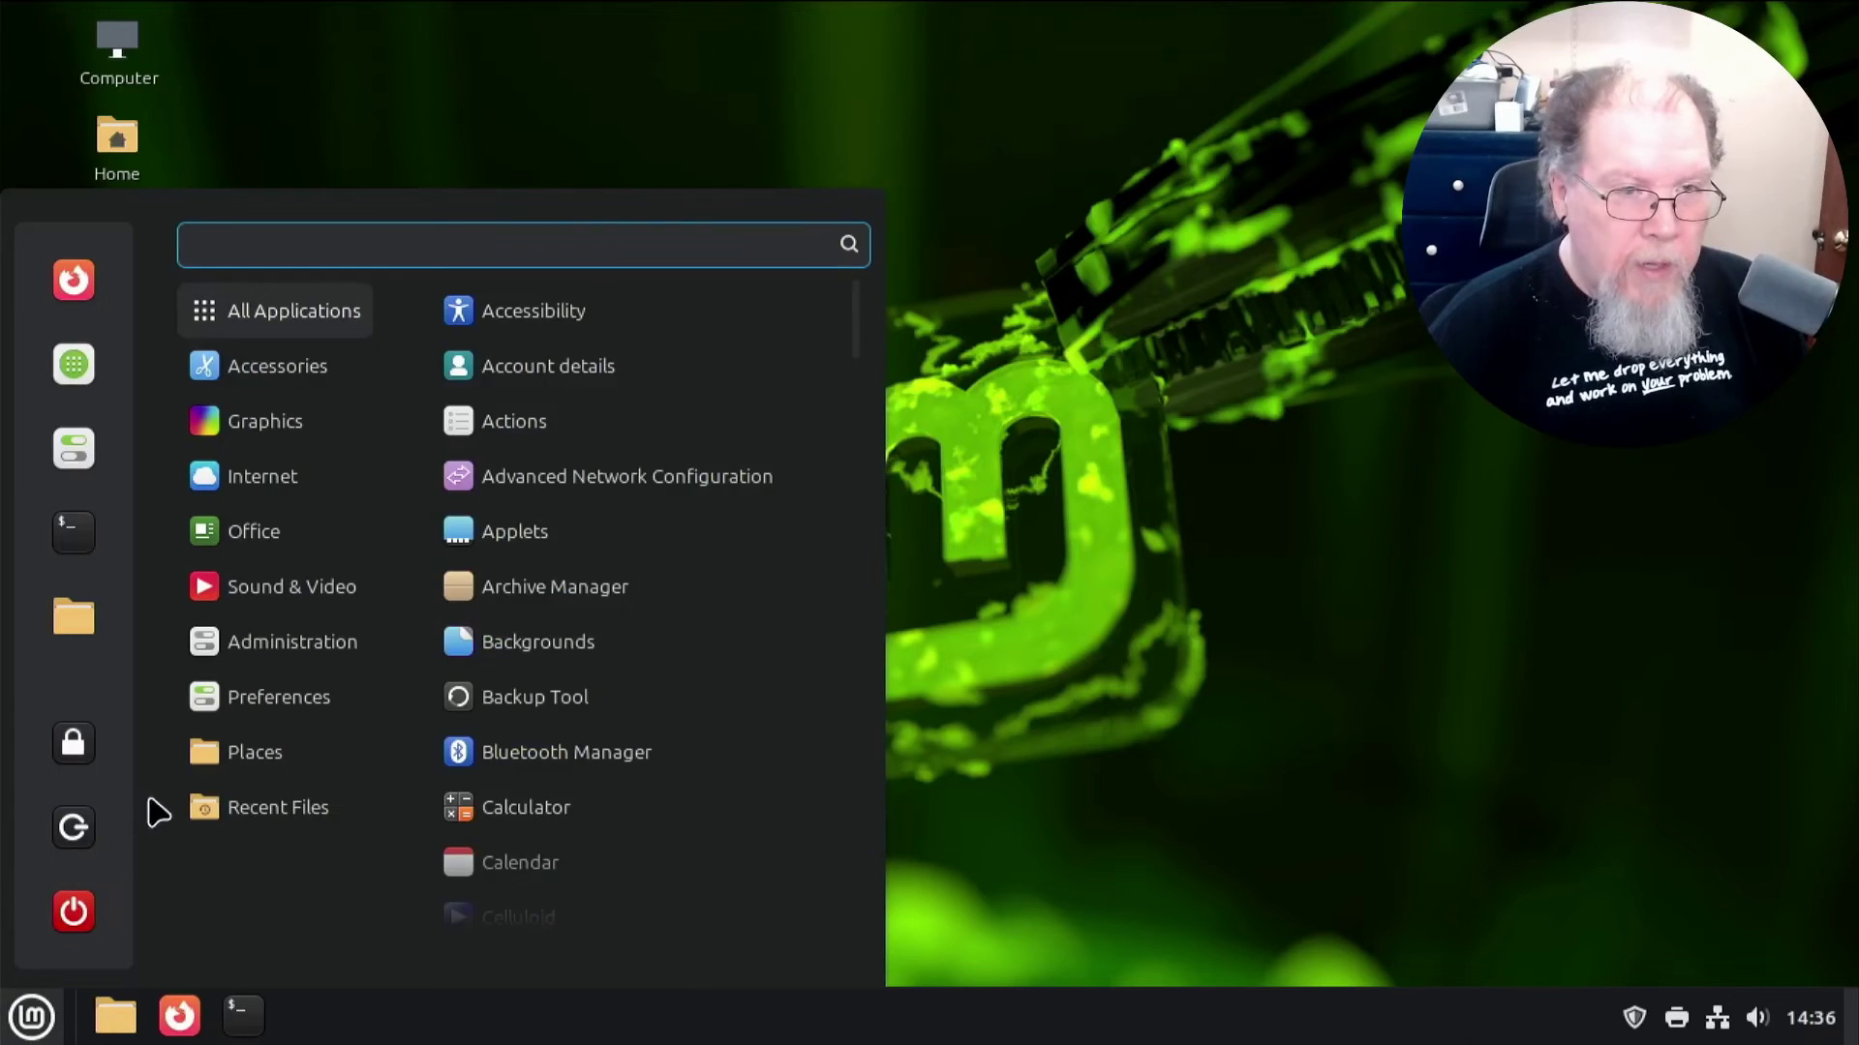
mouse_move(299, 724)
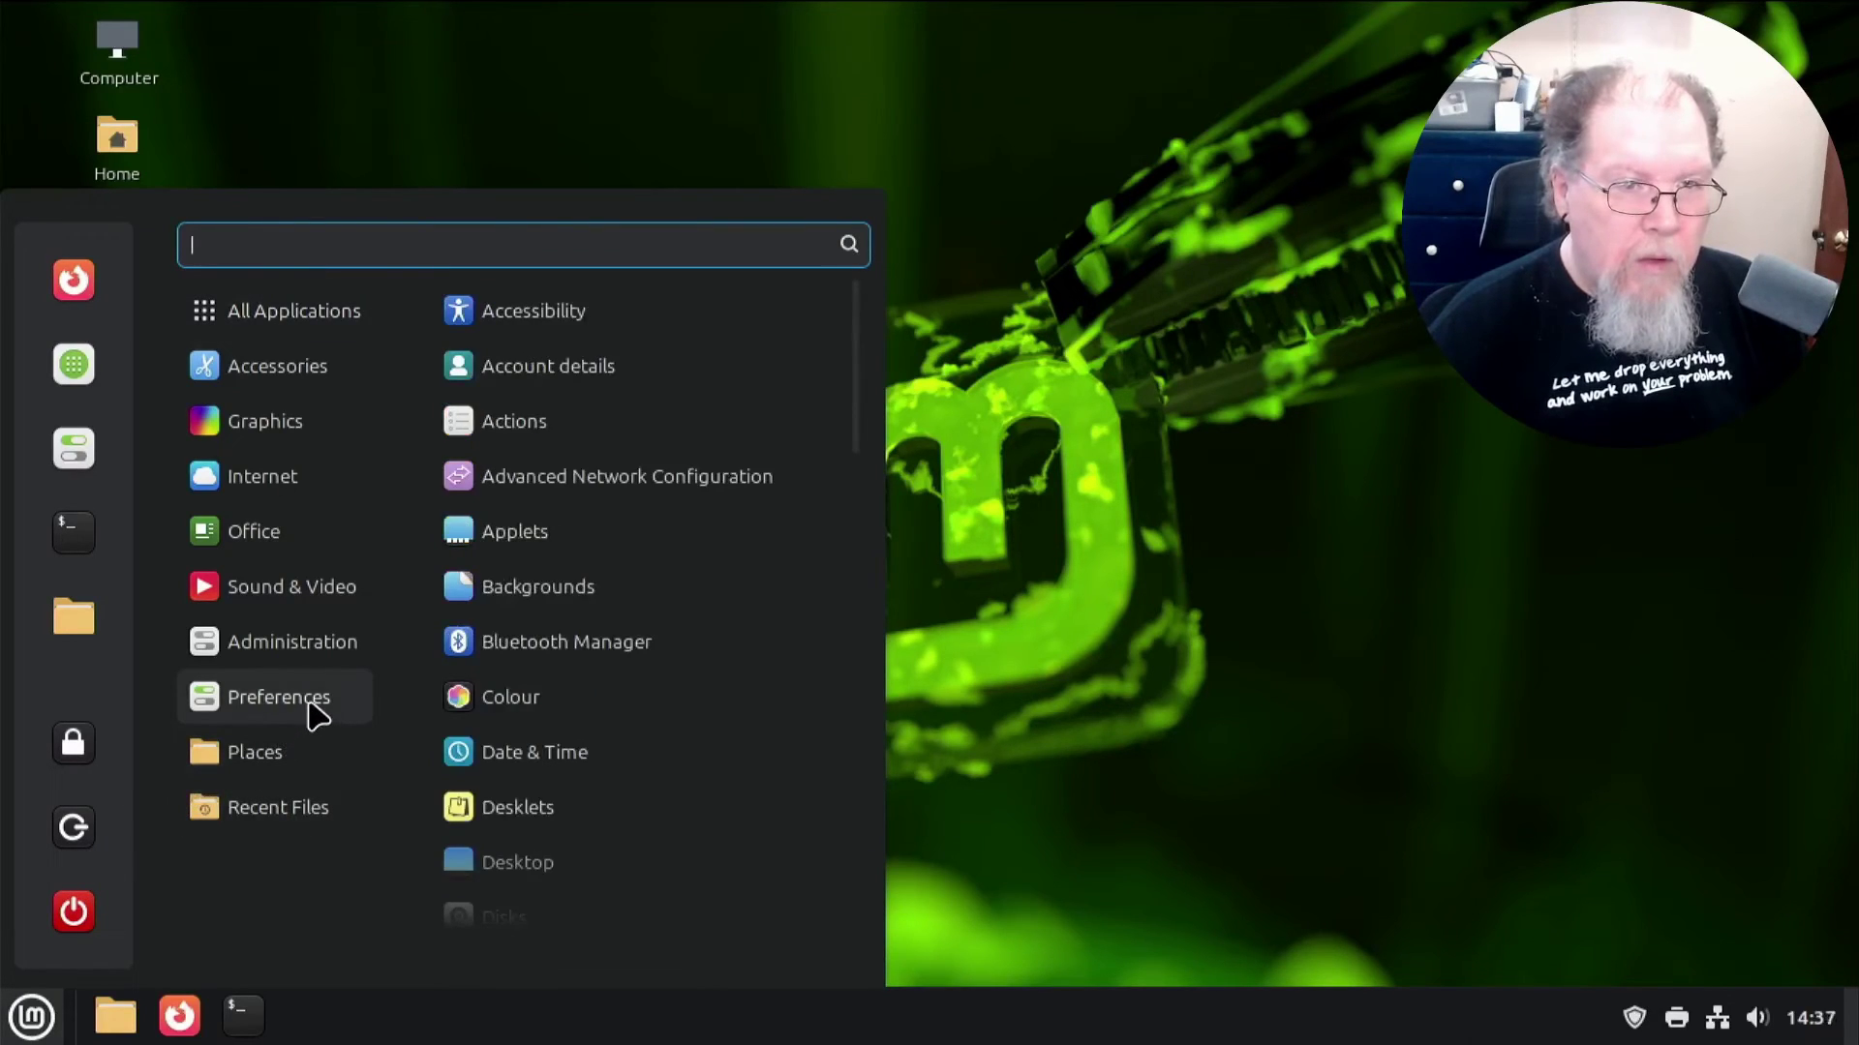
mouse_move(323, 666)
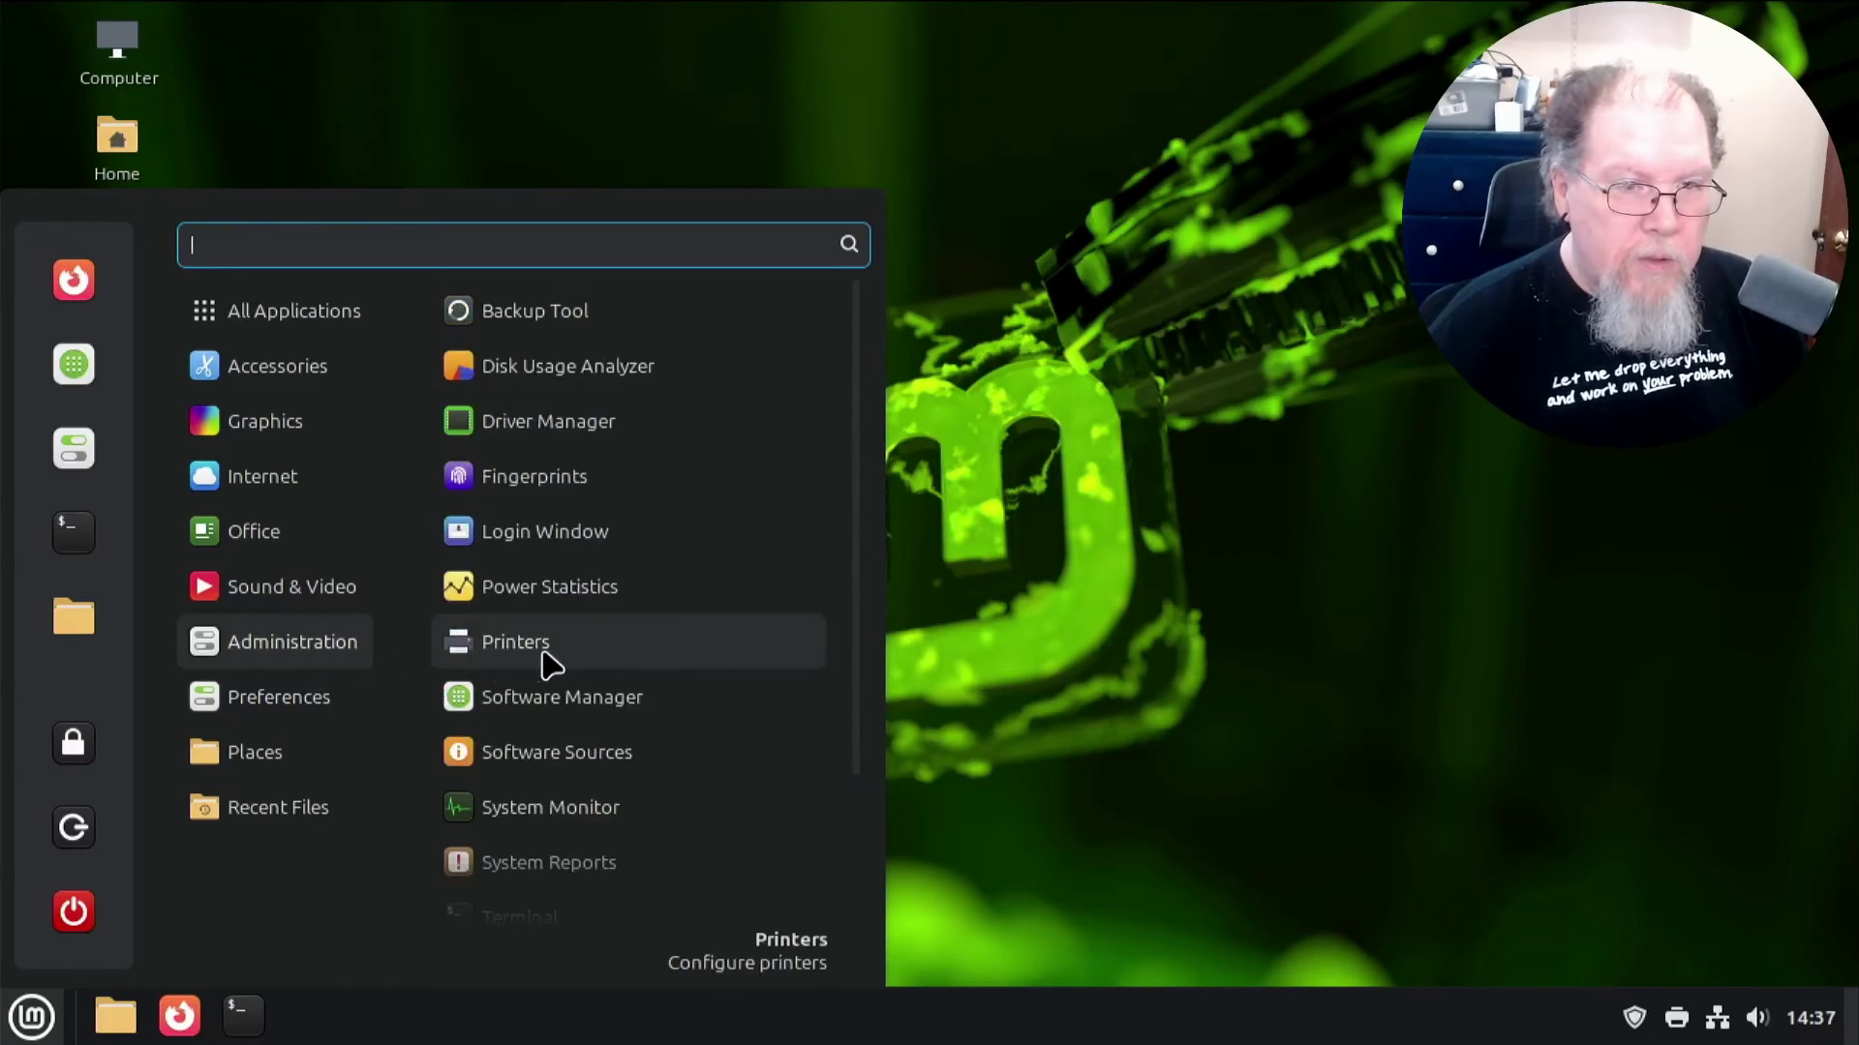
scroll(542, 658, down, 4)
scroll(549, 663, up, 4)
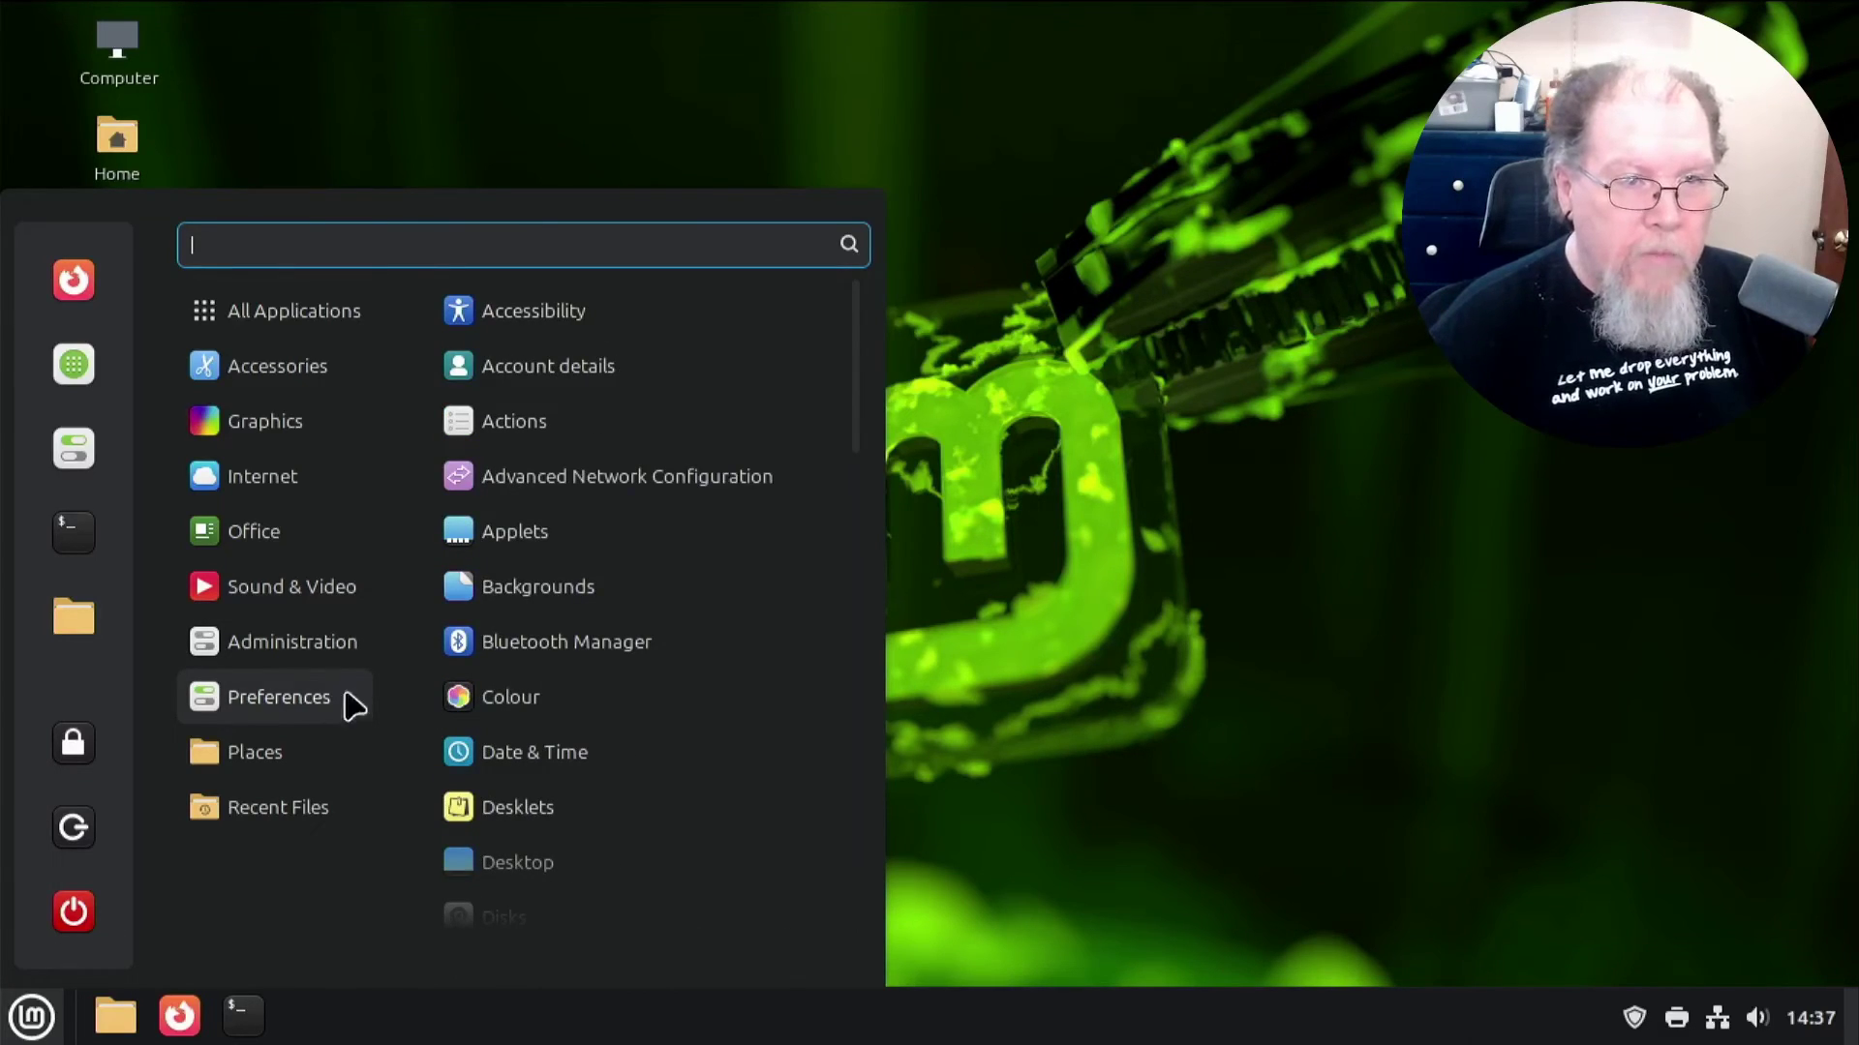
scroll(569, 625, down, 5)
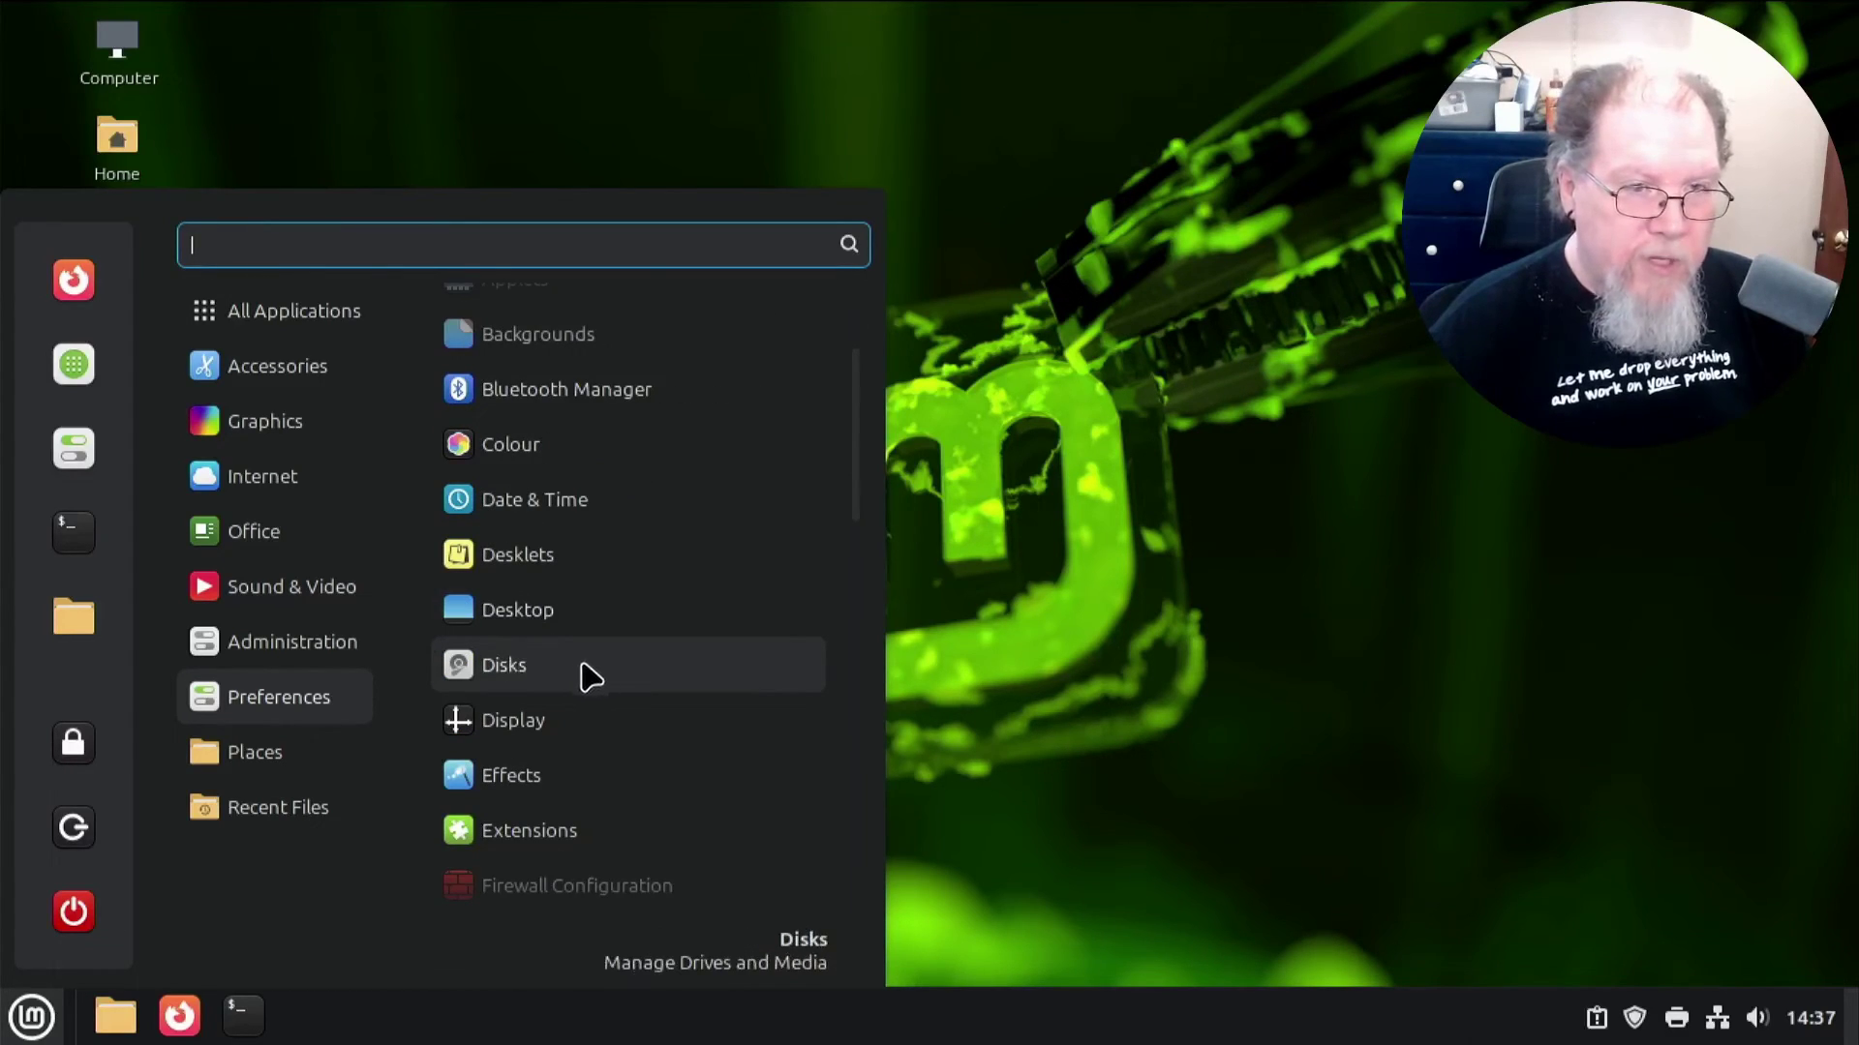
click(519, 675)
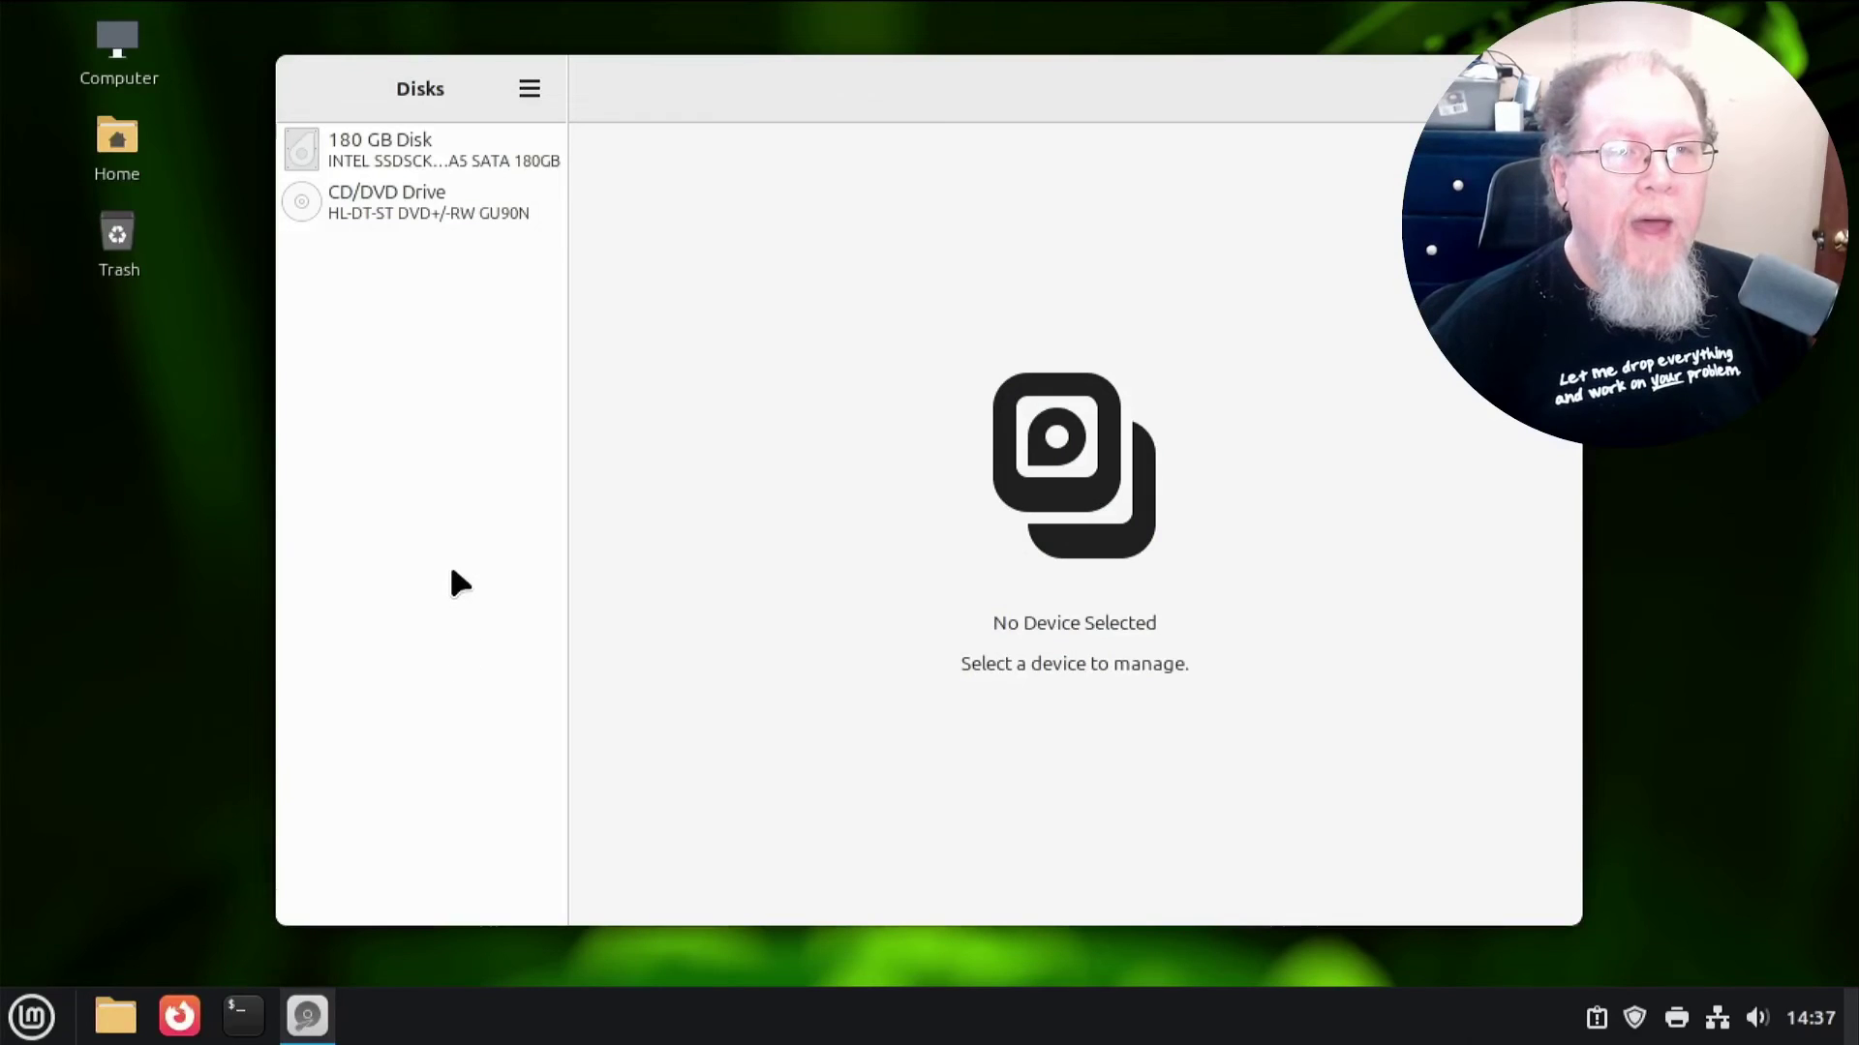
- Review the details of the 180 GB disk and the CD/DVD drive, plus the available drive and disk image actions
click(393, 146)
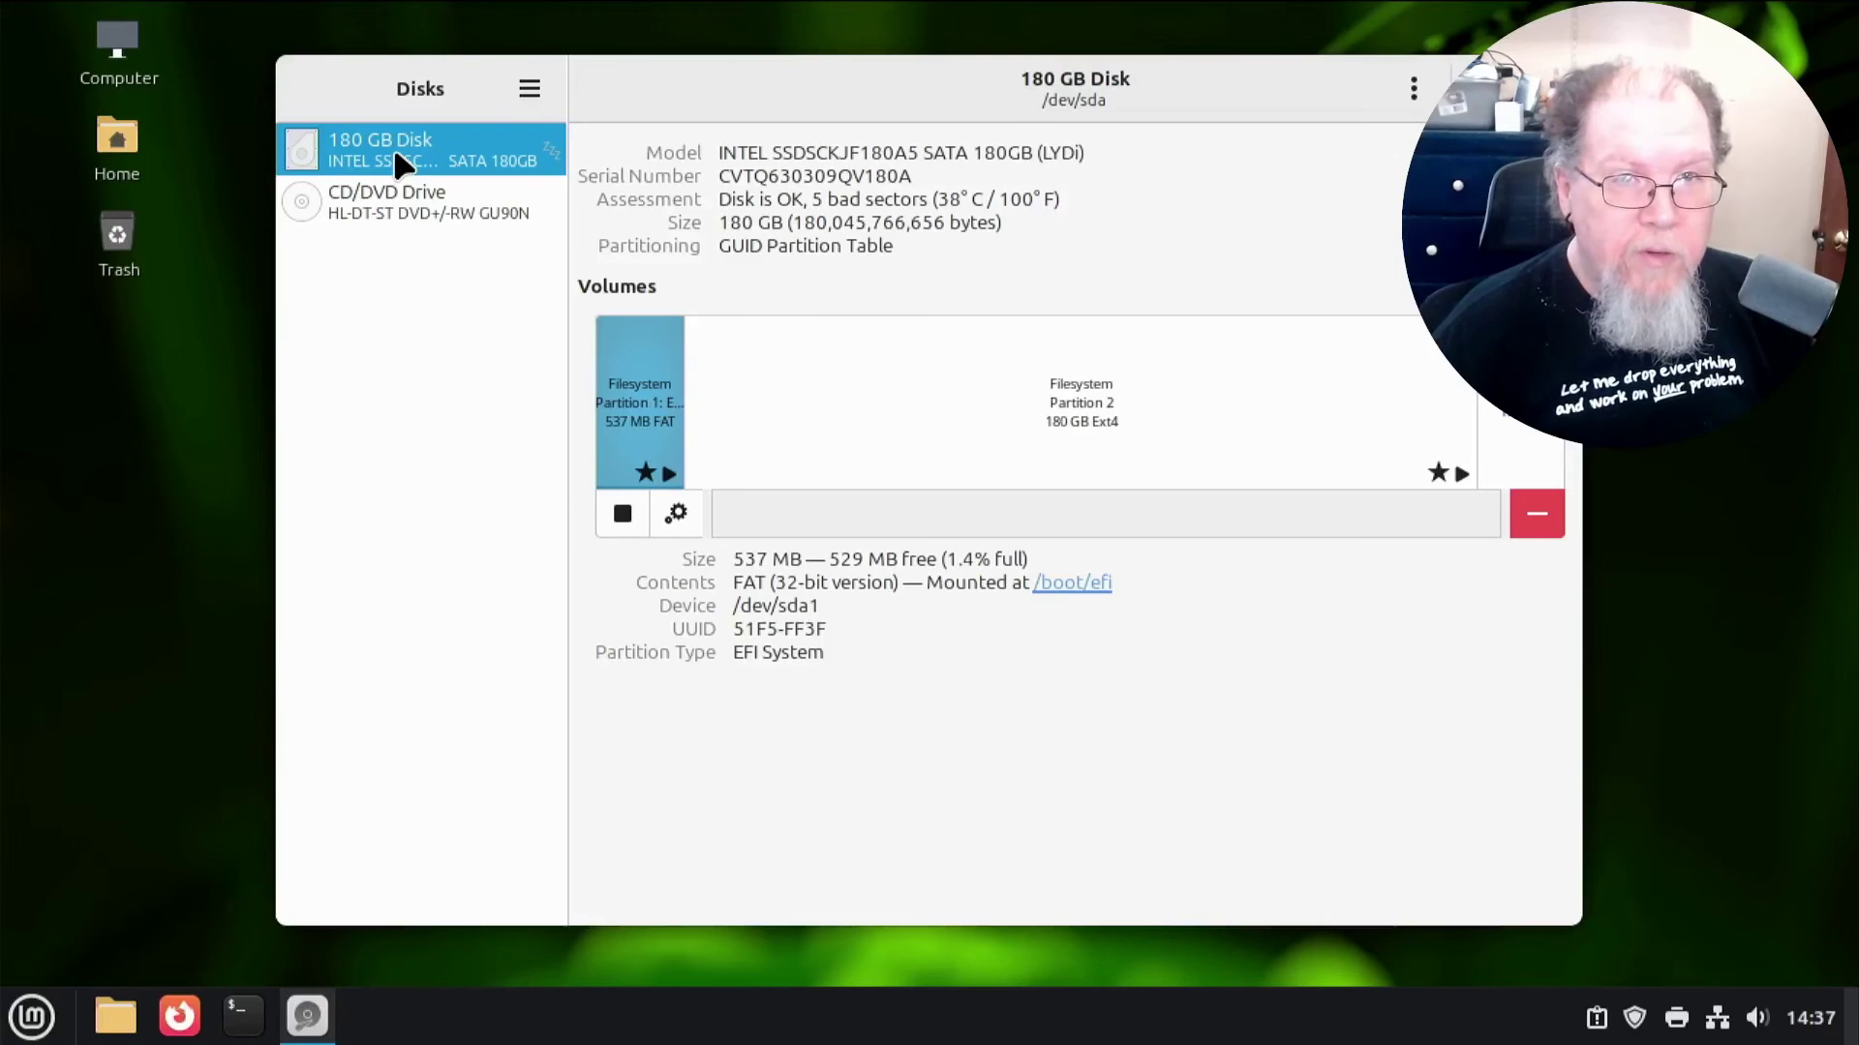
click(388, 207)
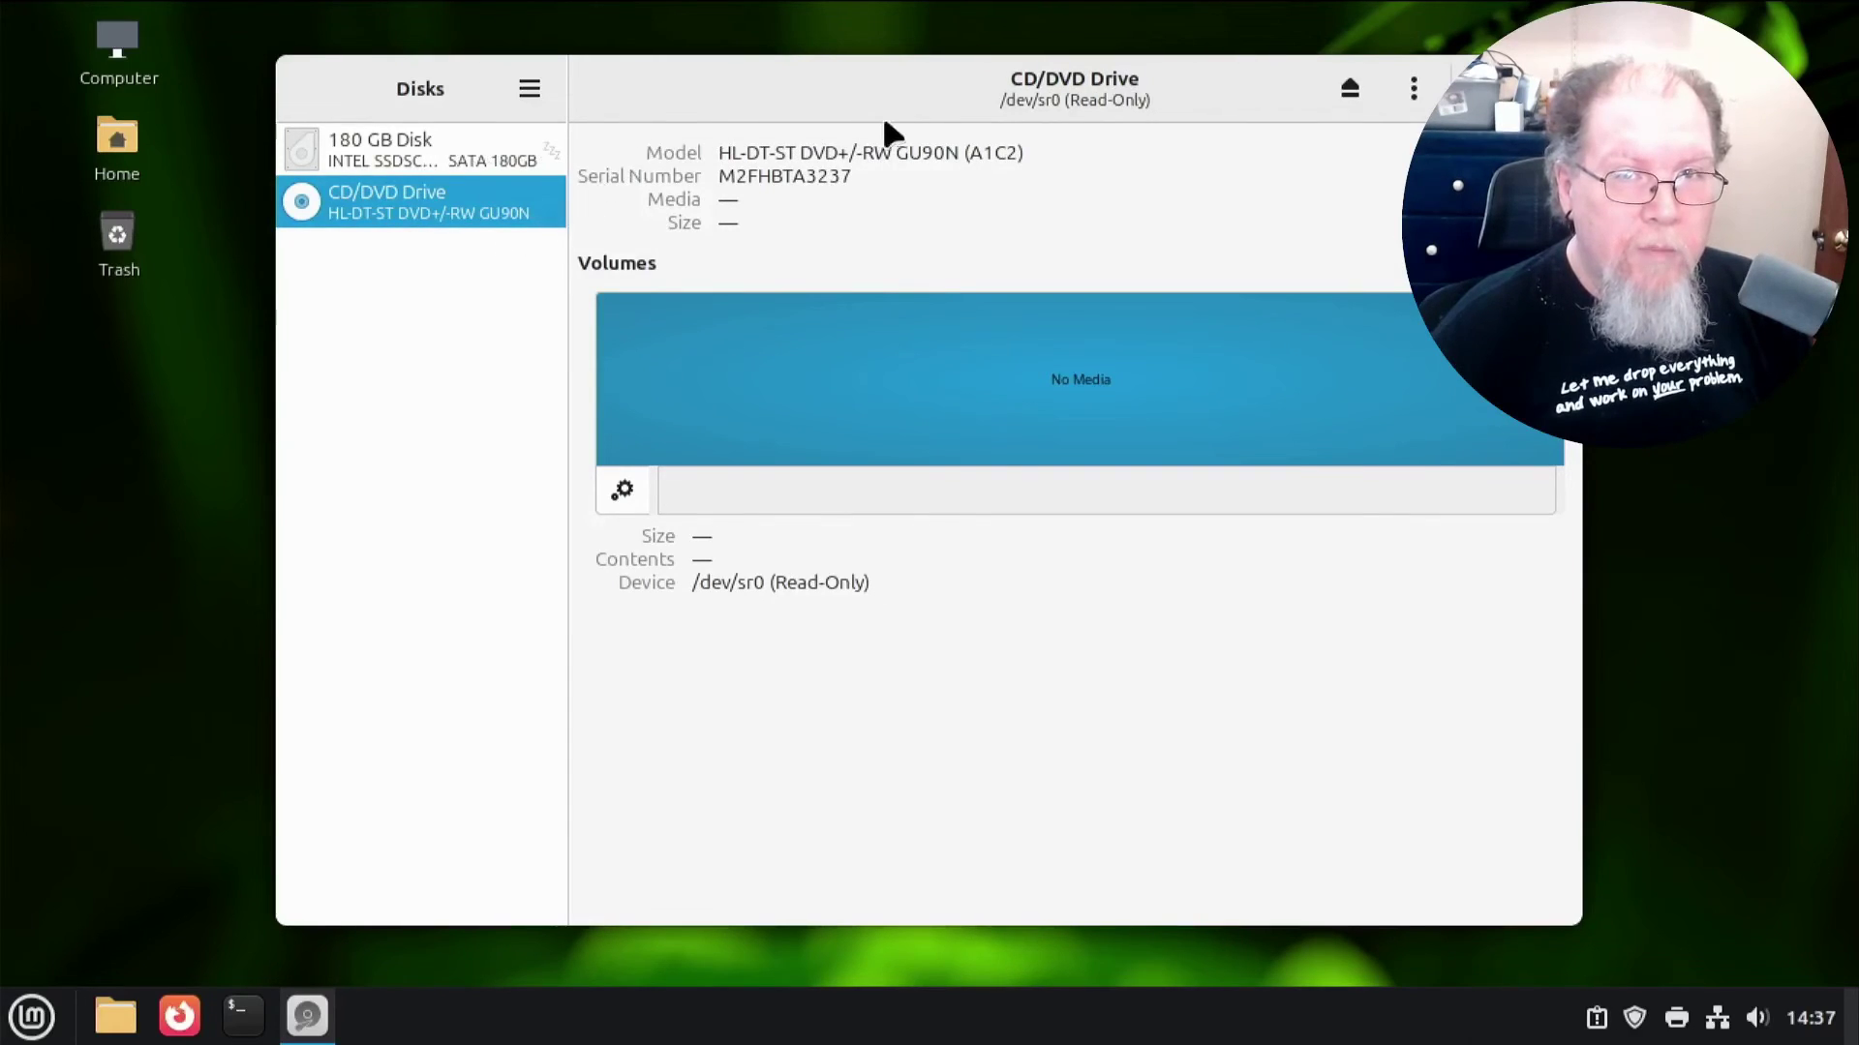
click(1413, 89)
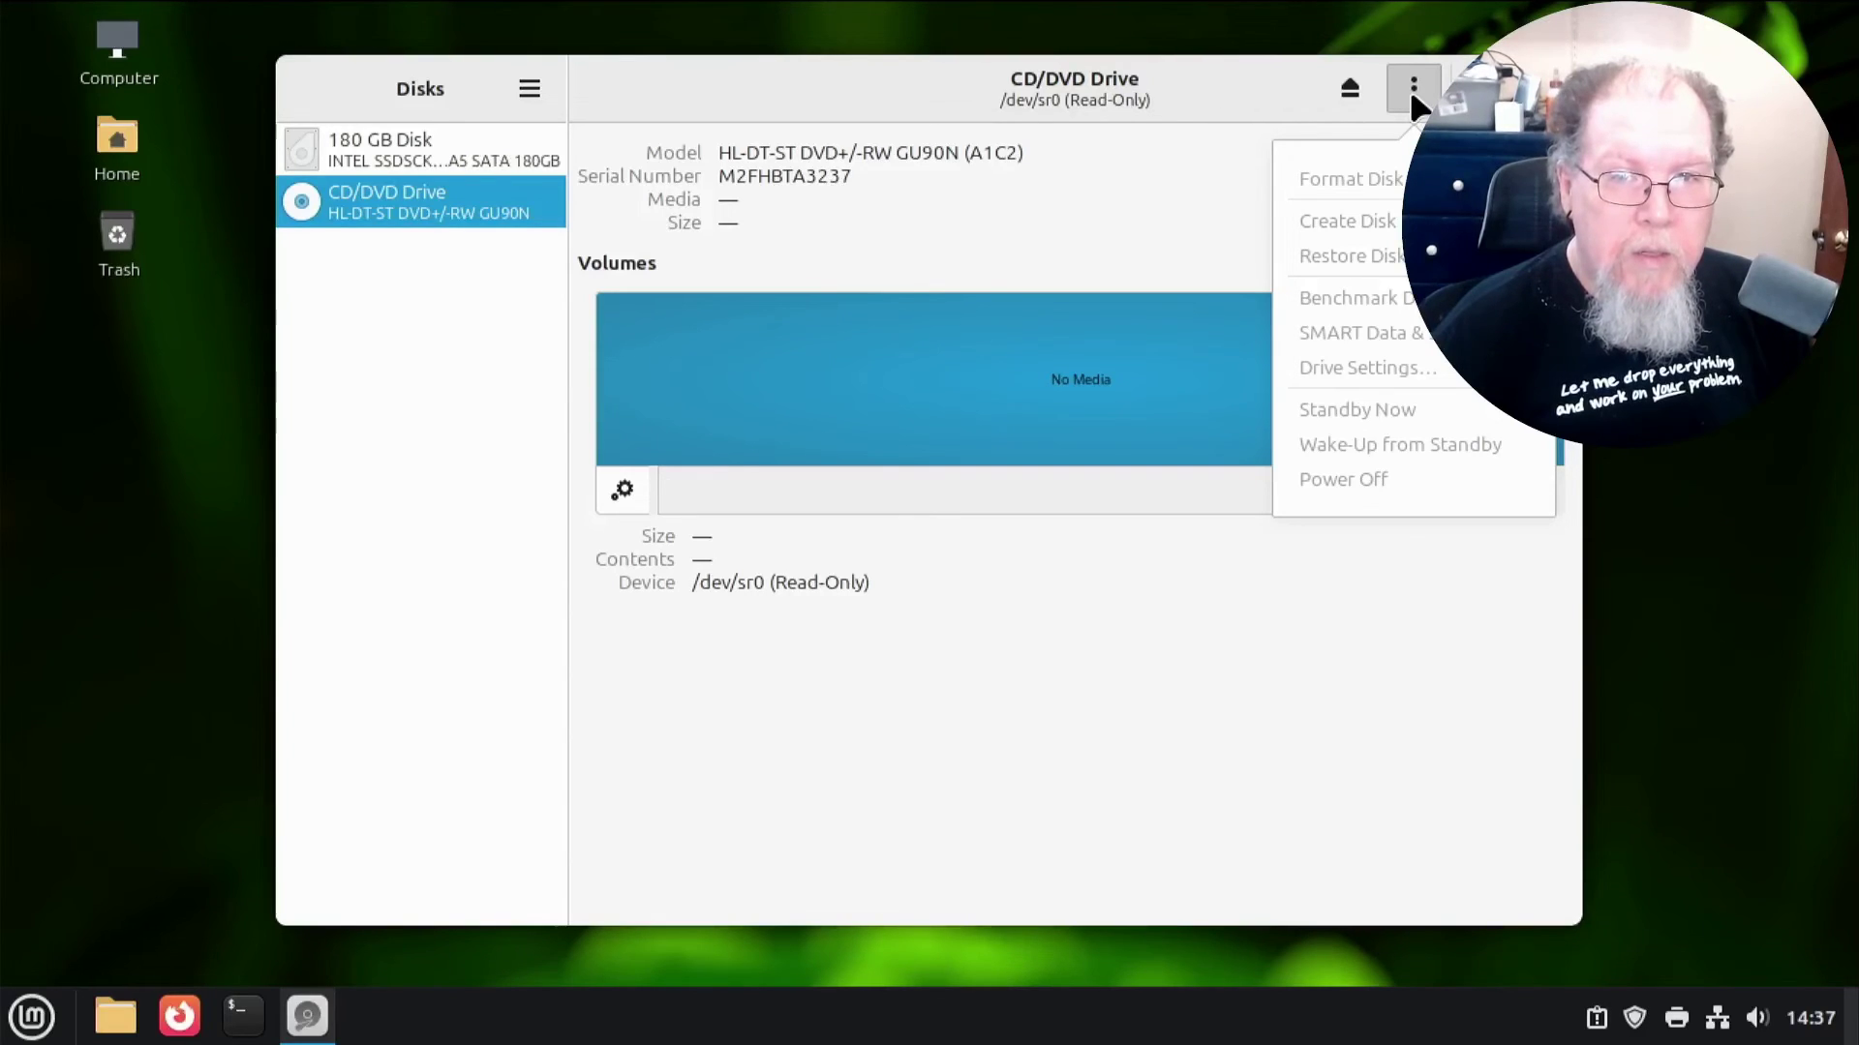
click(1411, 89)
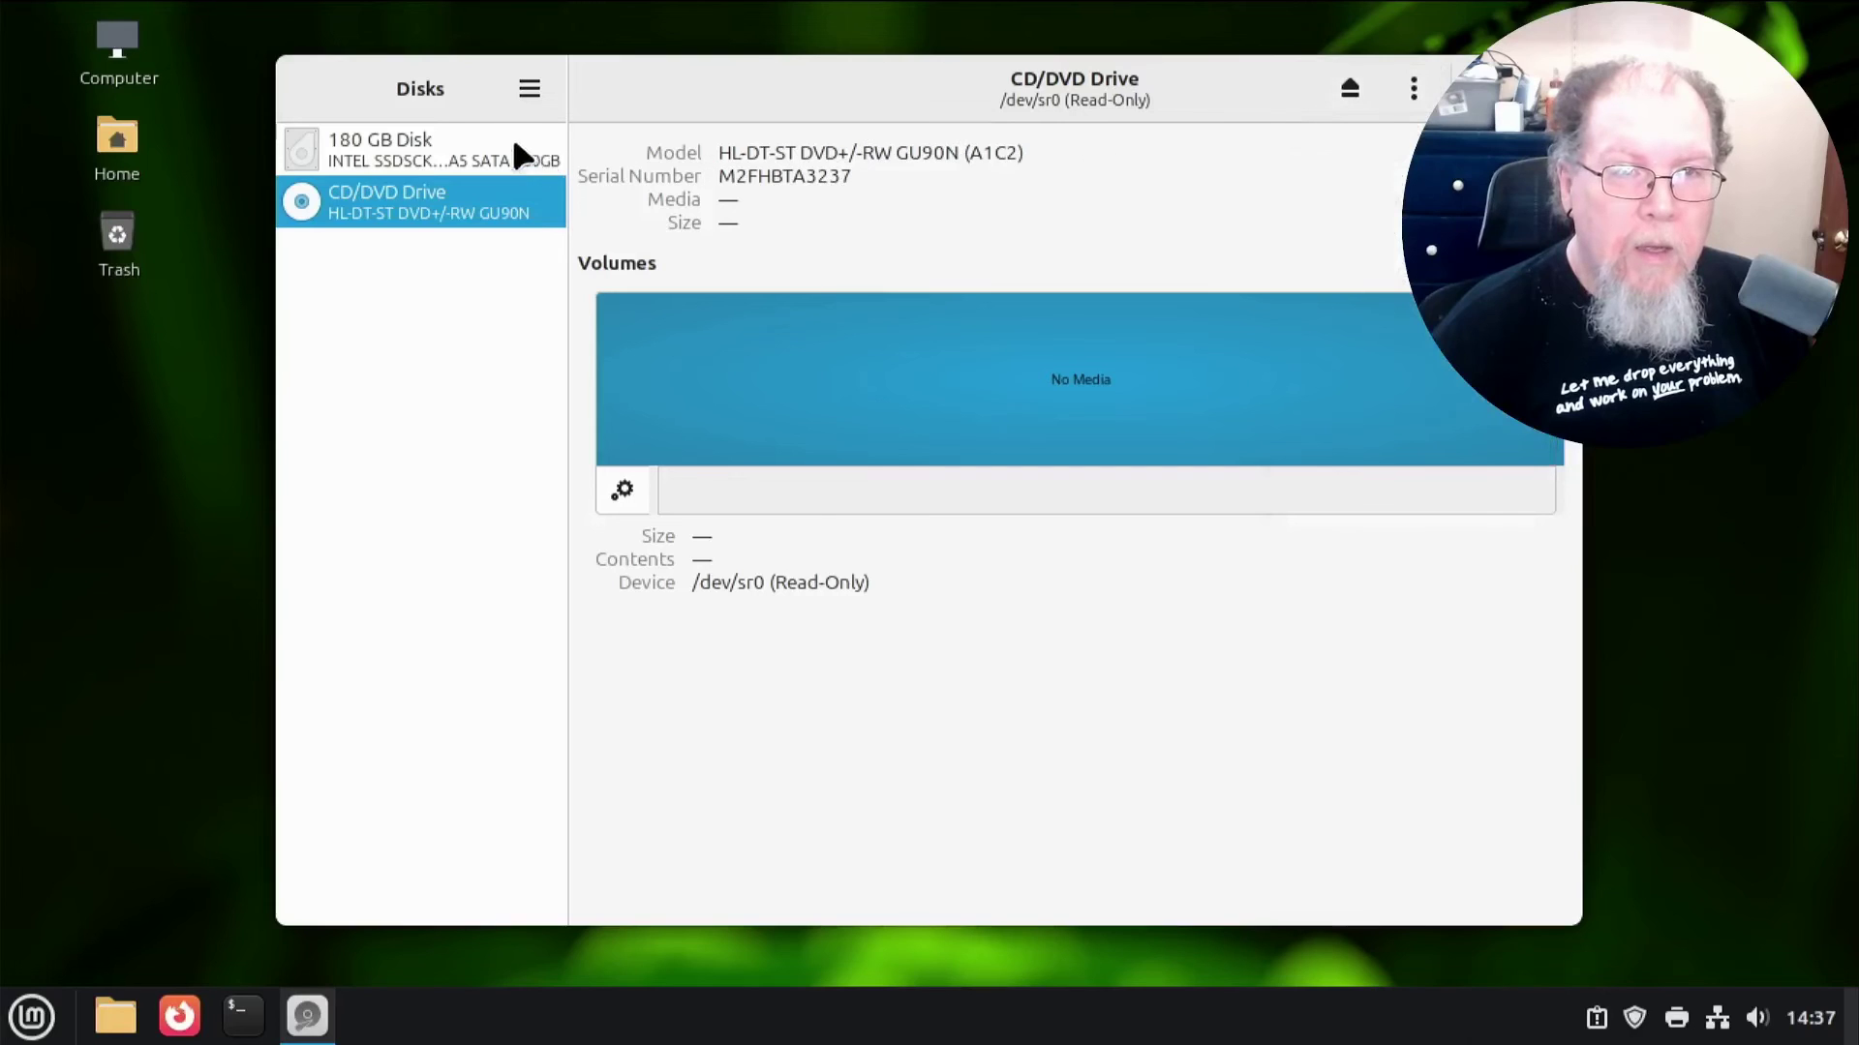
click(532, 87)
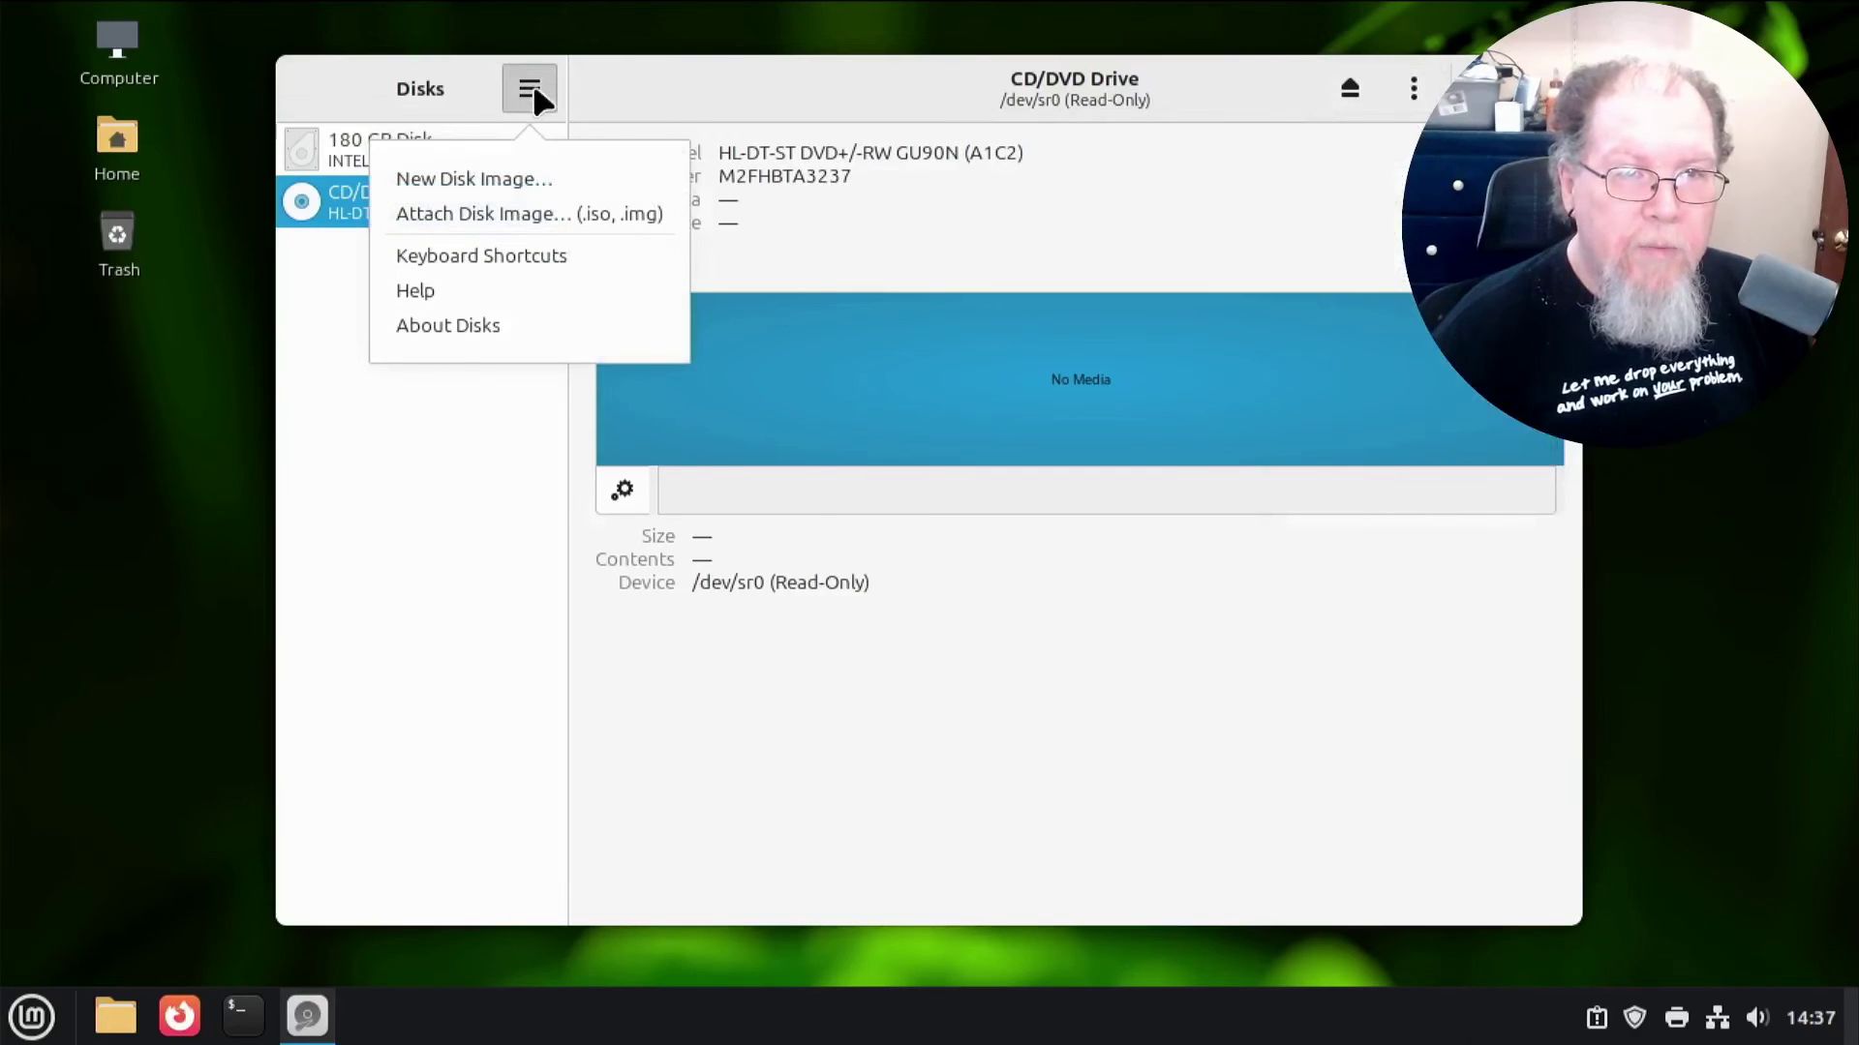
click(533, 89)
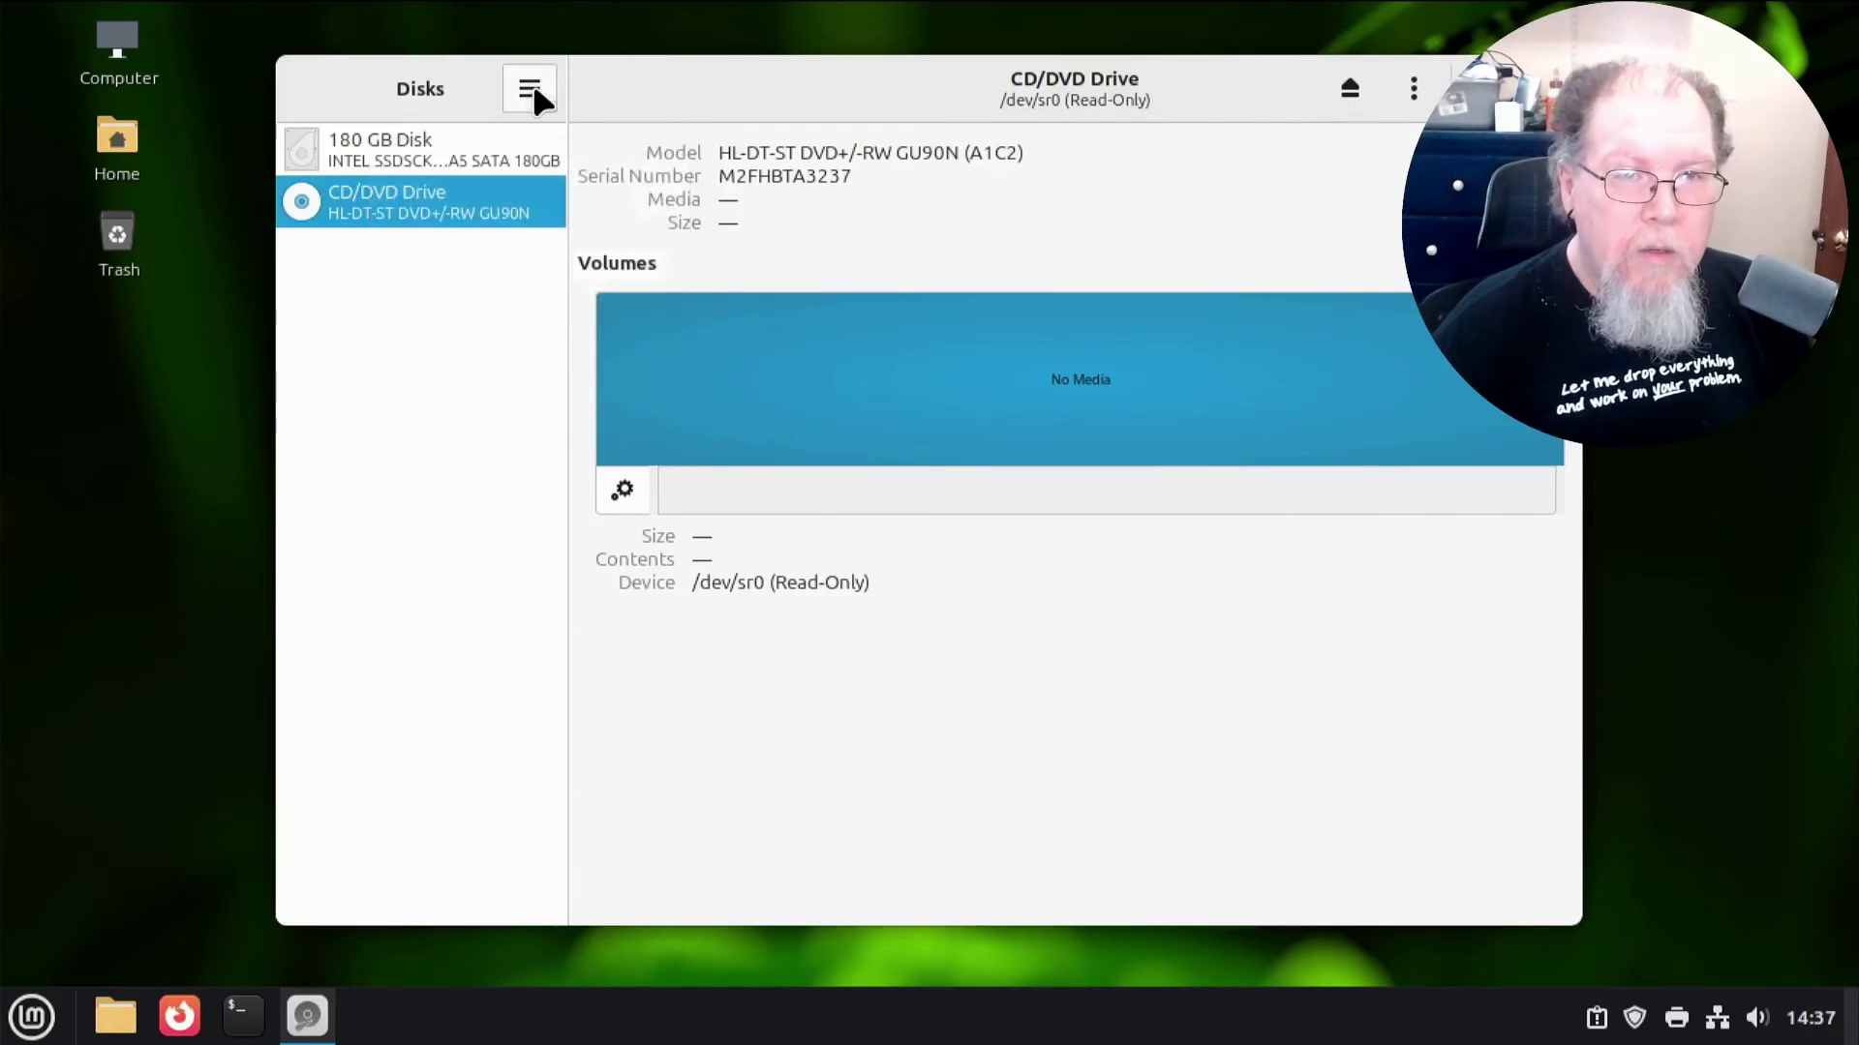
- Inspect the CD/DVD drive's mount options without changing them, return to the 180 GB disk and close Disks
click(623, 490)
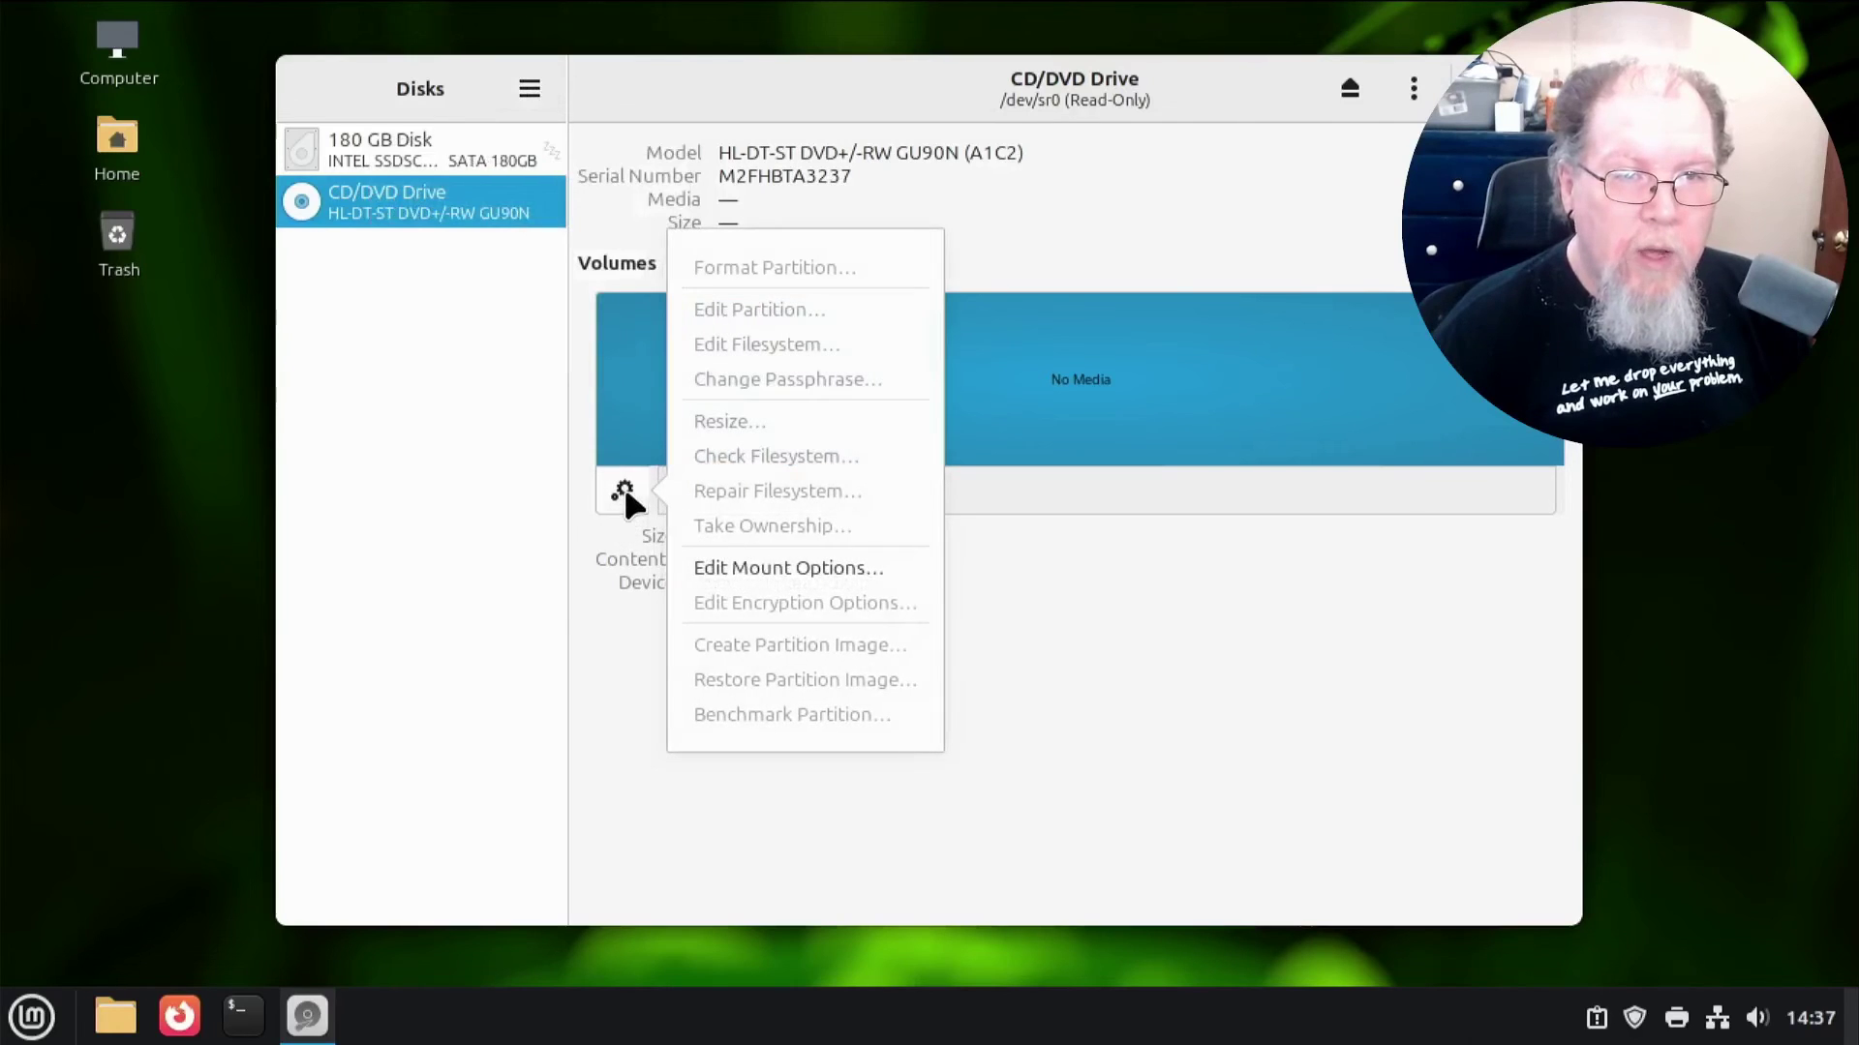
click(823, 569)
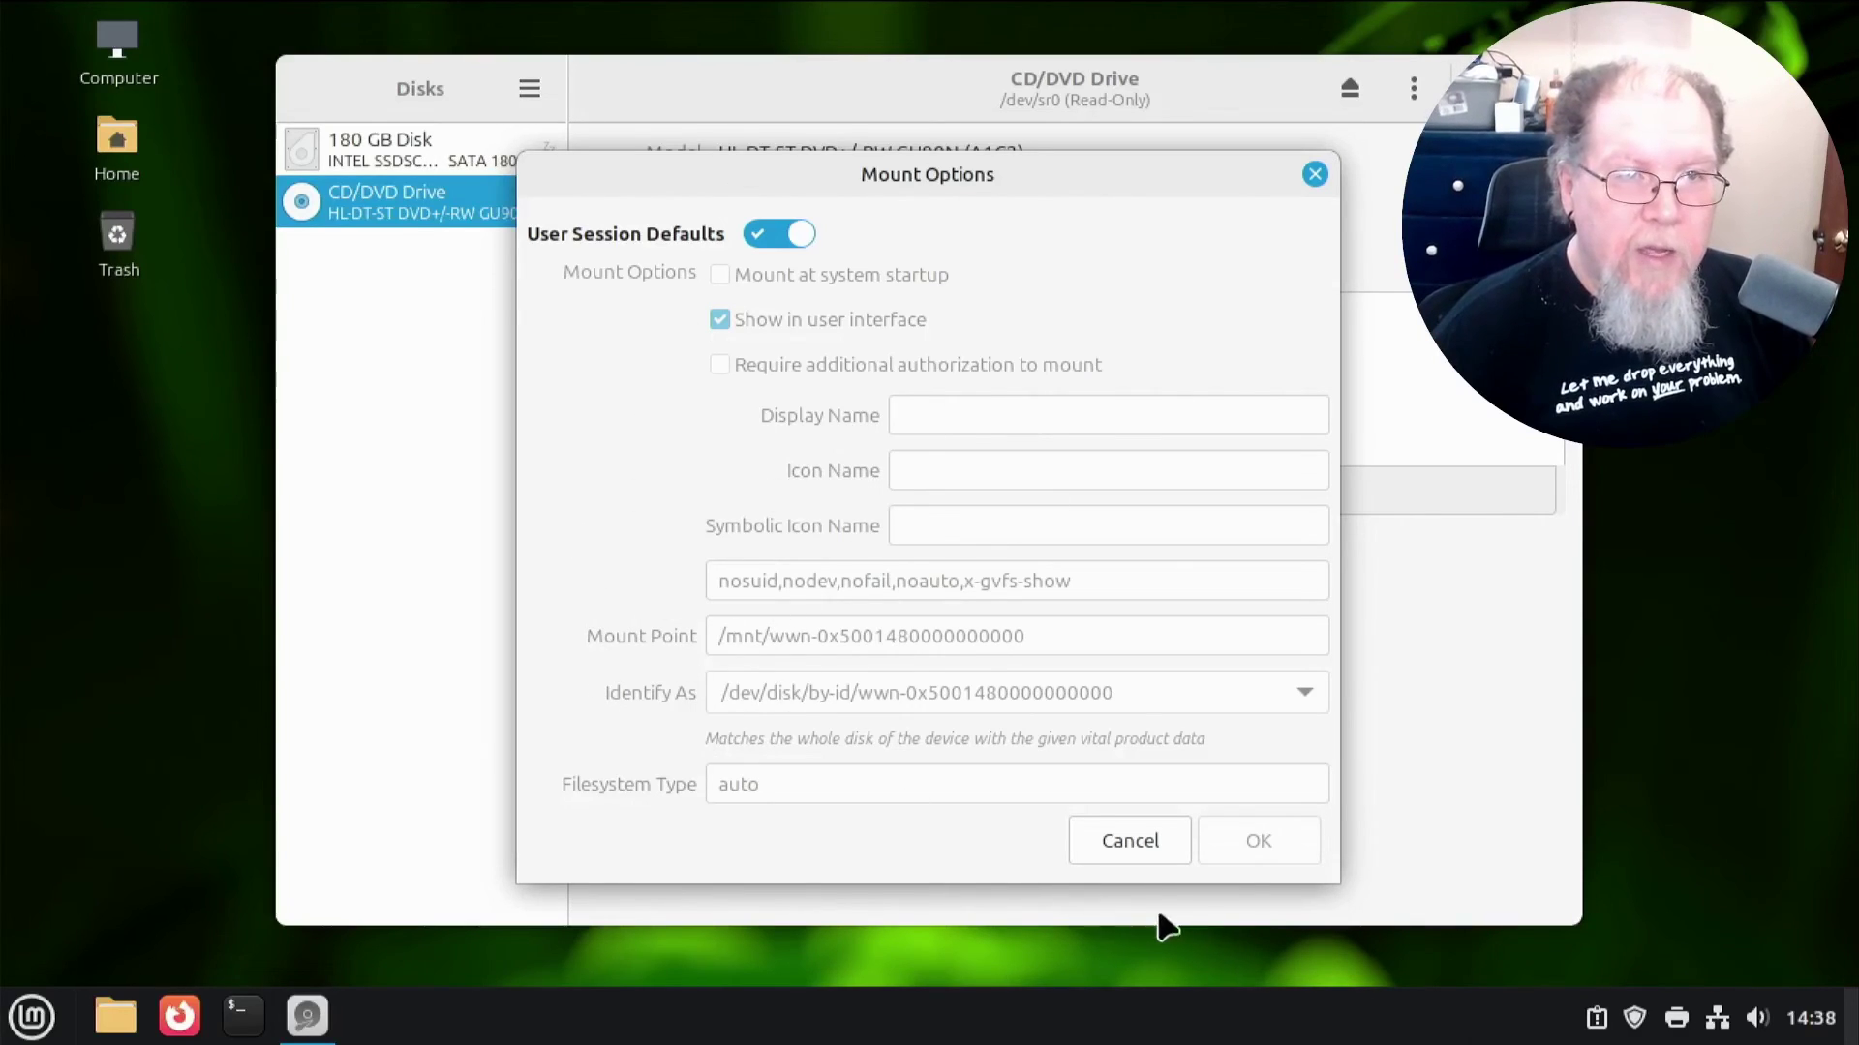
click(1153, 831)
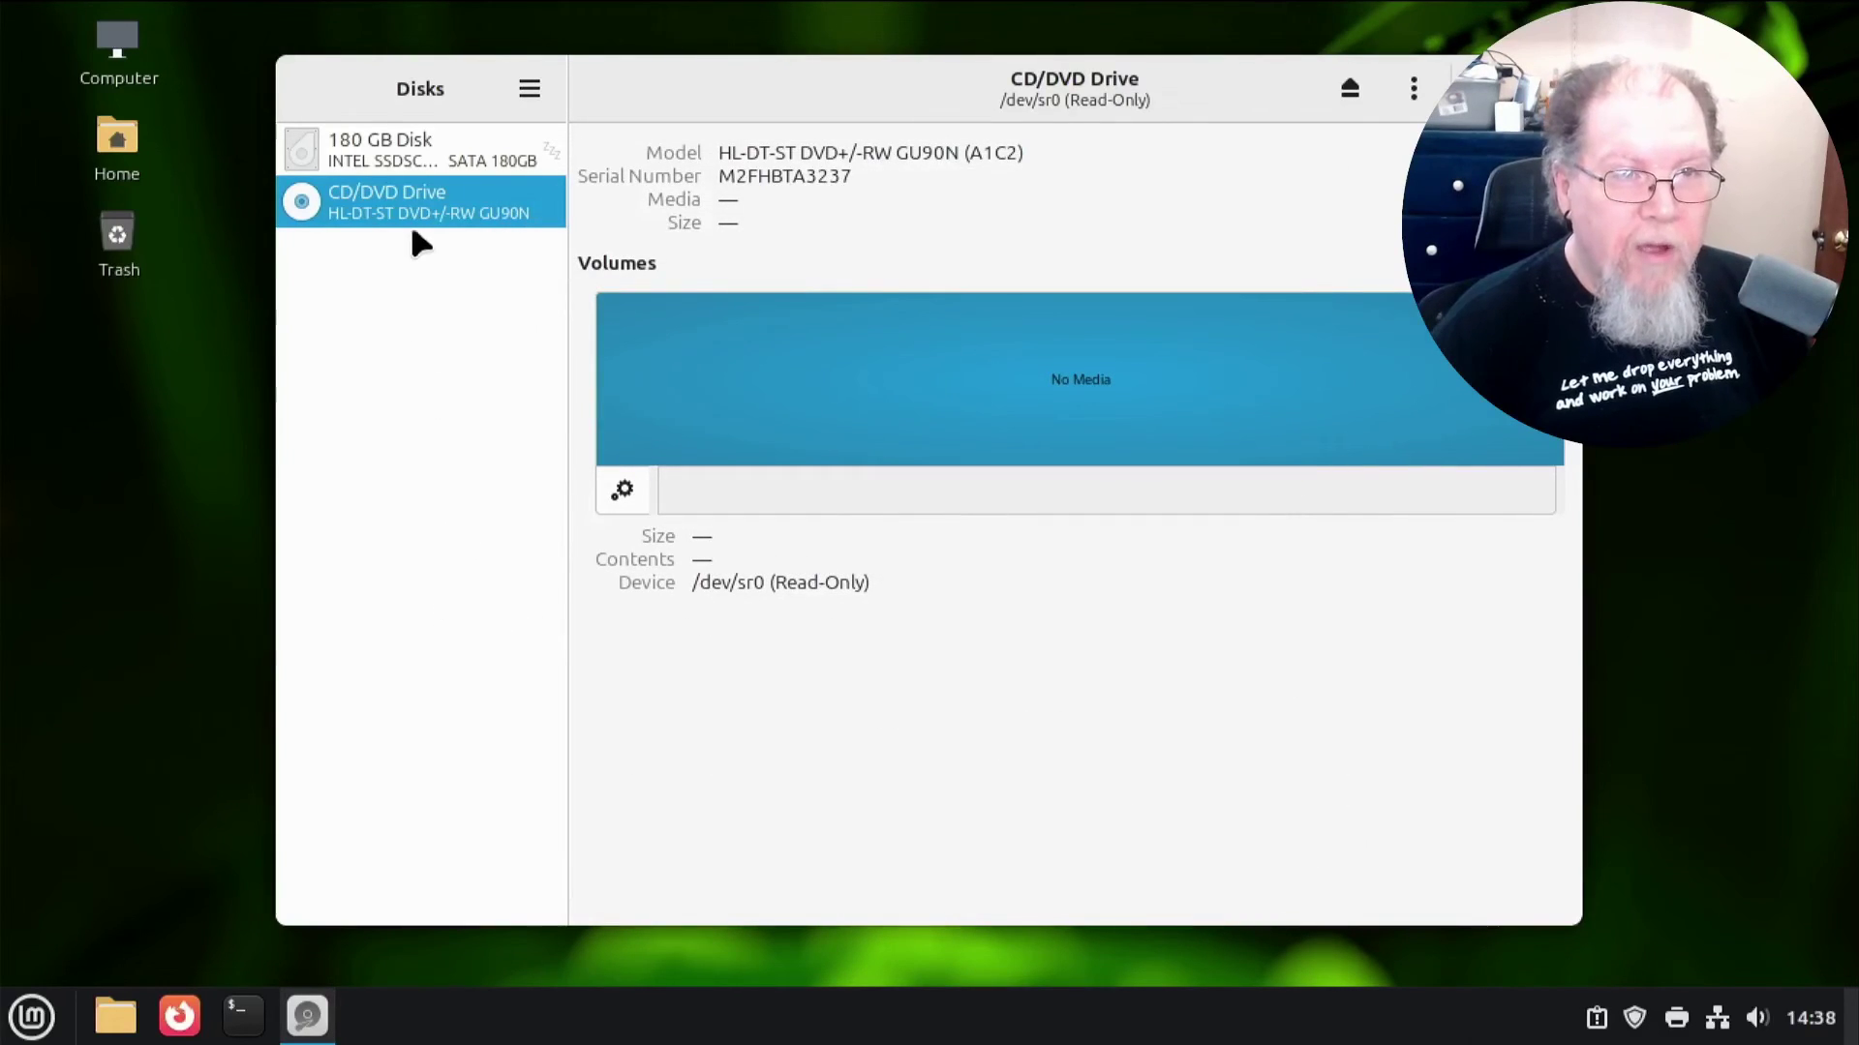
click(424, 147)
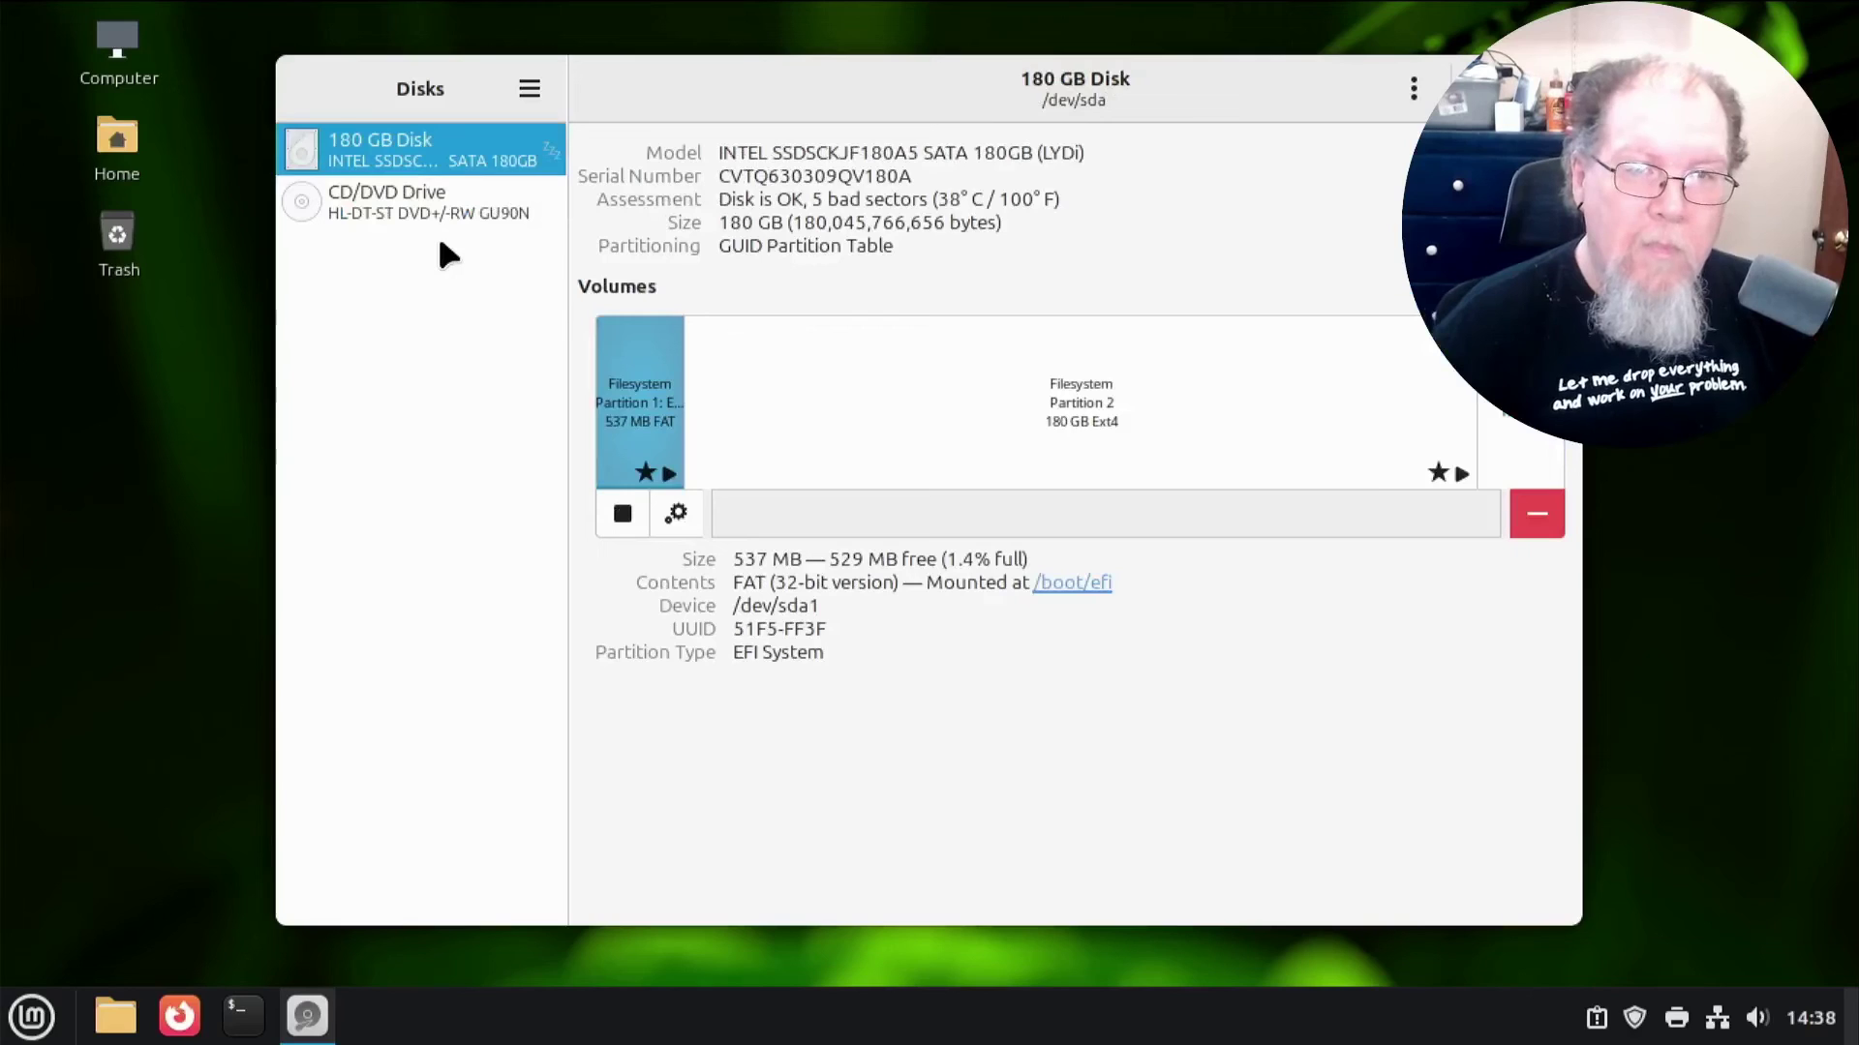
drag(1242, 97, 1077, 110)
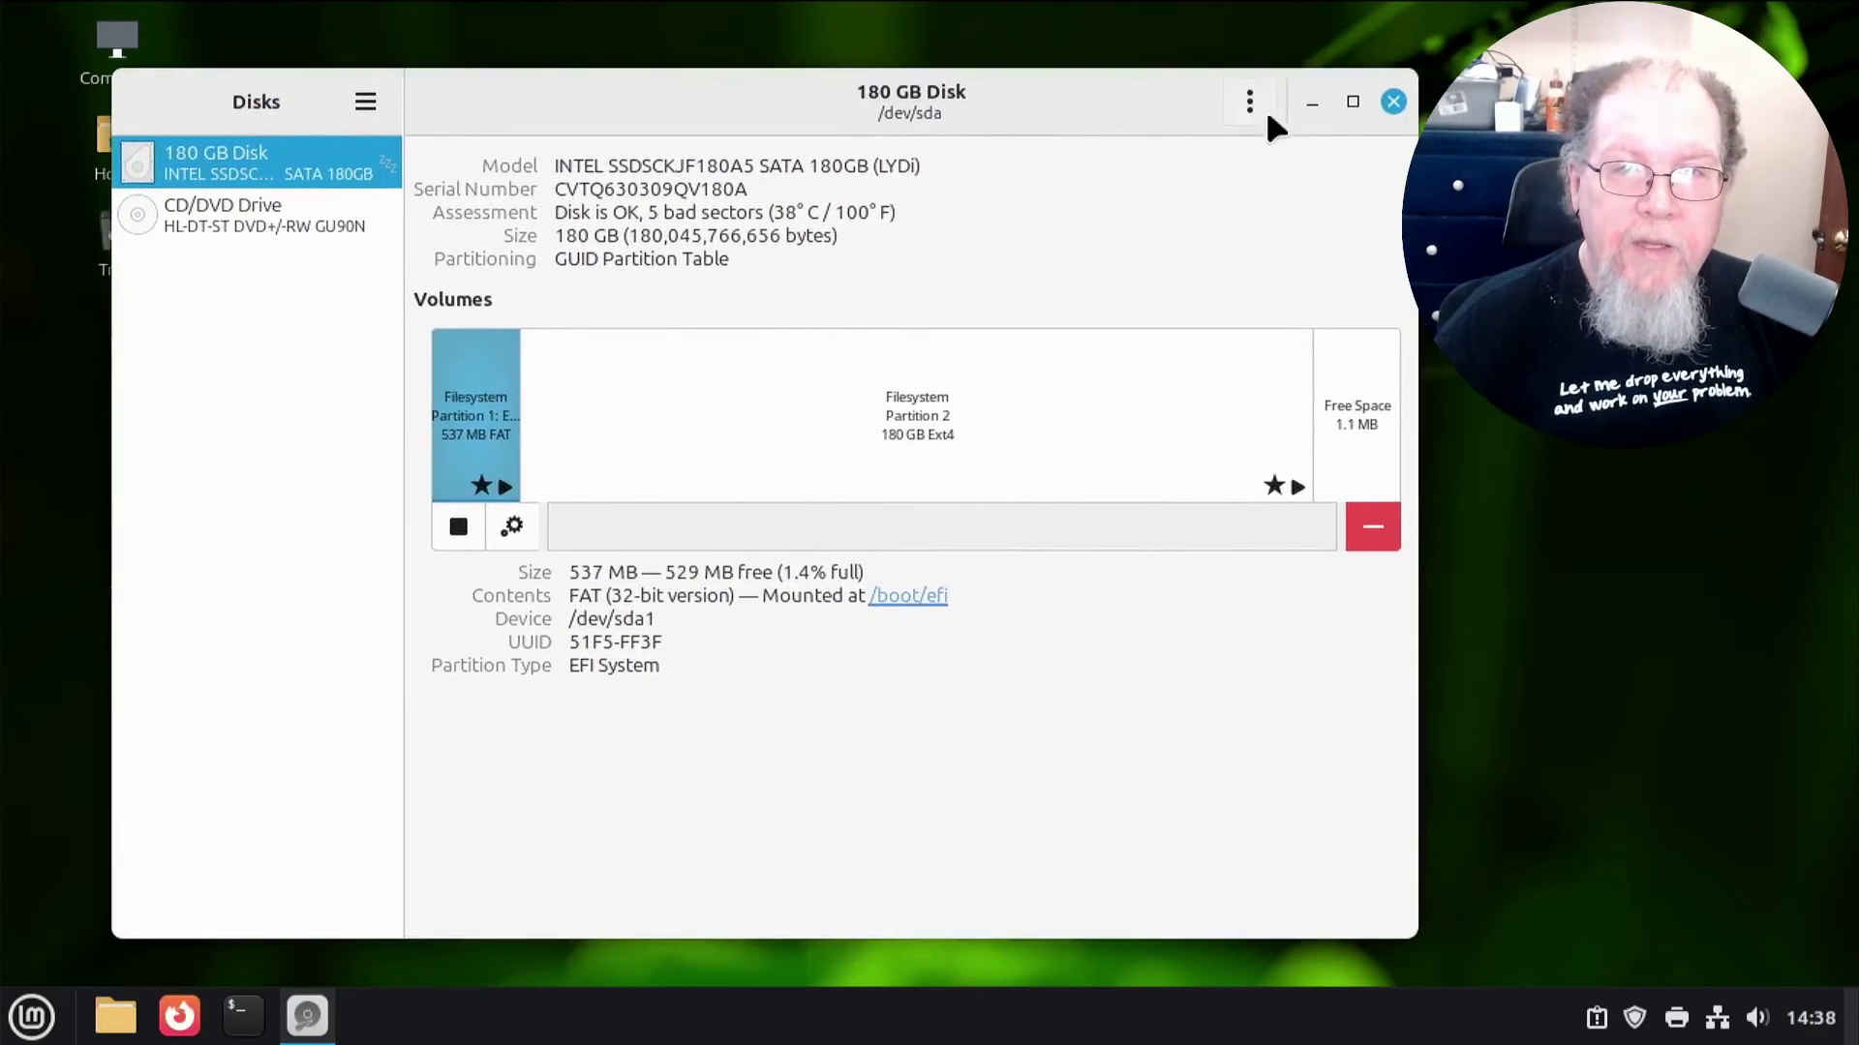
click(1394, 103)
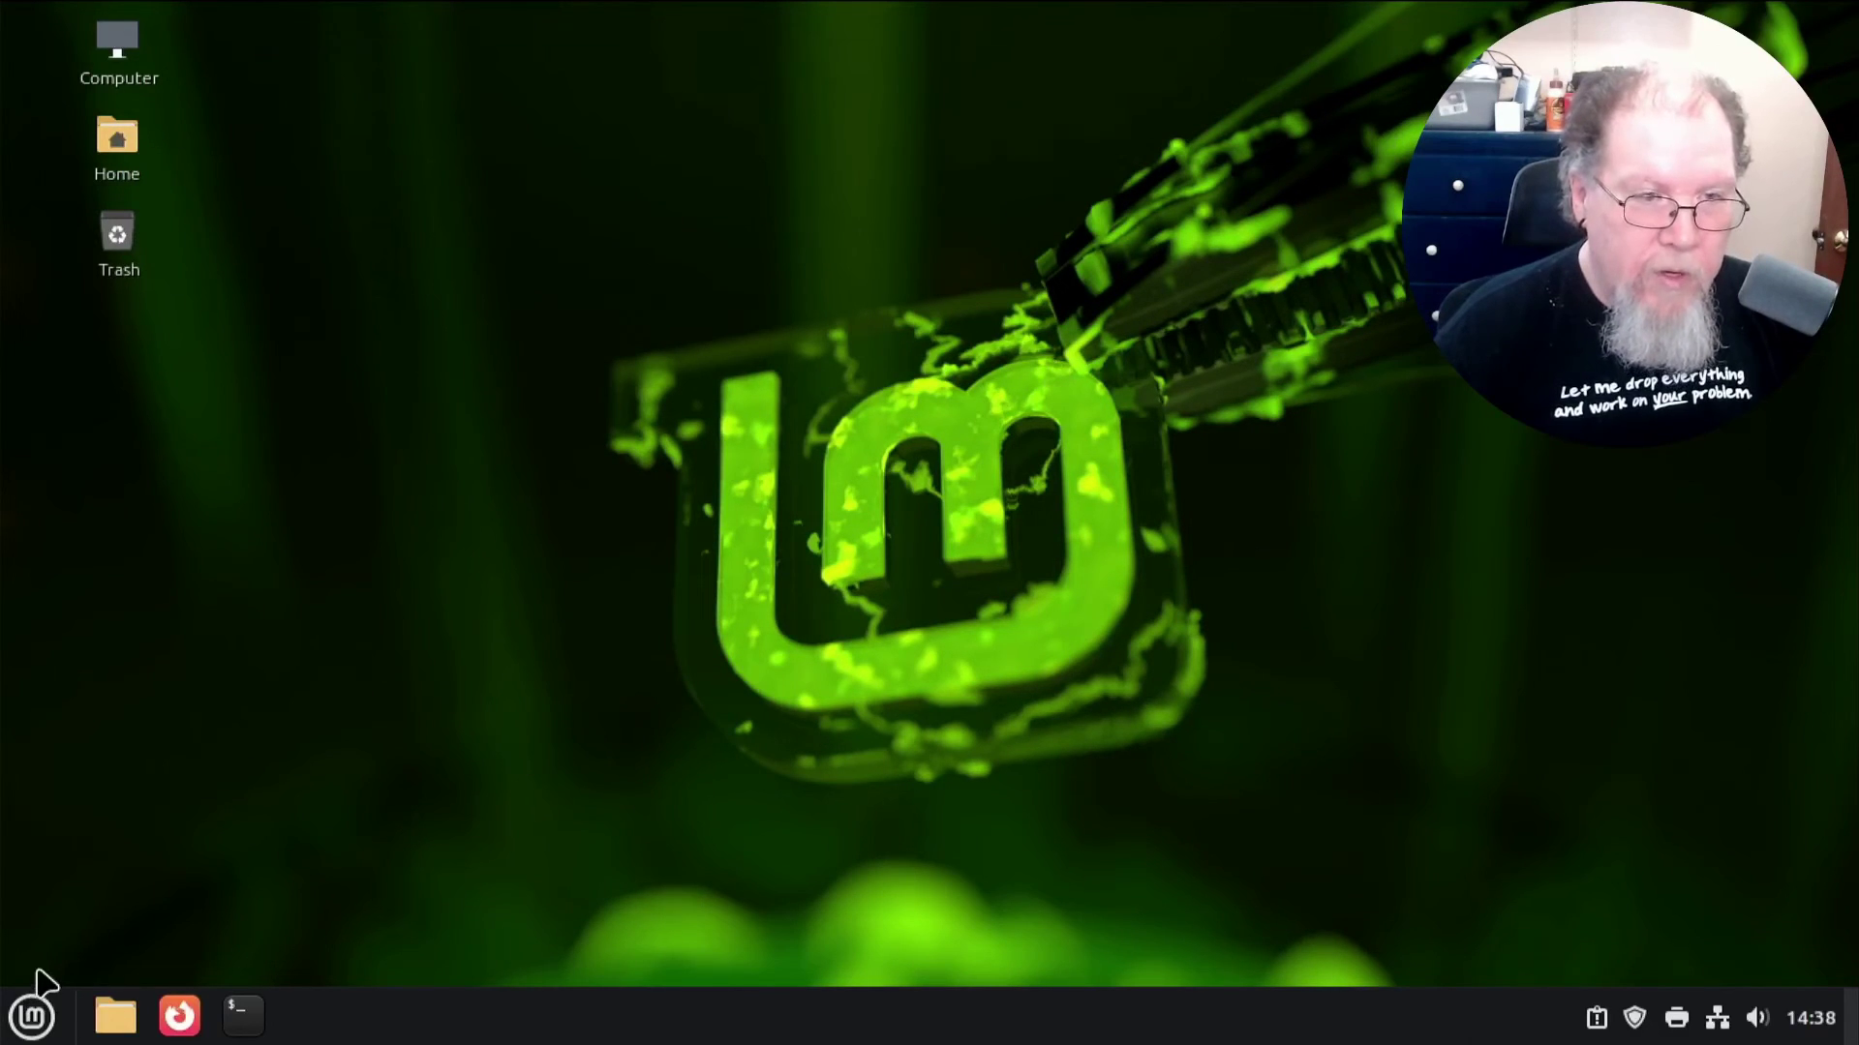
- Launch Timeshift from the administration tools, authenticating with the account password
click(32, 1019)
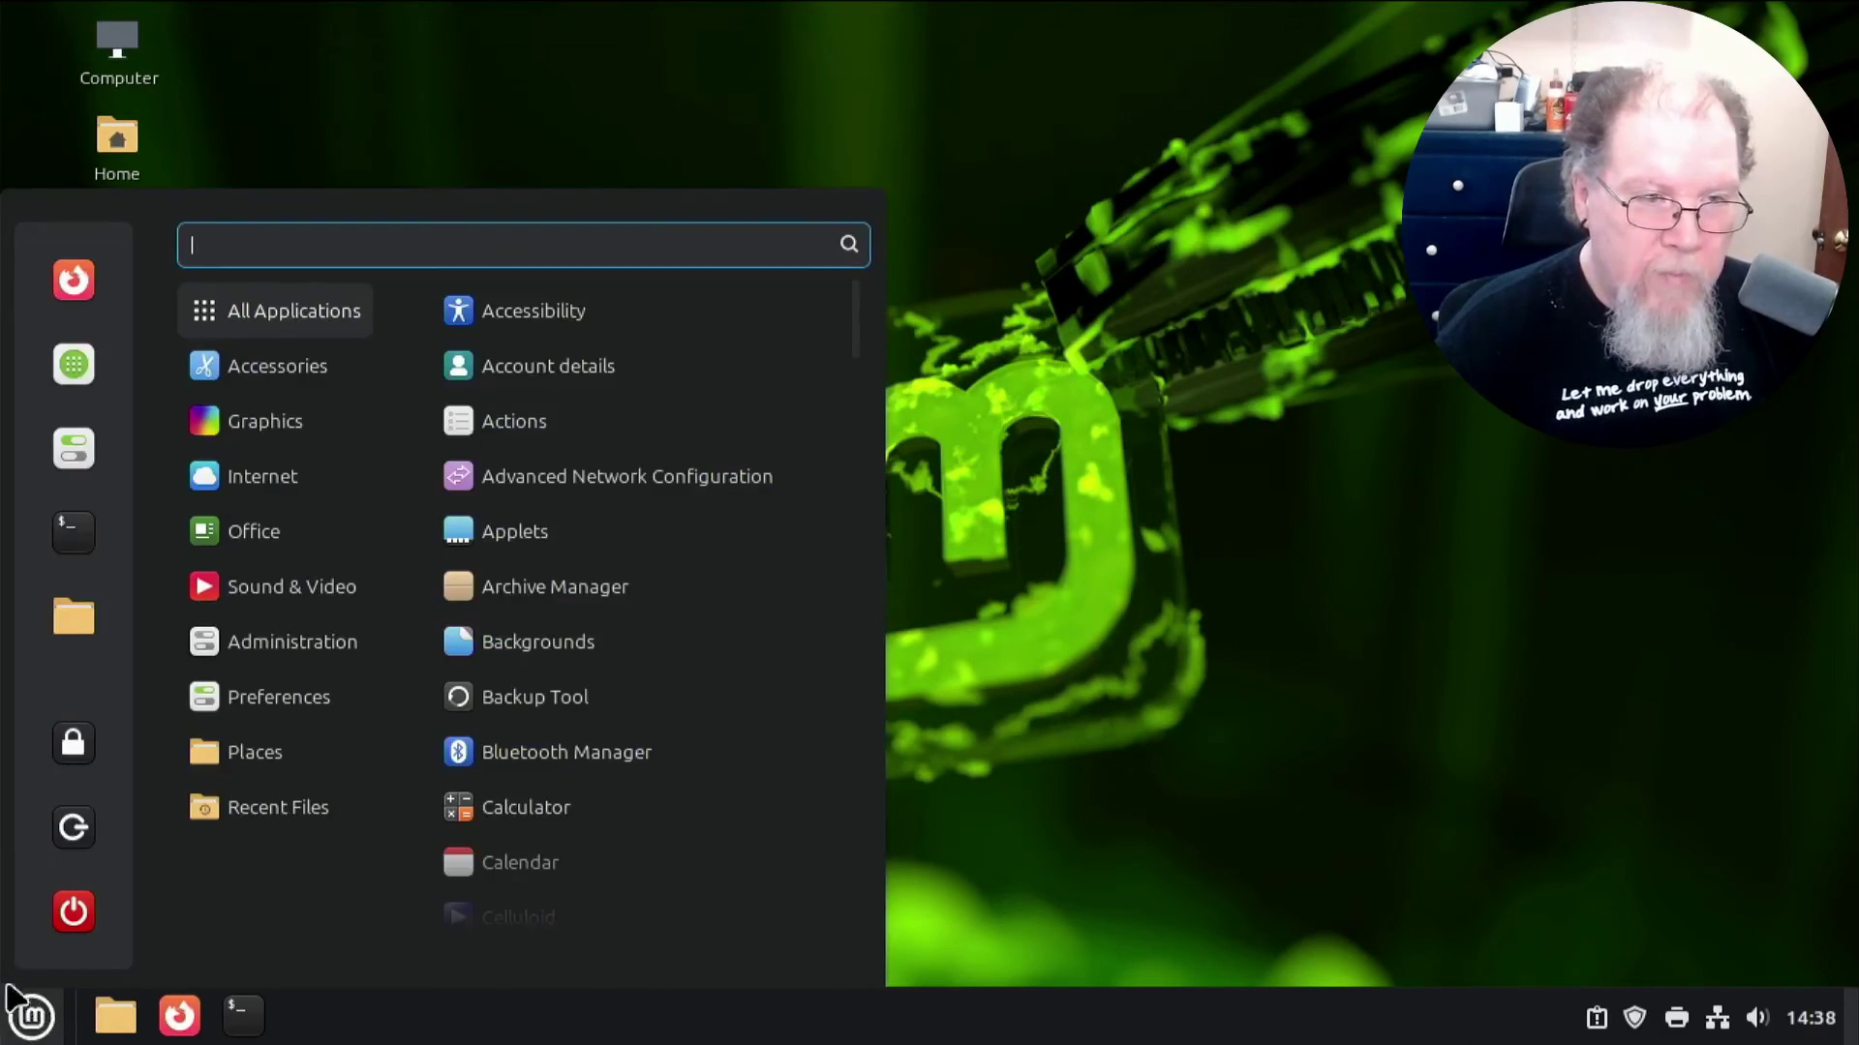
mouse_move(264, 697)
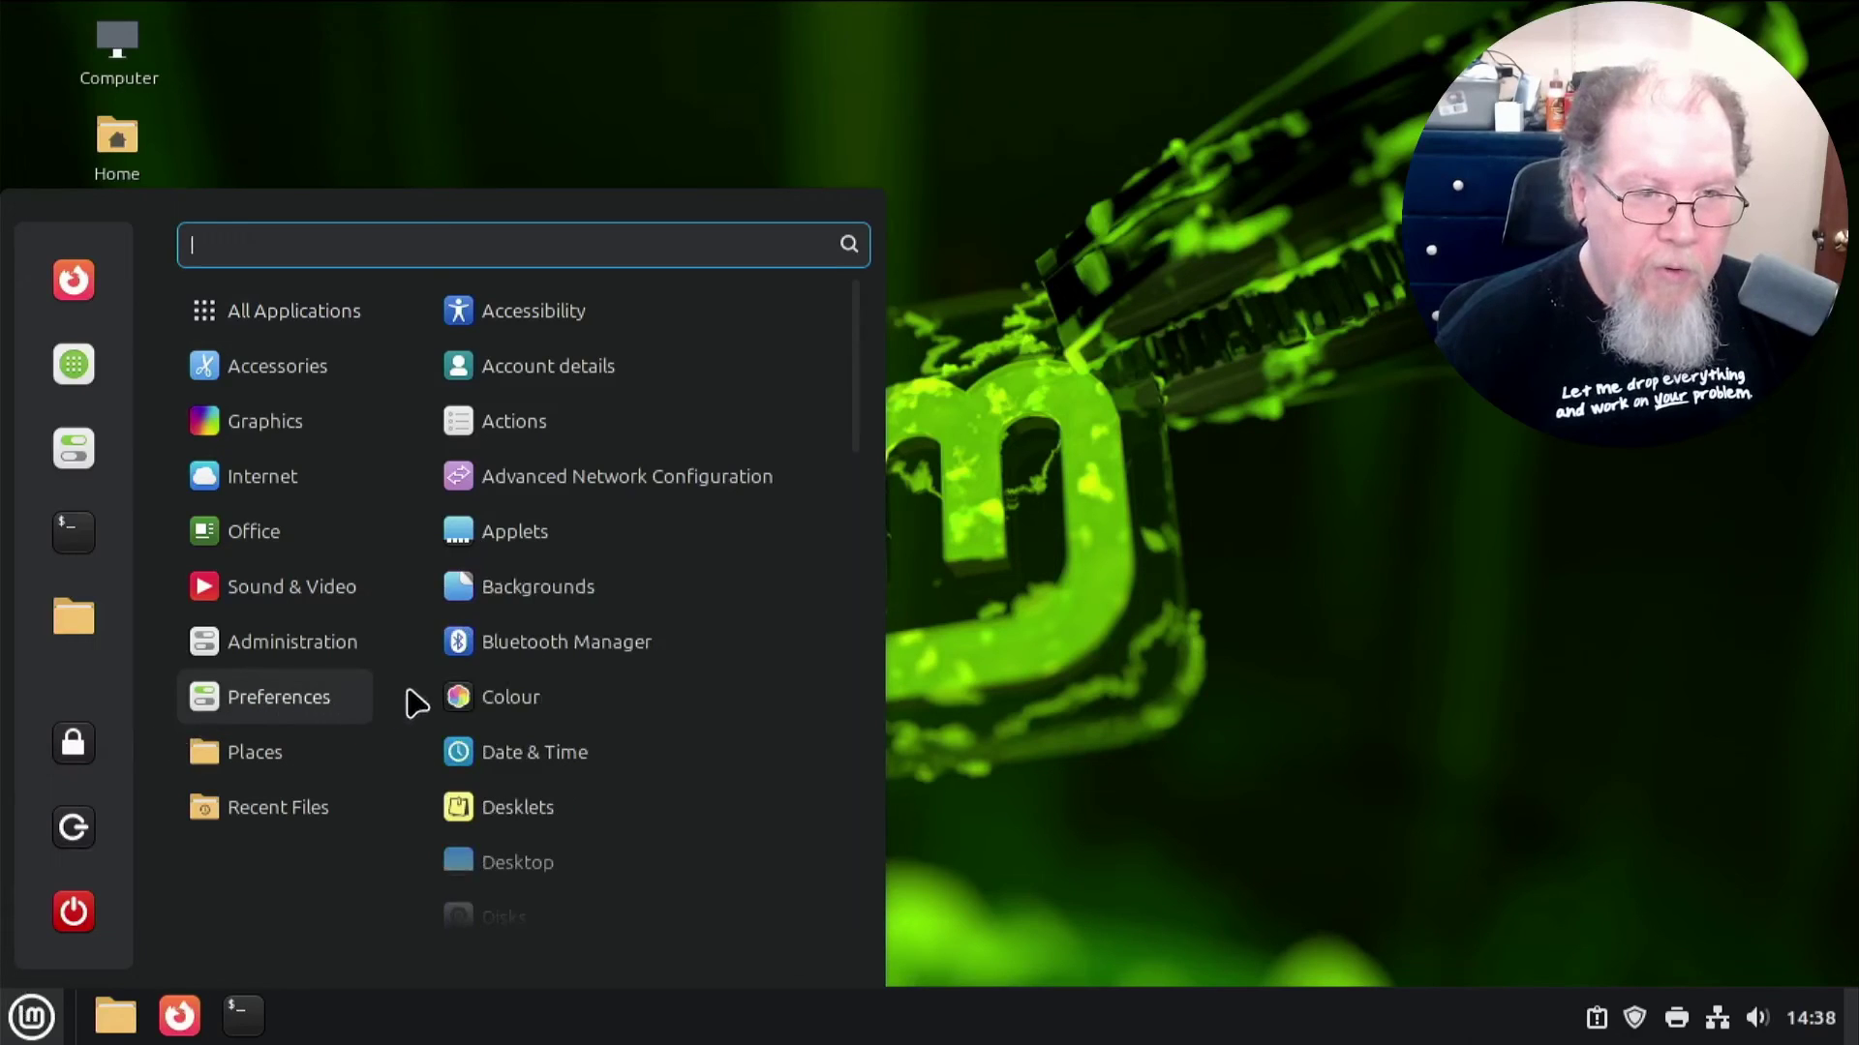
scroll(558, 713, down, 6)
scroll(557, 713, down, 6)
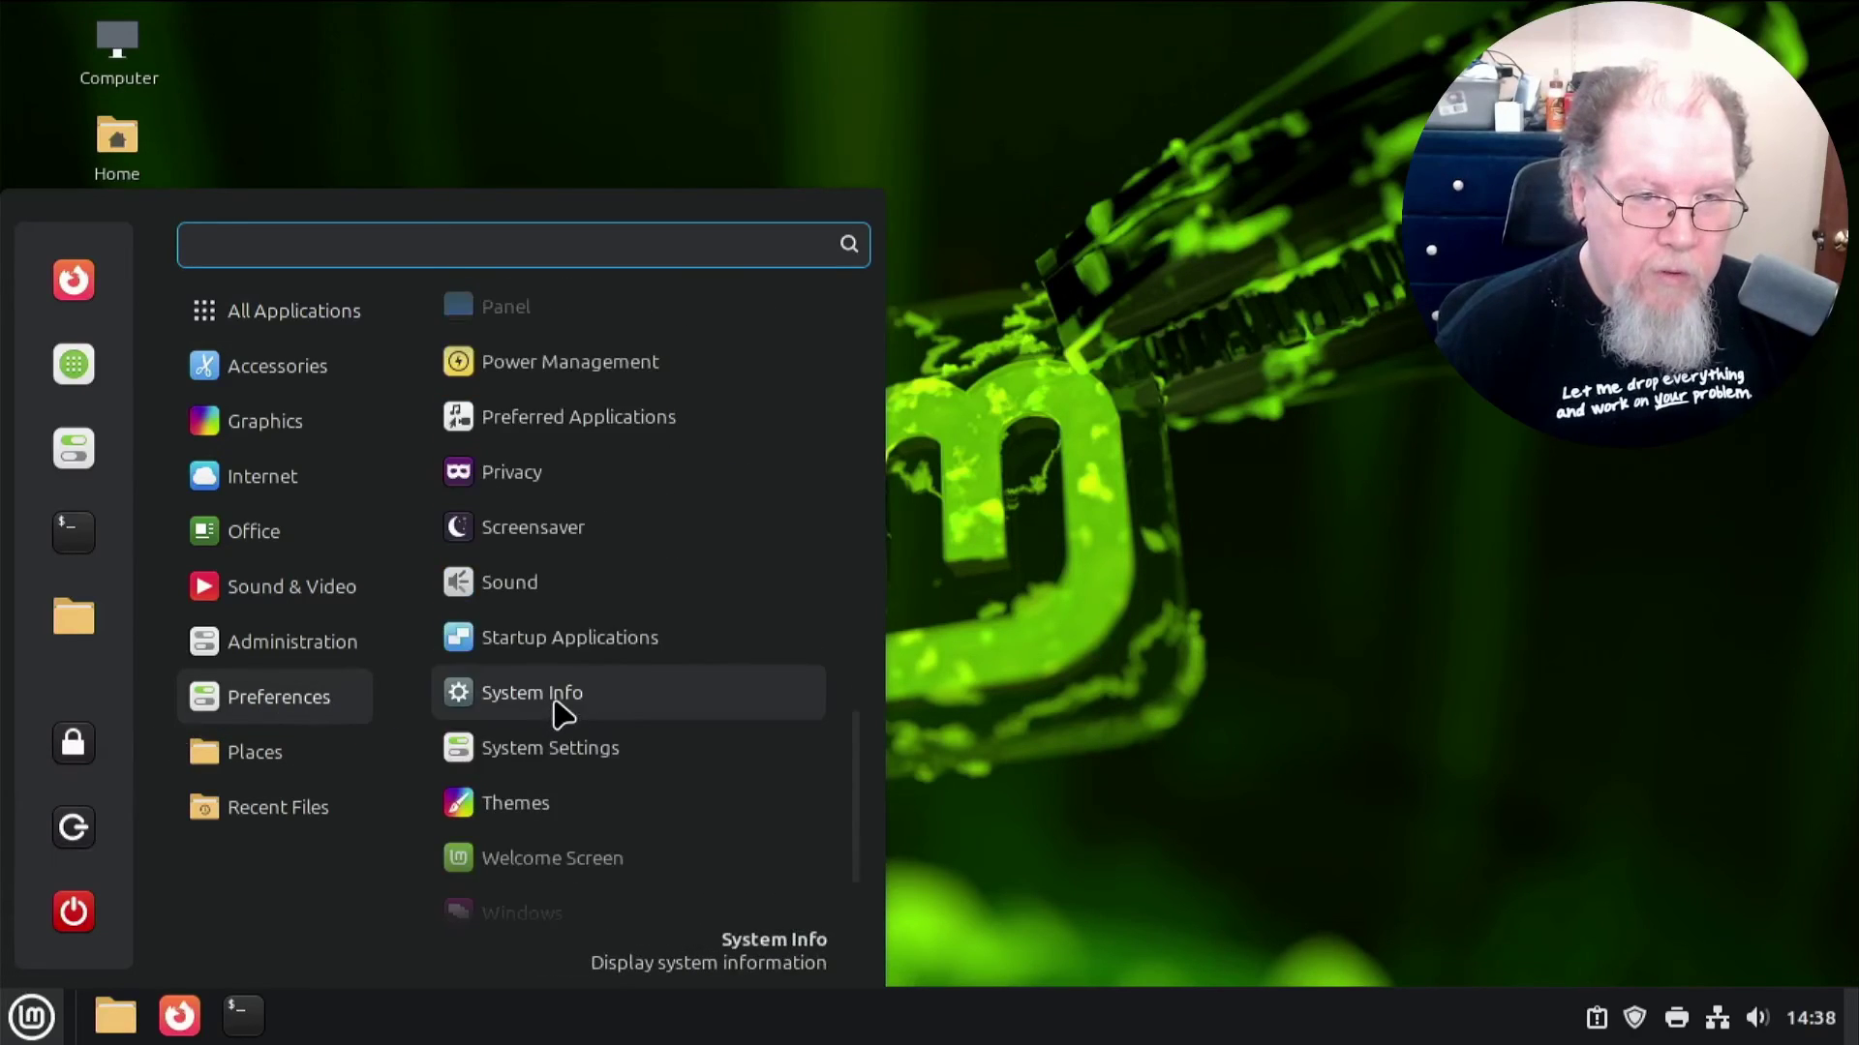
mouse_move(358, 648)
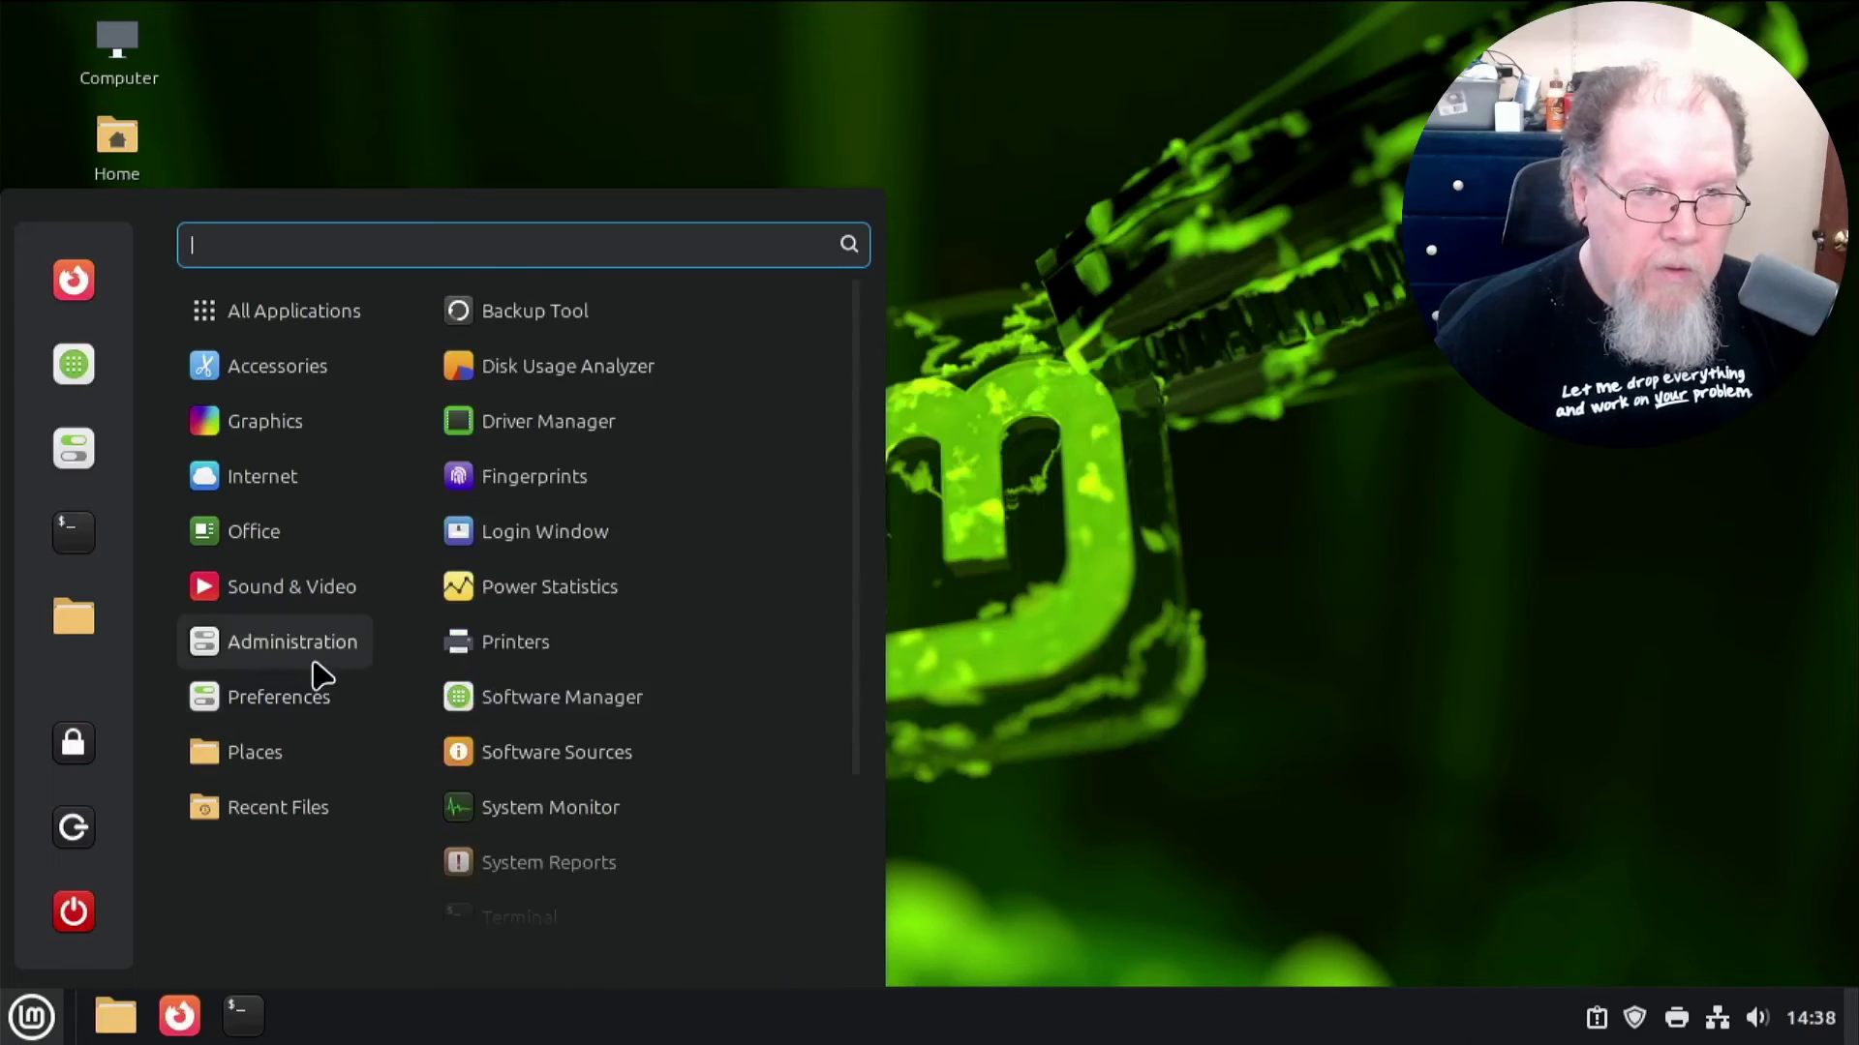
scroll(581, 663, down, 3)
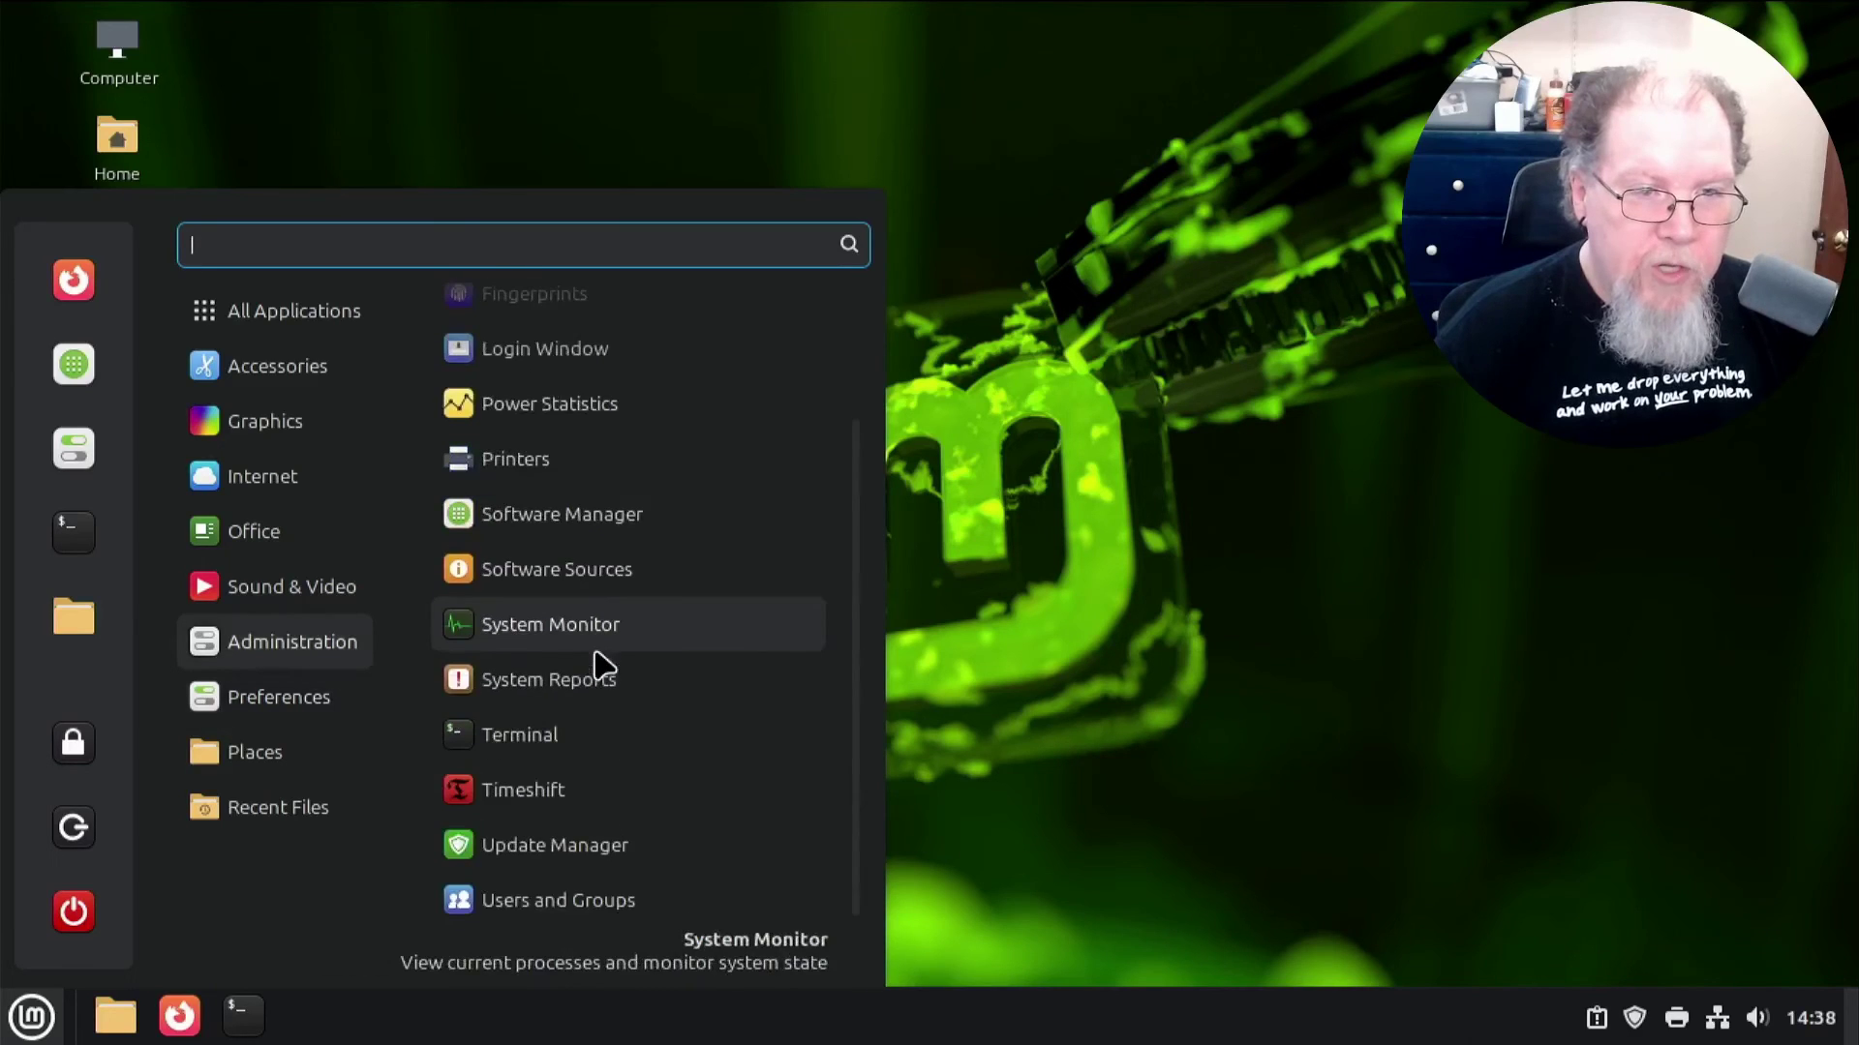
click(523, 791)
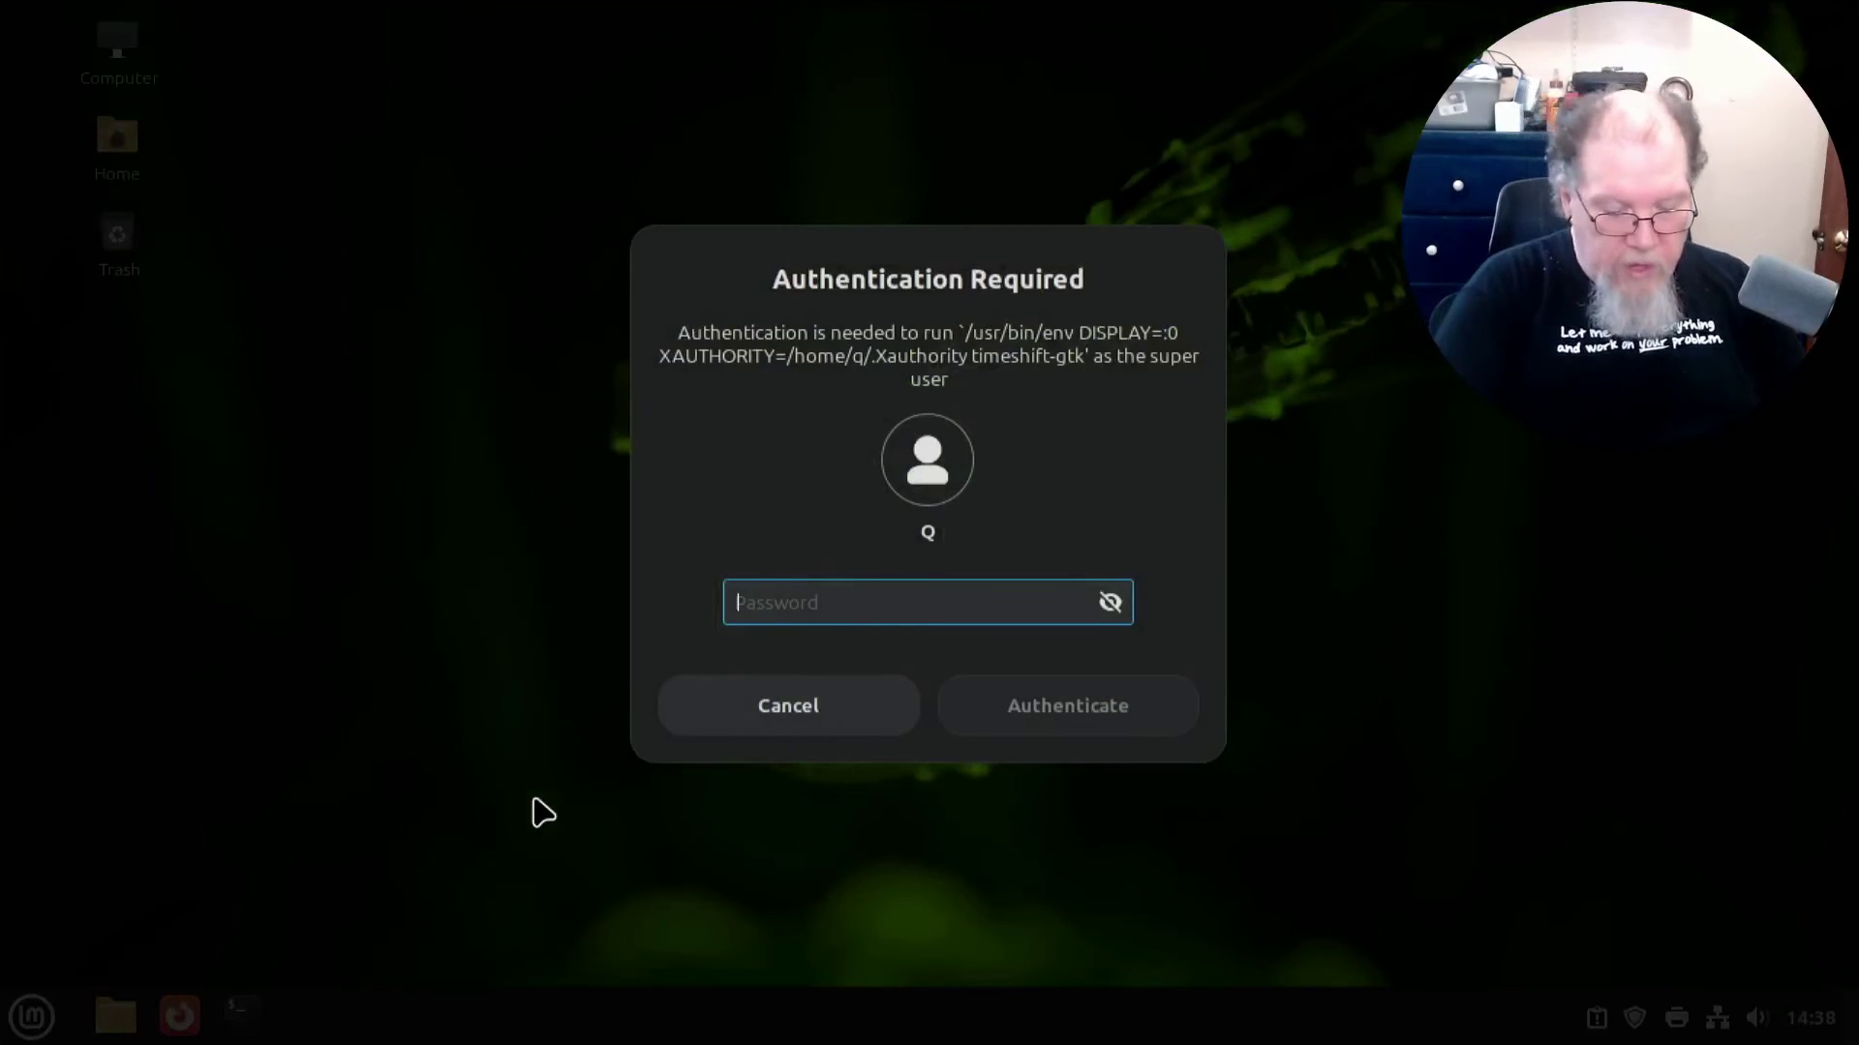
text(••••••••)
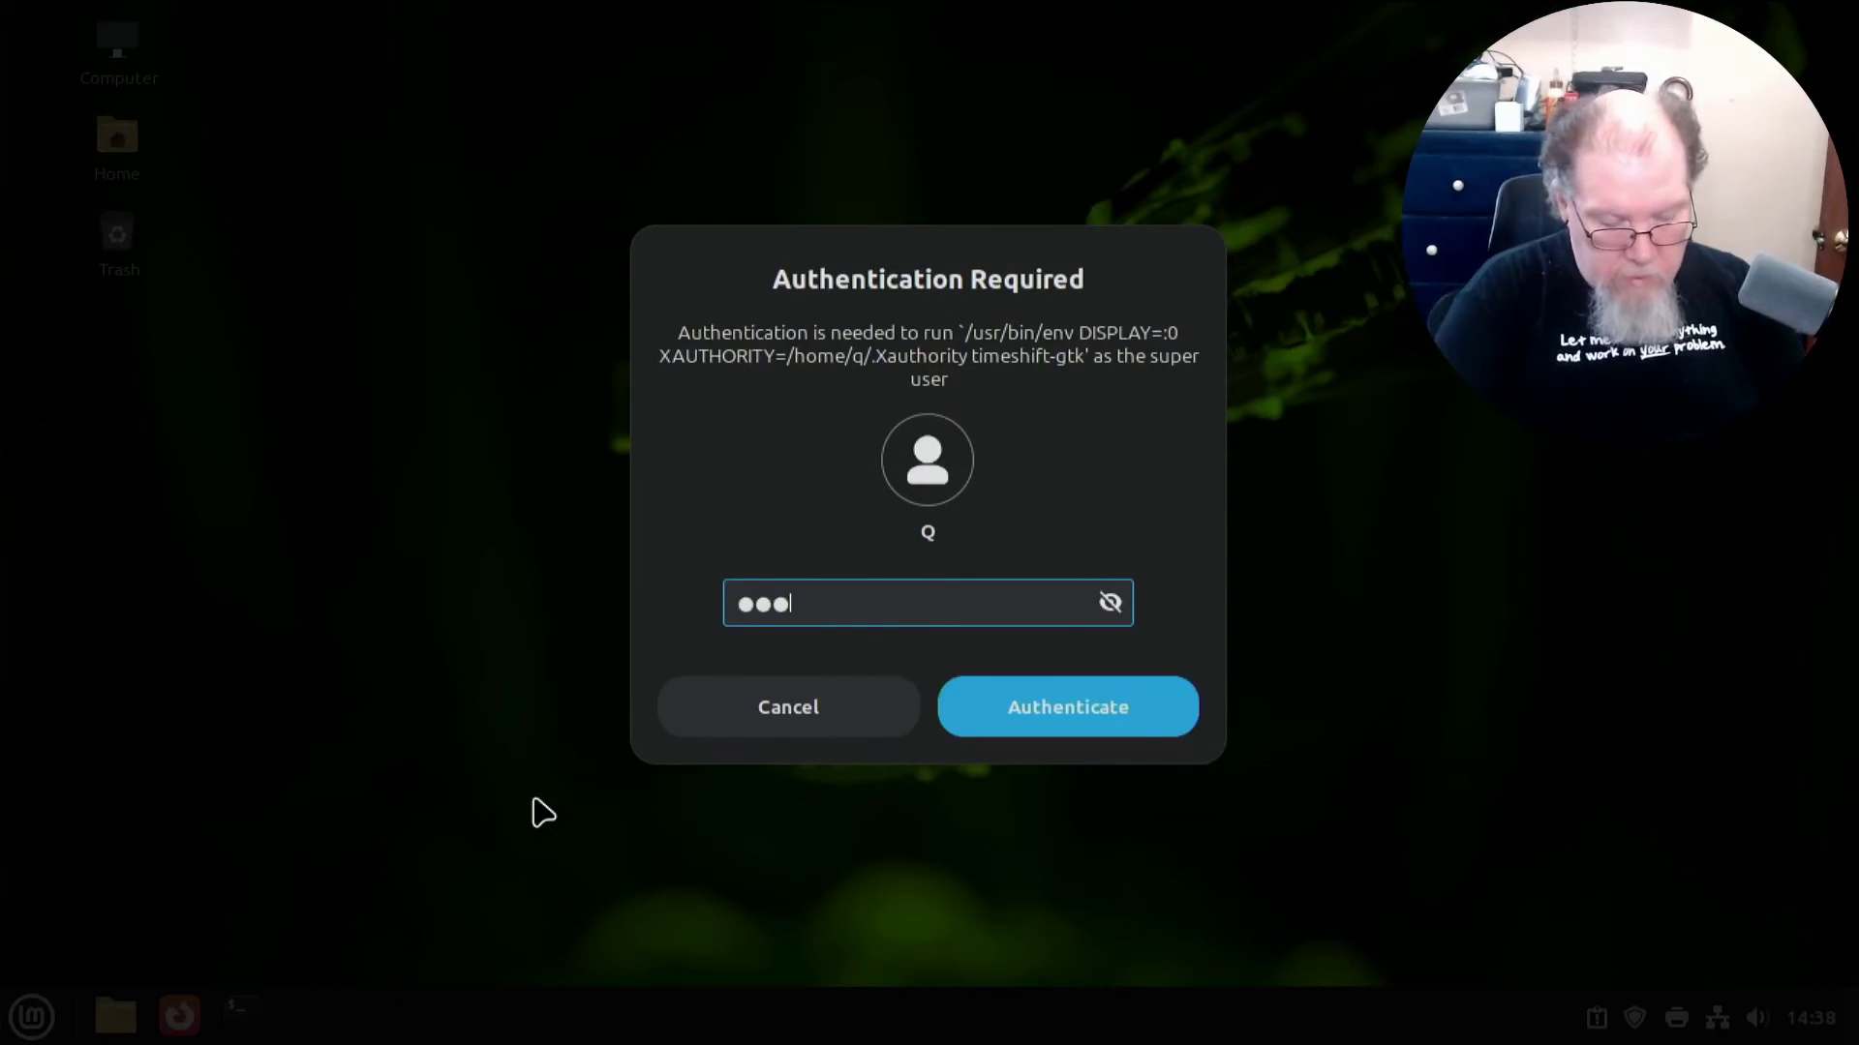
text(•)
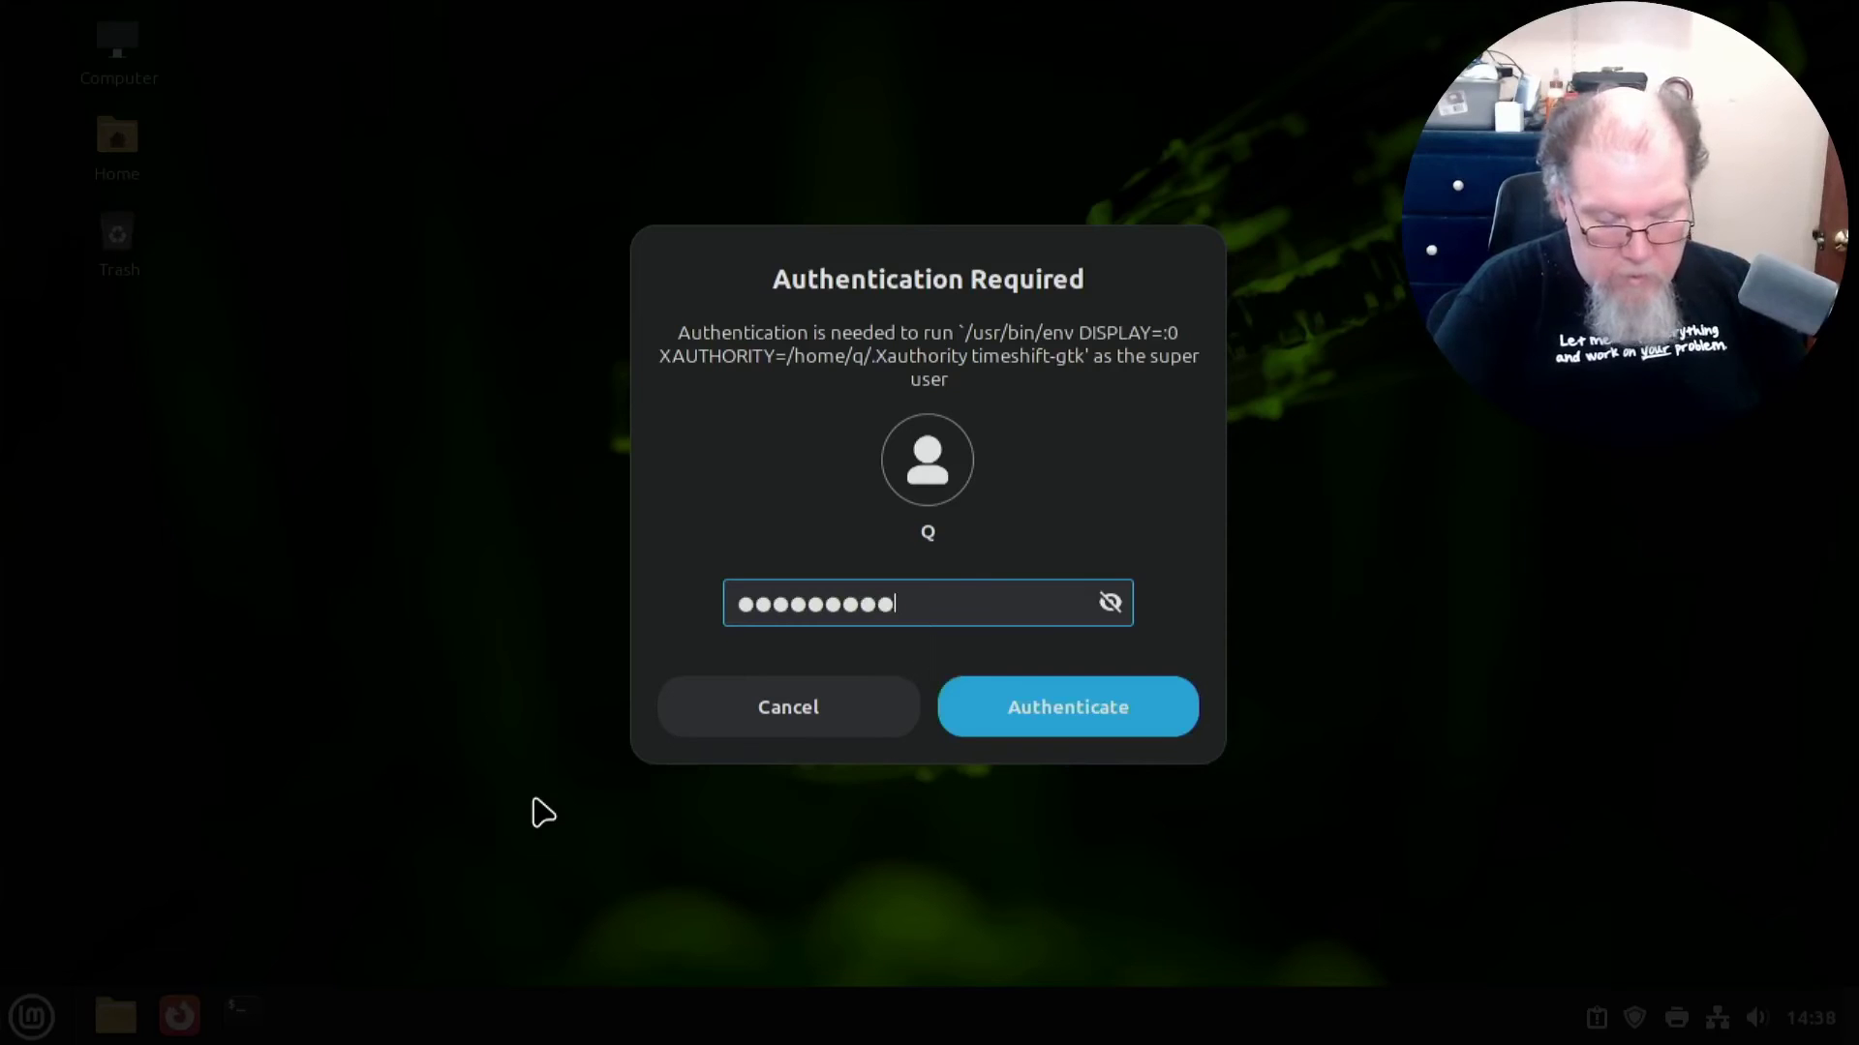
key(Return)
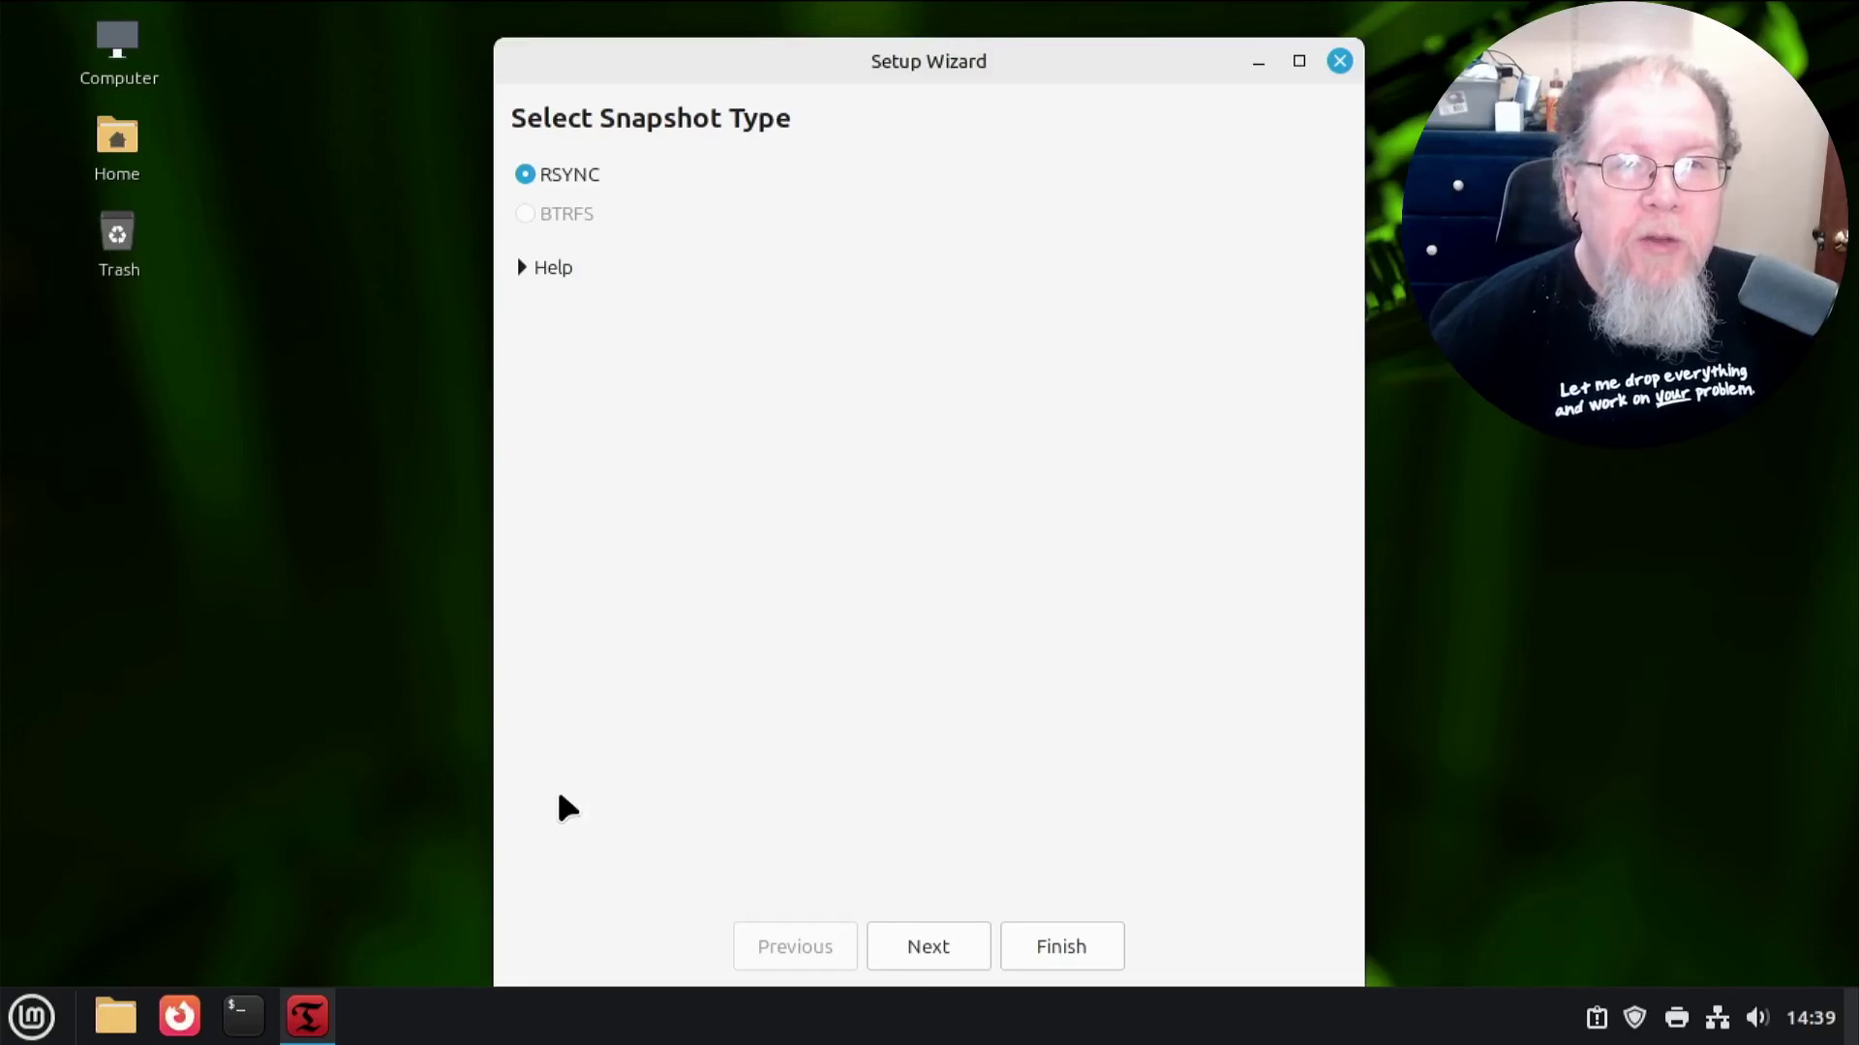
- Choose RSYNC as the snapshot type and the sda2 partition of the 180 GB disk as the snapshot location
mouse_move(544, 190)
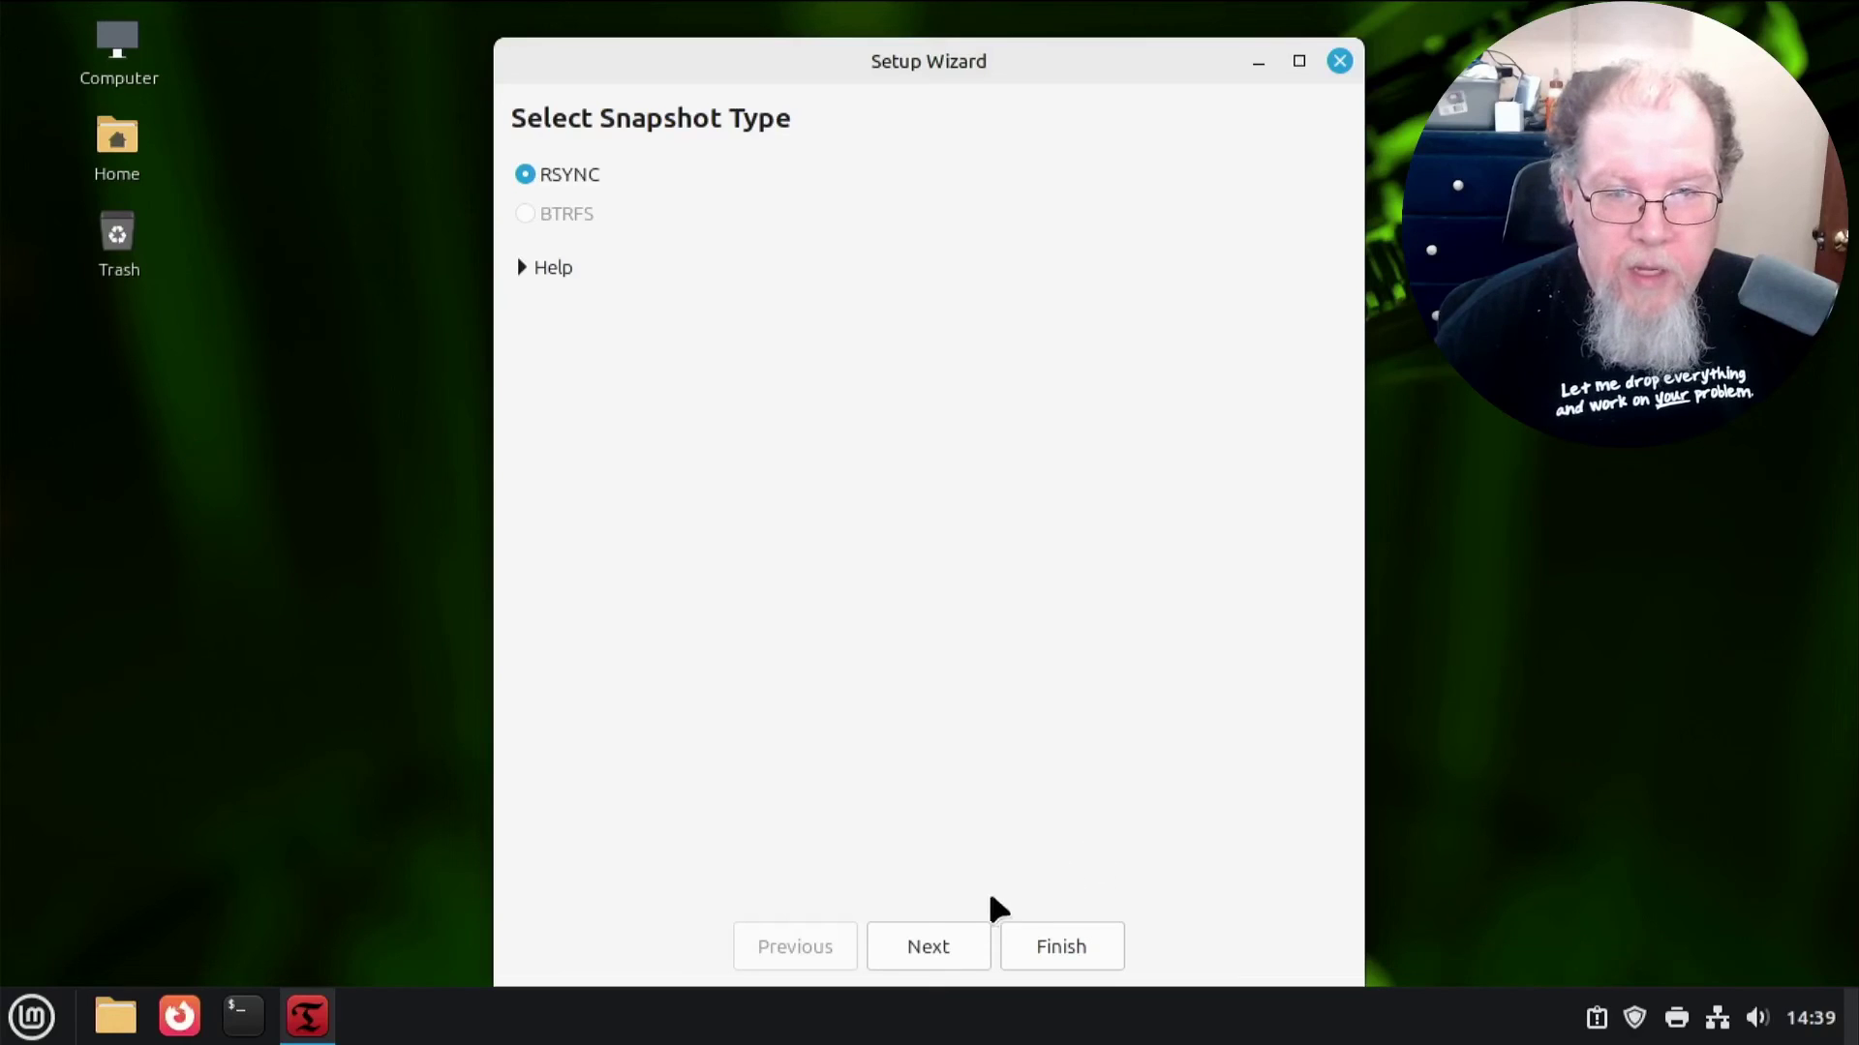
click(958, 964)
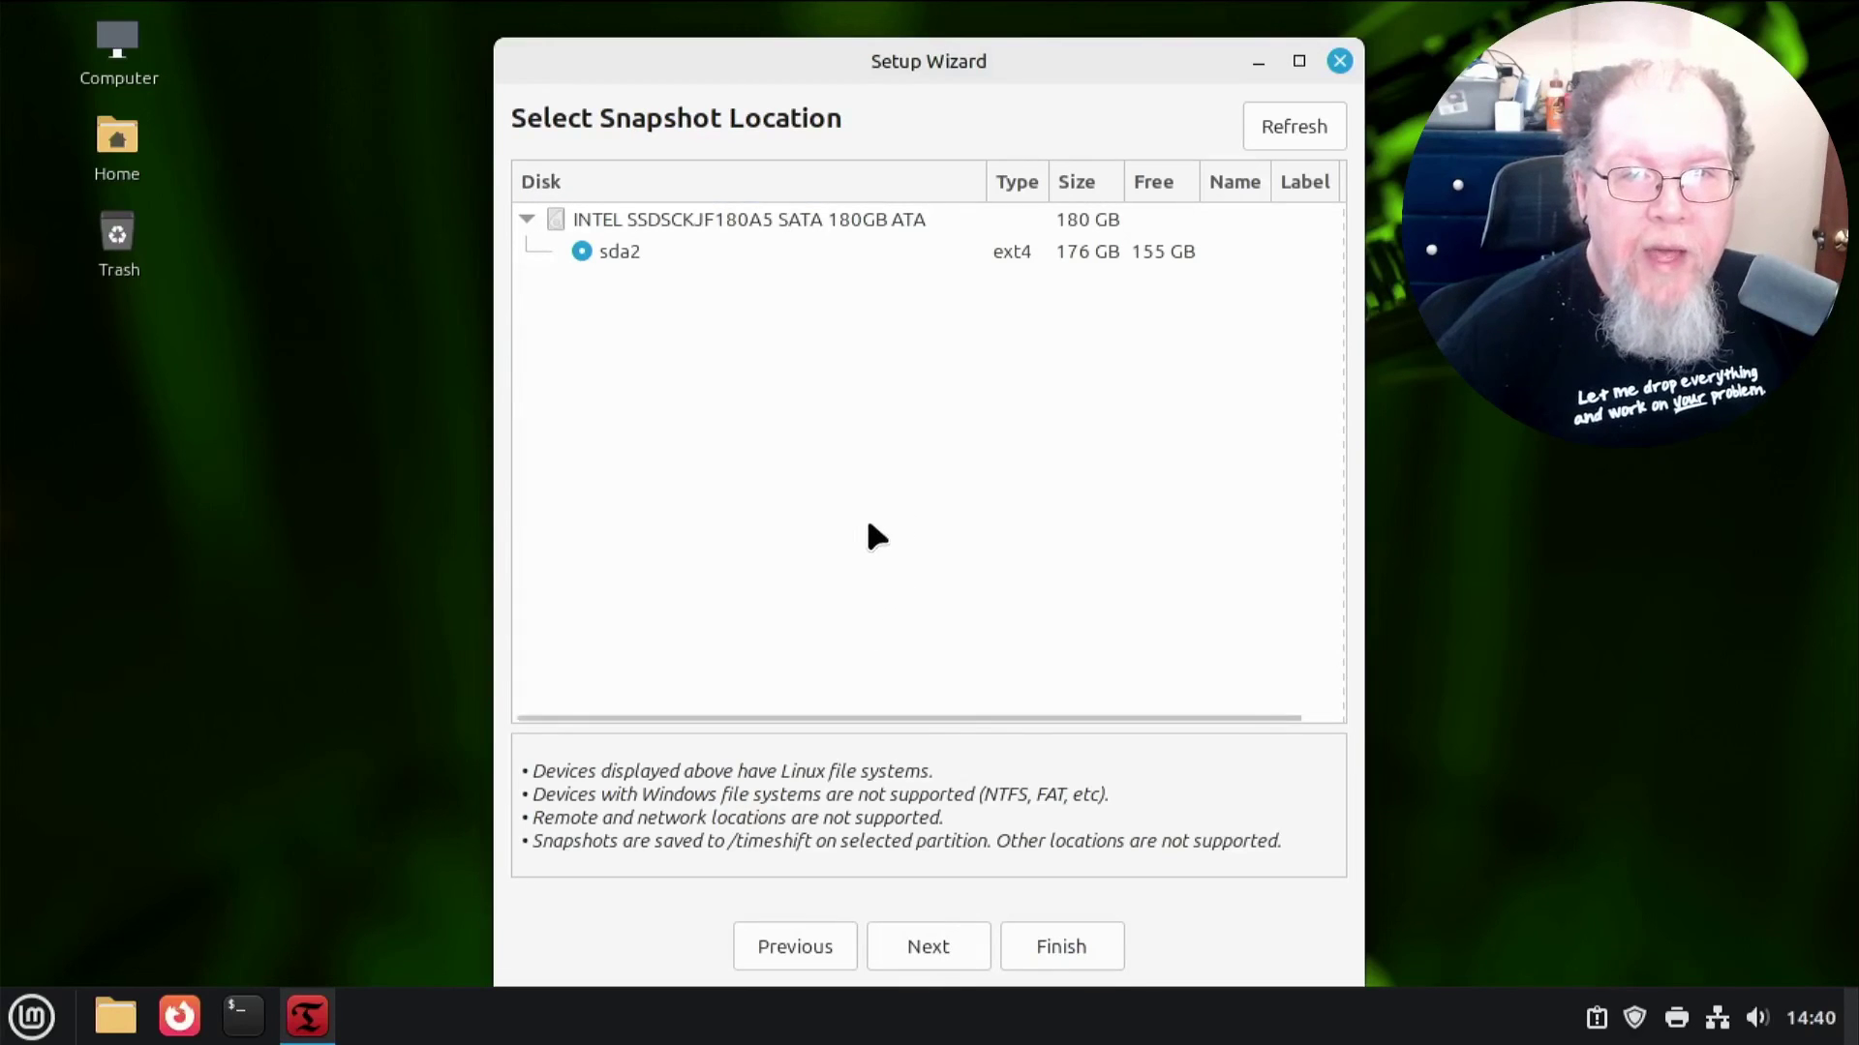
drag(912, 75, 880, 133)
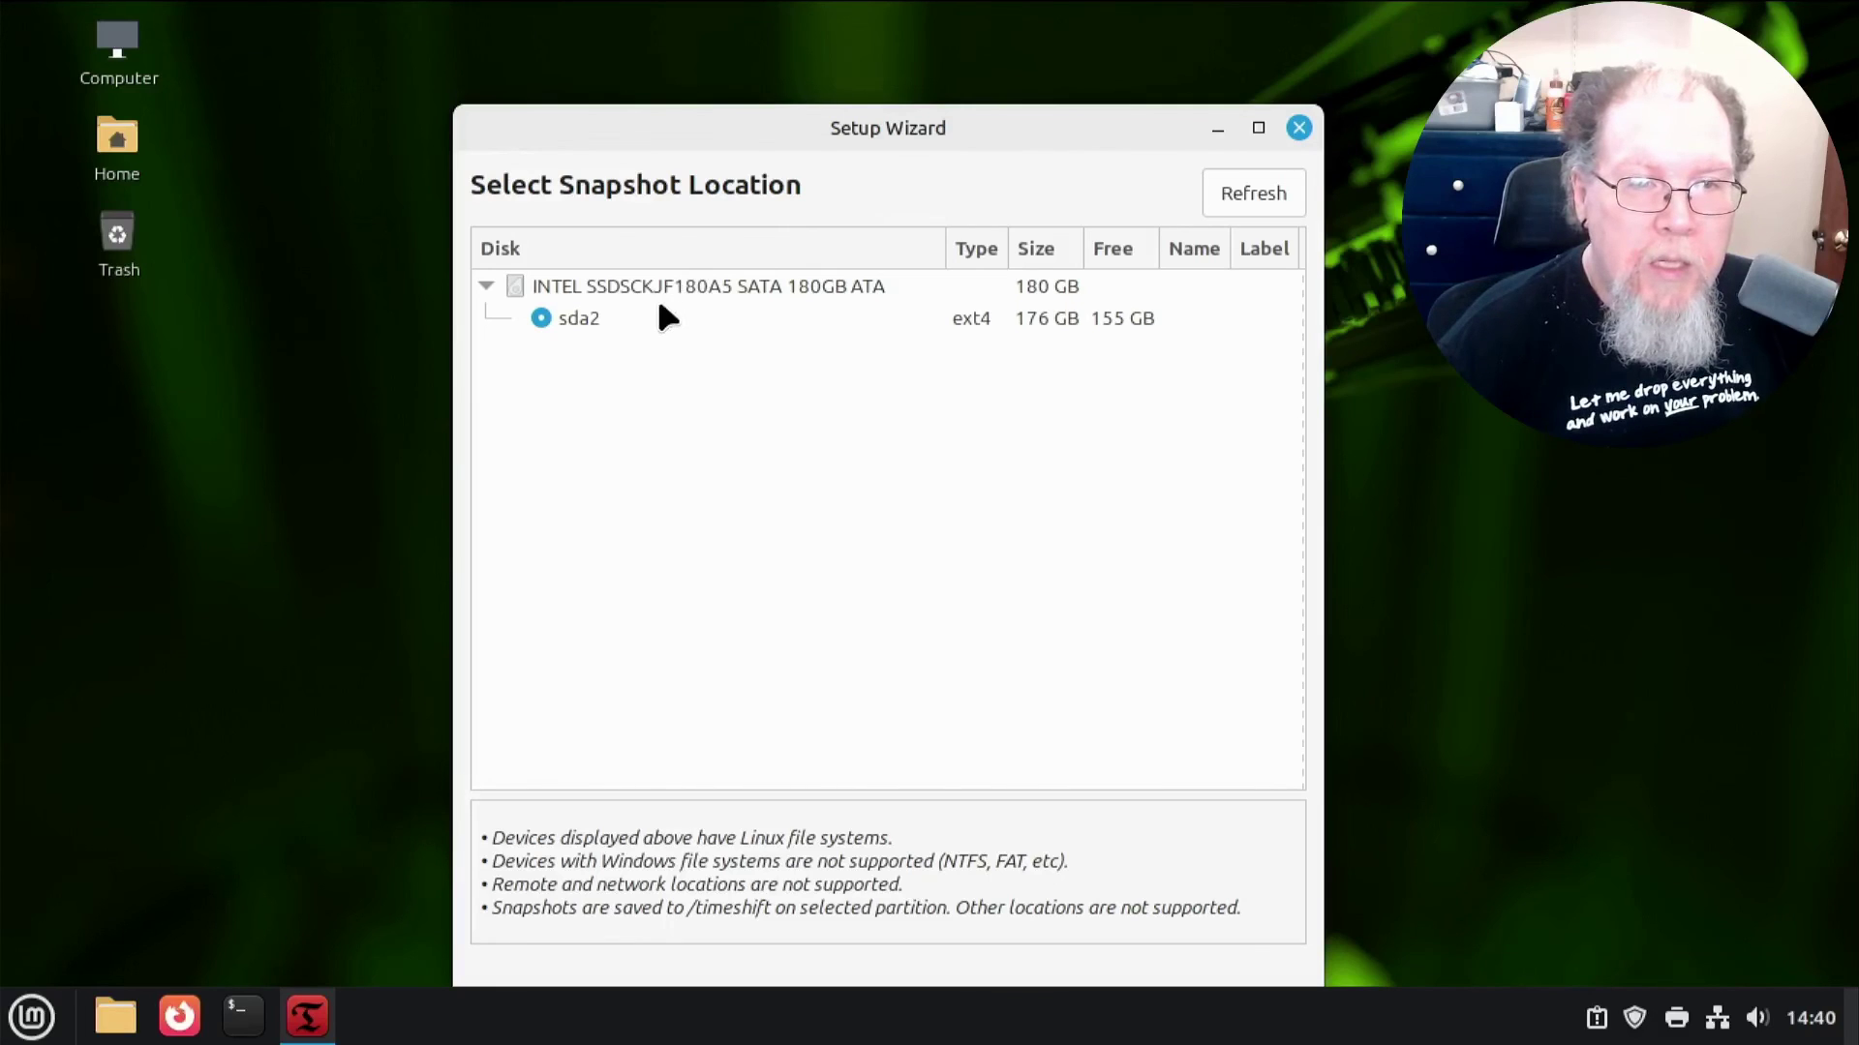
click(580, 324)
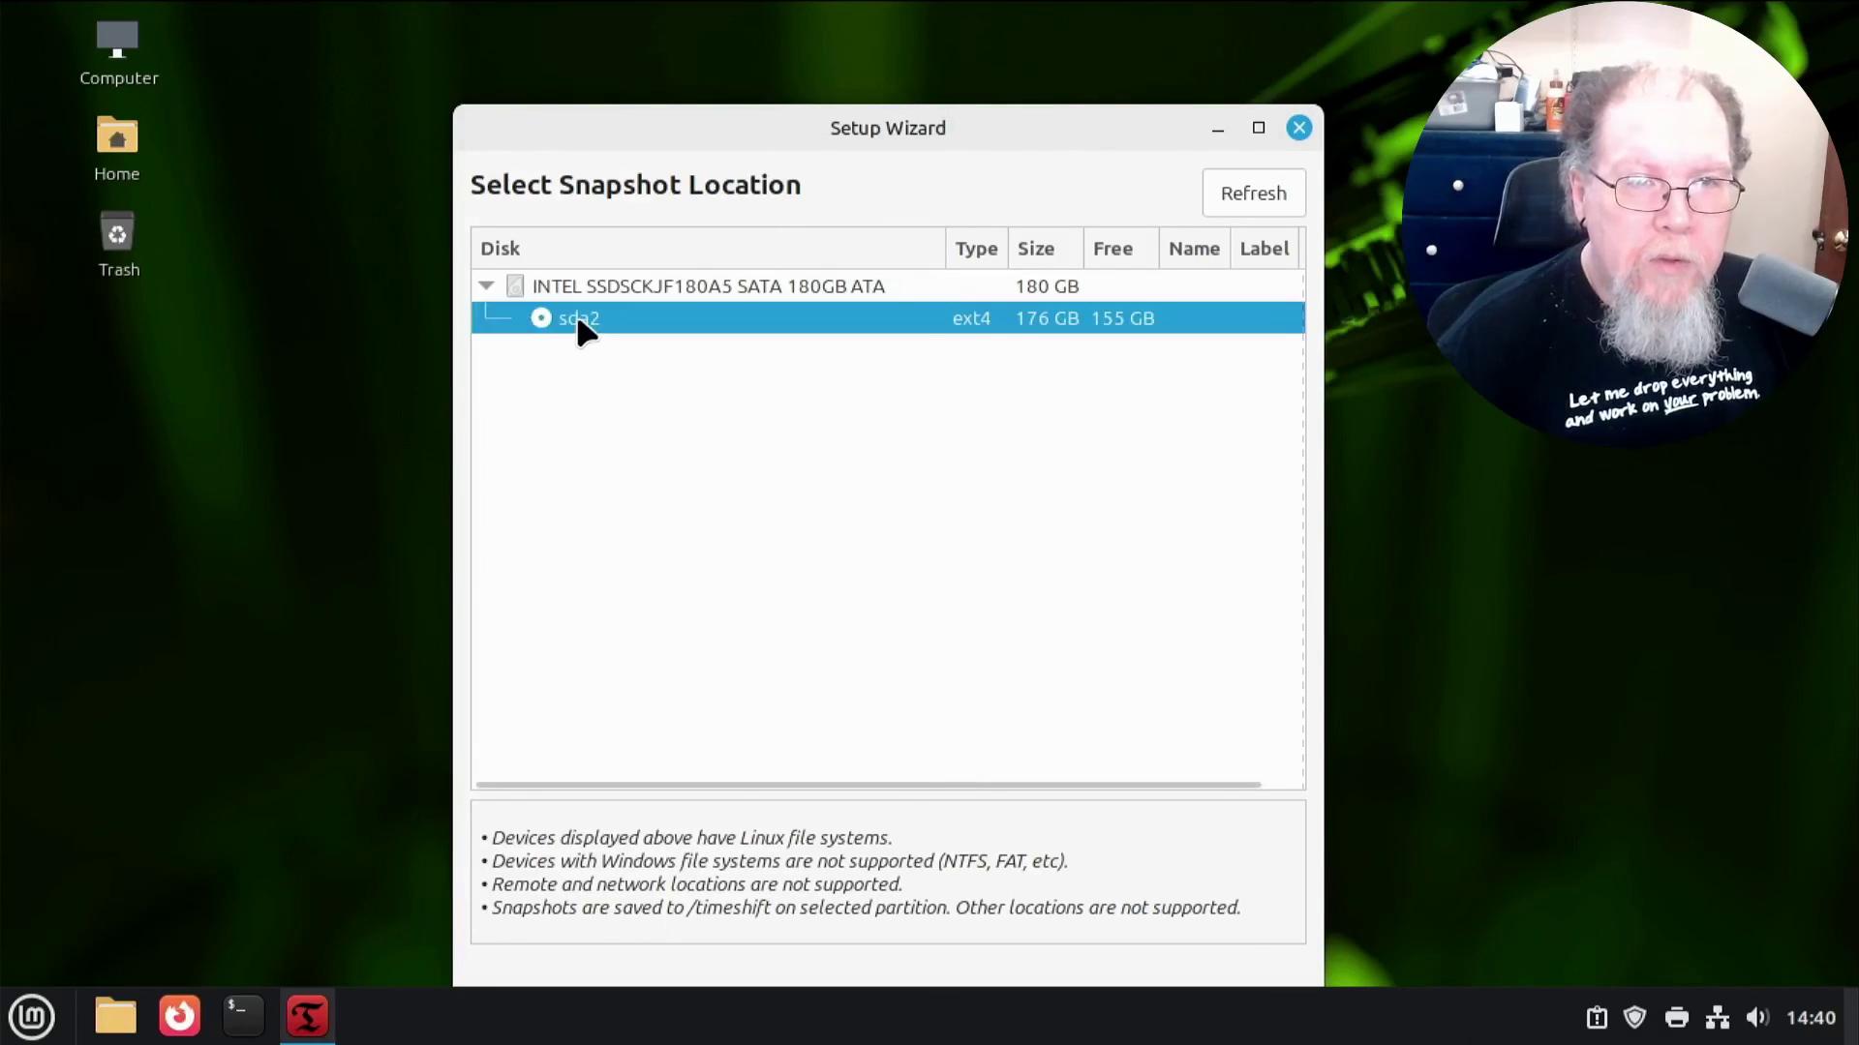
click(775, 290)
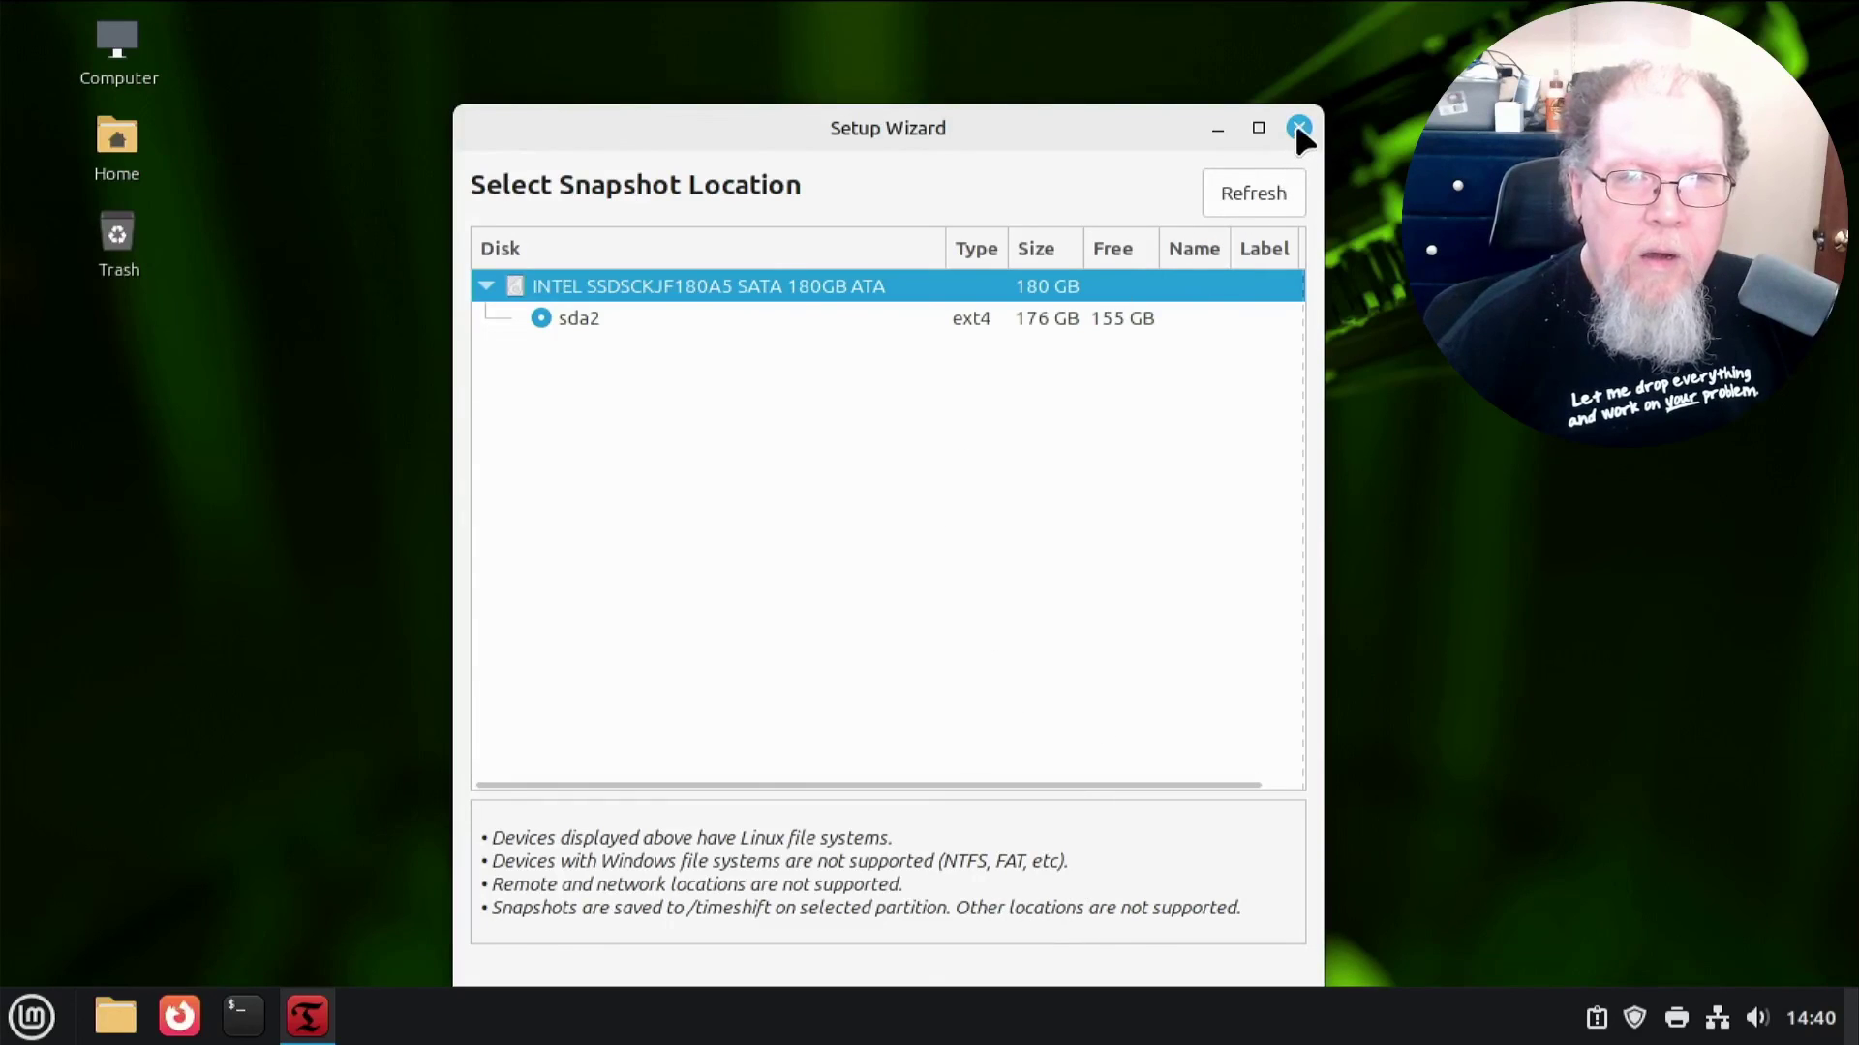
drag(900, 150, 860, 6)
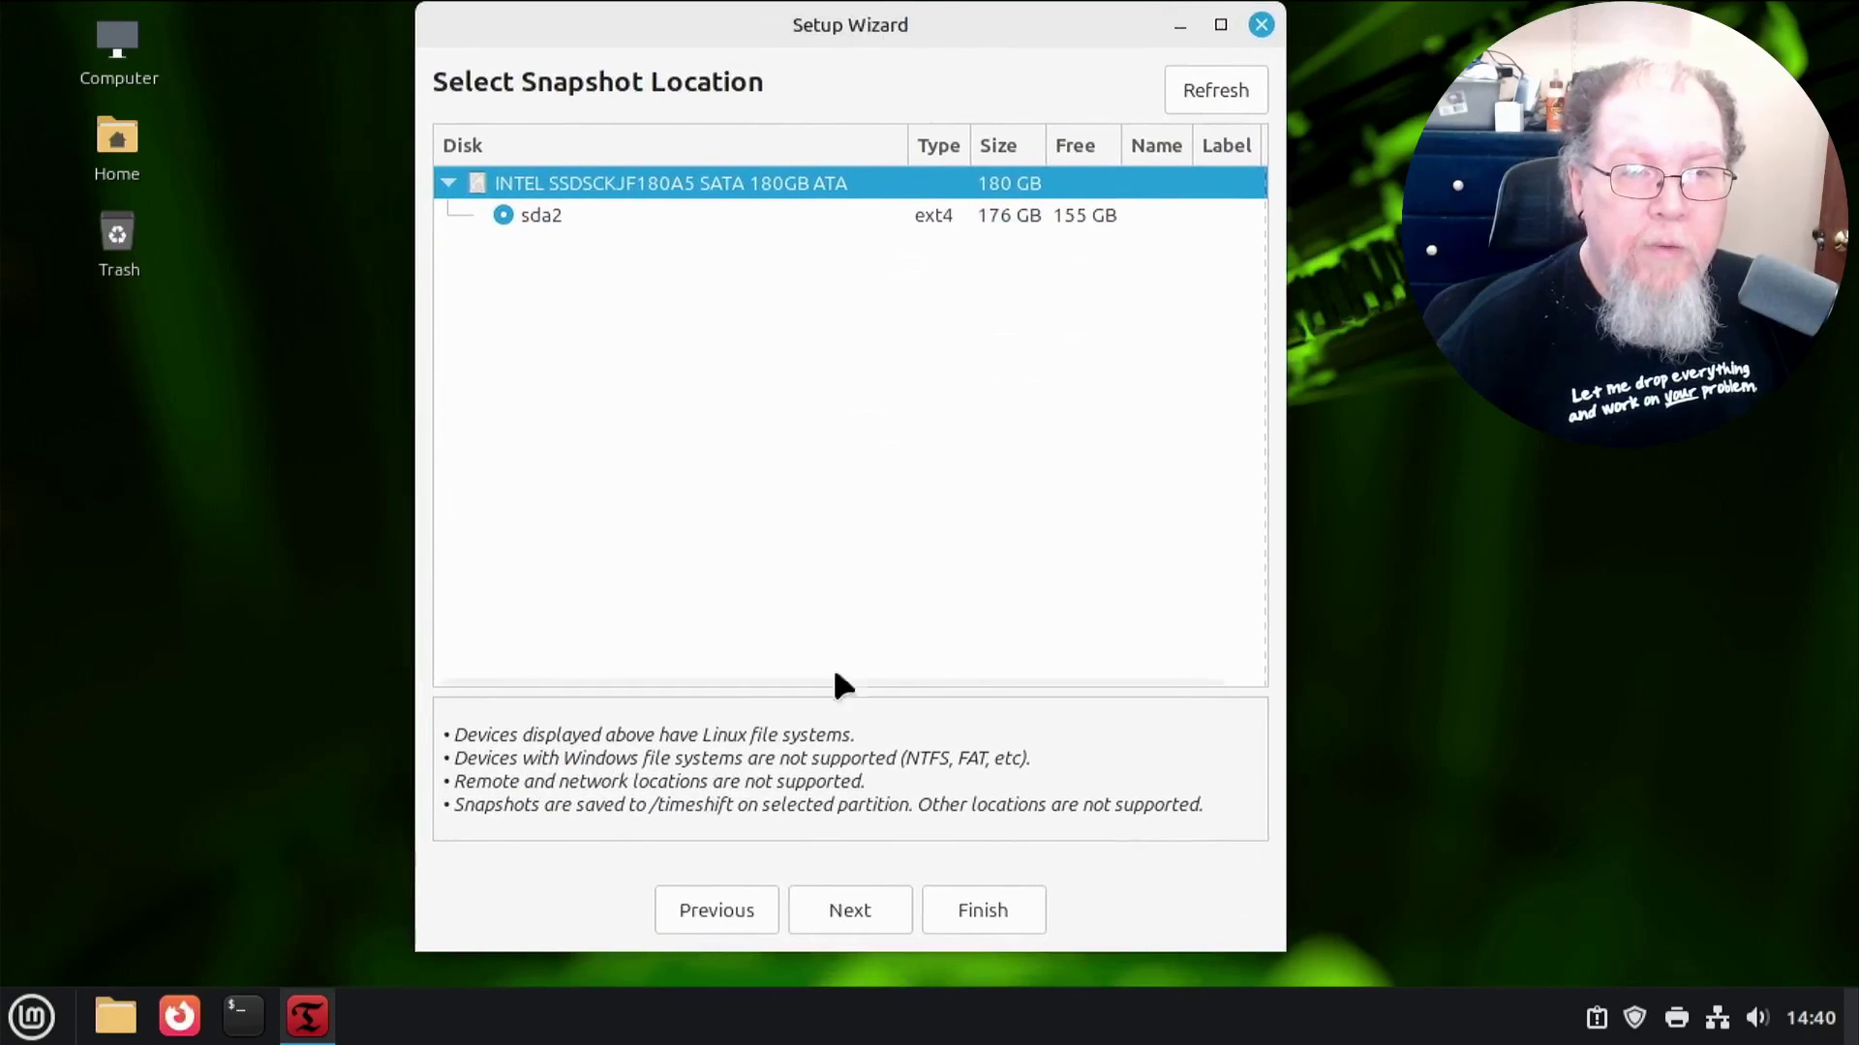
click(858, 910)
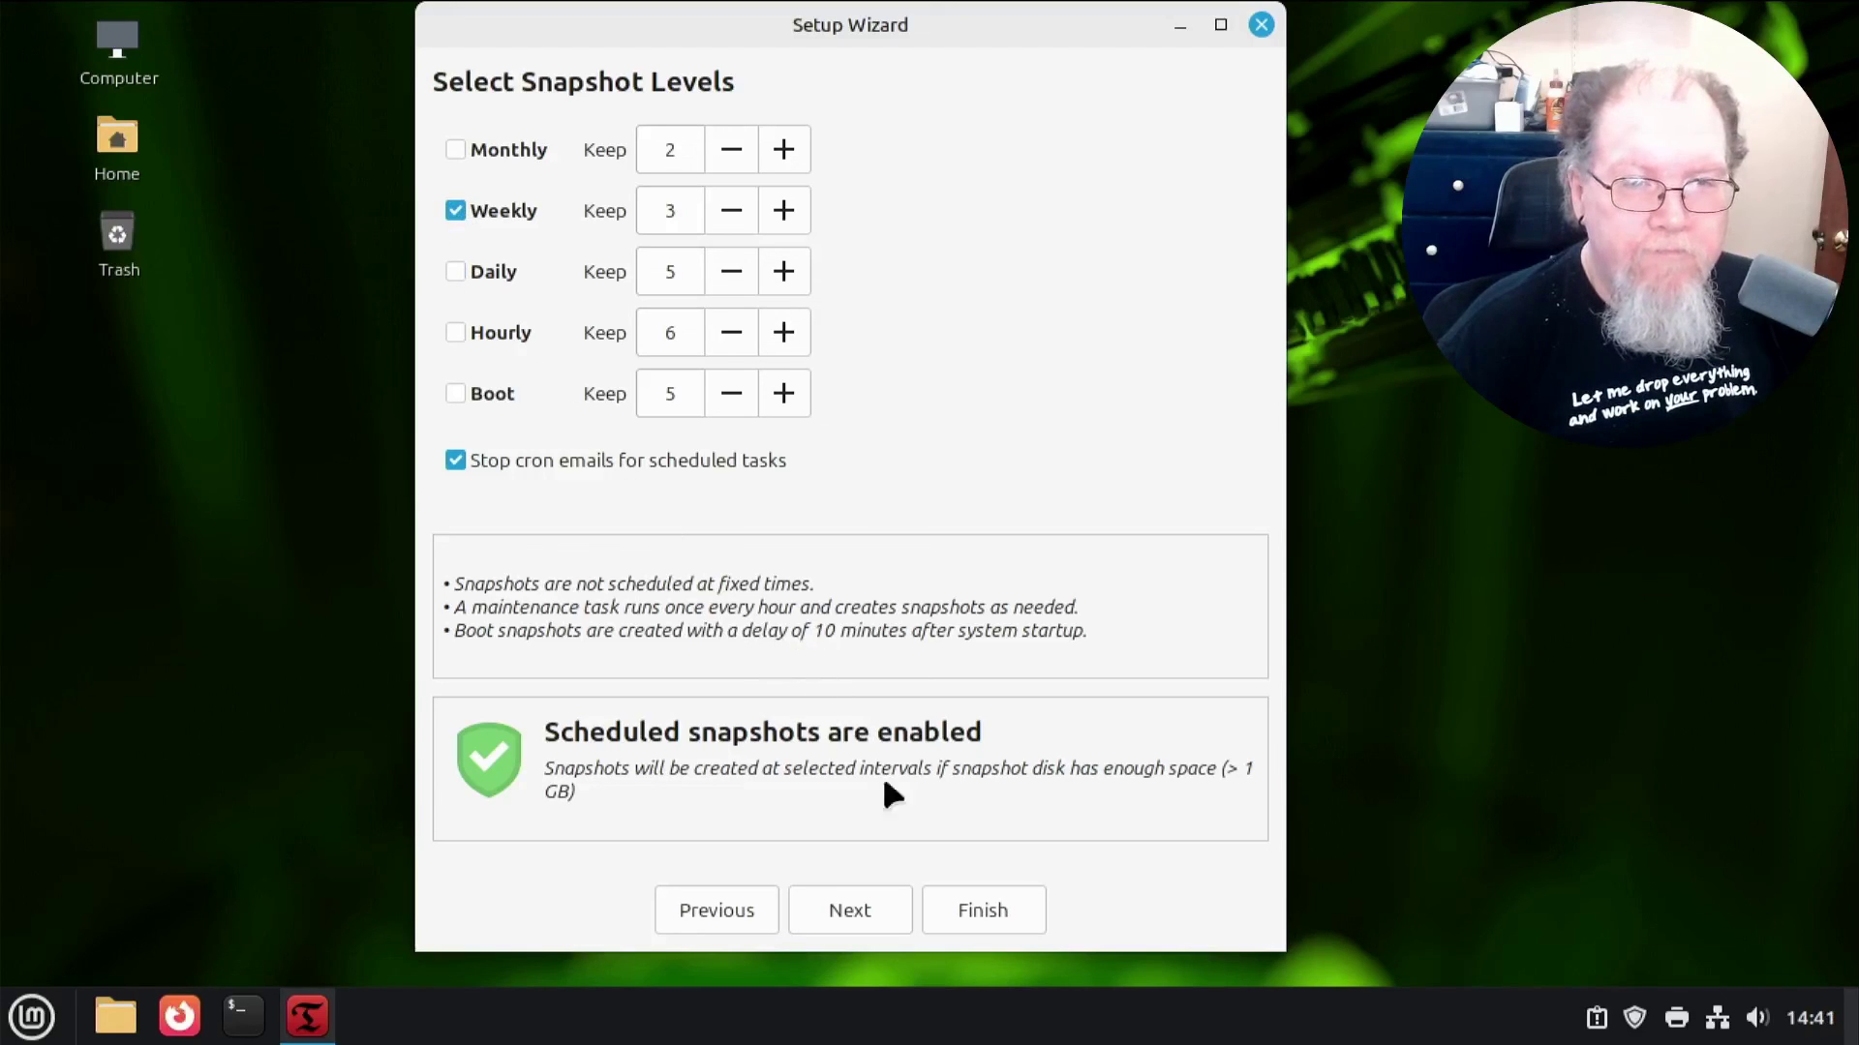
- Accept weekly snapshots keeping 3, with all files in the user home directories excluded, and finish the setup wizard
click(872, 912)
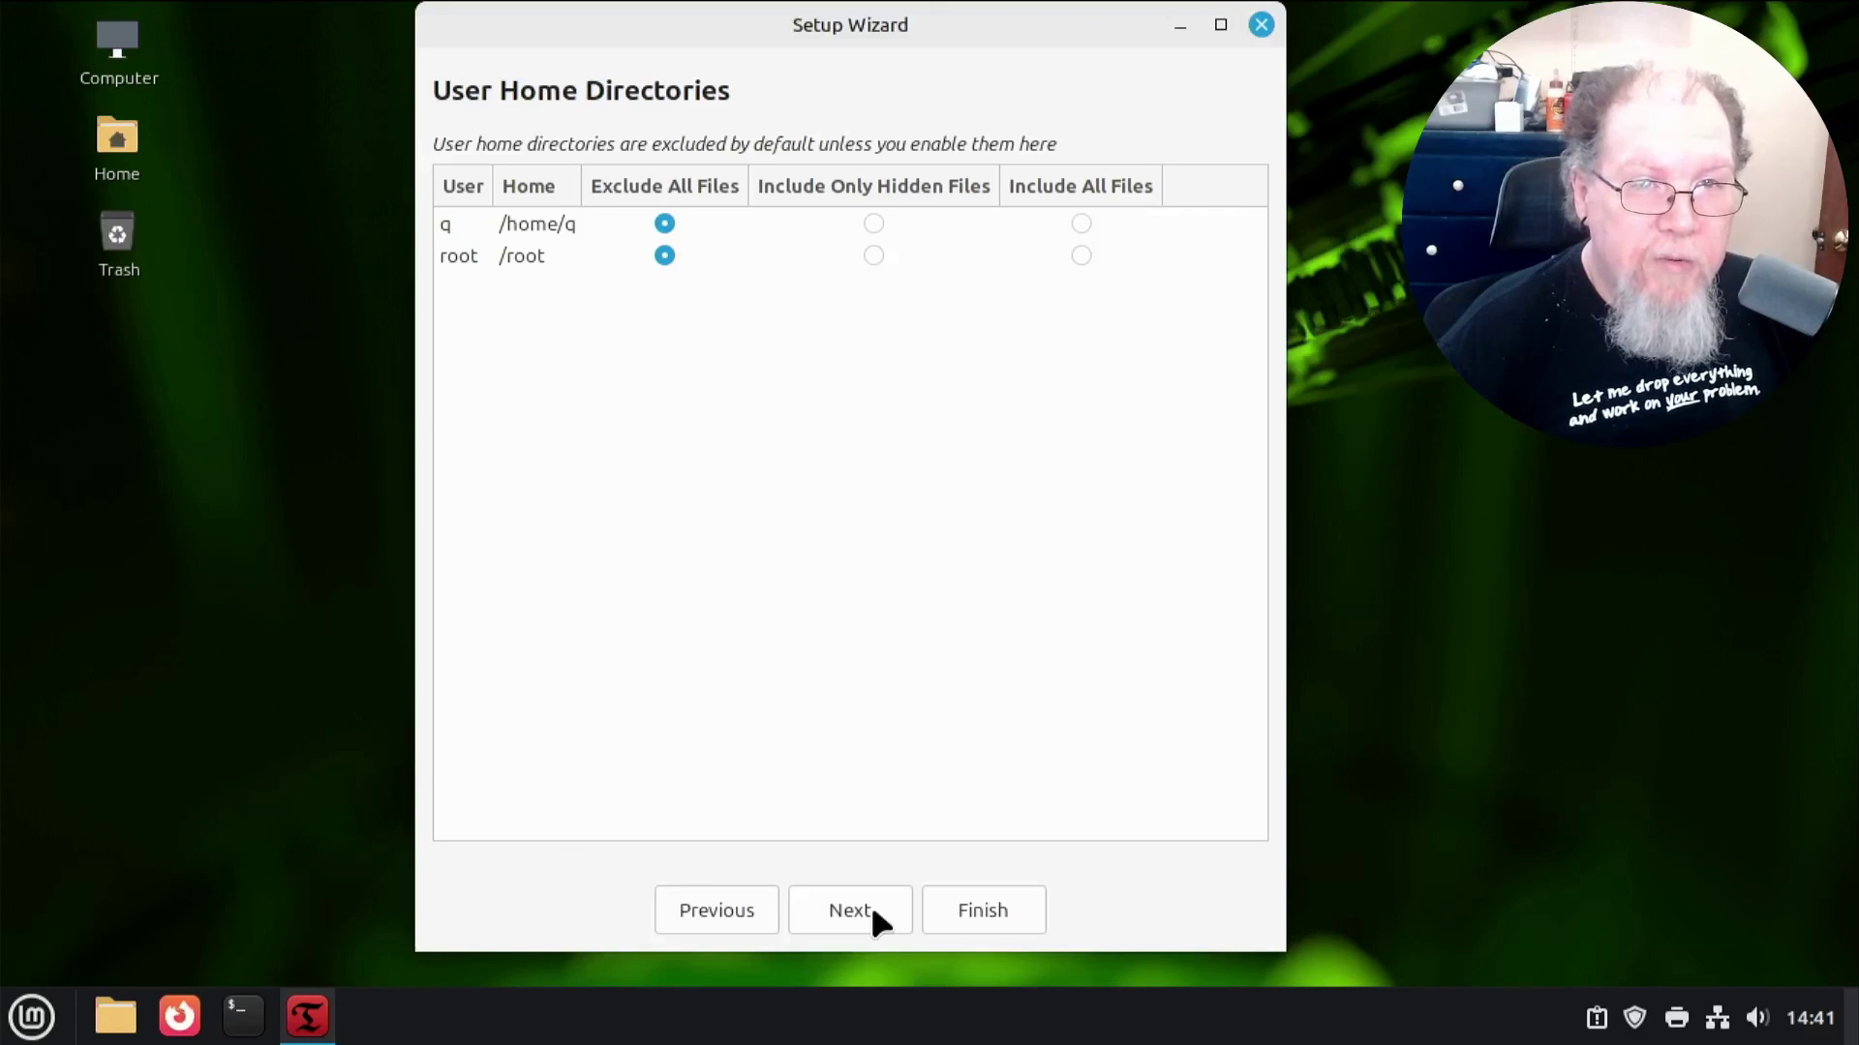
click(982, 915)
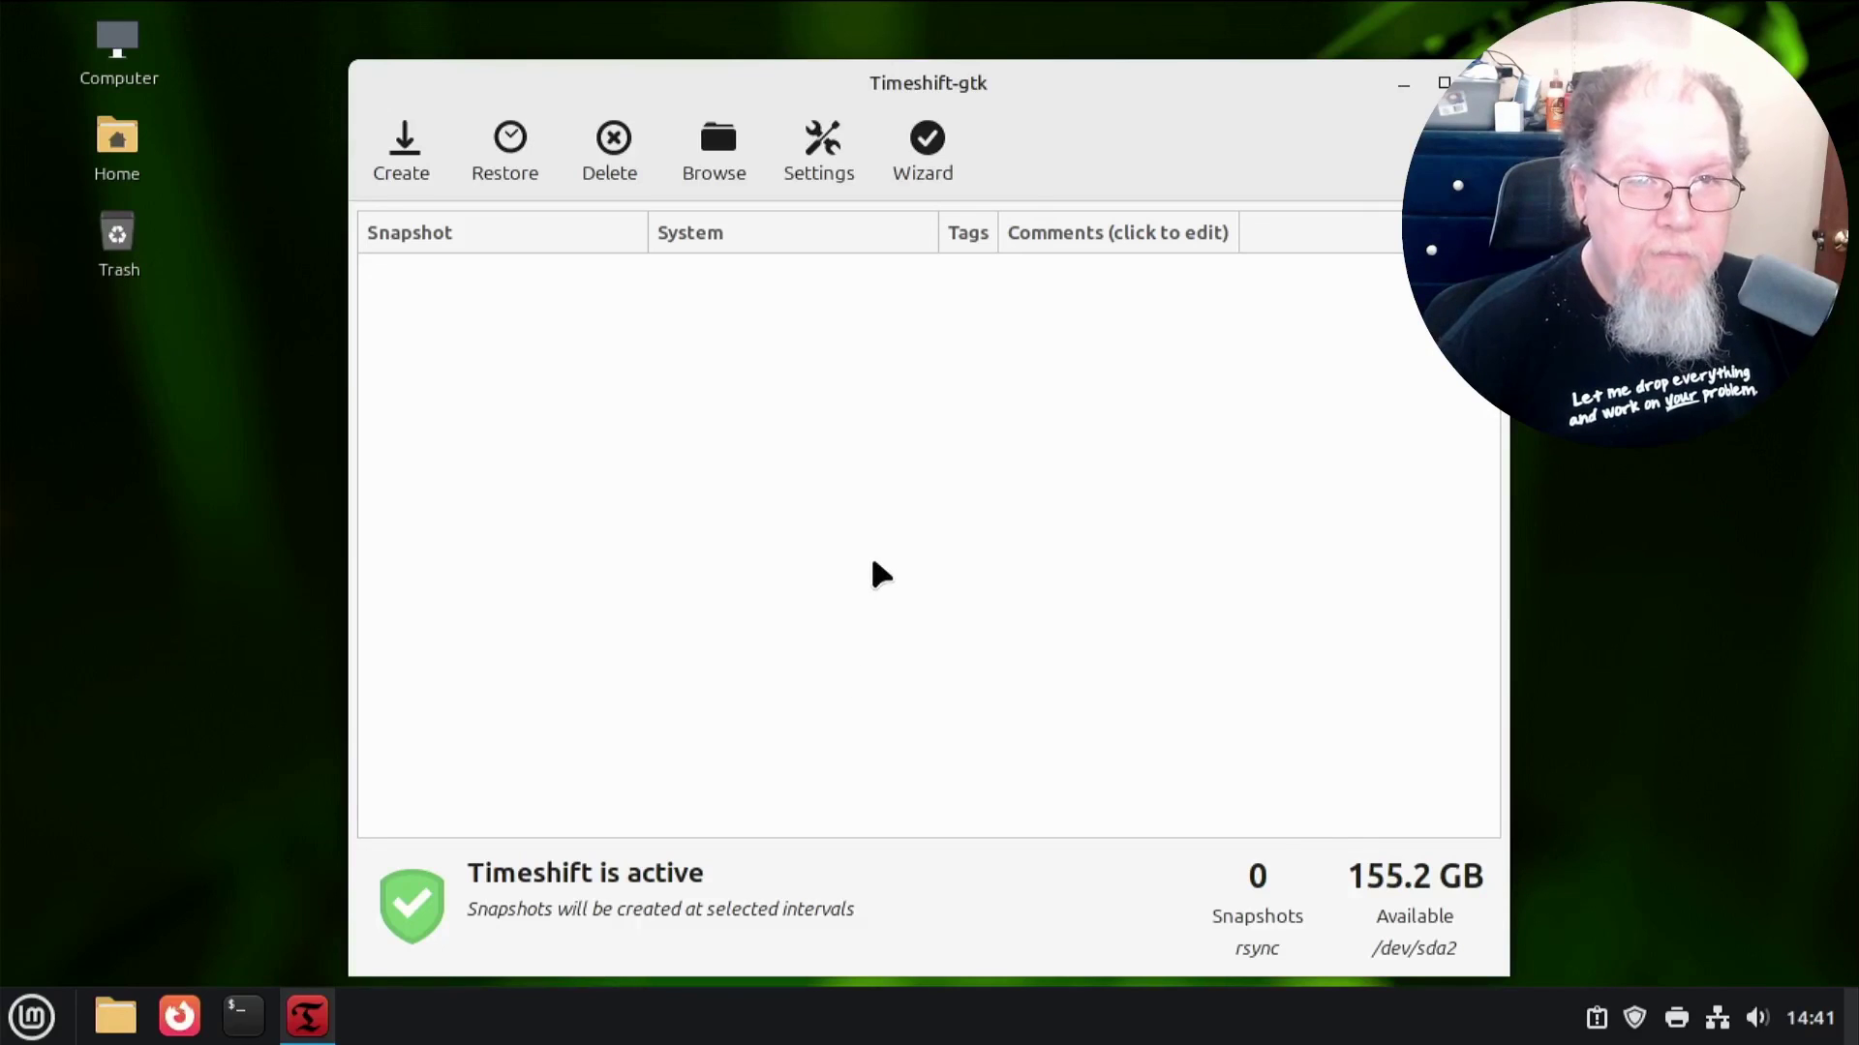
- Create a first system snapshot in Timeshift and close the program once the snapshot is listed
click(404, 150)
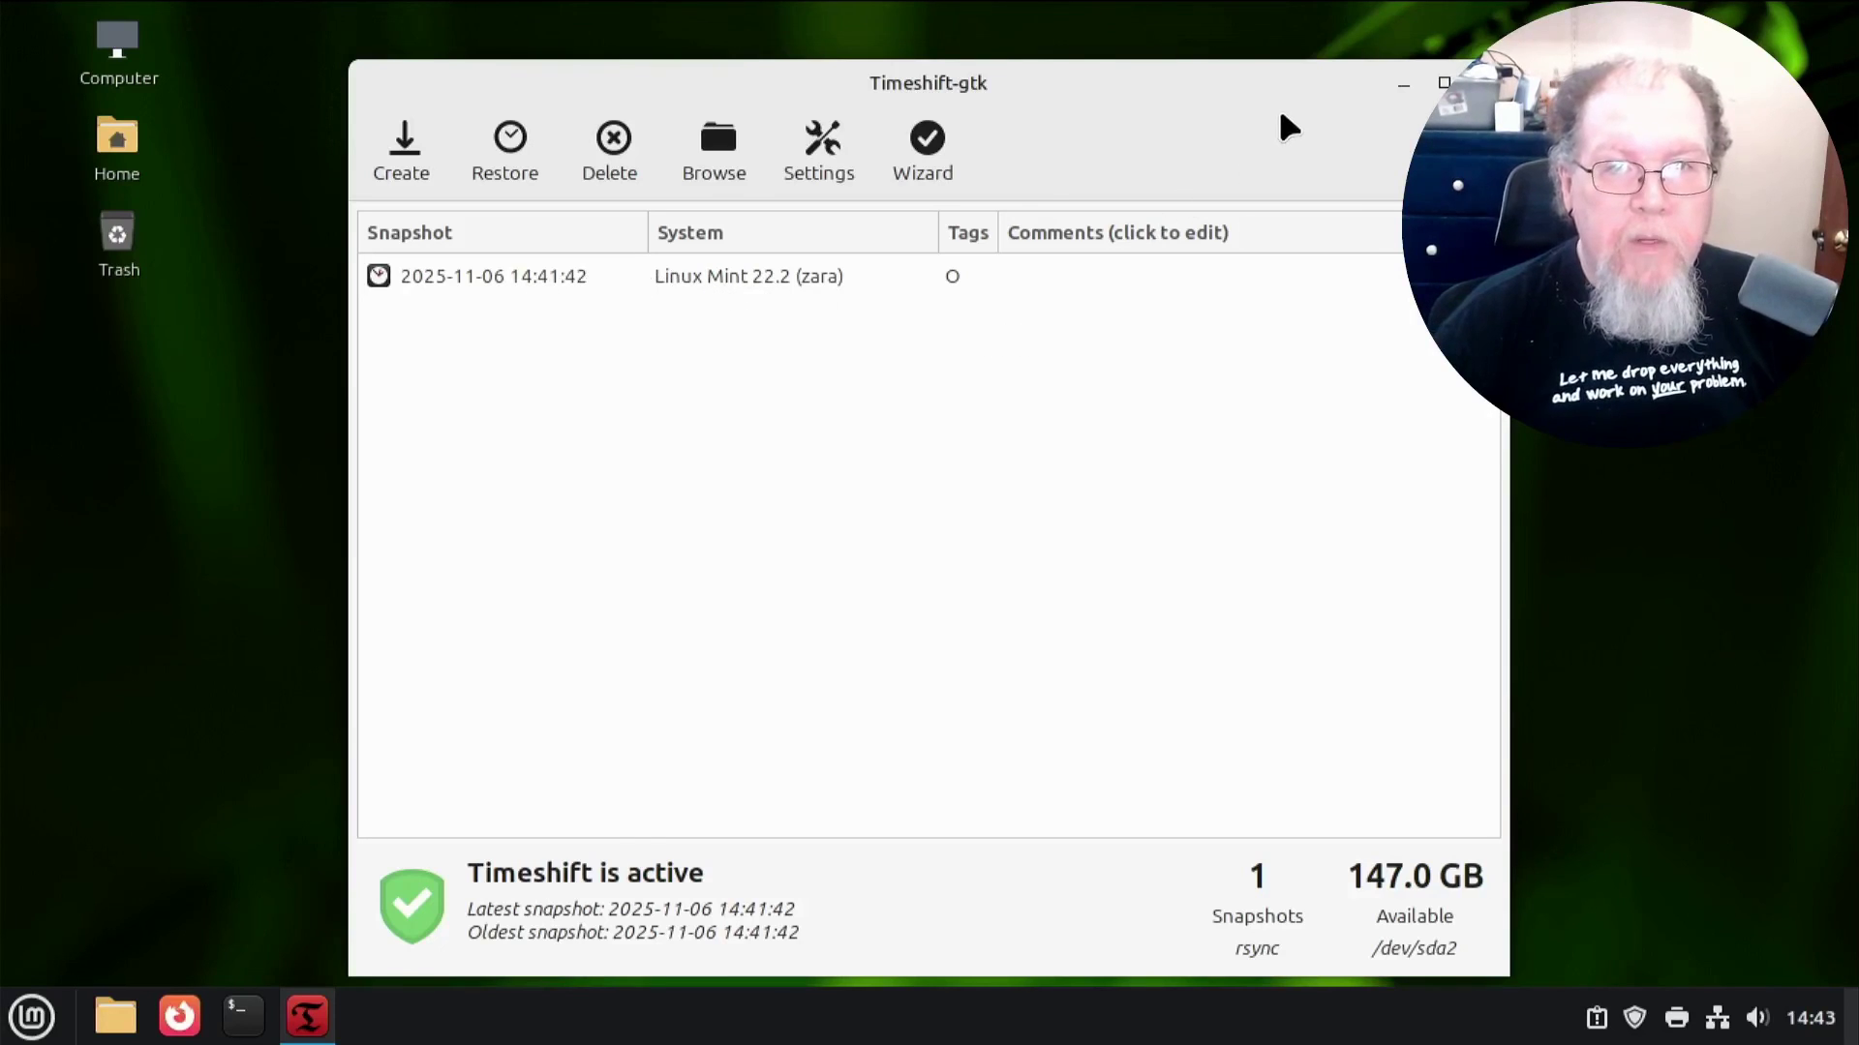
drag(1138, 93, 1032, 82)
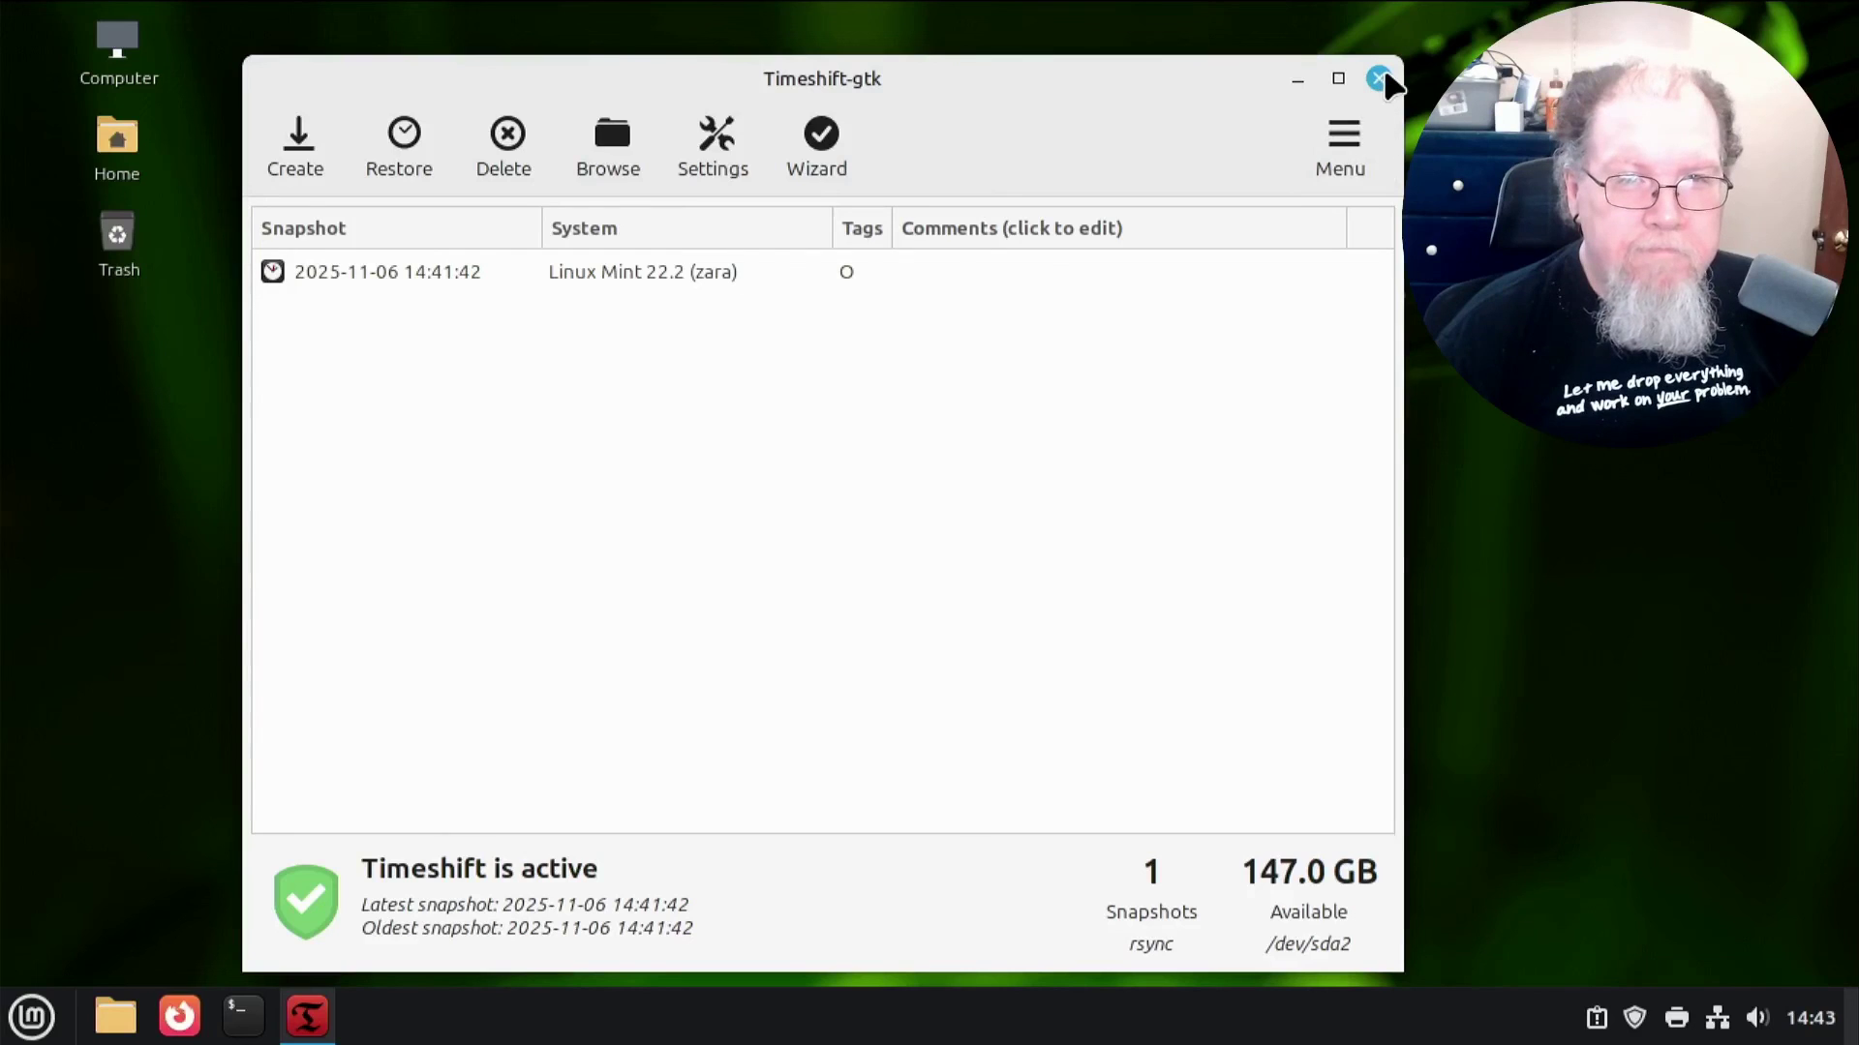
click(1379, 78)
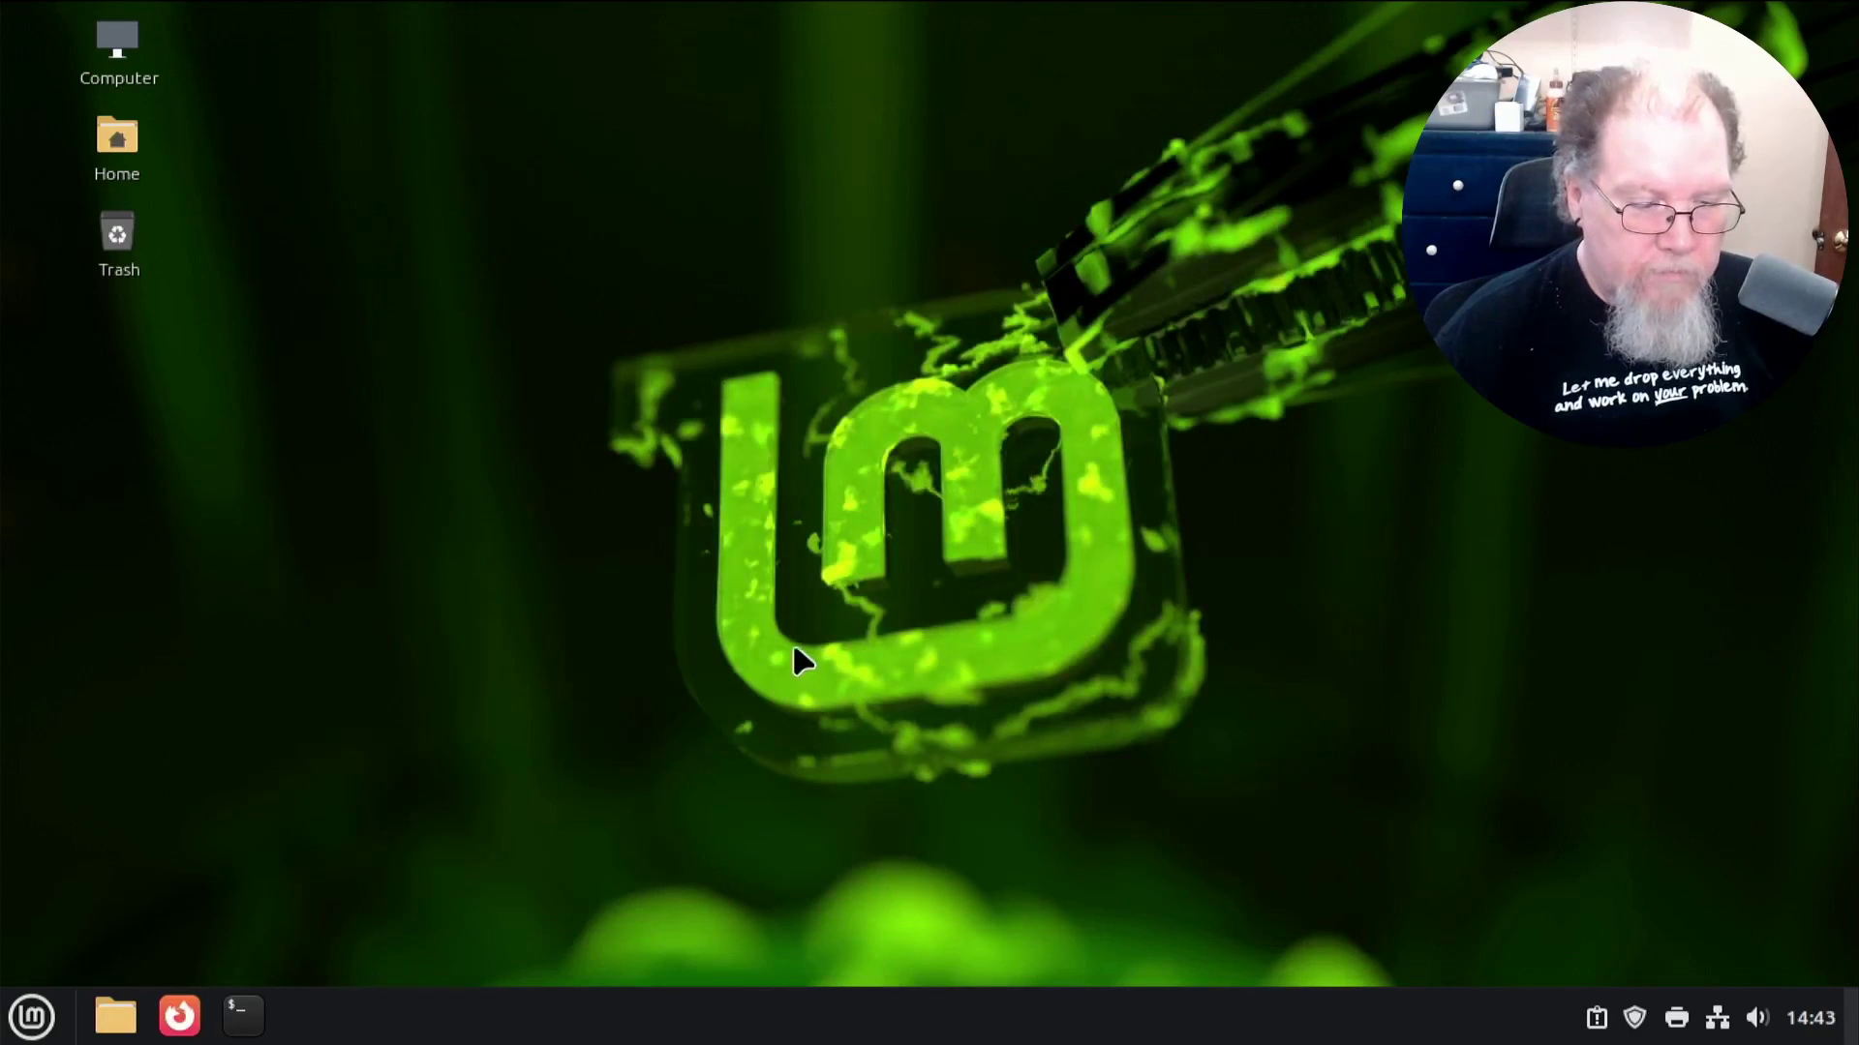